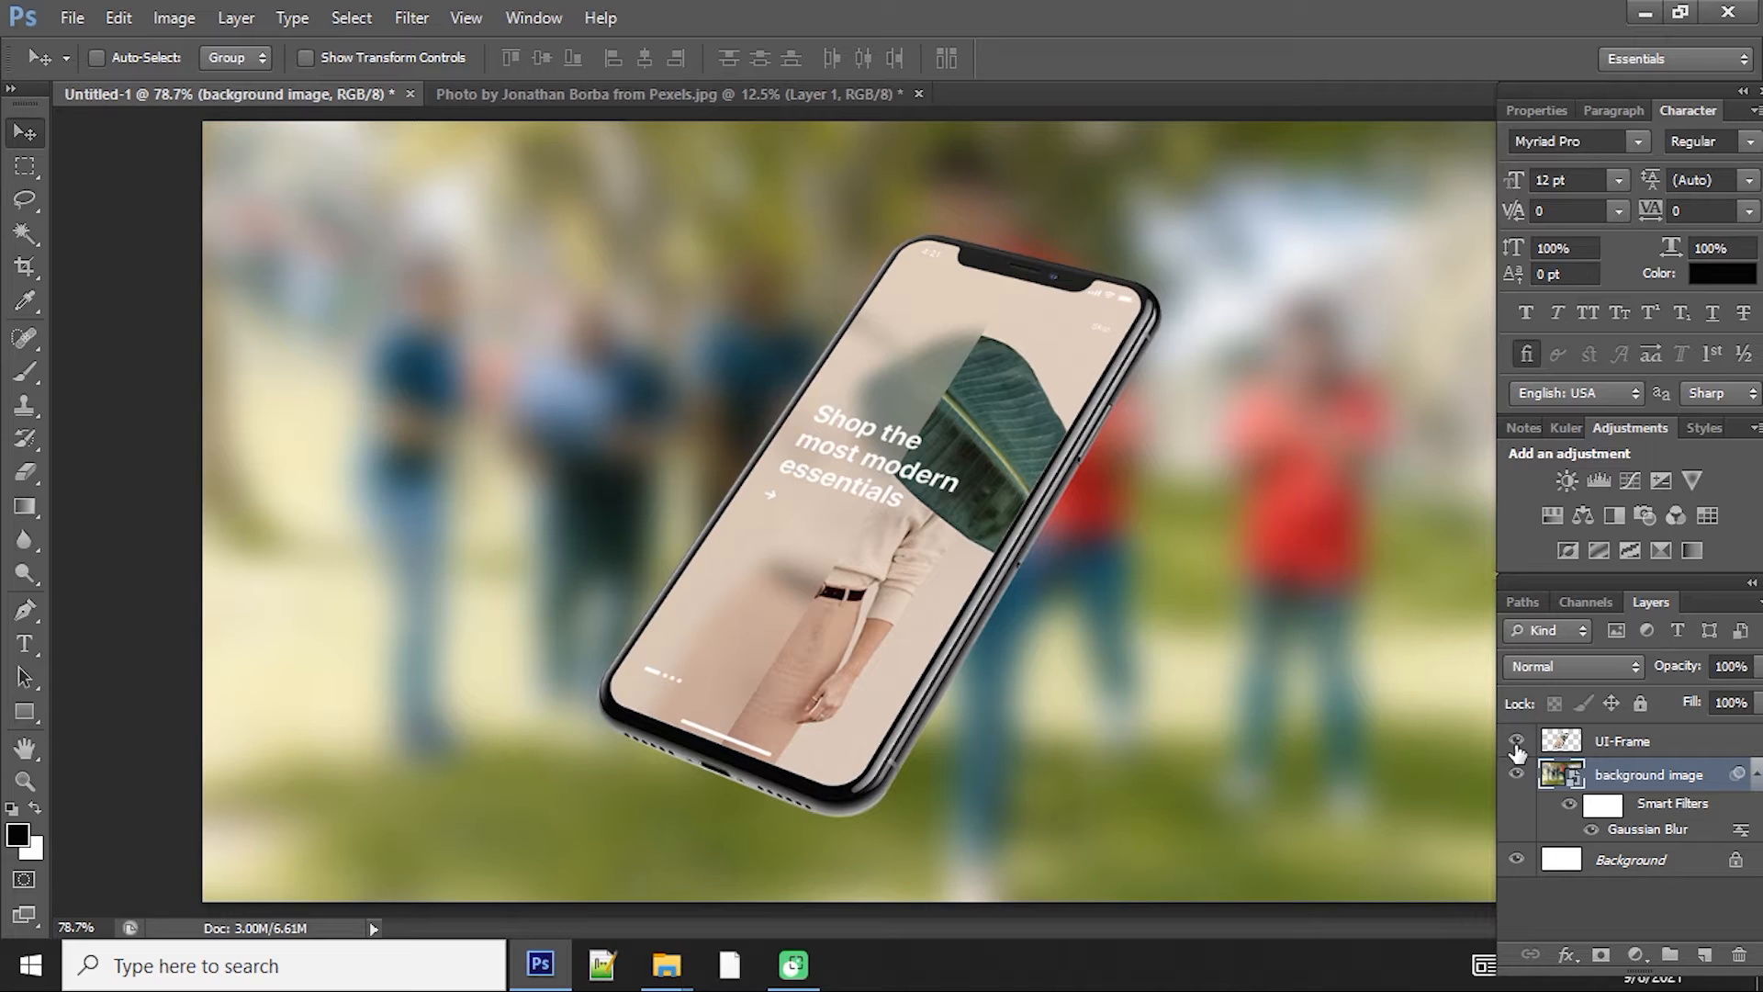
Step: Select the UI-Frame layer and start a Pen path tracing the phone screen's top edge around the notch
{"action": "left_click", "coordinate": [1613, 742]}
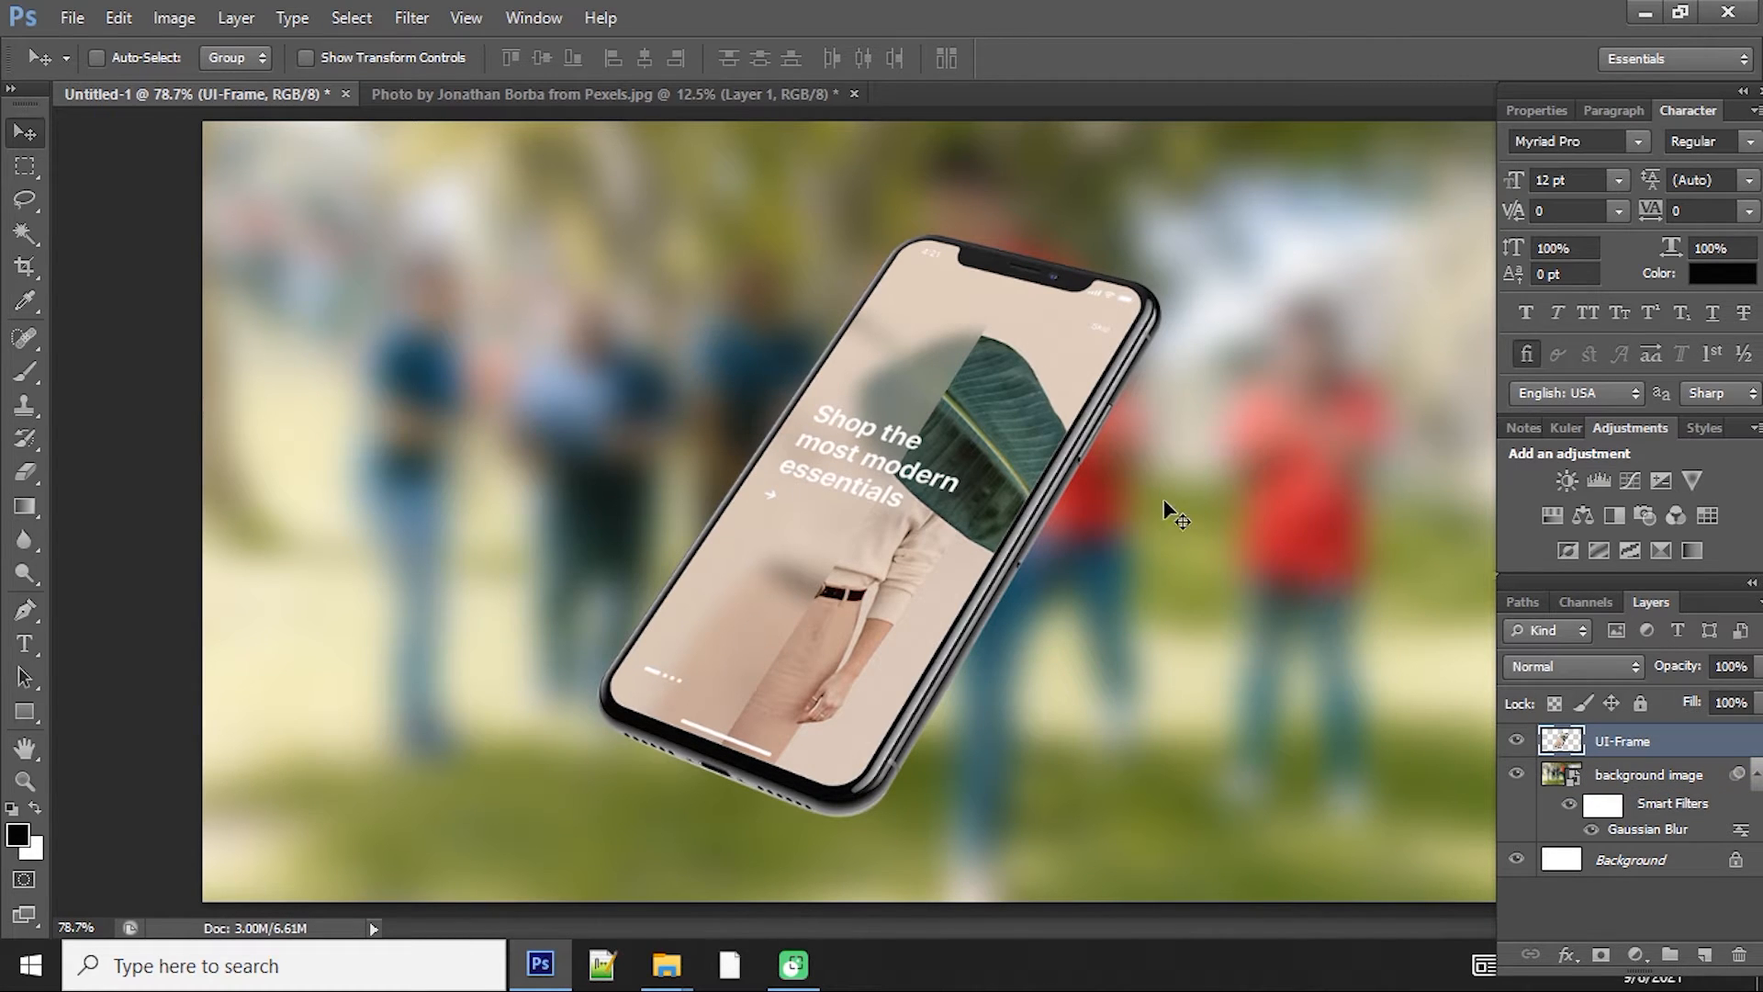
{"action": "key", "text": "z"}
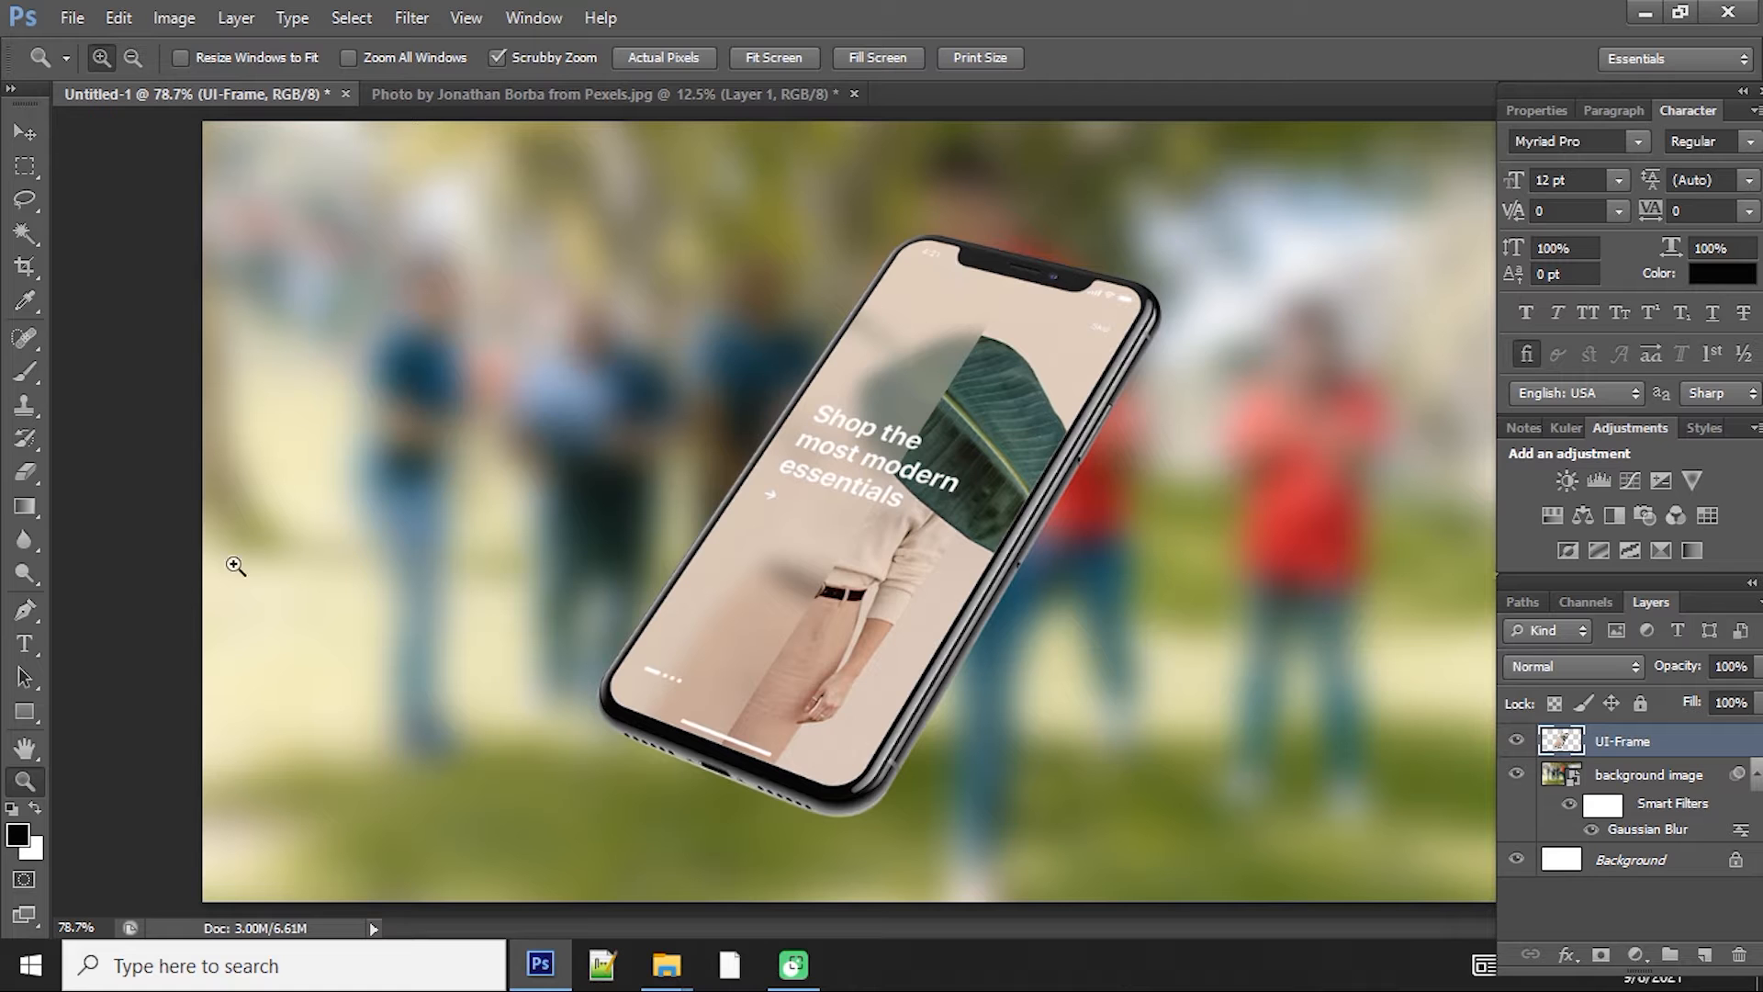
{"action": "left_click", "coordinate": [30, 614]}
{"action": "key", "text": "z"}
{"action": "left_click_drag", "start_coordinate": [935, 264], "coordinate": [963, 278]}
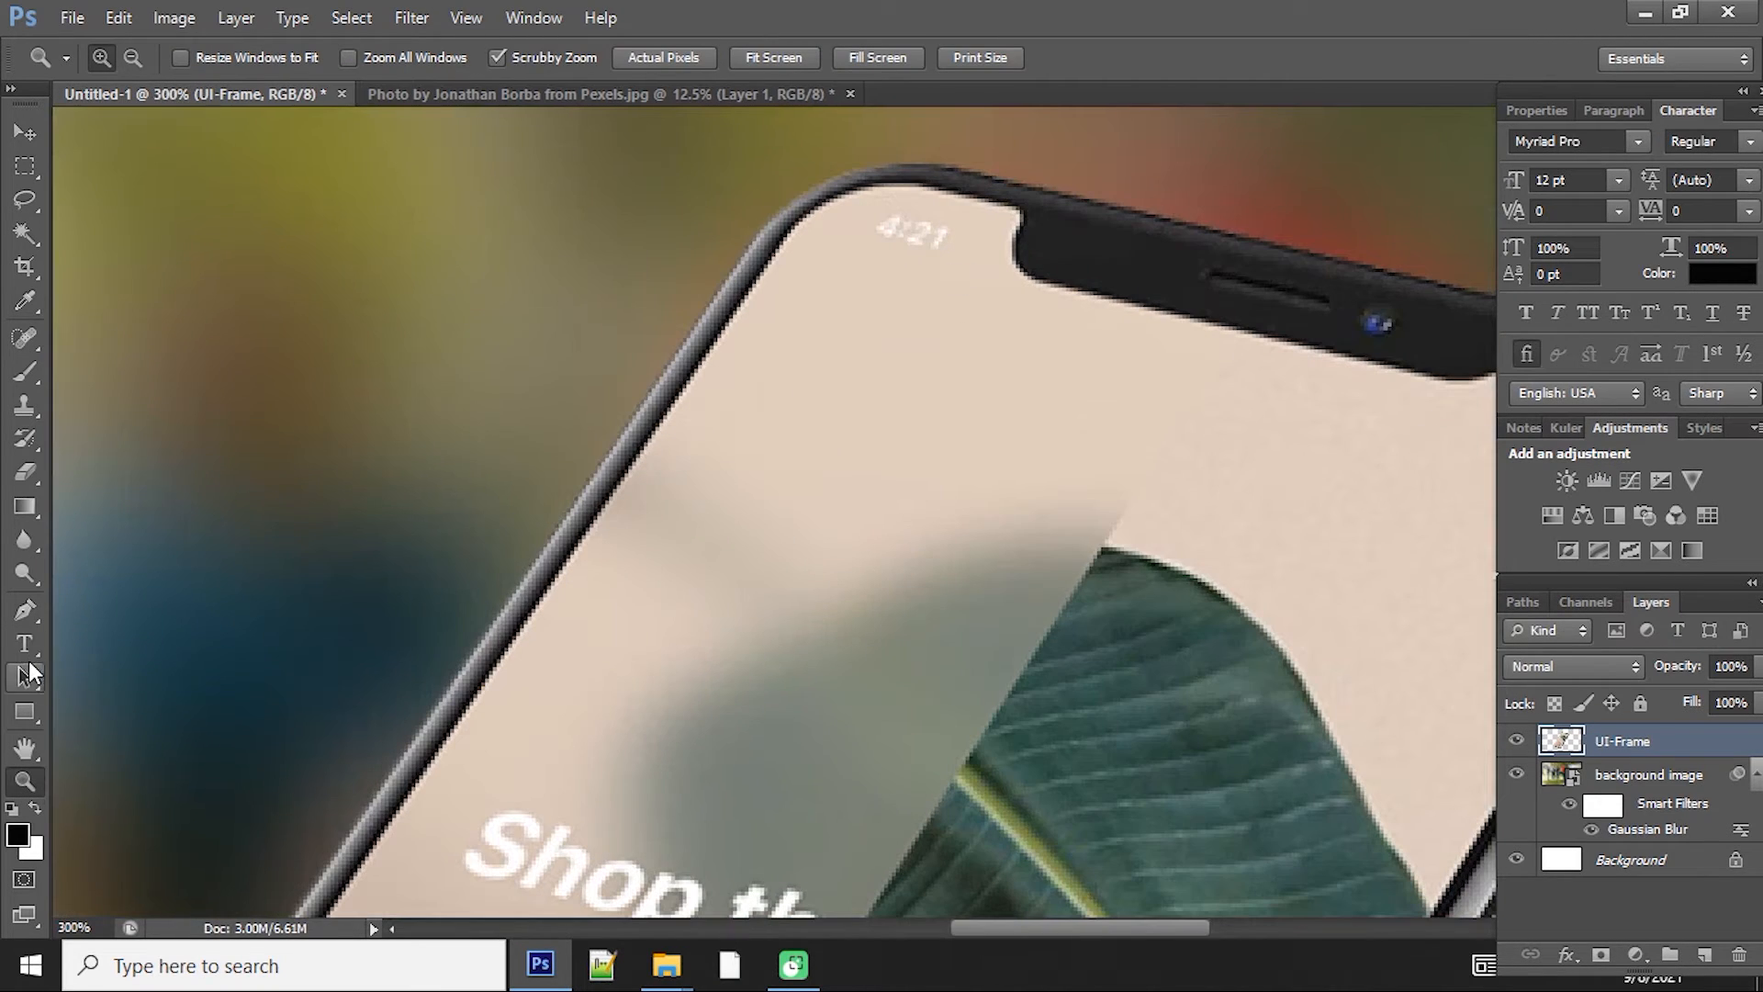
{"action": "left_click", "coordinate": [31, 615]}
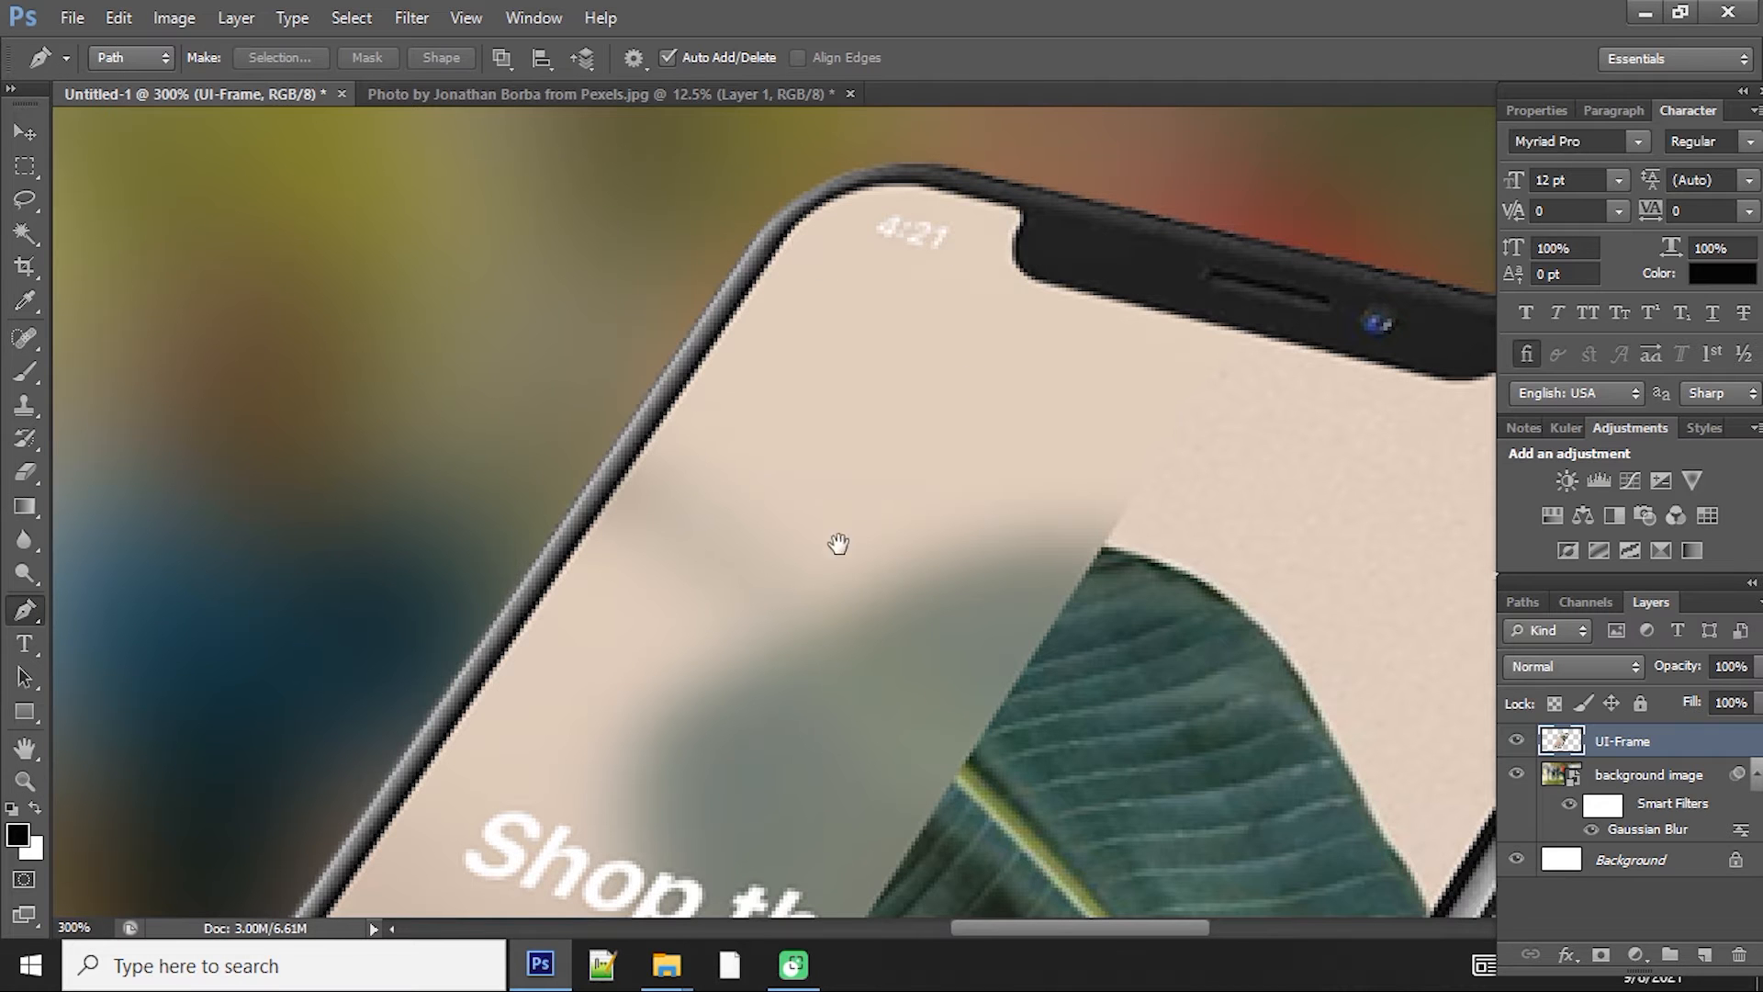
{"action": "left_click_drag", "start_coordinate": [782, 634], "coordinate": [999, 138]}
{"action": "left_click_drag", "start_coordinate": [826, 807], "coordinate": [913, 426]}
{"action": "left_click_drag", "start_coordinate": [850, 560], "coordinate": [767, 813]}
{"action": "left_click_drag", "start_coordinate": [877, 443], "coordinate": [690, 922]}
{"action": "left_click_drag", "start_coordinate": [826, 688], "coordinate": [569, 985]}
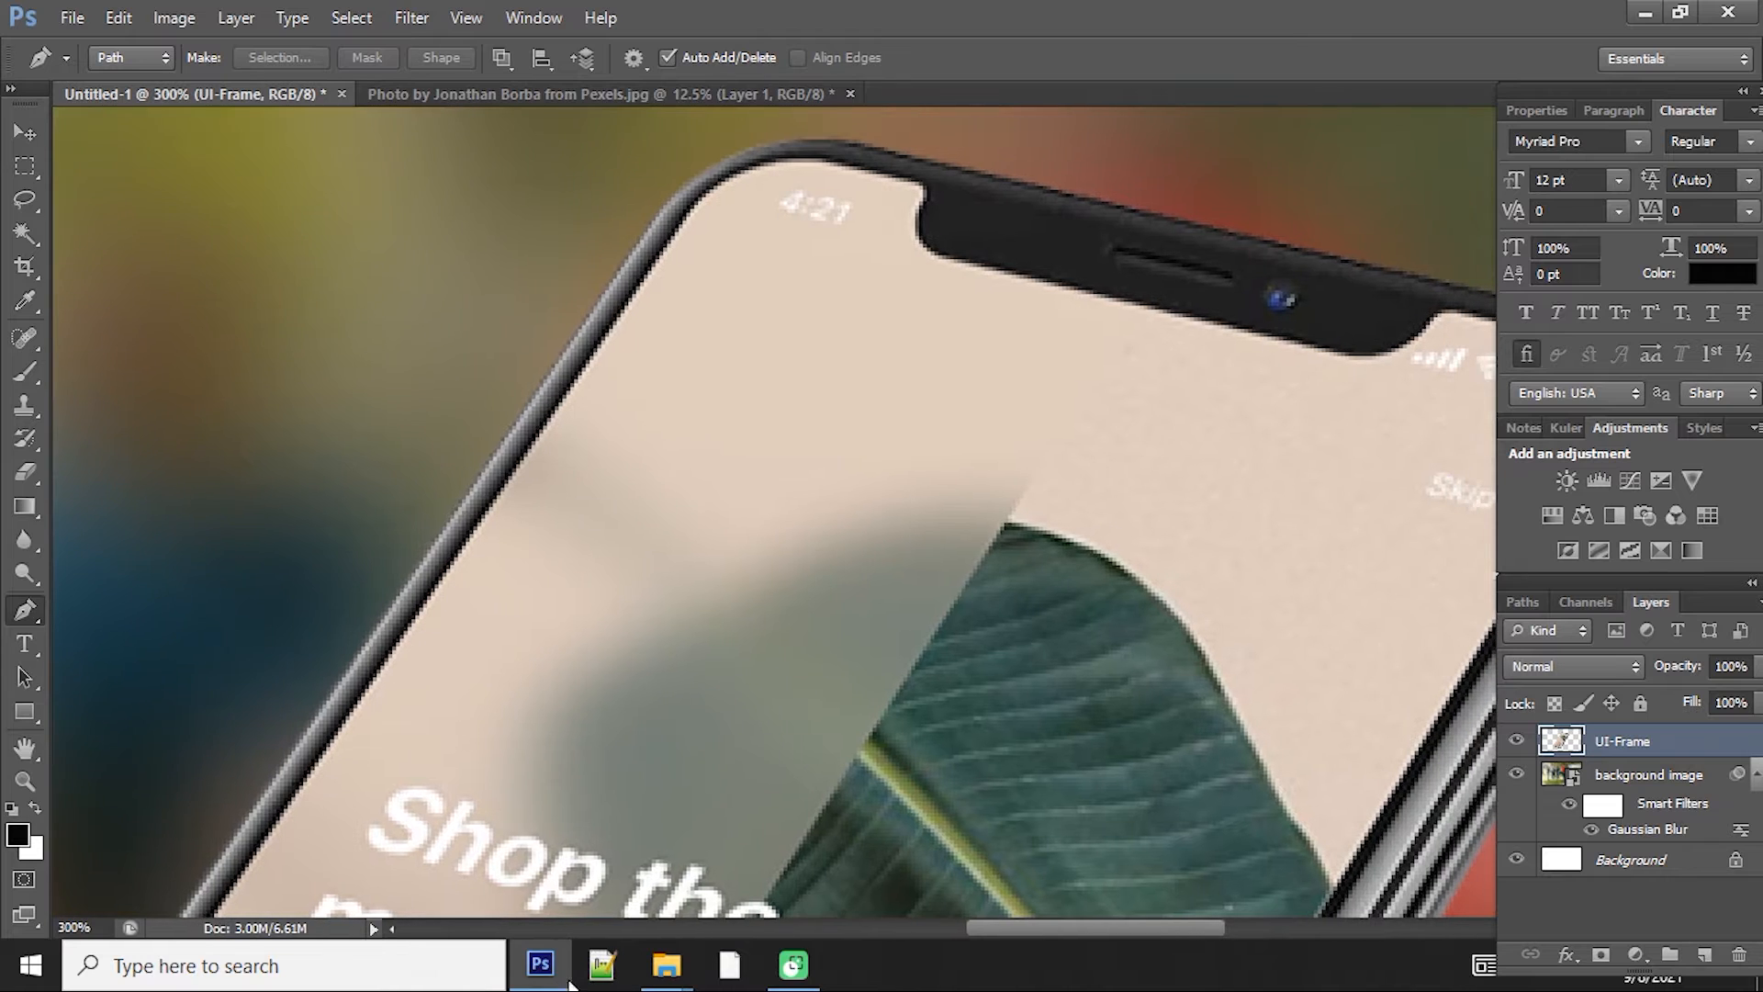
{"action": "left_click_drag", "start_coordinate": [775, 537], "coordinate": [772, 579]}
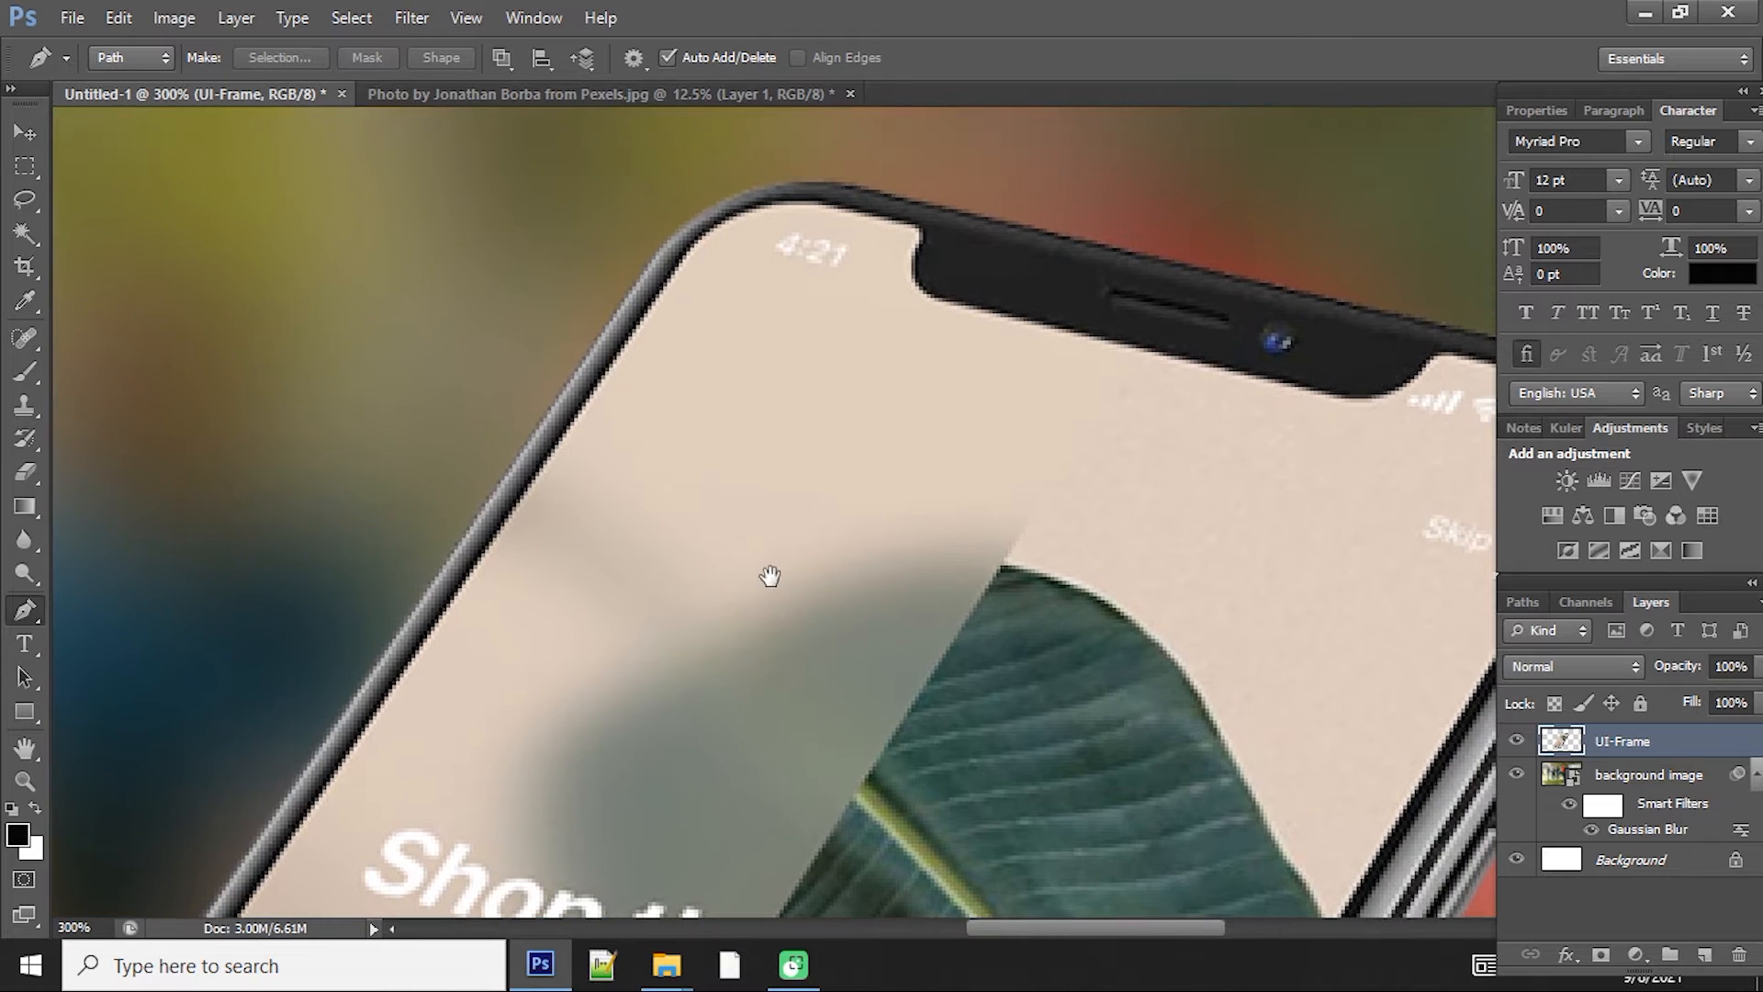
{"action": "left_click", "coordinate": [664, 287]}
{"action": "left_click_drag", "start_coordinate": [834, 204], "coordinate": [907, 277]}
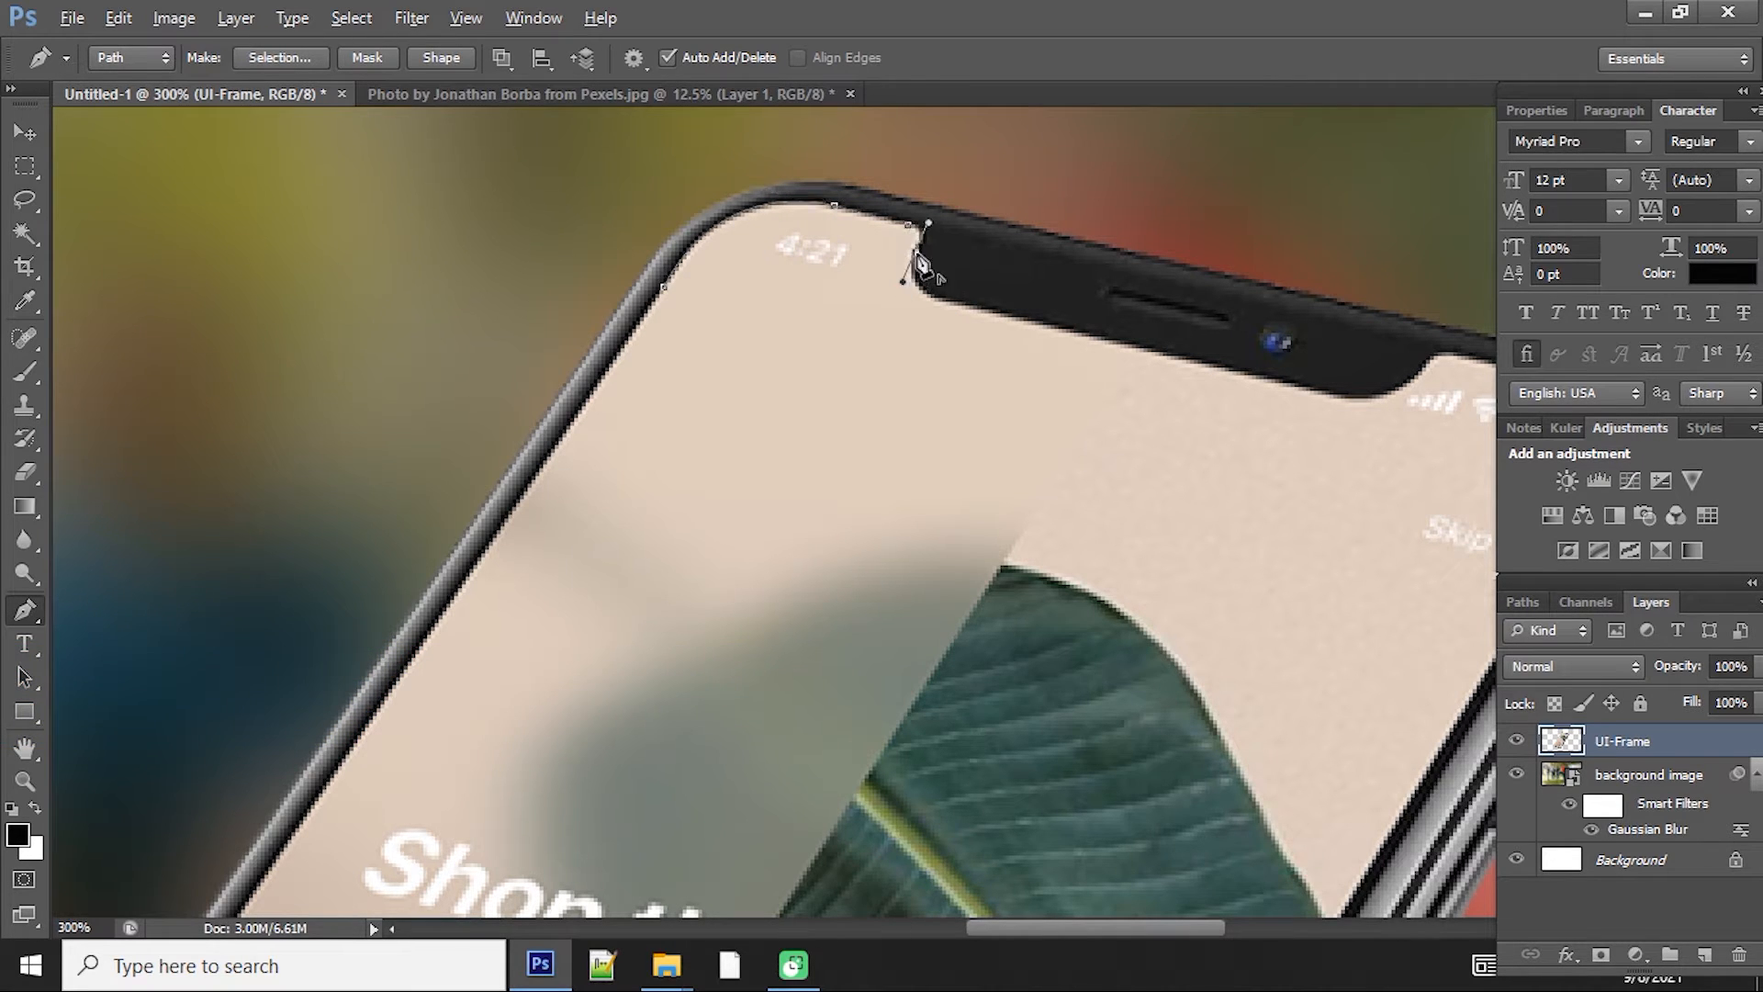
{"action": "left_click", "coordinate": [935, 297], "text": "alt"}
{"action": "left_click", "coordinate": [1345, 398]}
{"action": "left_click_drag", "start_coordinate": [1354, 411], "coordinate": [1043, 439]}
{"action": "left_click_drag", "start_coordinate": [1121, 382], "coordinate": [1174, 390]}
{"action": "left_click", "coordinate": [1120, 382], "text": "alt"}
{"action": "left_click", "coordinate": [1148, 381], "text": "alt"}
{"action": "left_click", "coordinate": [1238, 405]}
{"action": "left_click_drag", "start_coordinate": [1295, 497], "coordinate": [1256, 581]}
Step: Continue the Pen path around the screen's lower corners and close it at the starting point
{"action": "key", "text": "ctrl+minus"}
{"action": "left_click", "coordinate": [898, 872]}
{"action": "left_click_drag", "start_coordinate": [898, 872], "coordinate": [1126, 200]}
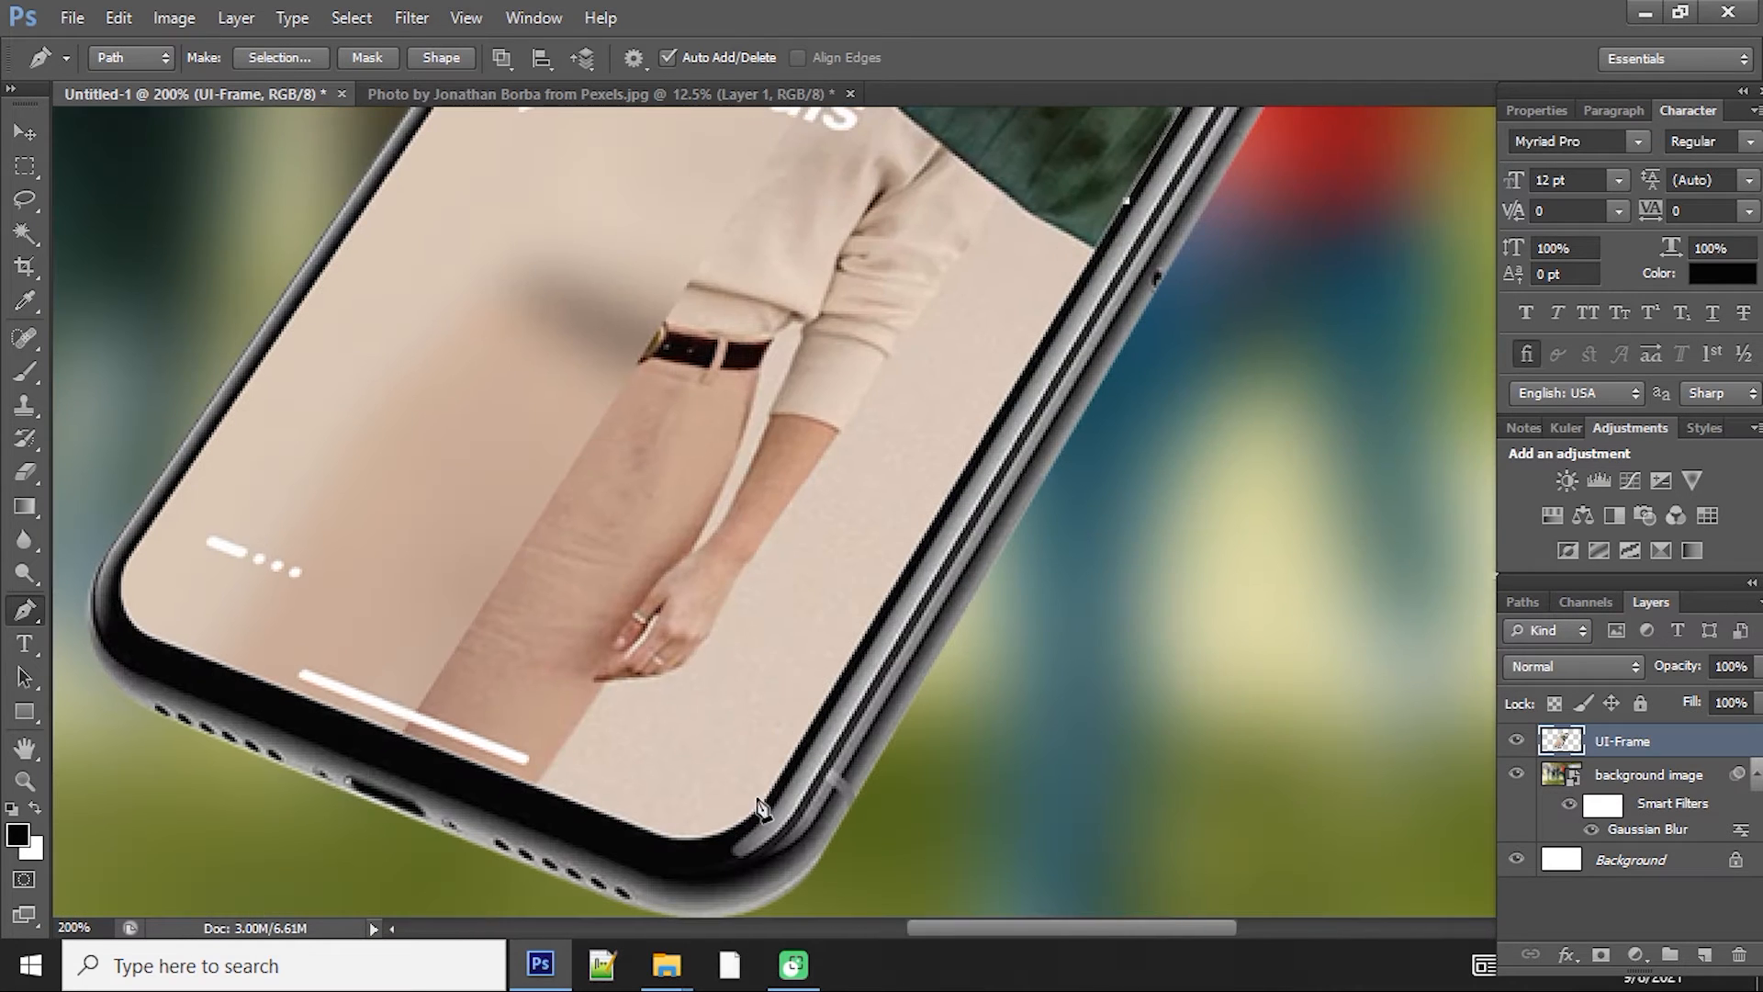
{"action": "left_click", "coordinate": [764, 802]}
{"action": "left_click_drag", "start_coordinate": [641, 829], "coordinate": [562, 798]}
{"action": "left_click", "coordinate": [641, 828], "text": "alt"}
{"action": "left_click_drag", "start_coordinate": [164, 645], "coordinate": [415, 697]}
{"action": "left_click", "coordinate": [412, 693]}
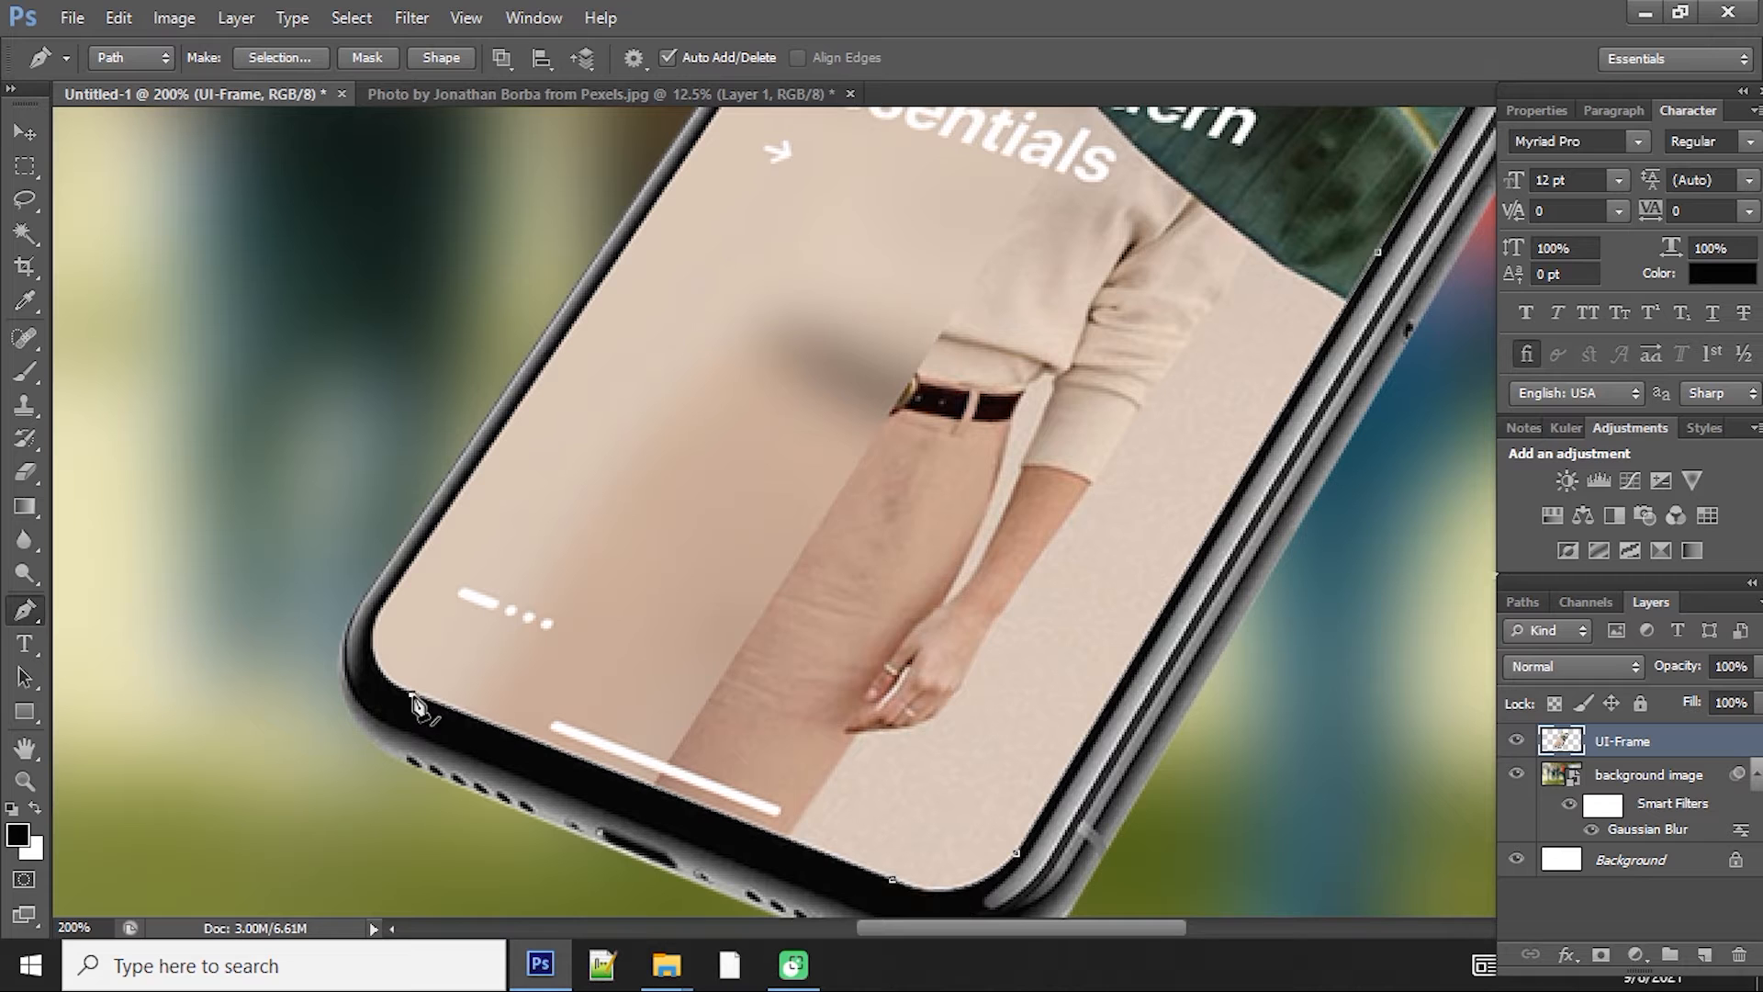
{"action": "left_click_drag", "start_coordinate": [383, 605], "coordinate": [422, 550]}
{"action": "left_click", "coordinate": [383, 605], "text": "alt"}
{"action": "left_click_drag", "start_coordinate": [735, 174], "coordinate": [420, 831]}
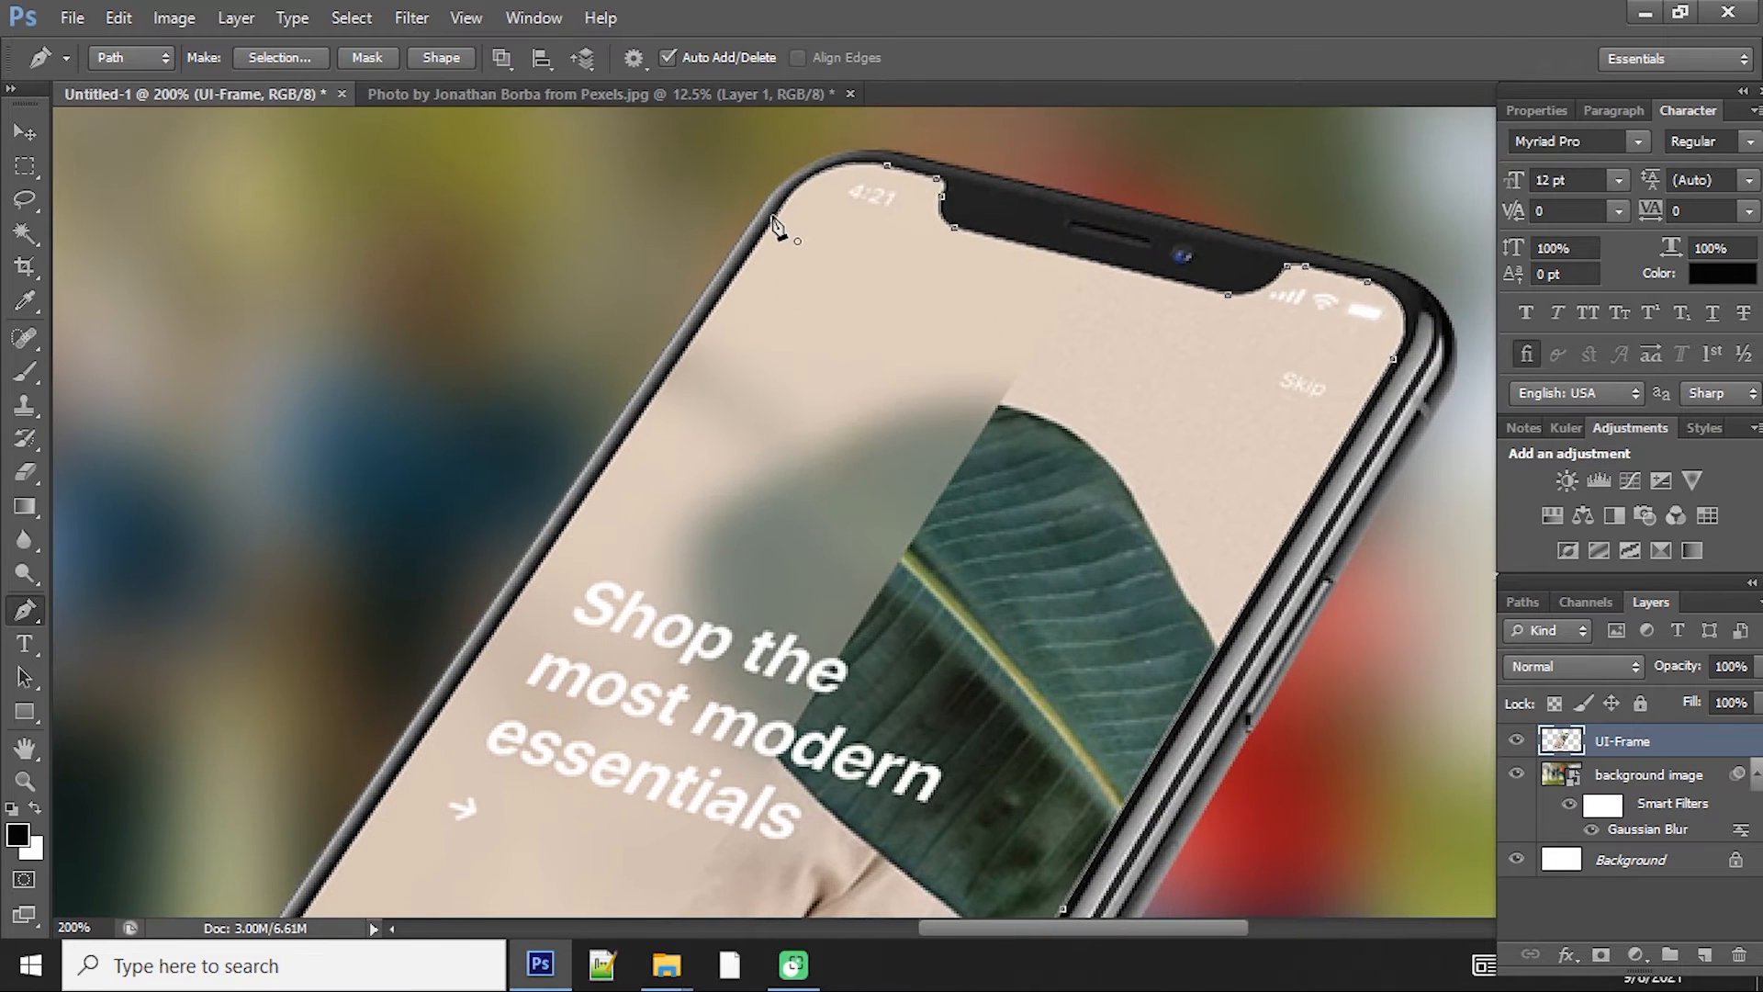
{"action": "left_click", "coordinate": [776, 223]}
Step: Load the traced screen path as a selection and add a new empty layer above UI-Frame
{"action": "key", "text": "ctrl+Return"}
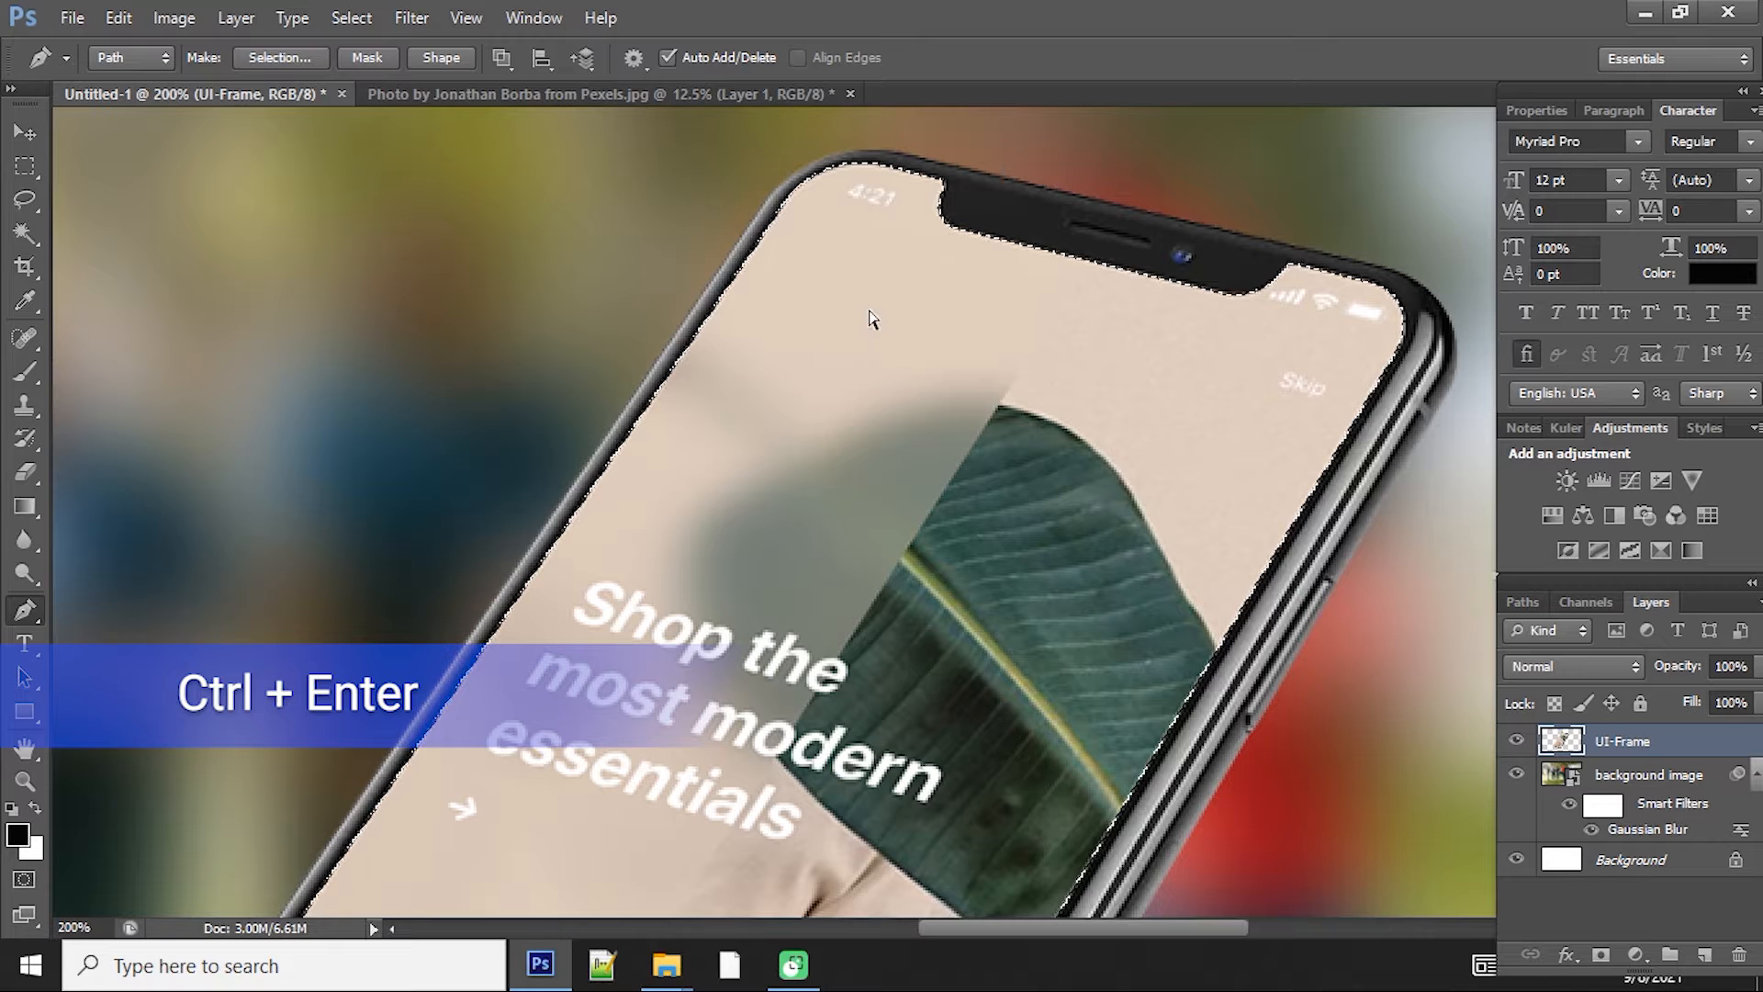
{"action": "key", "text": "ctrl+shift+n"}
{"action": "key", "text": "Return"}
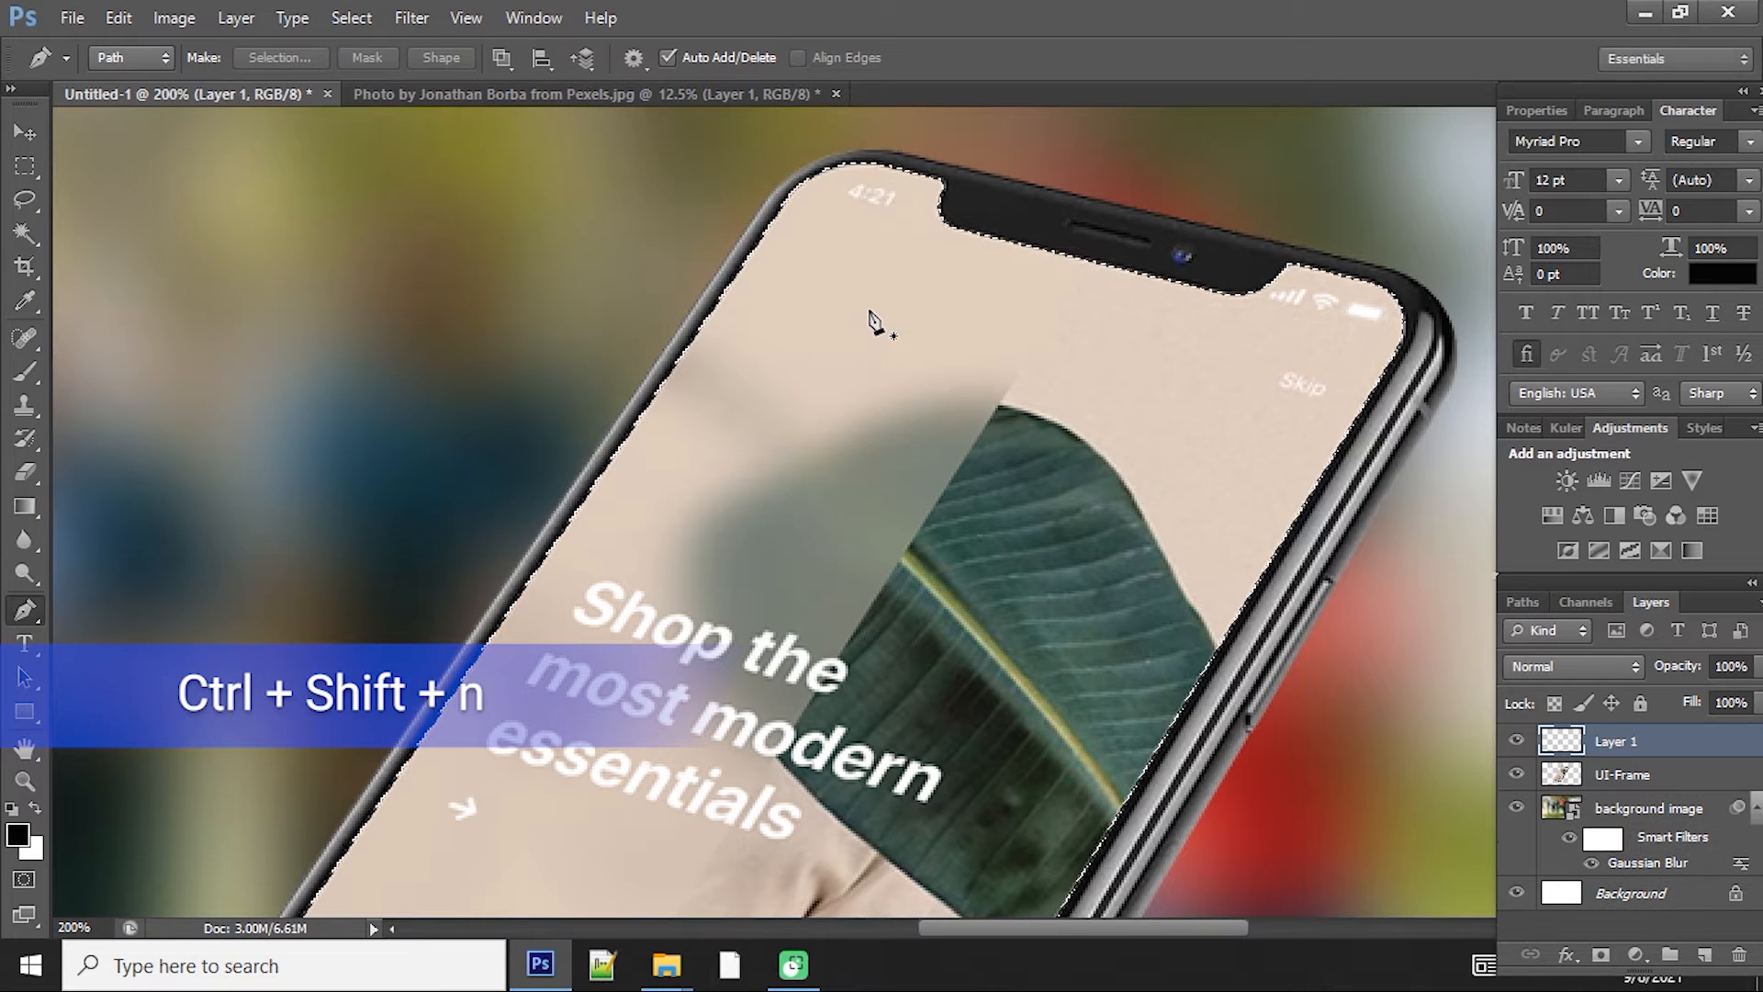
Step: Fill the screen selection with black on the new layer and deselect
{"action": "key", "text": "alt+Delete"}
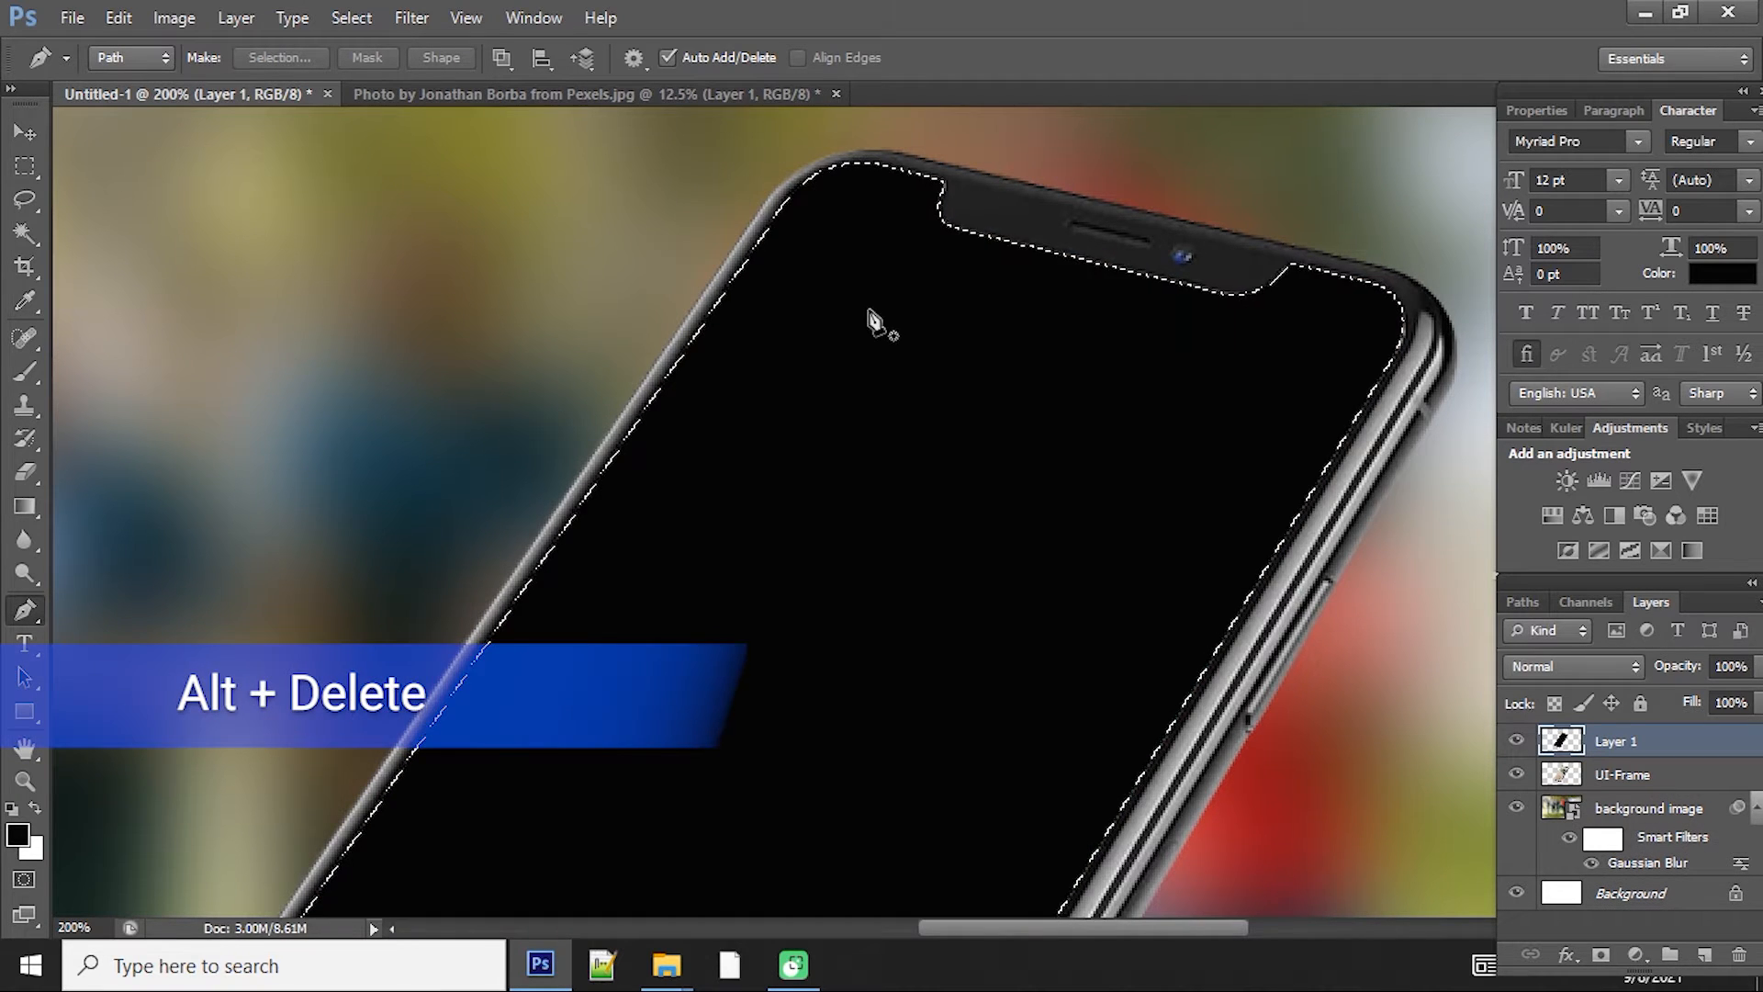
{"action": "key", "text": "ctrl+d"}
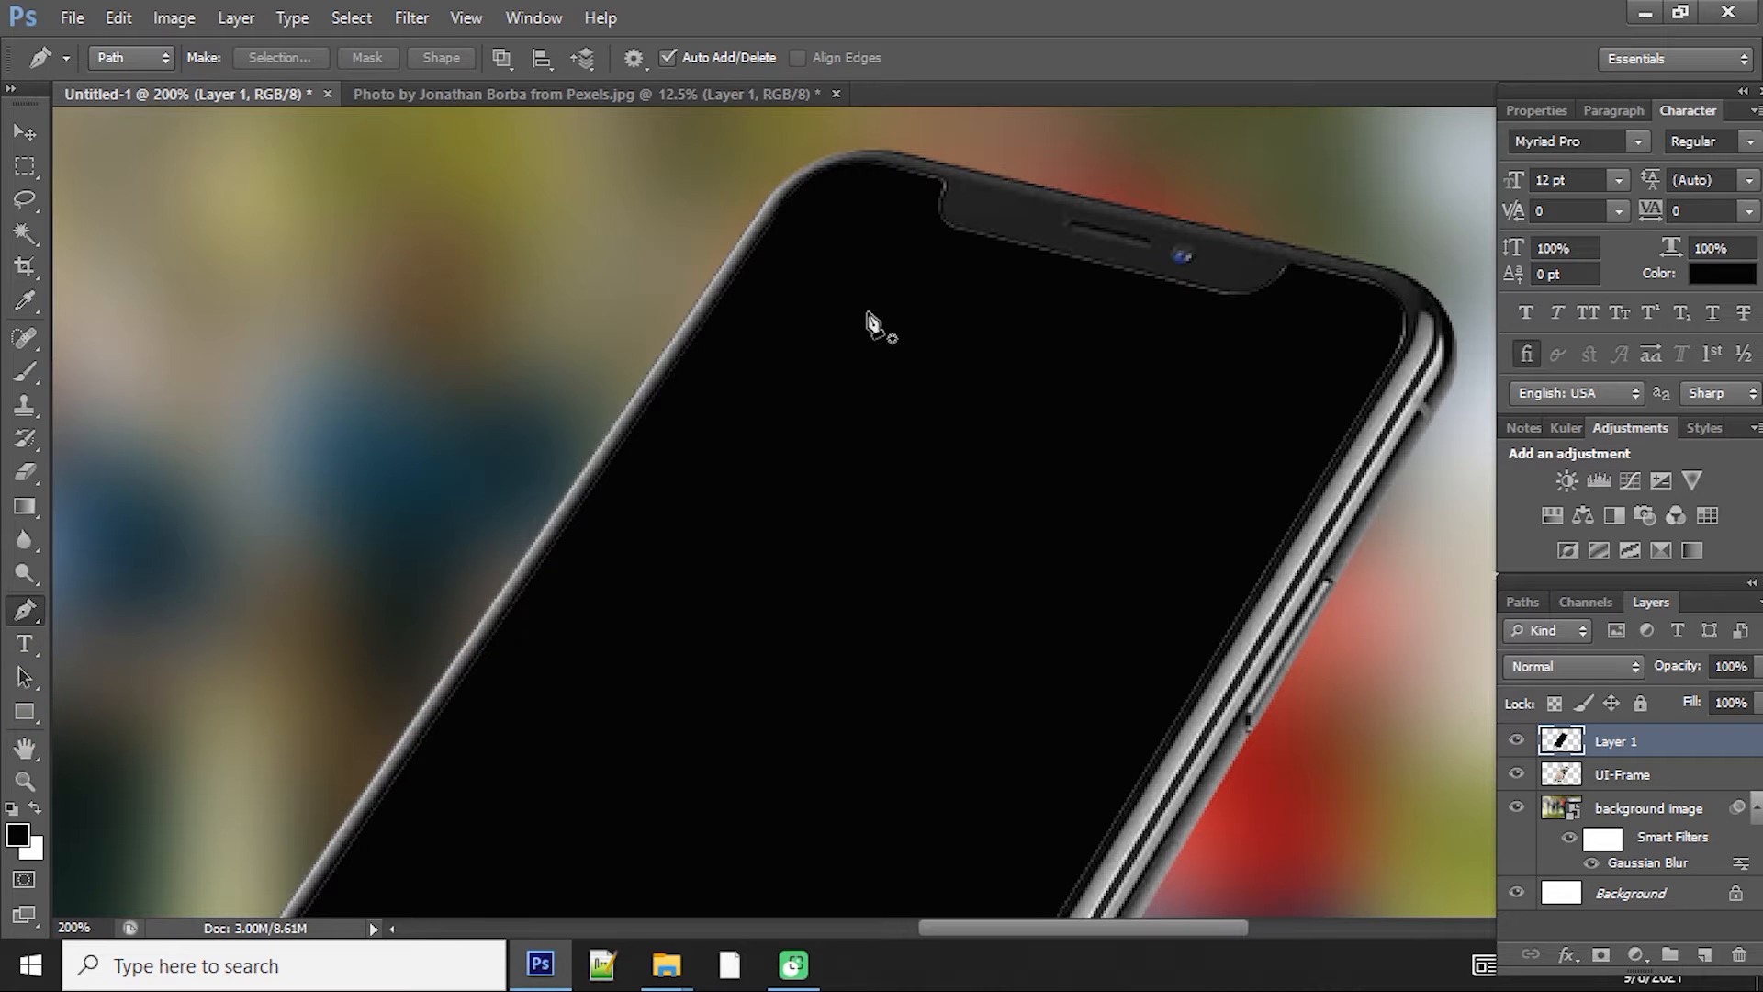
{"action": "key", "text": "ctrl+minus"}
{"action": "key", "text": "ctrl+minus"}
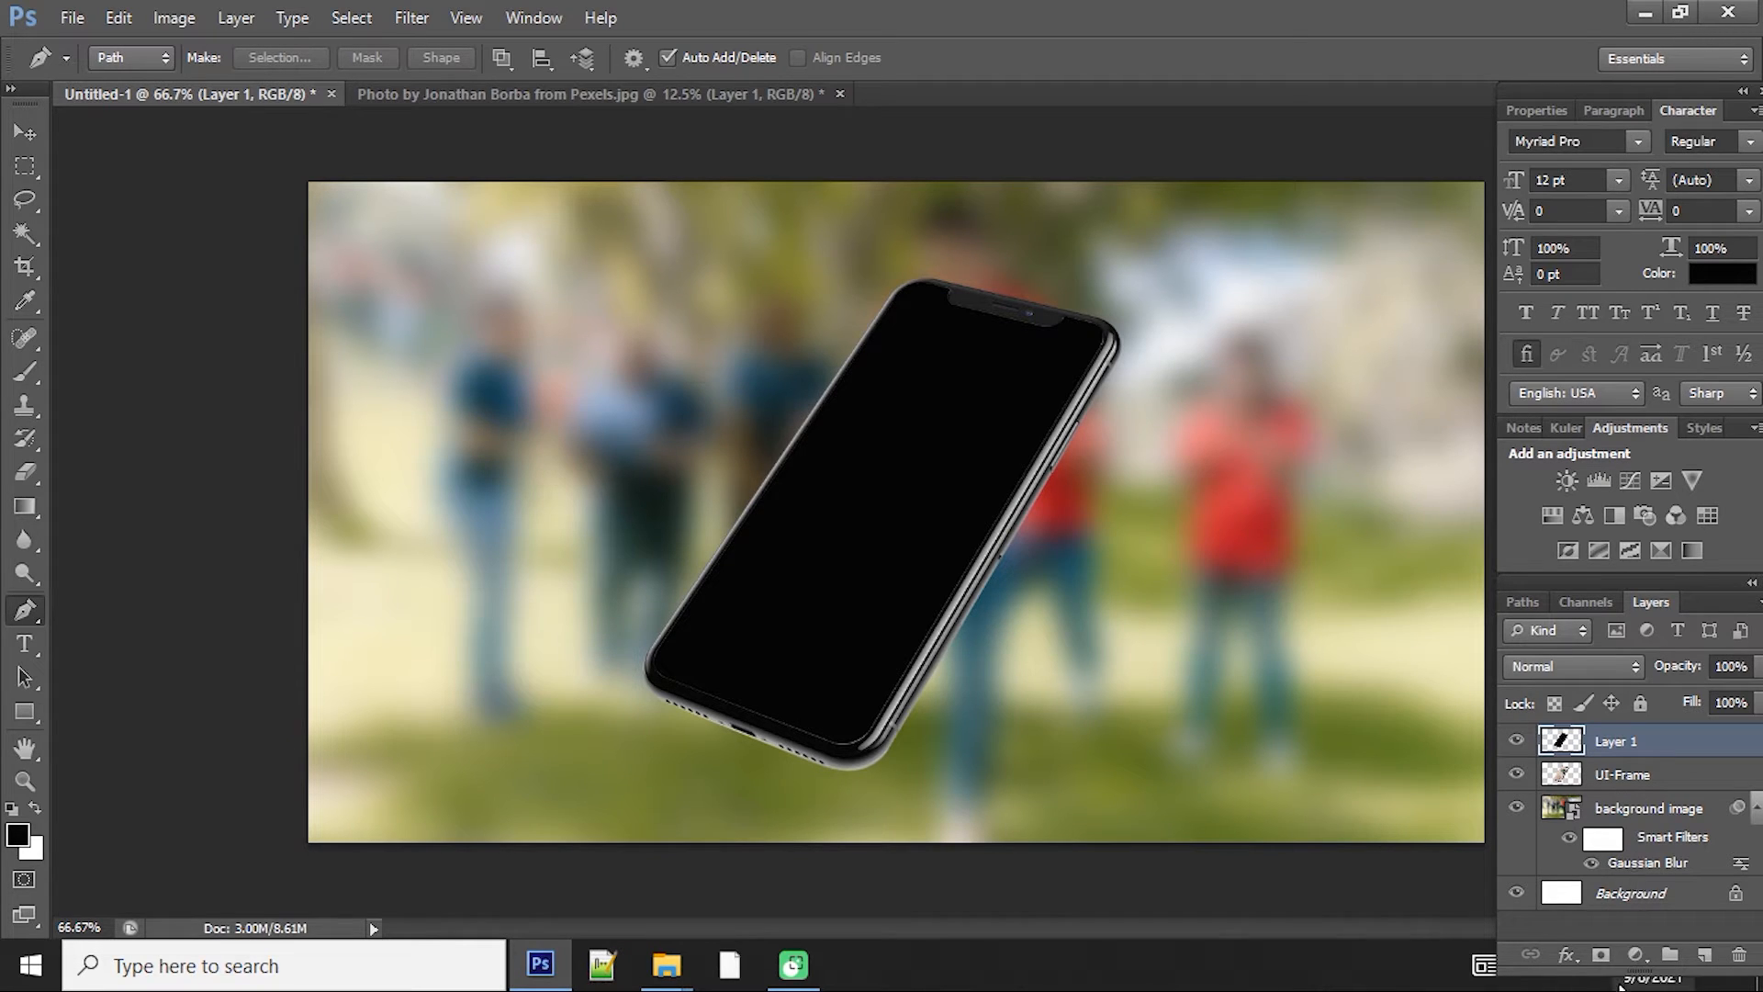
Step: Add a Stroke layer style of 1 px to the black screen layer
{"action": "left_click", "coordinate": [1572, 961]}
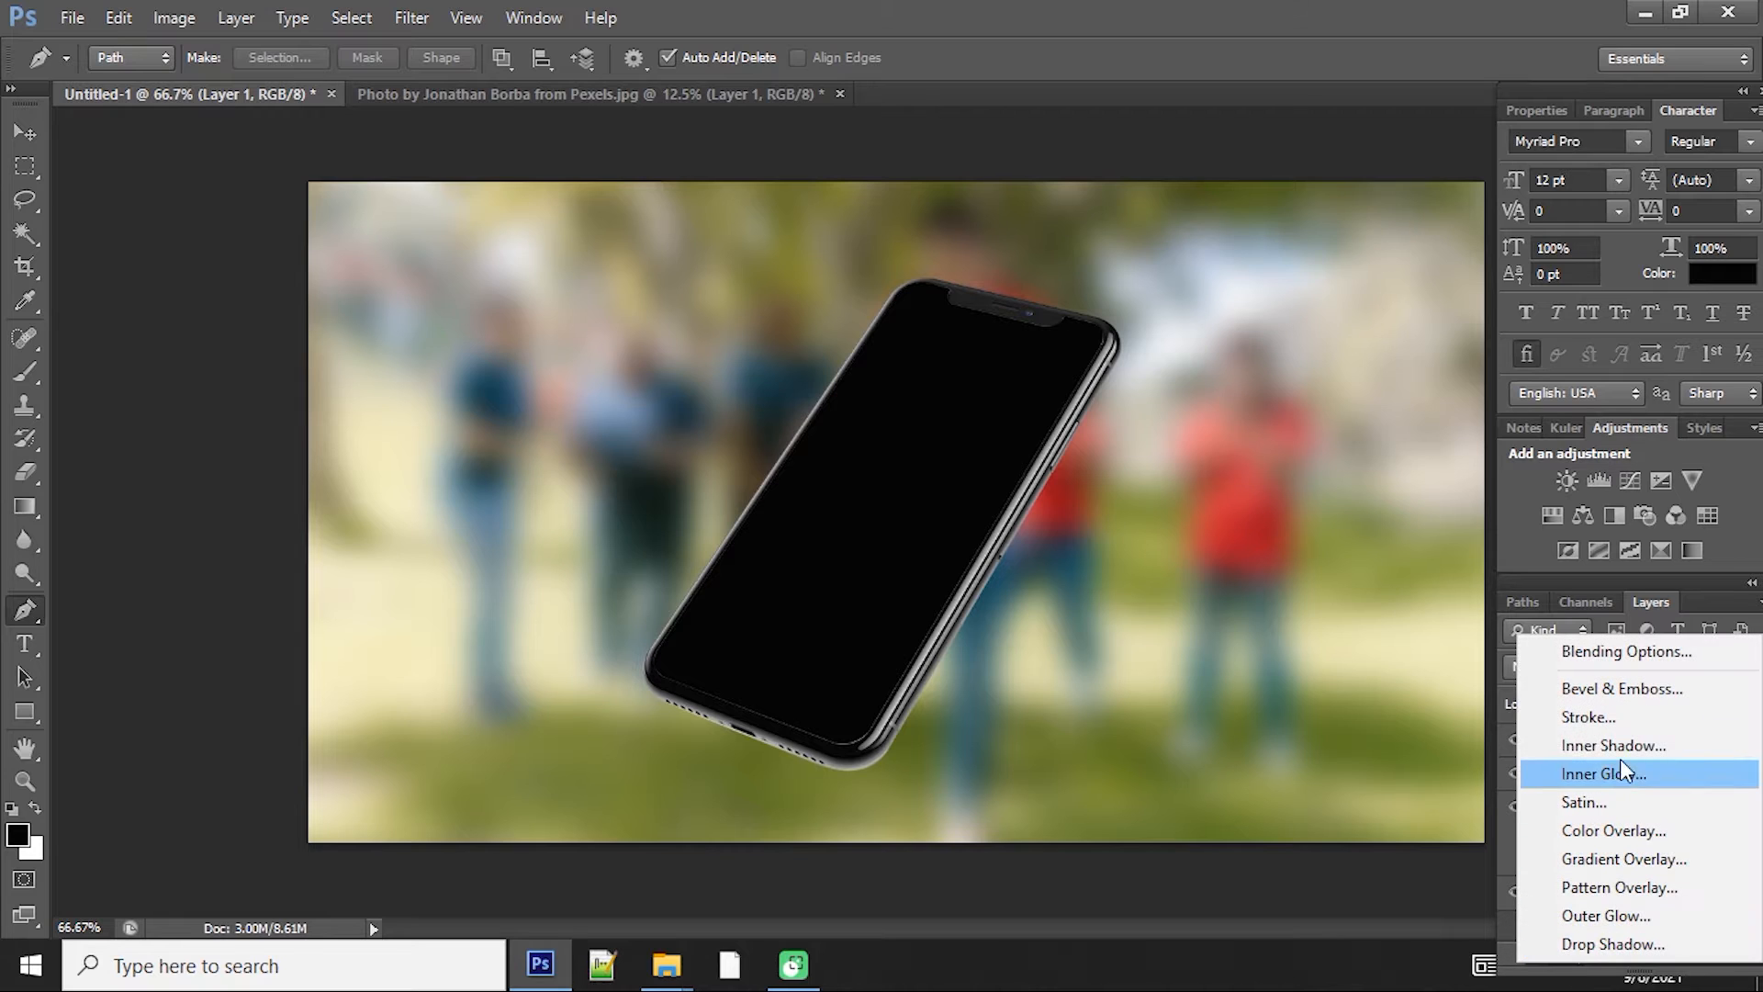
{"action": "left_click", "coordinate": [1602, 728]}
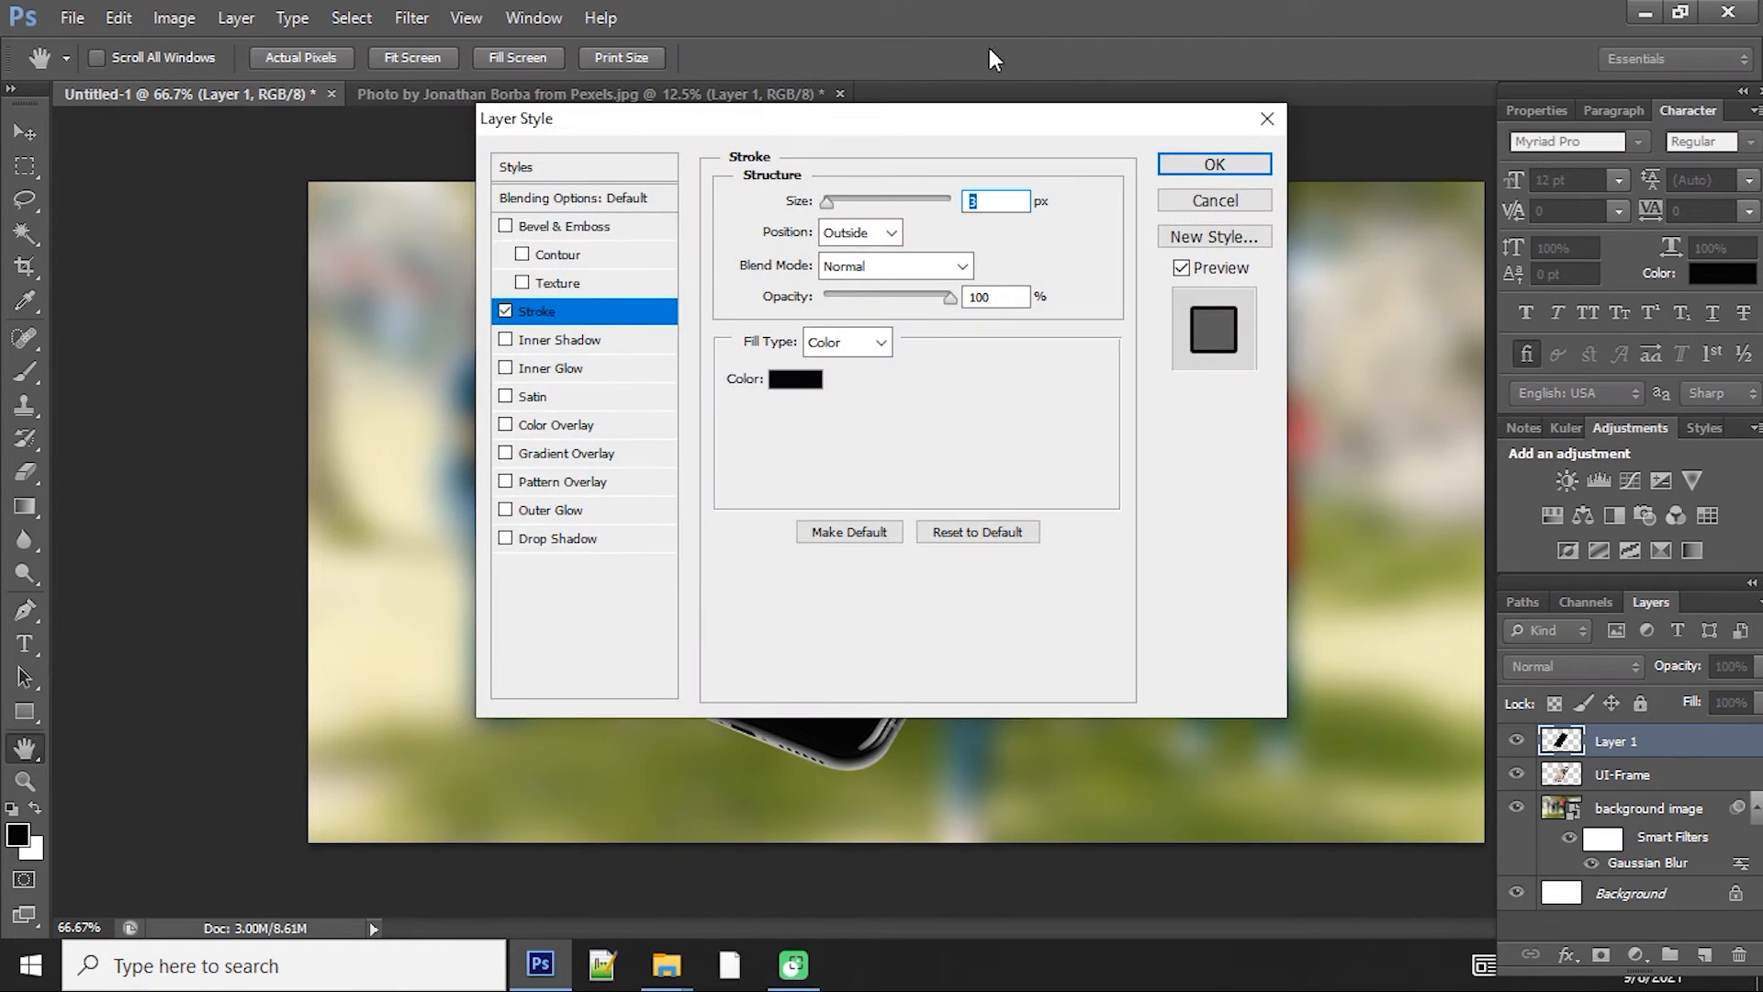
{"action": "left_click_drag", "start_coordinate": [967, 138], "coordinate": [1111, 361]}
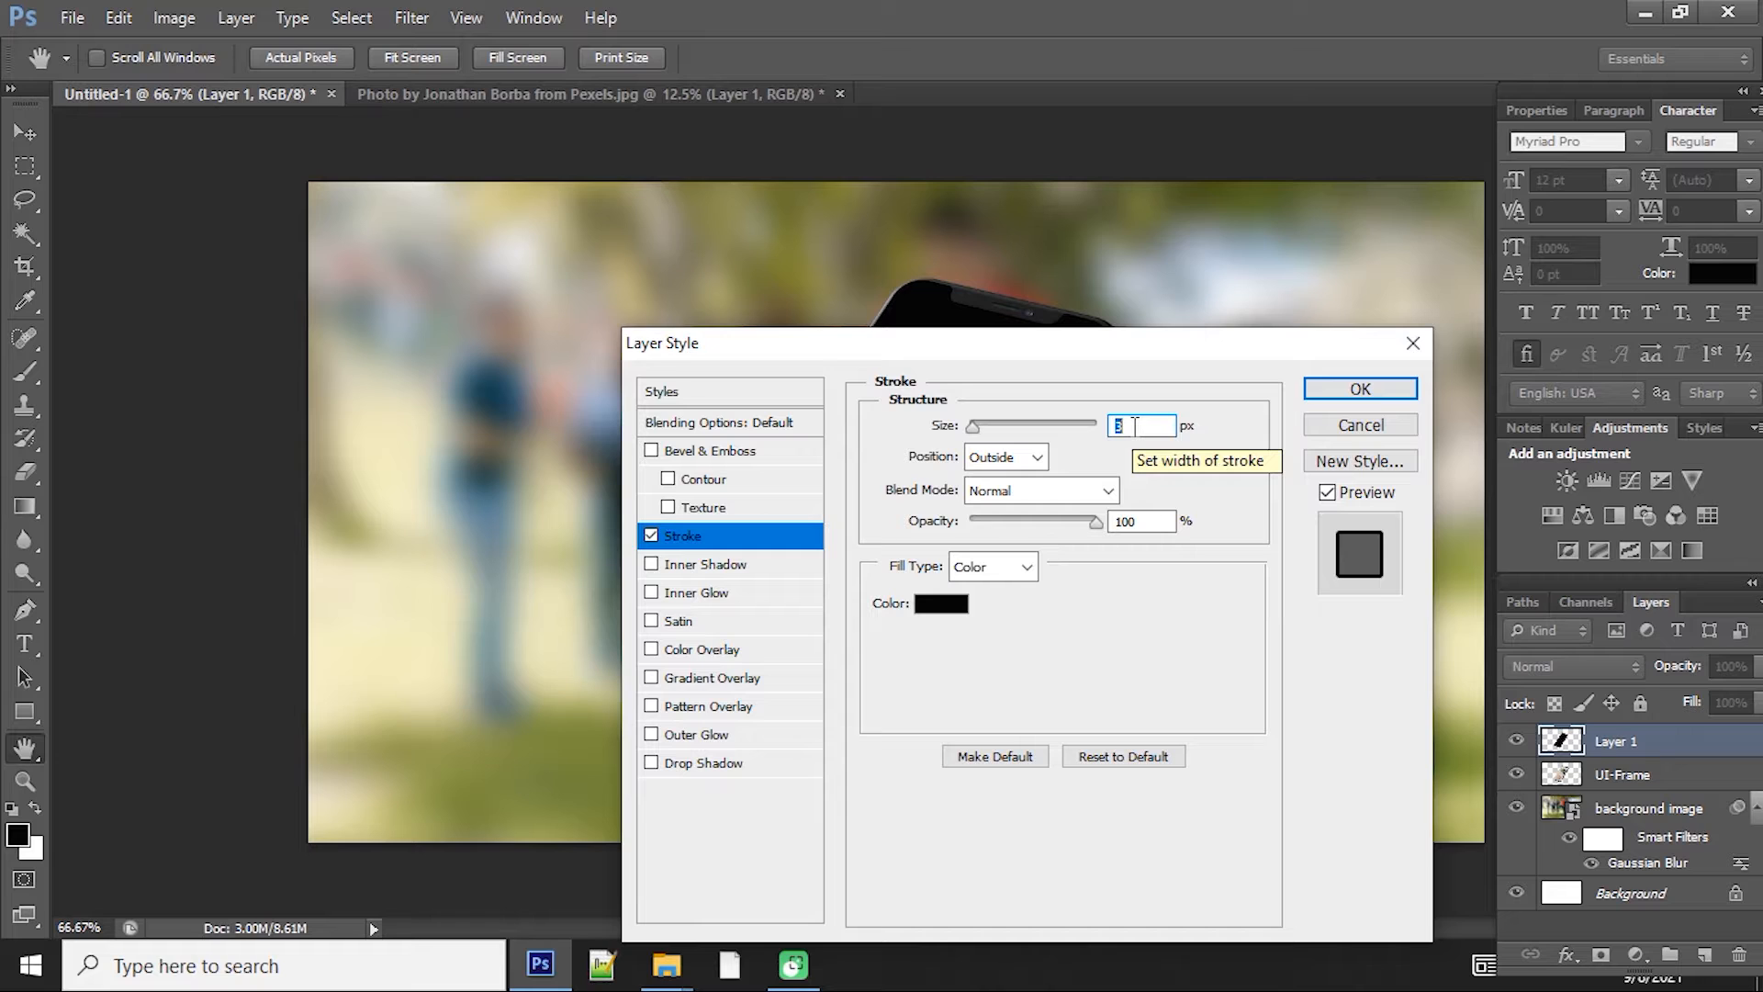
{"action": "type", "text": "1"}
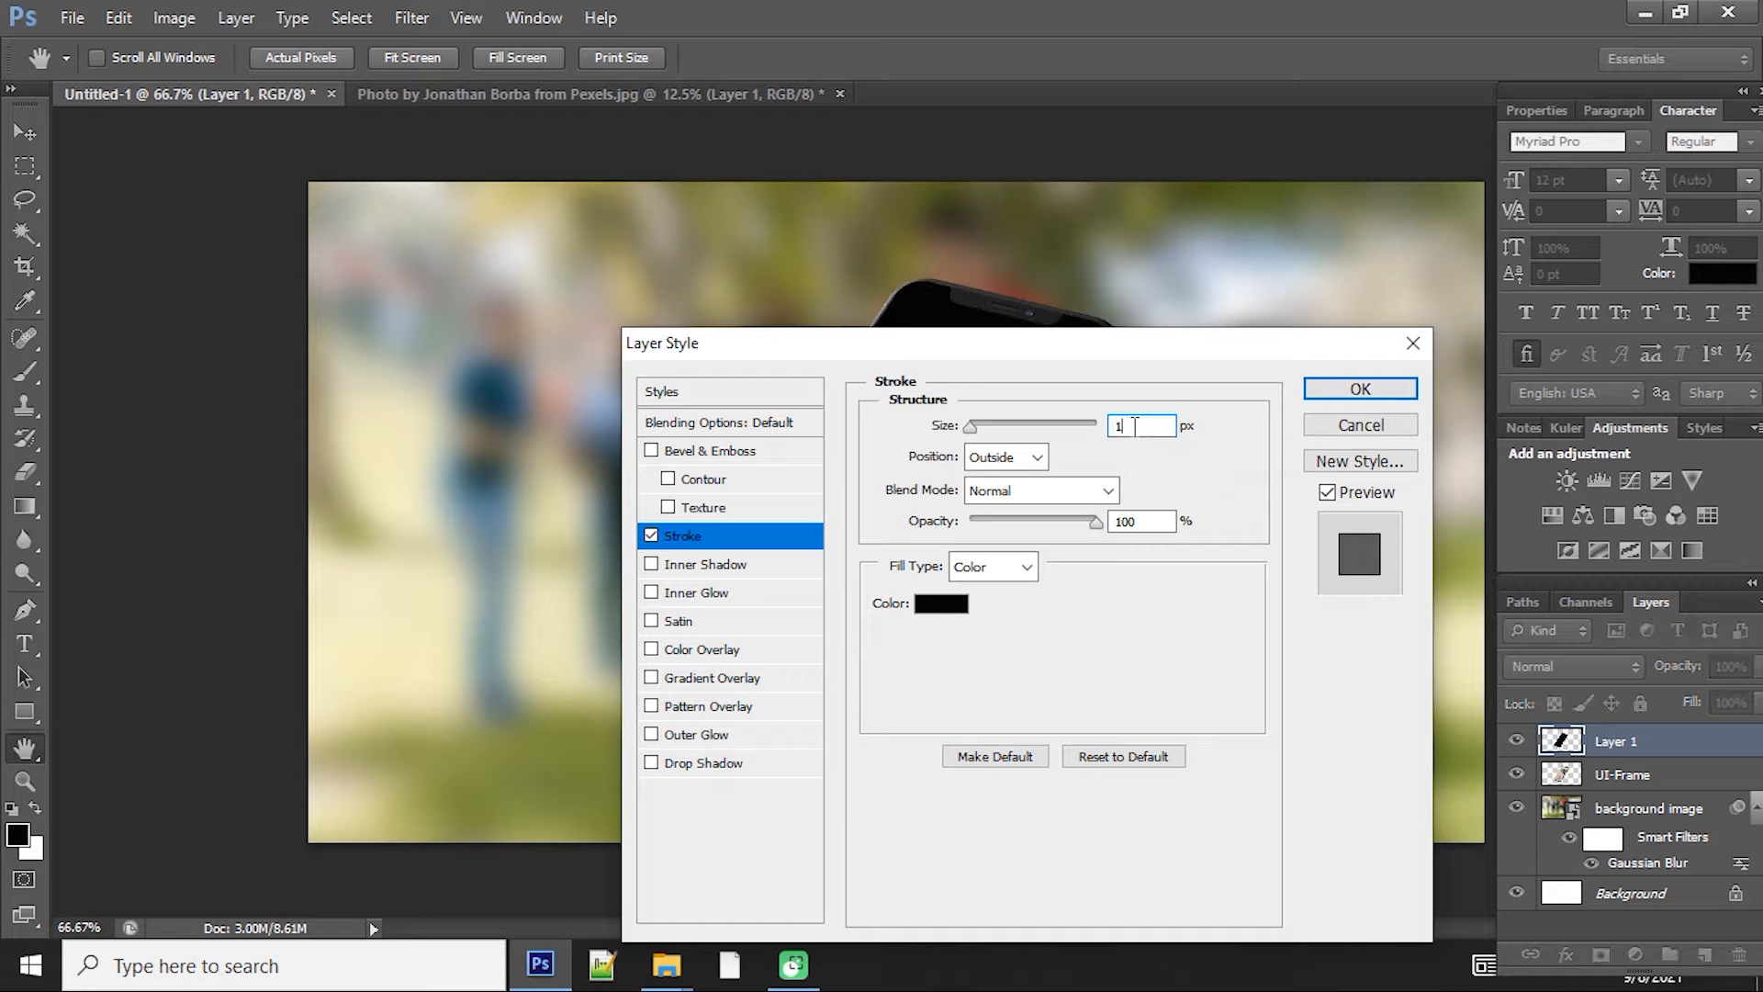
{"action": "key", "text": "Return"}
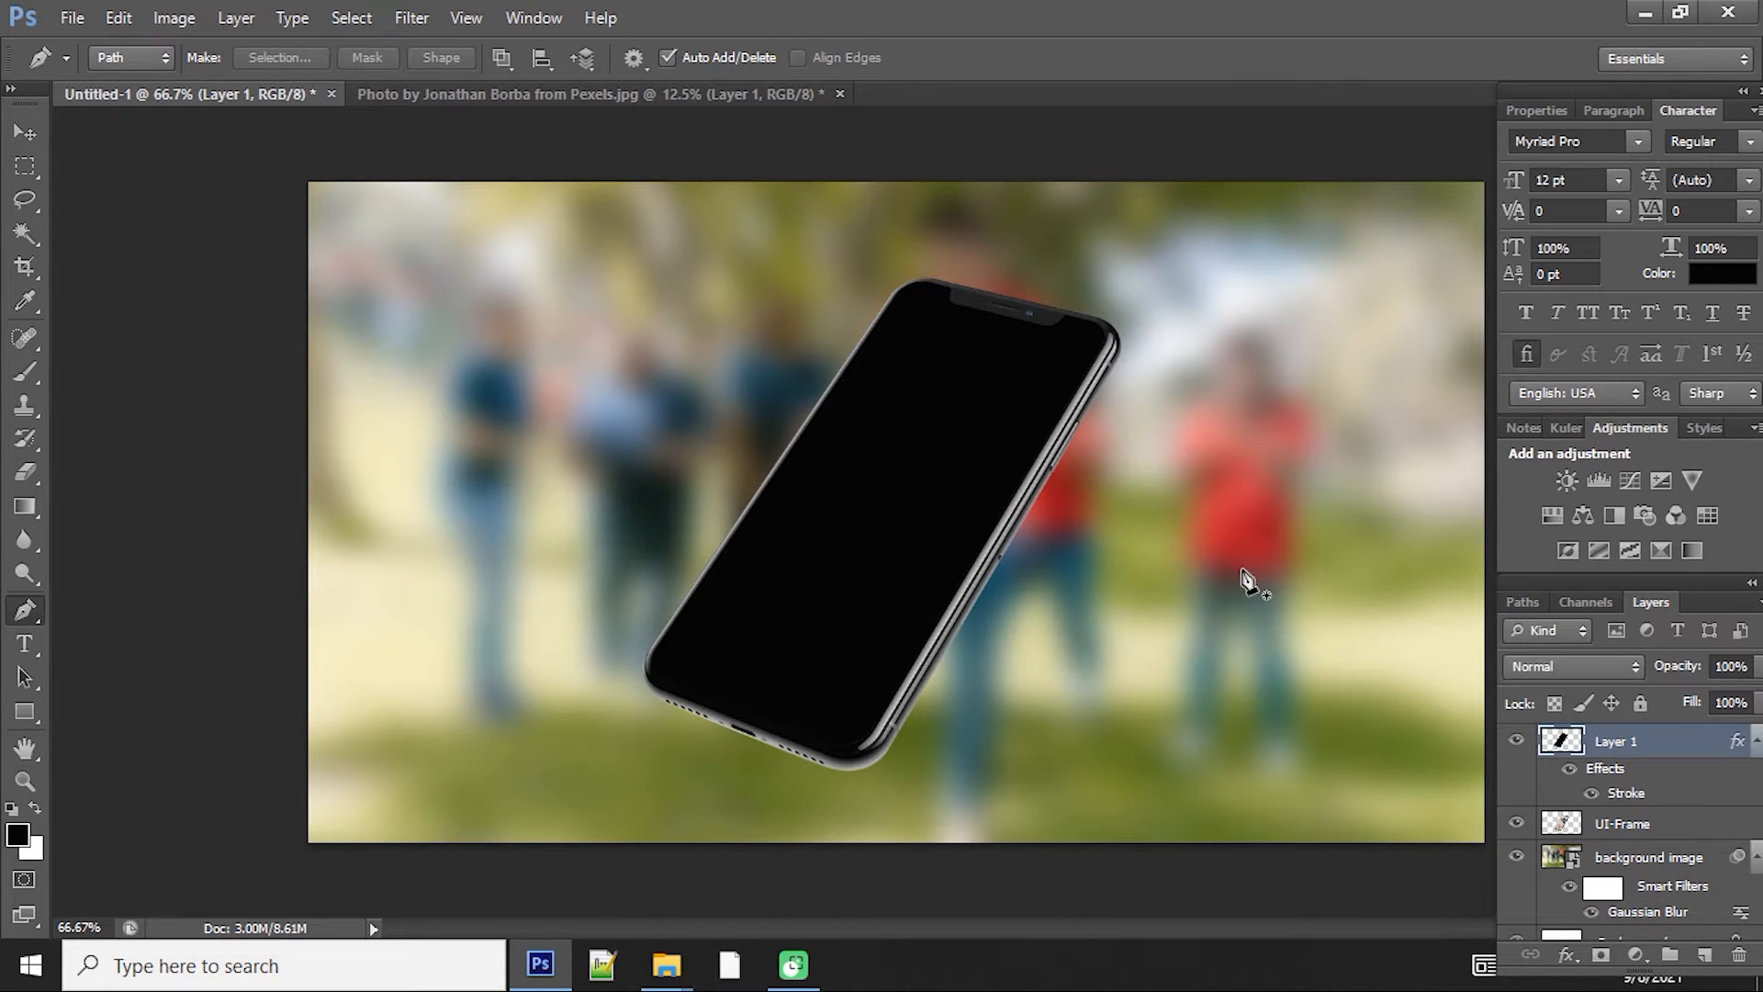
Step: Zoom in to inspect the stroked screen edge, collapse the layer's effects, and fit the view
{"action": "key", "text": "z"}
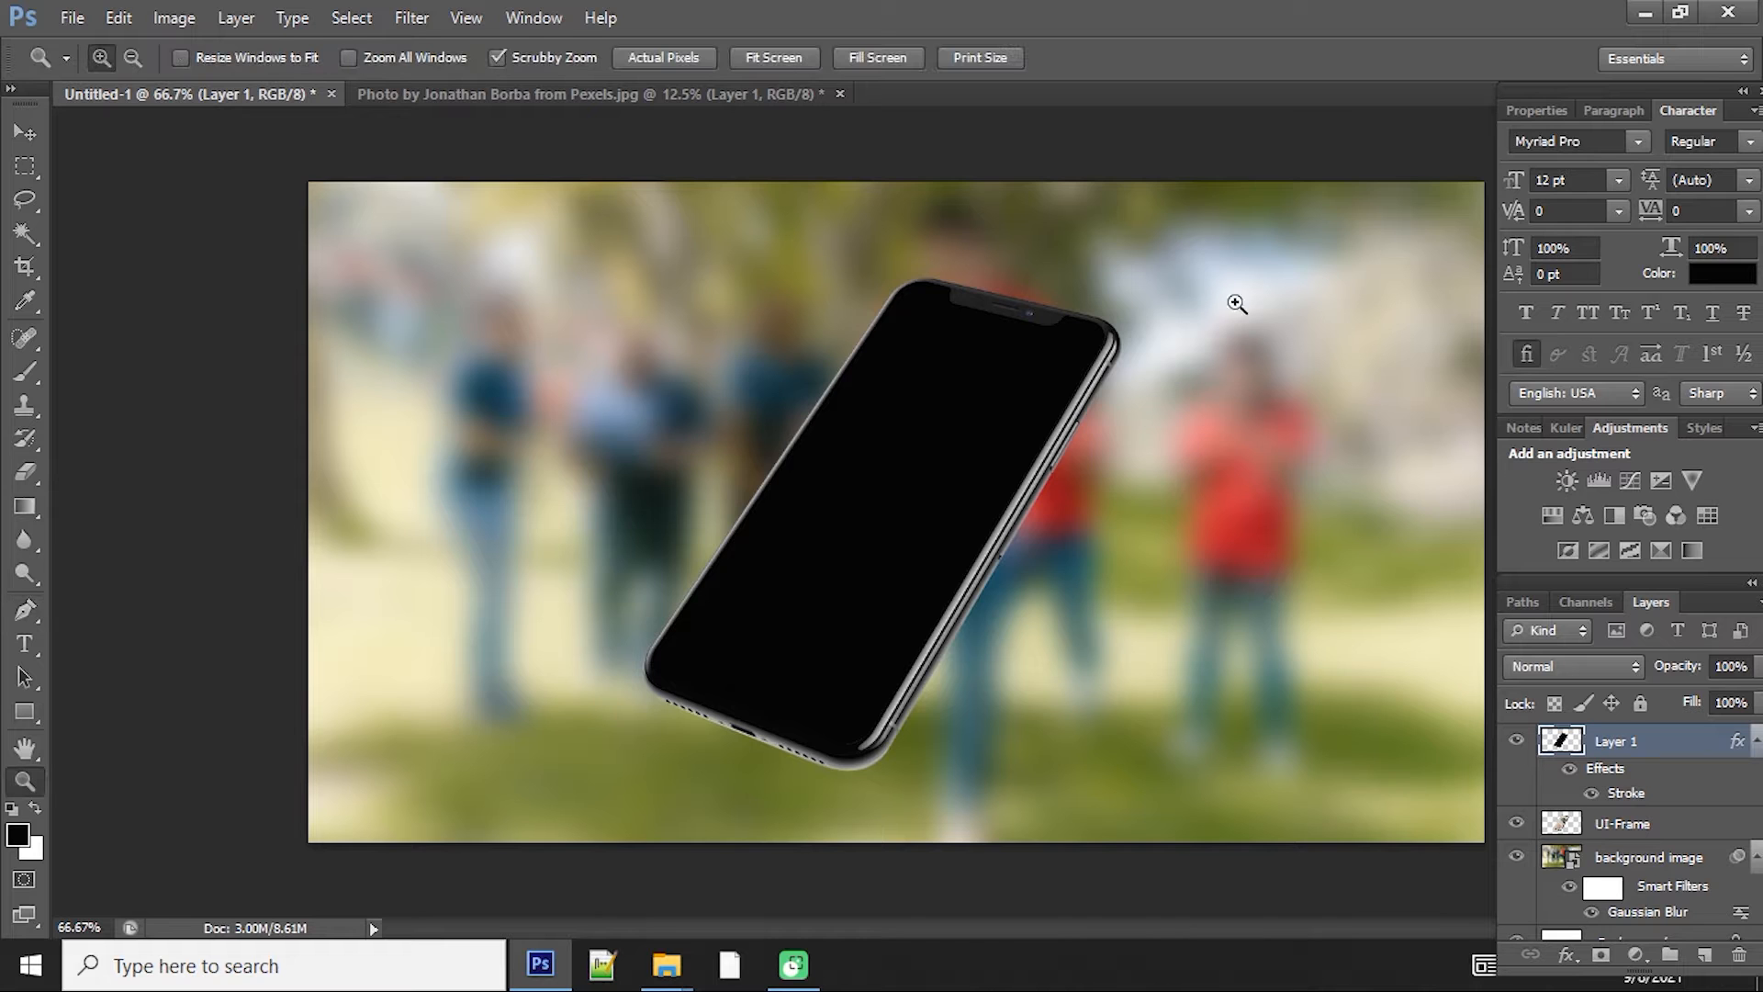
{"action": "left_click_drag", "start_coordinate": [1106, 331], "coordinate": [1116, 425]}
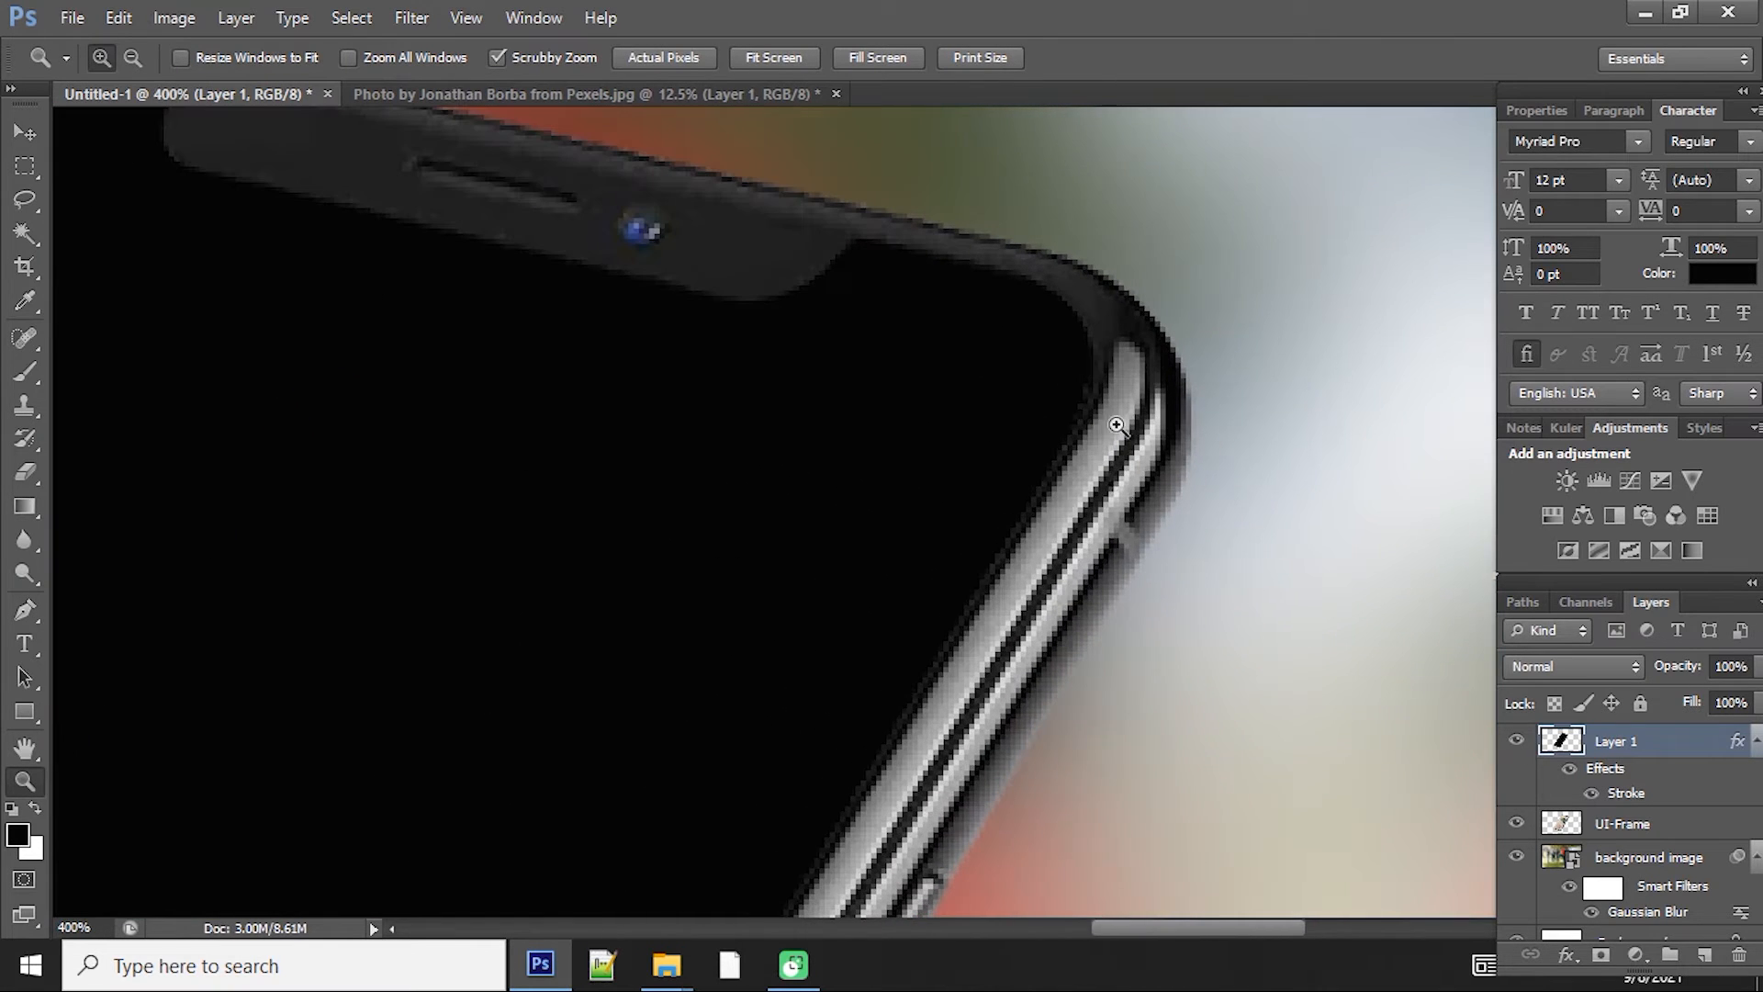
{"action": "left_click", "coordinate": [1755, 745]}
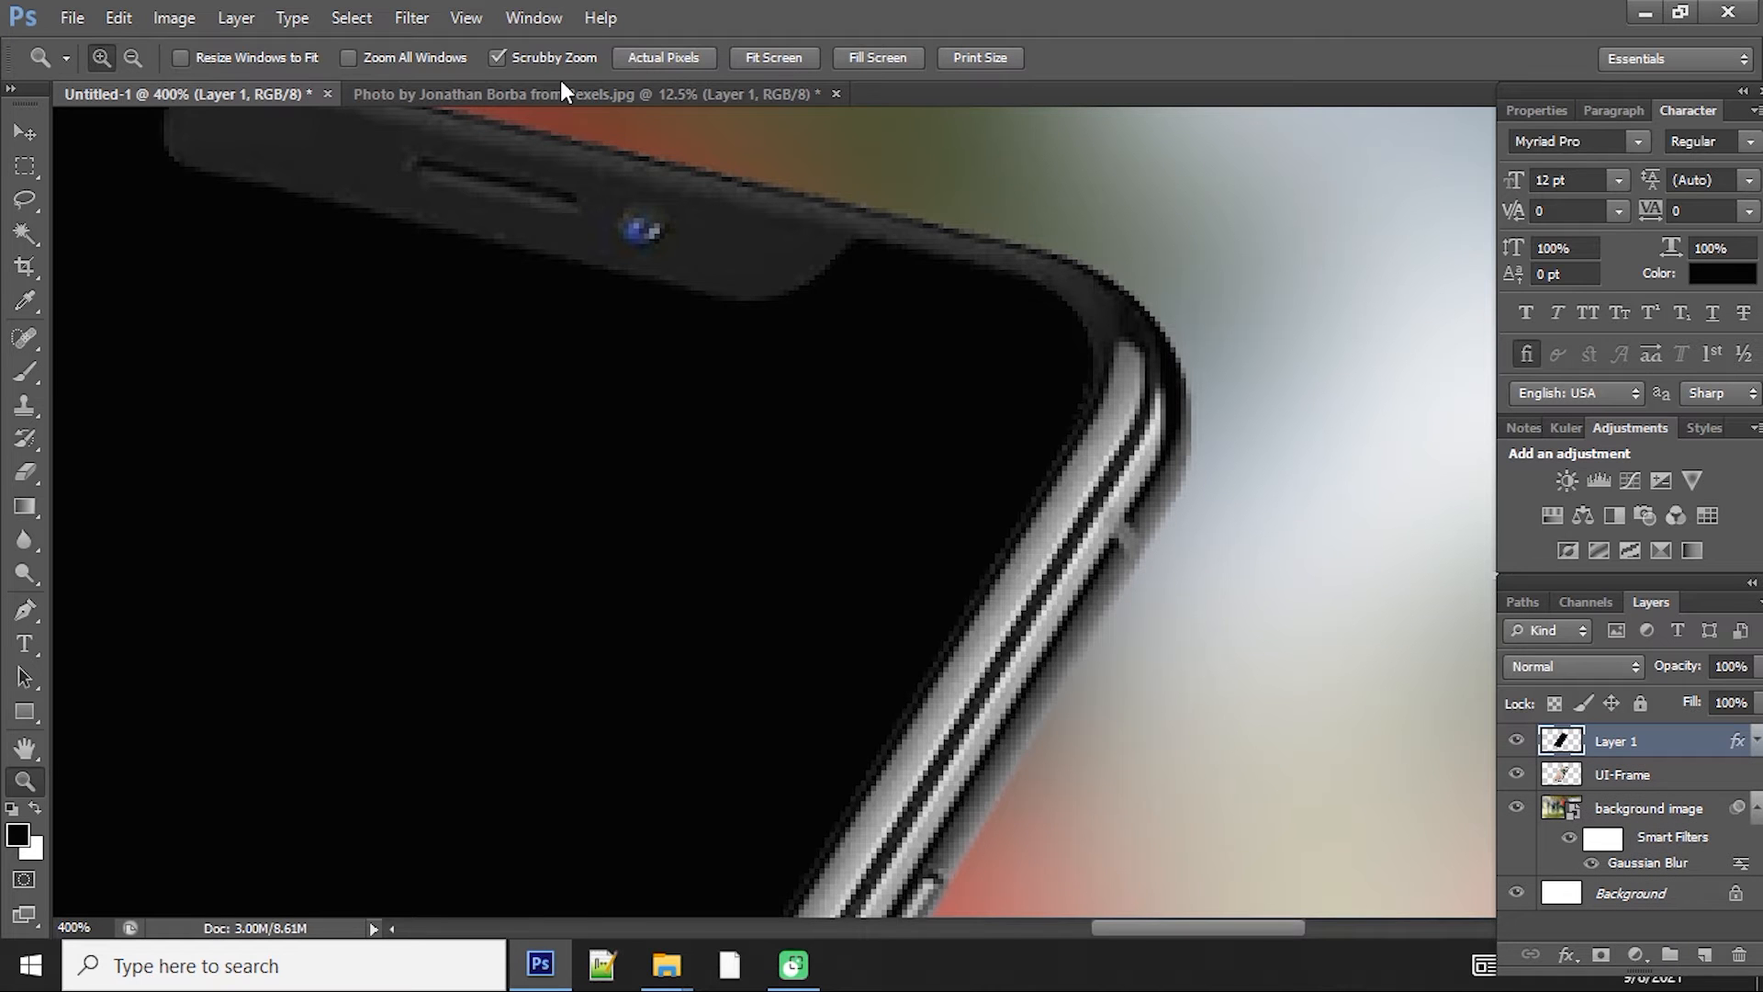
{"action": "key", "text": "ctrl+0"}
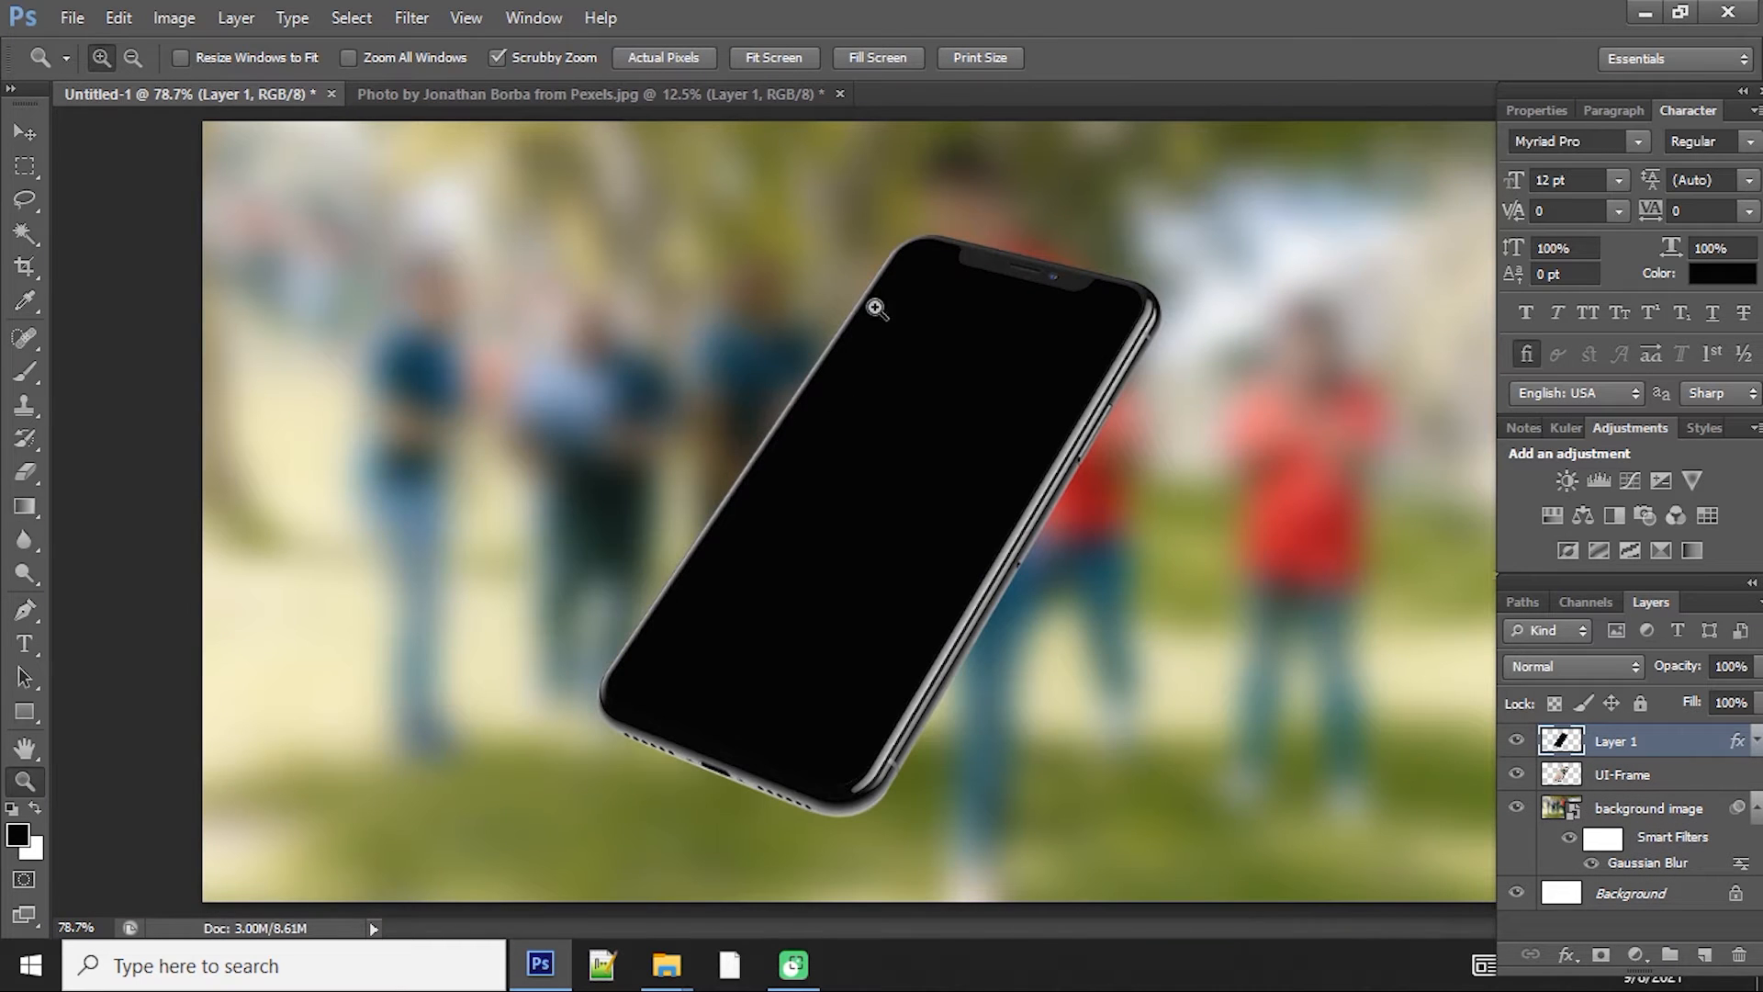
Step: Copy the gym photo's layer from the other document and close that document without saving
{"action": "left_click", "coordinate": [641, 94]}
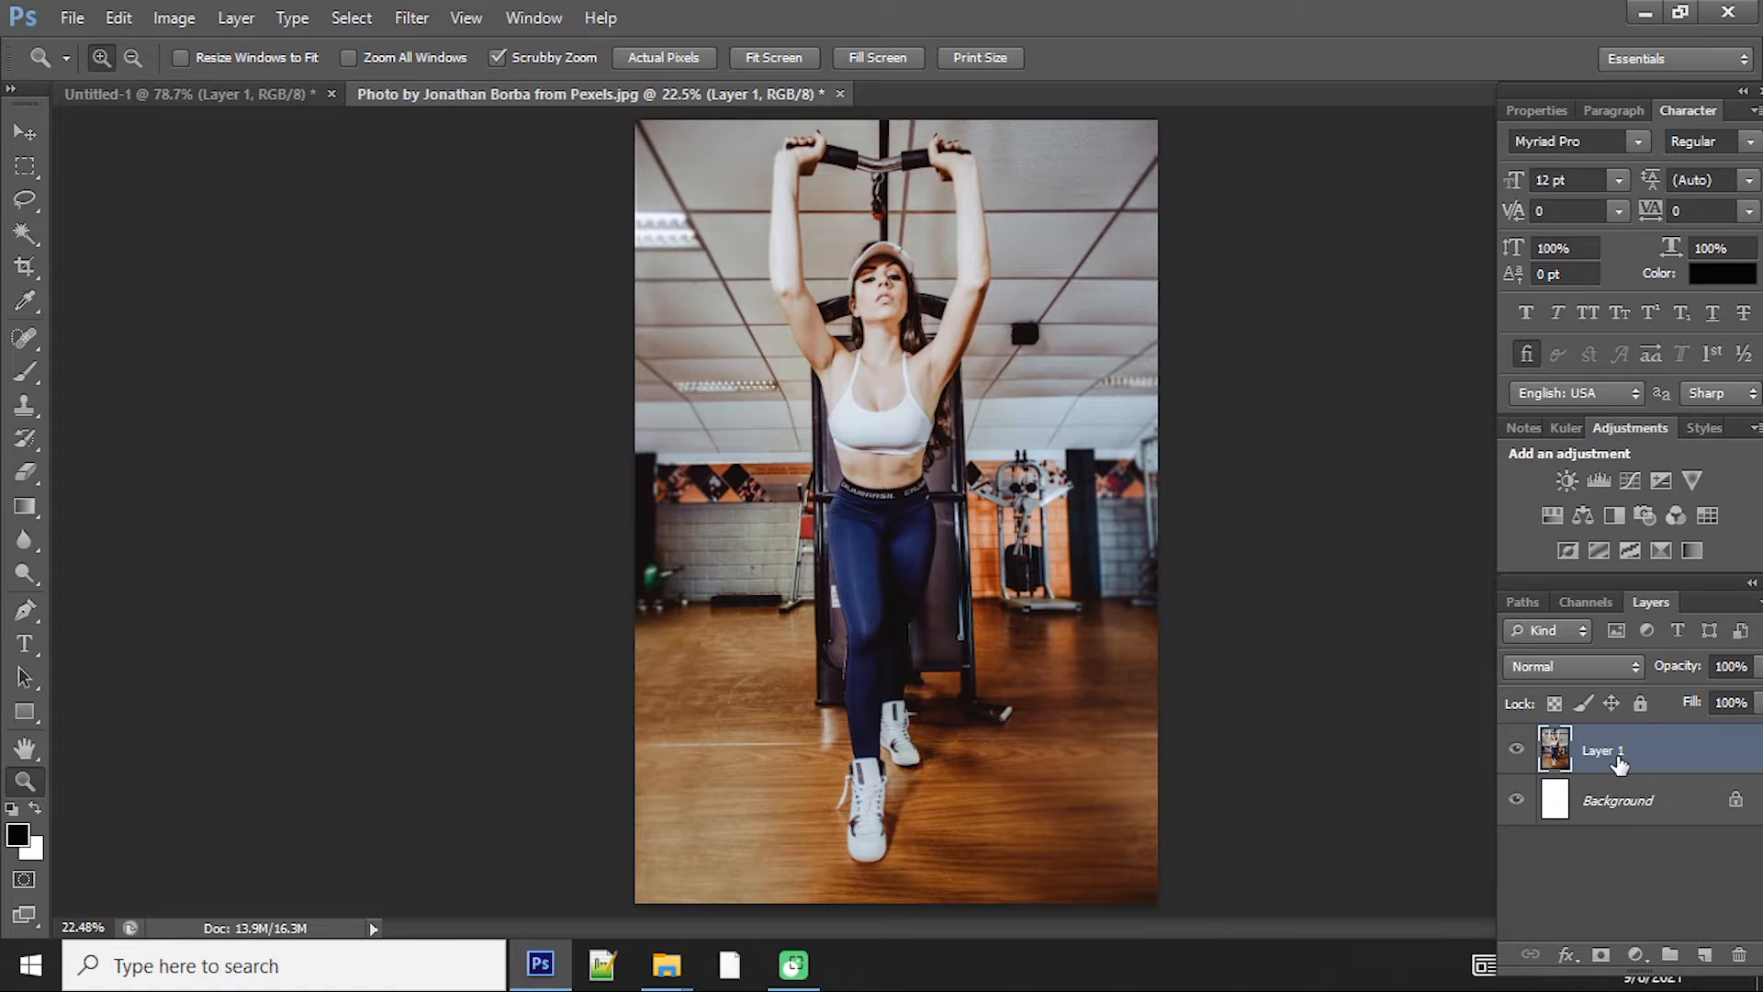
{"action": "left_click", "coordinate": [1554, 748], "text": "ctrl"}
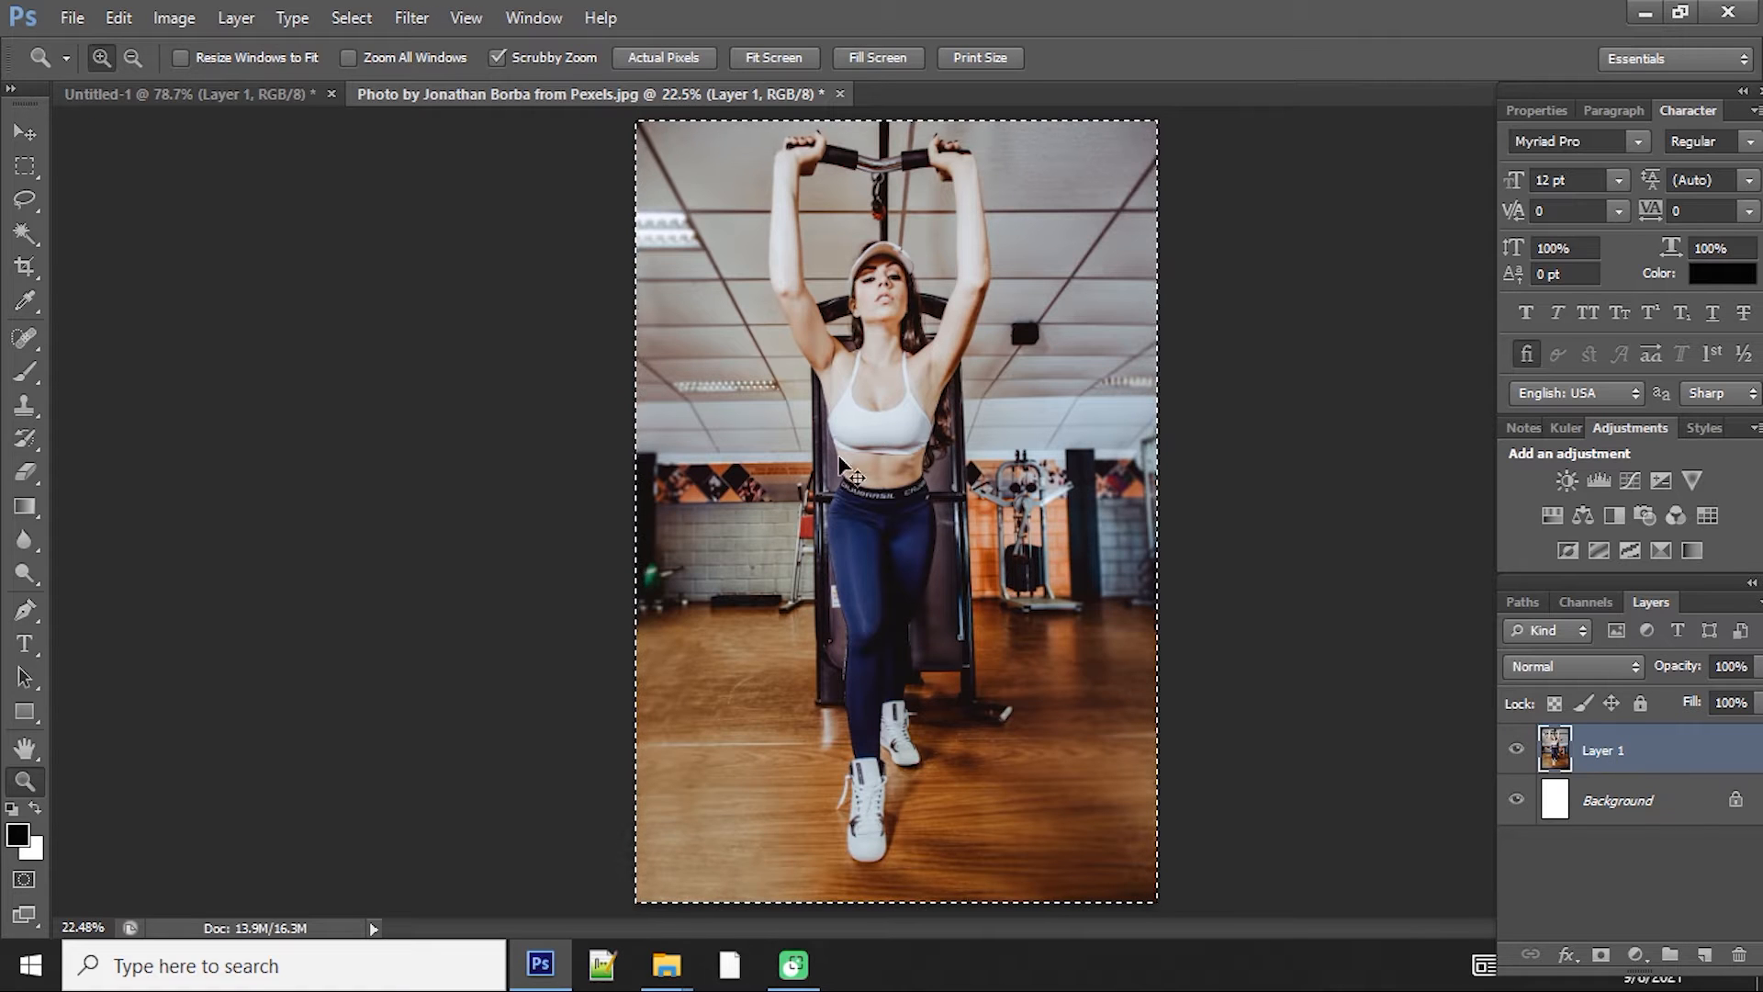
{"action": "key", "text": "ctrl+w"}
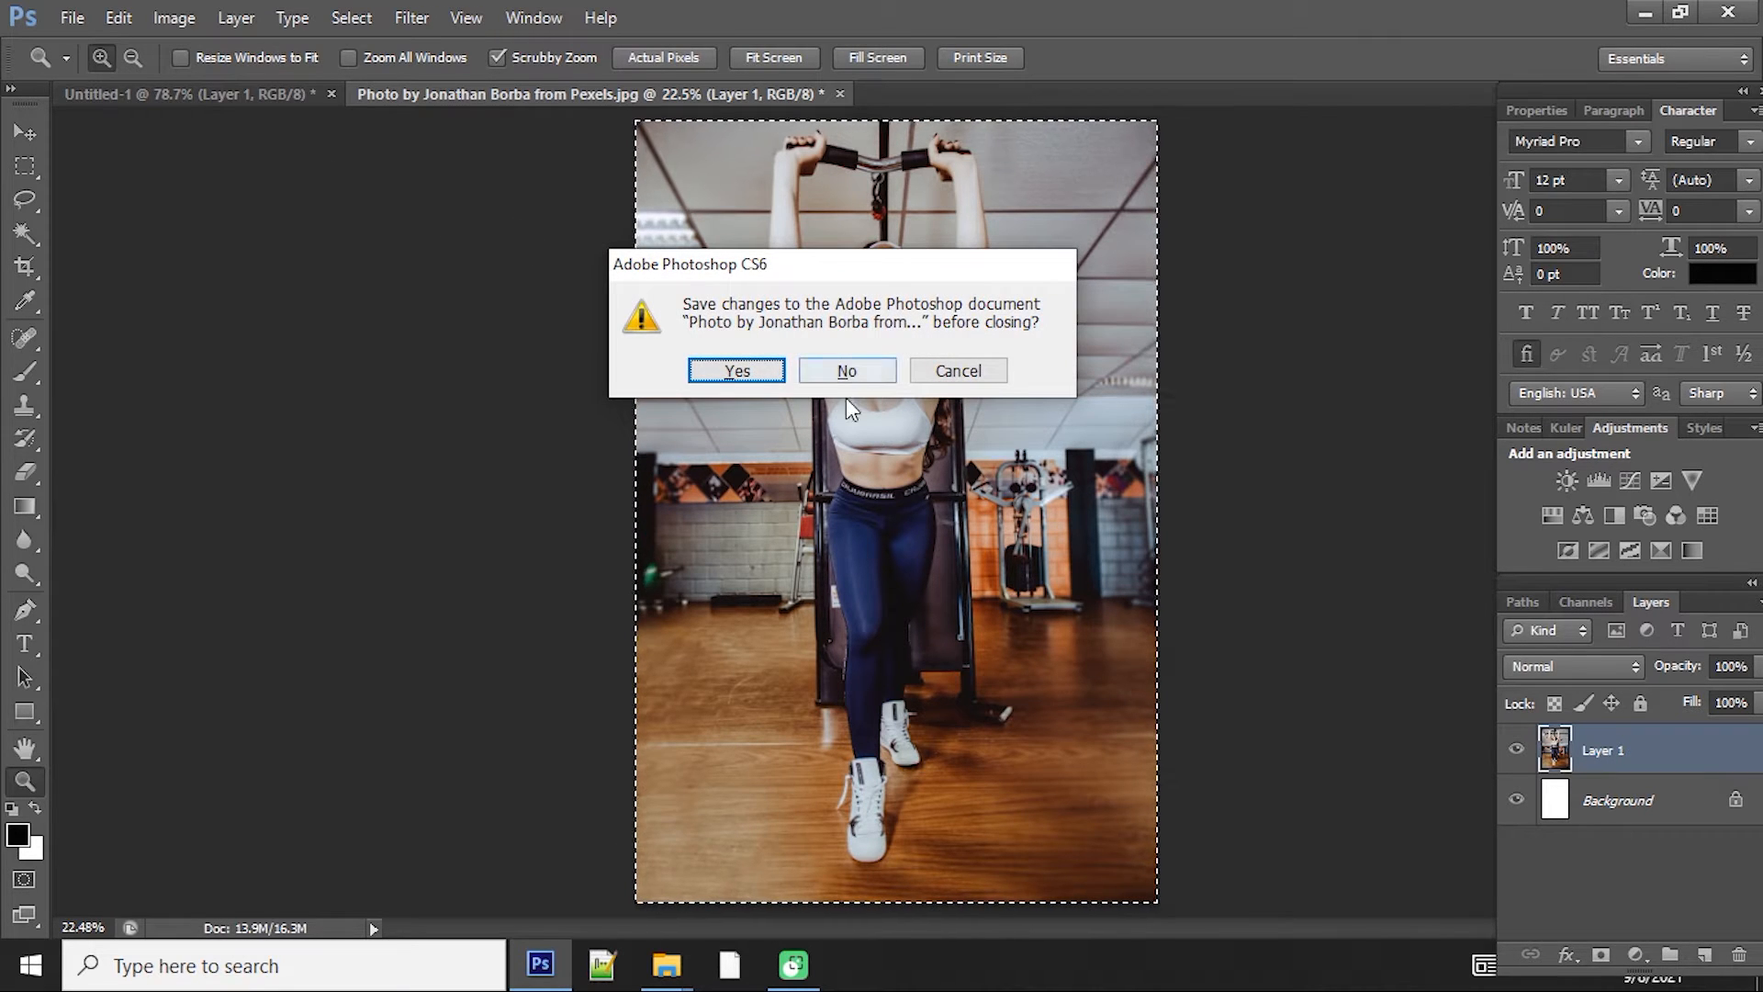
{"action": "left_click", "coordinate": [846, 370]}
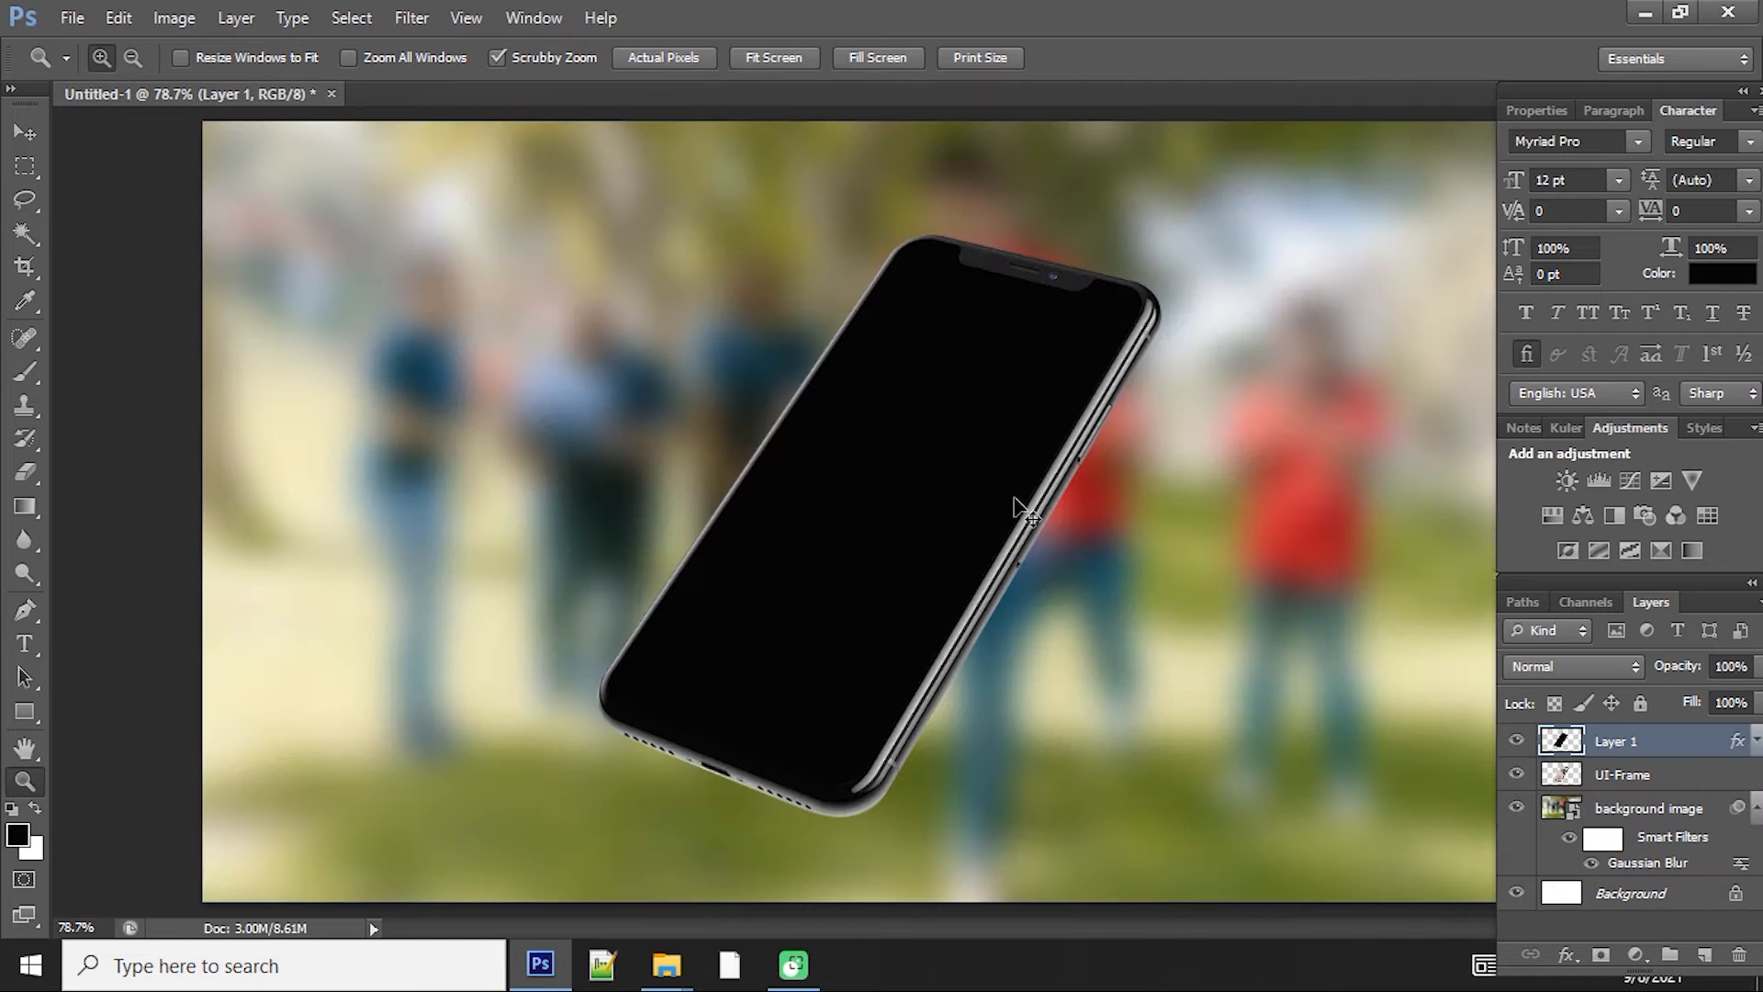
Step: Paste the photo into the mockup as a new layer and convert it to a Smart Object
{"action": "key", "text": "ctrl+v"}
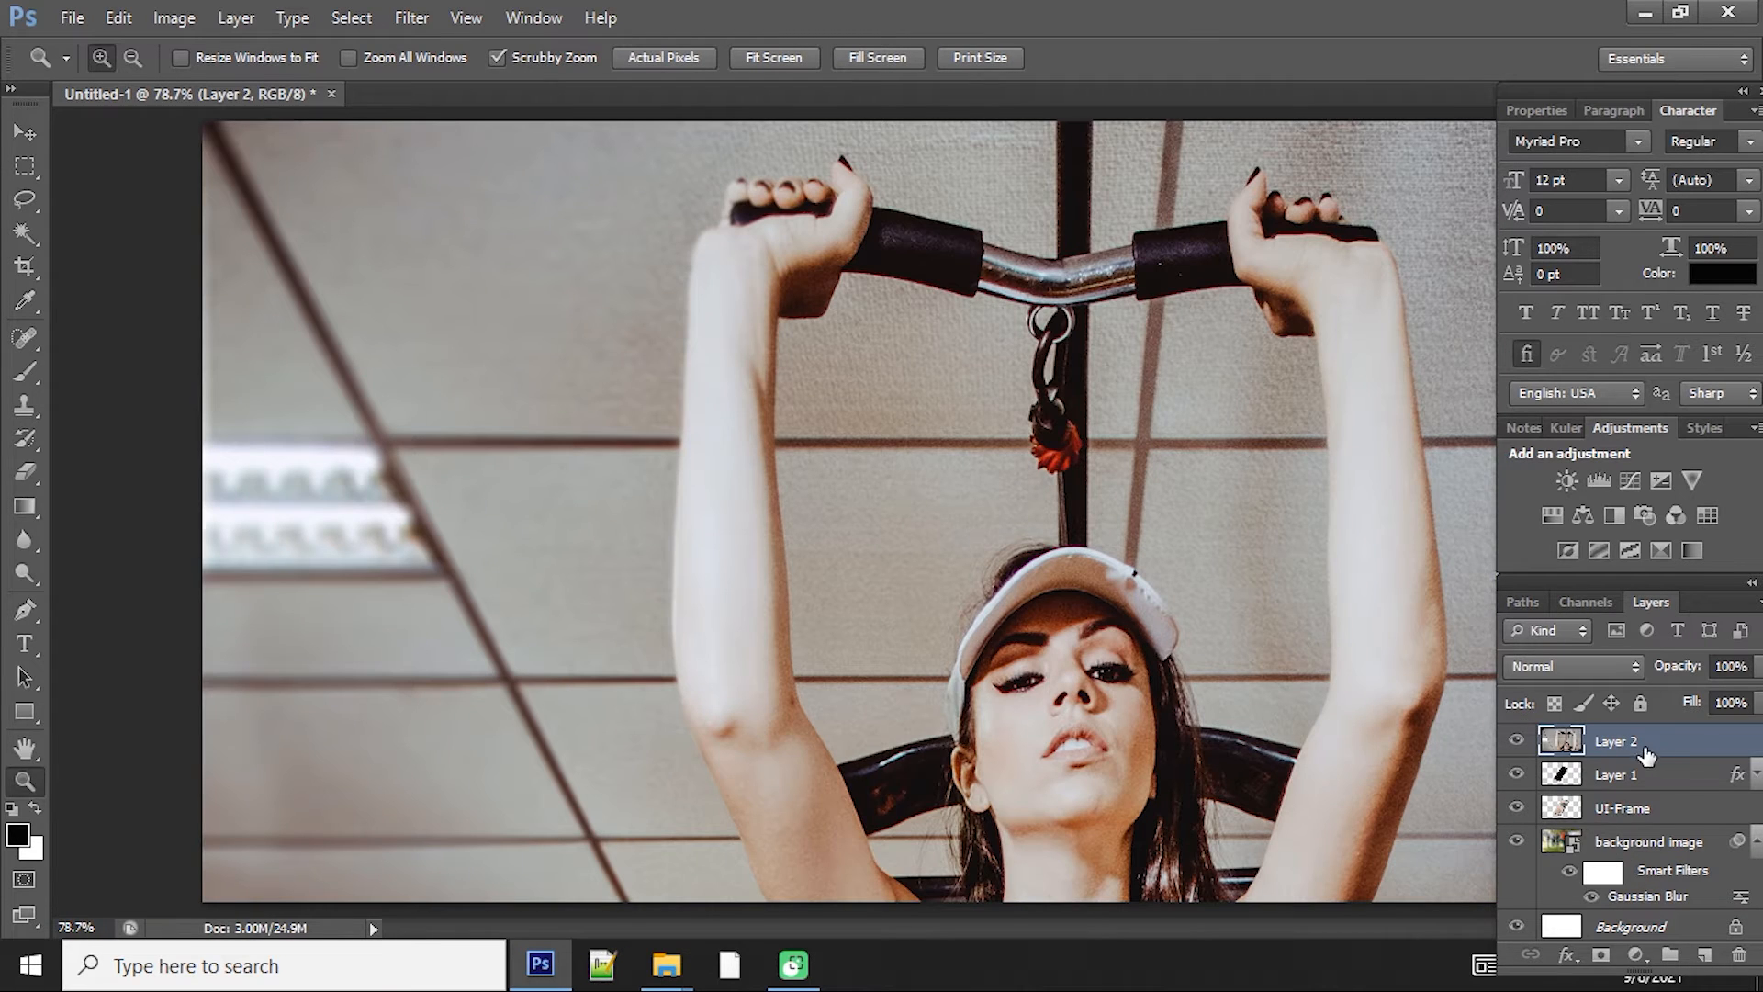
{"action": "right_click", "coordinate": [1634, 748]}
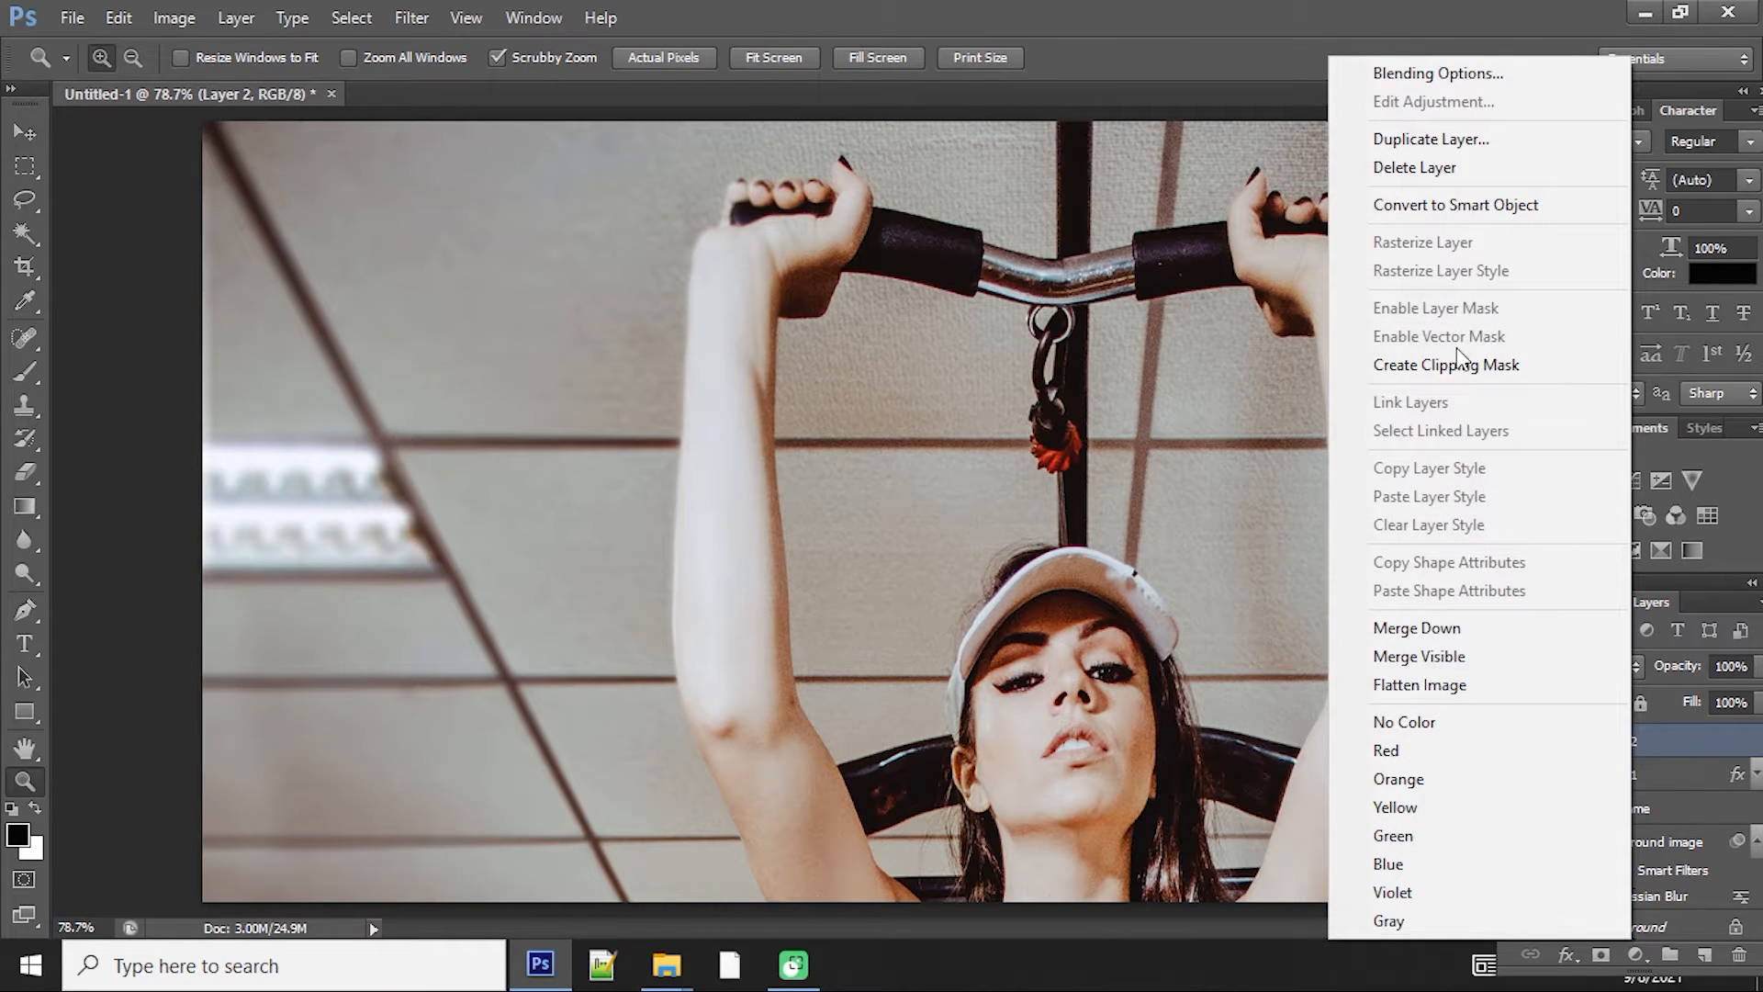
{"action": "left_click", "coordinate": [1443, 207]}
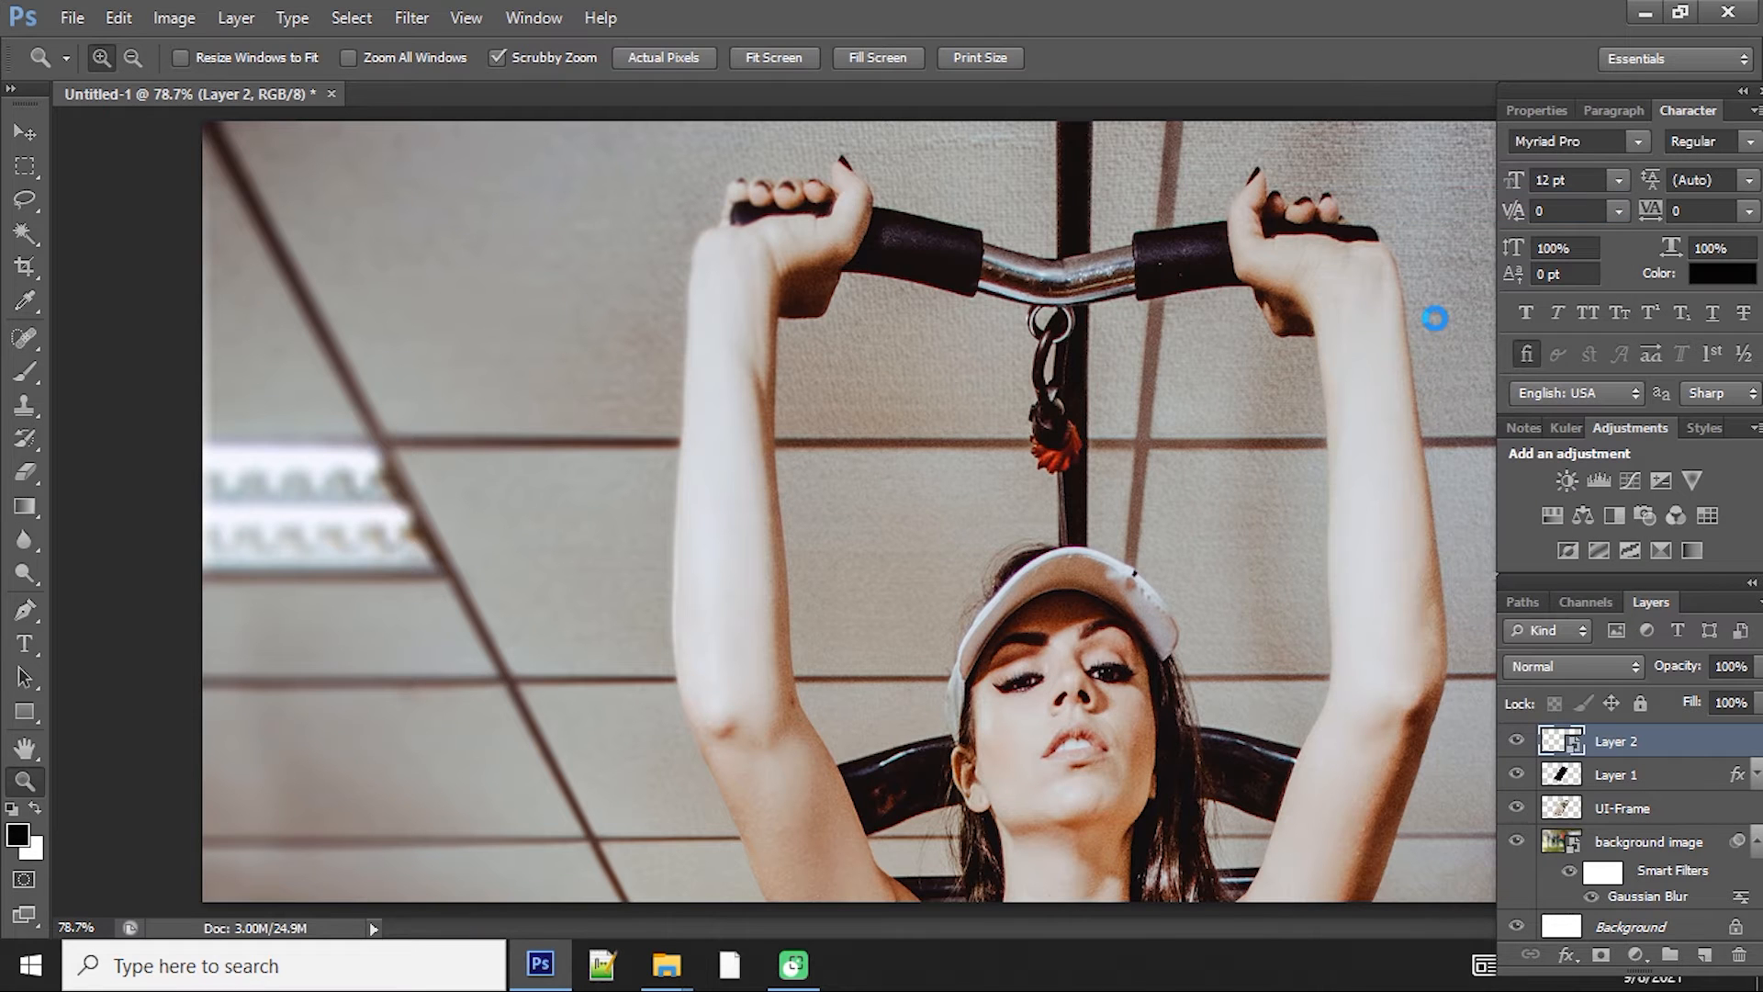
Step: Scale the photo down to about 28.67% and rotate it to match the tilted phone screen
{"action": "key", "text": "ctrl+minus"}
{"action": "key", "text": "ctrl+minus"}
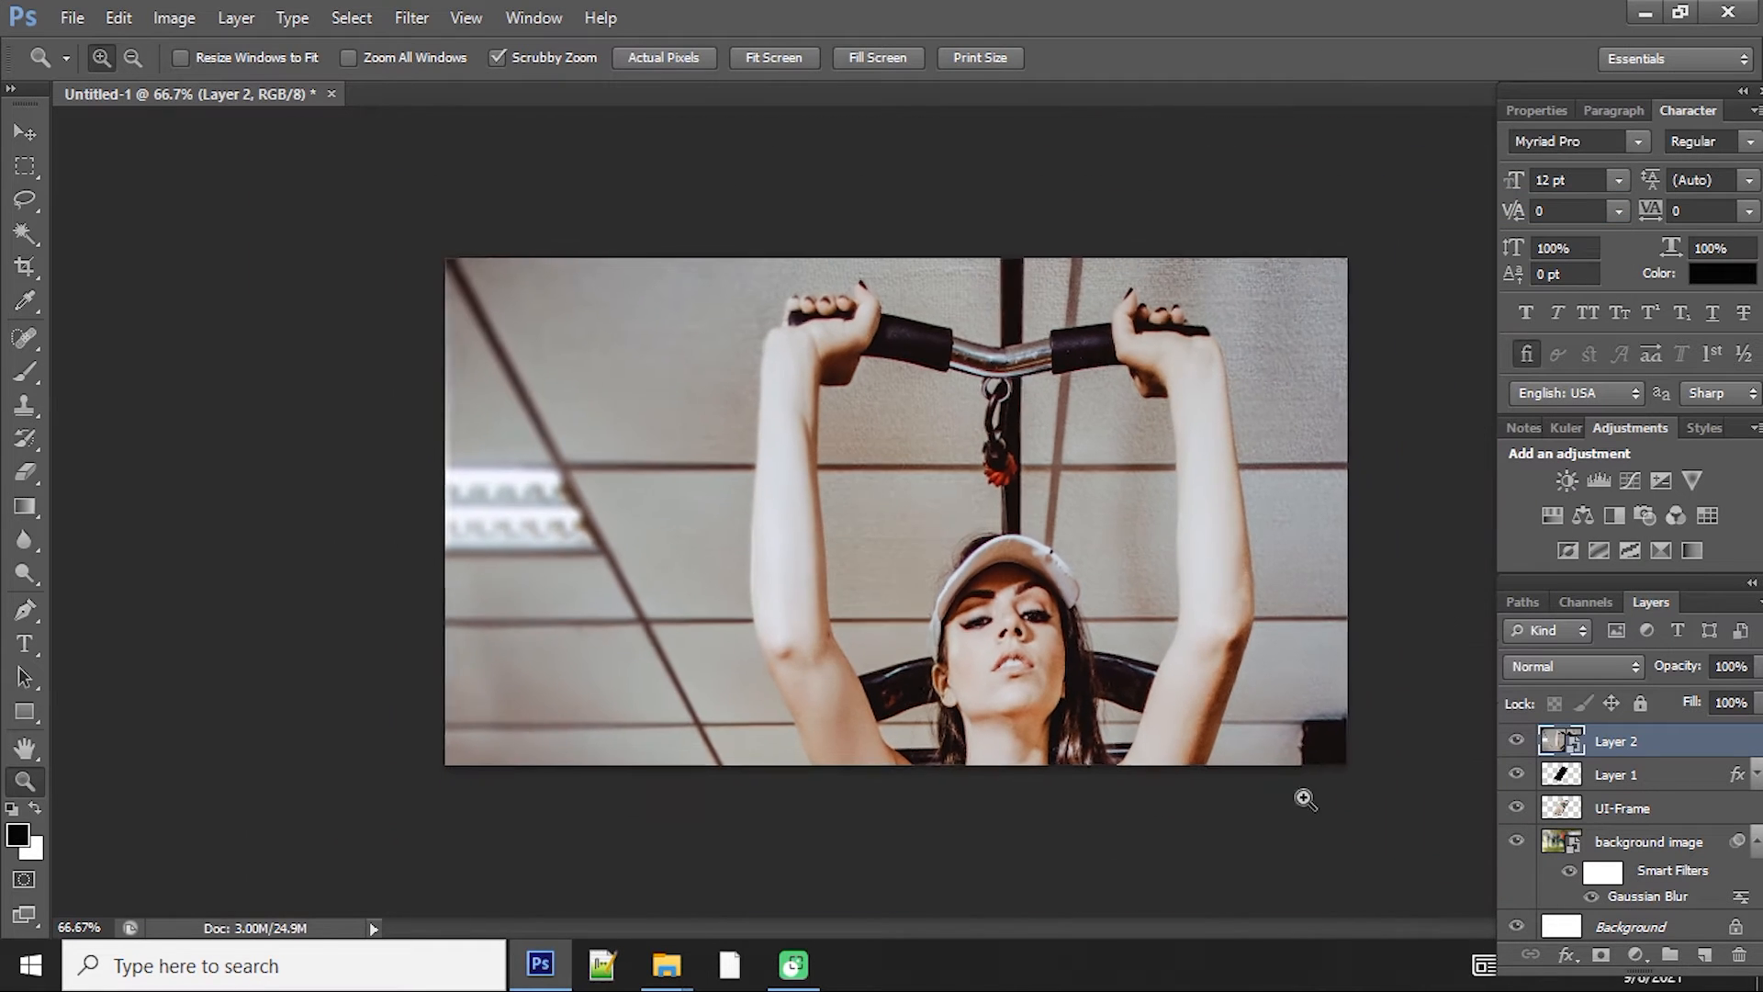
{"action": "key", "text": "ctrl+t"}
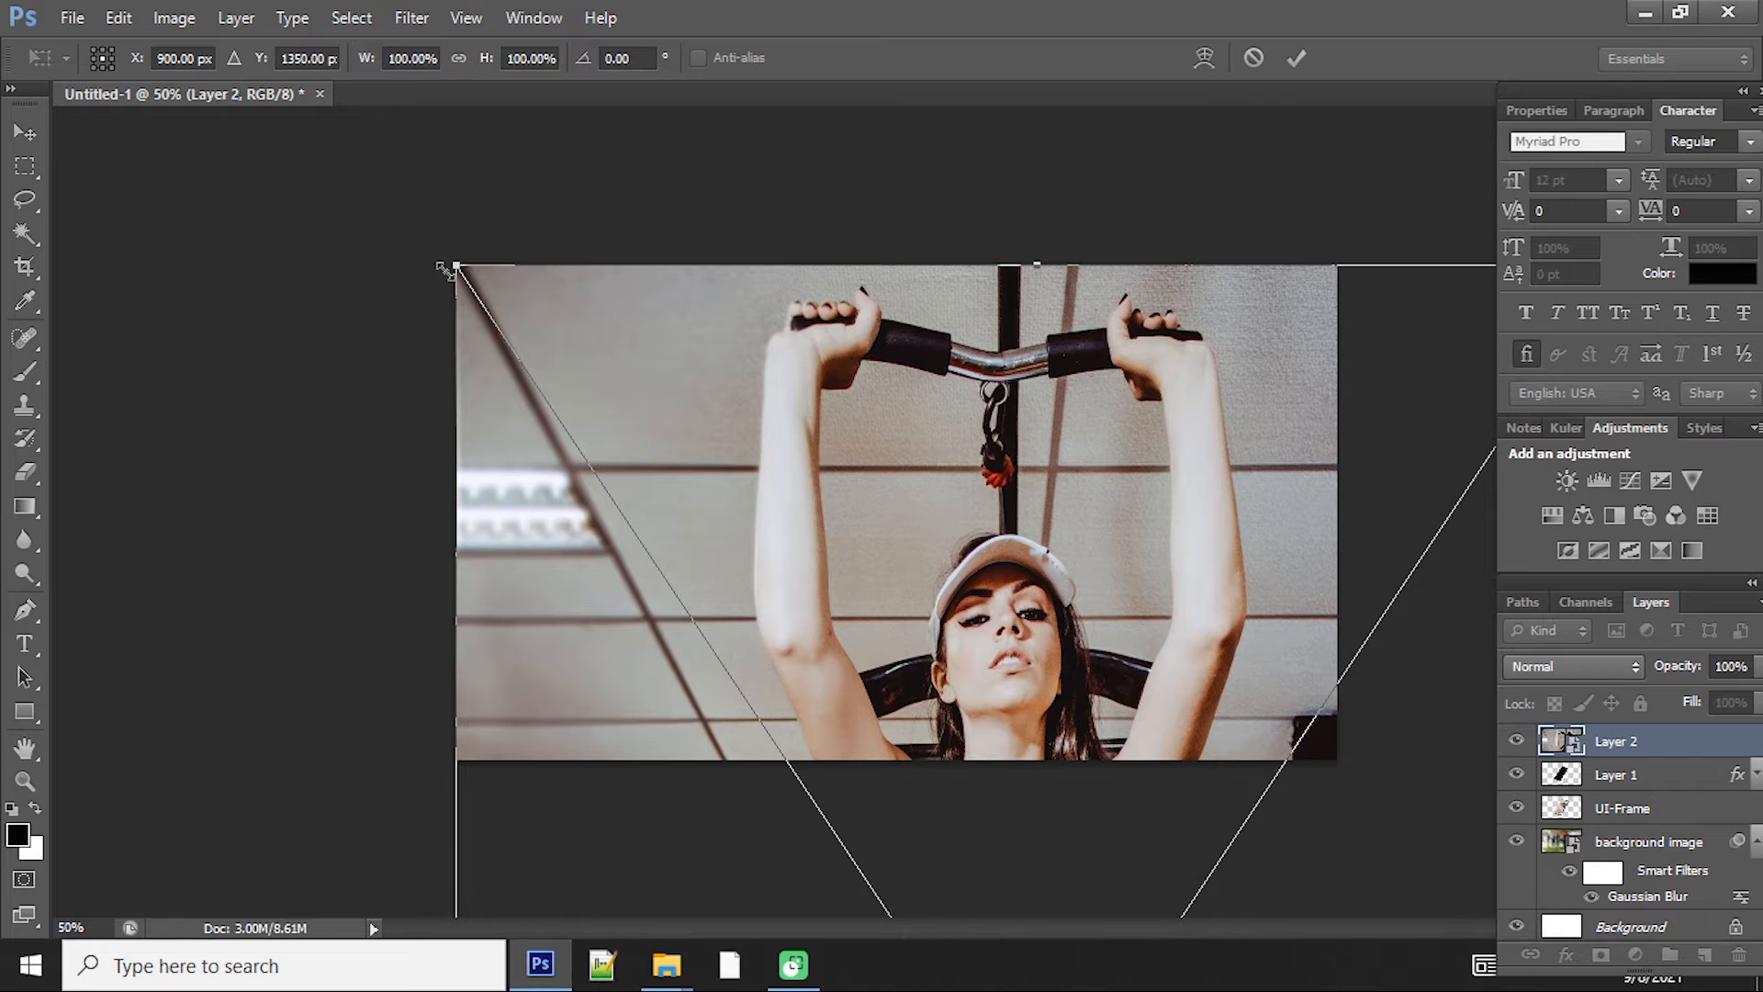
{"action": "left_click_drag", "start_coordinate": [449, 270], "coordinate": [709, 380]}
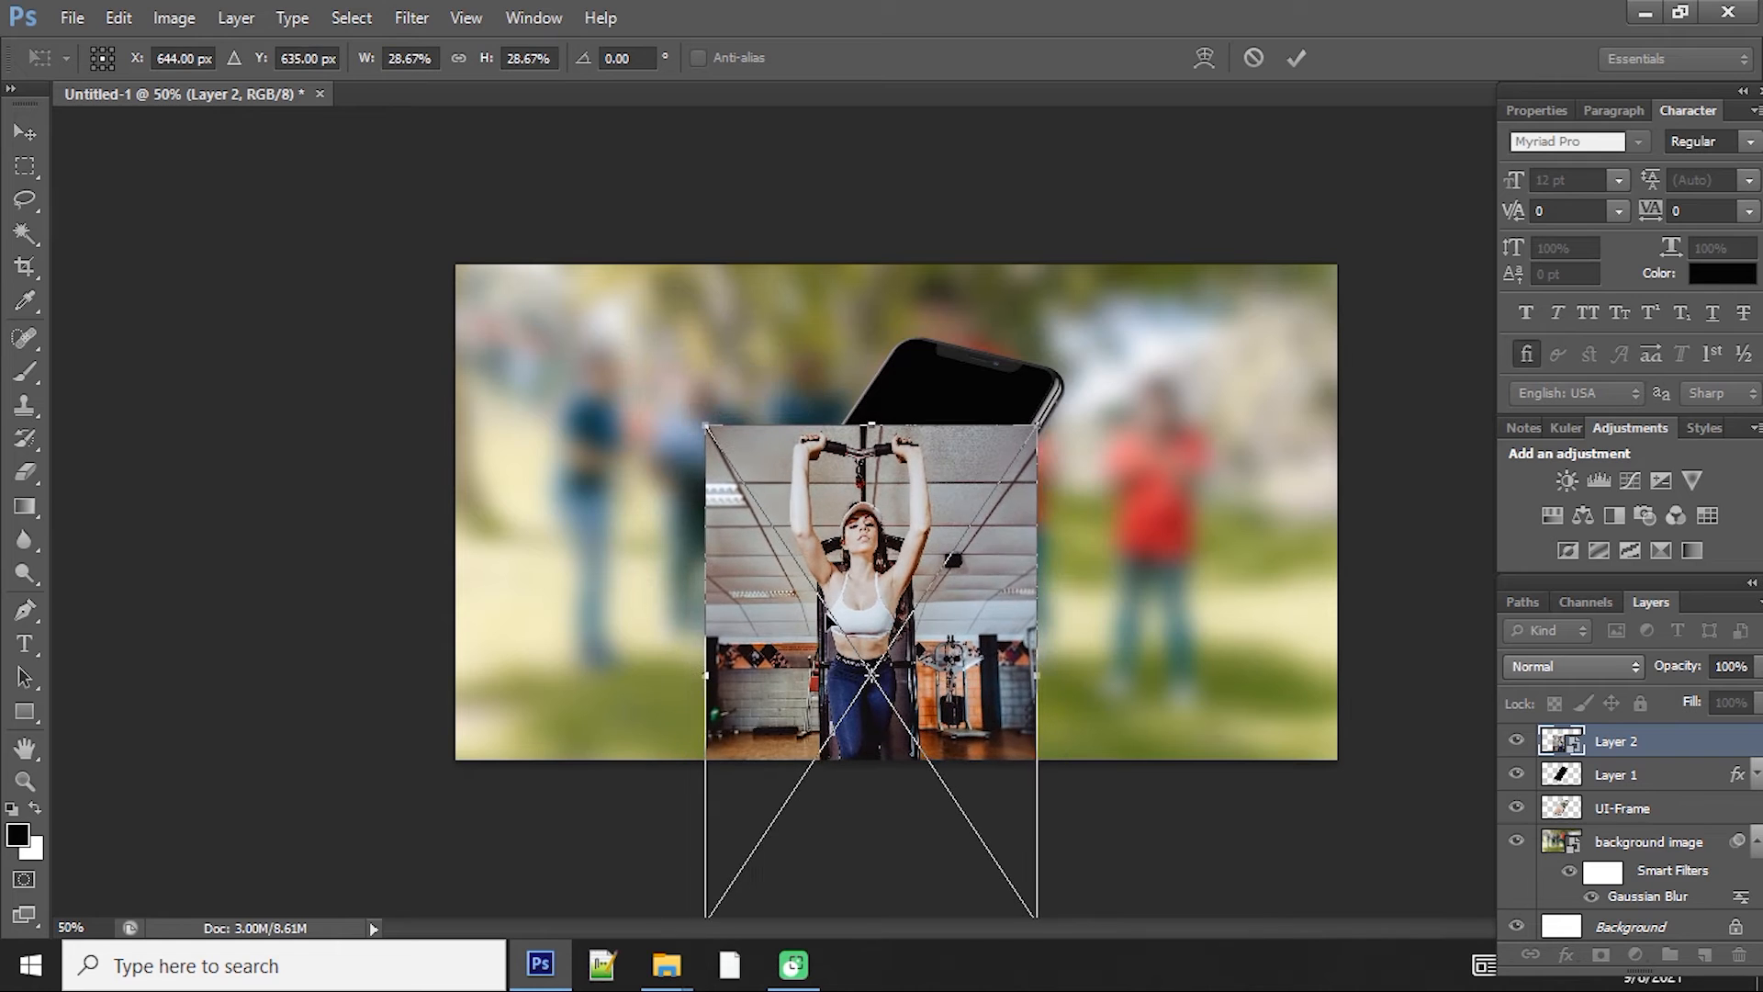
{"action": "left_click_drag", "start_coordinate": [831, 540], "coordinate": [831, 469]}
{"action": "left_click_drag", "start_coordinate": [1039, 249], "coordinate": [1138, 280]}
{"action": "key", "text": "Return"}
{"action": "key", "text": "z"}
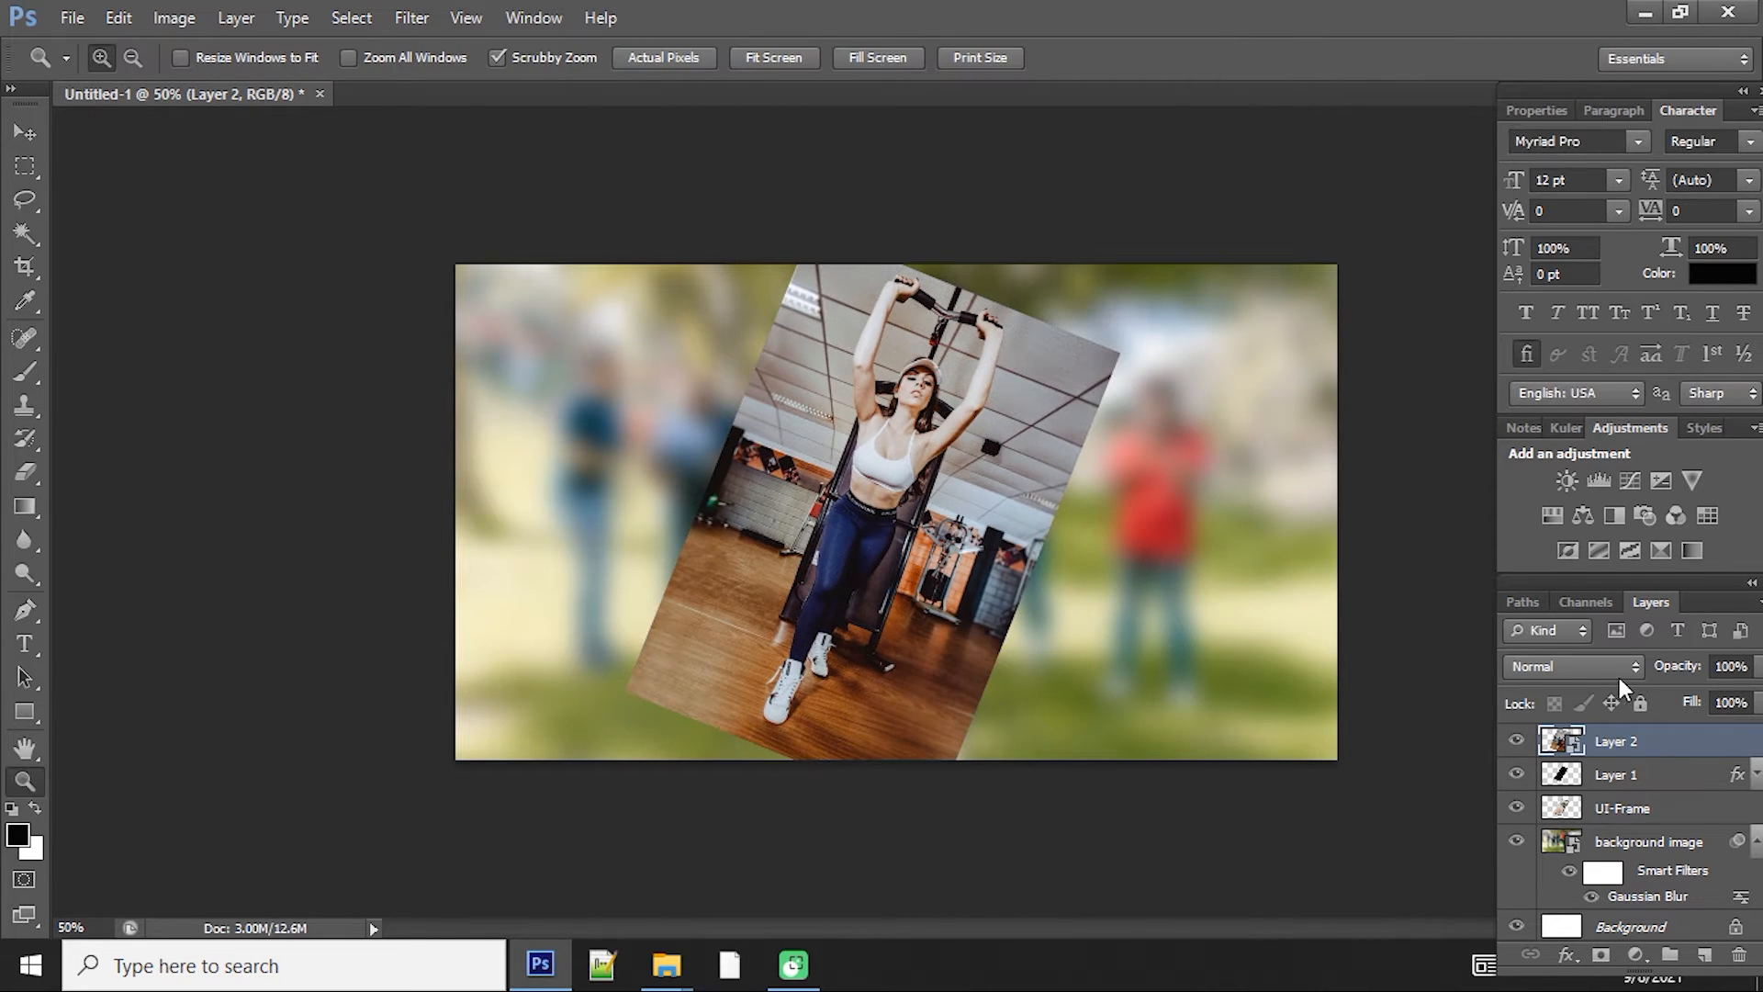
Step: Lower the gym photo layer's opacity to 61% and nudge the photo slightly over the phone screen
{"action": "left_click_drag", "start_coordinate": [1676, 677], "coordinate": [1639, 687]}
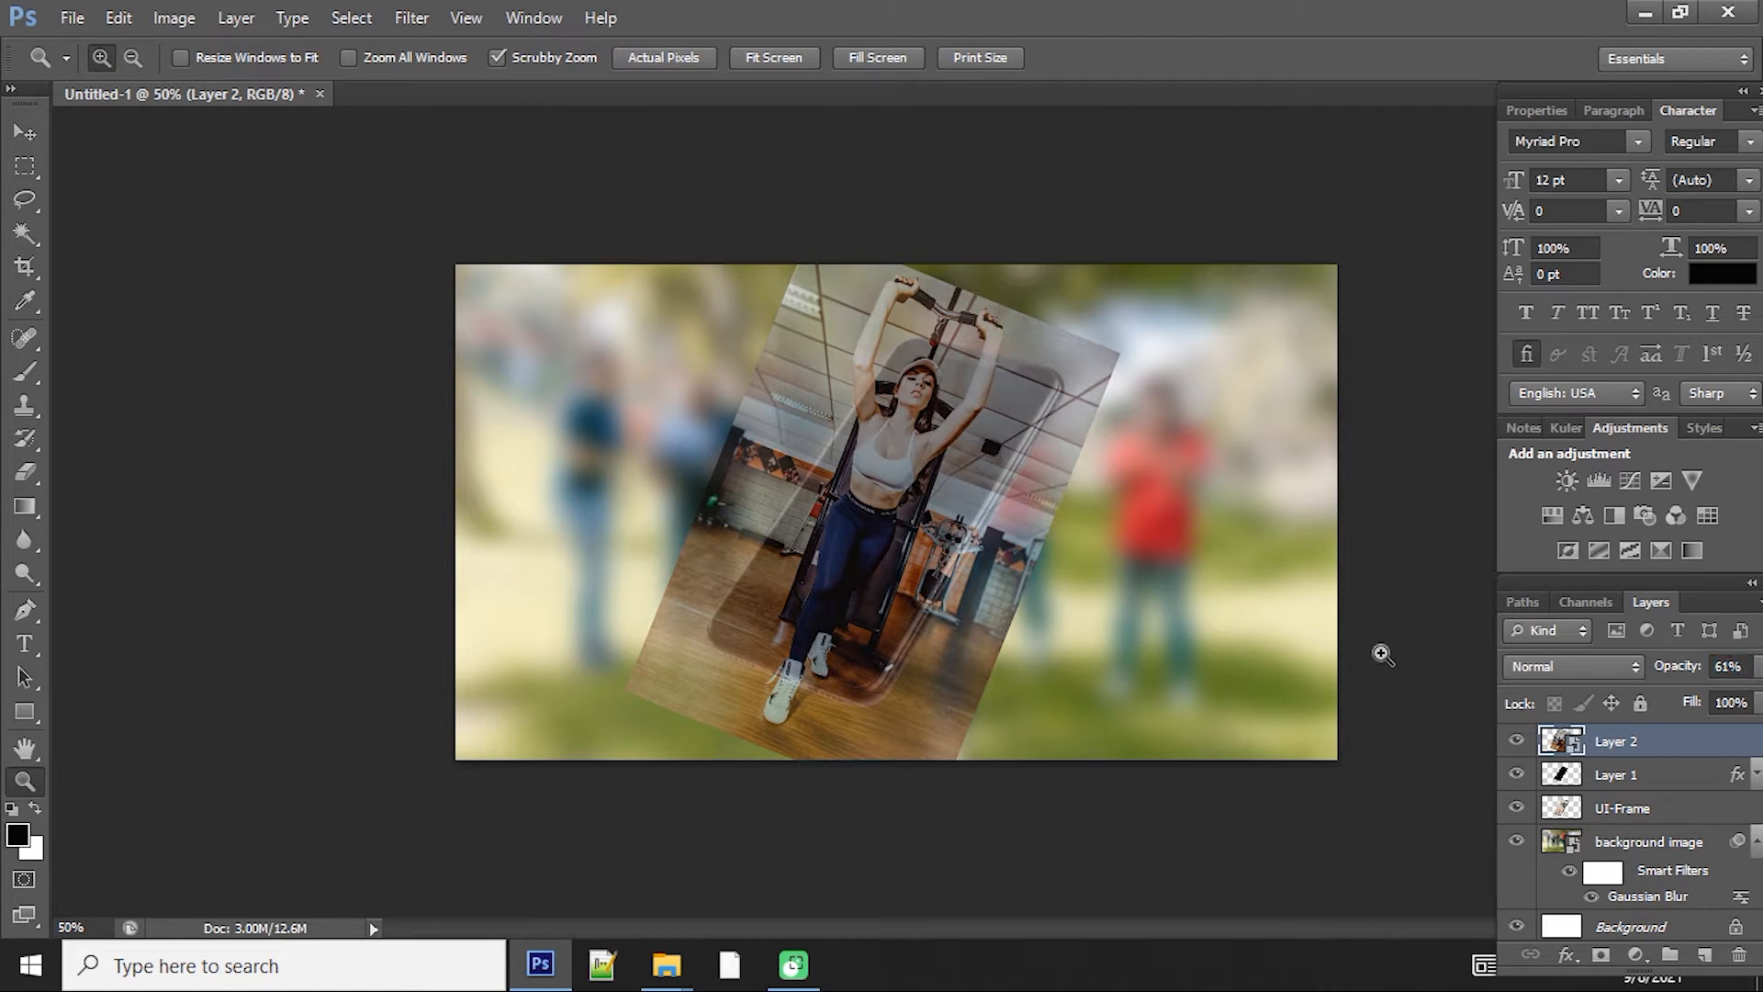
{"action": "key", "text": "ctrl+t"}
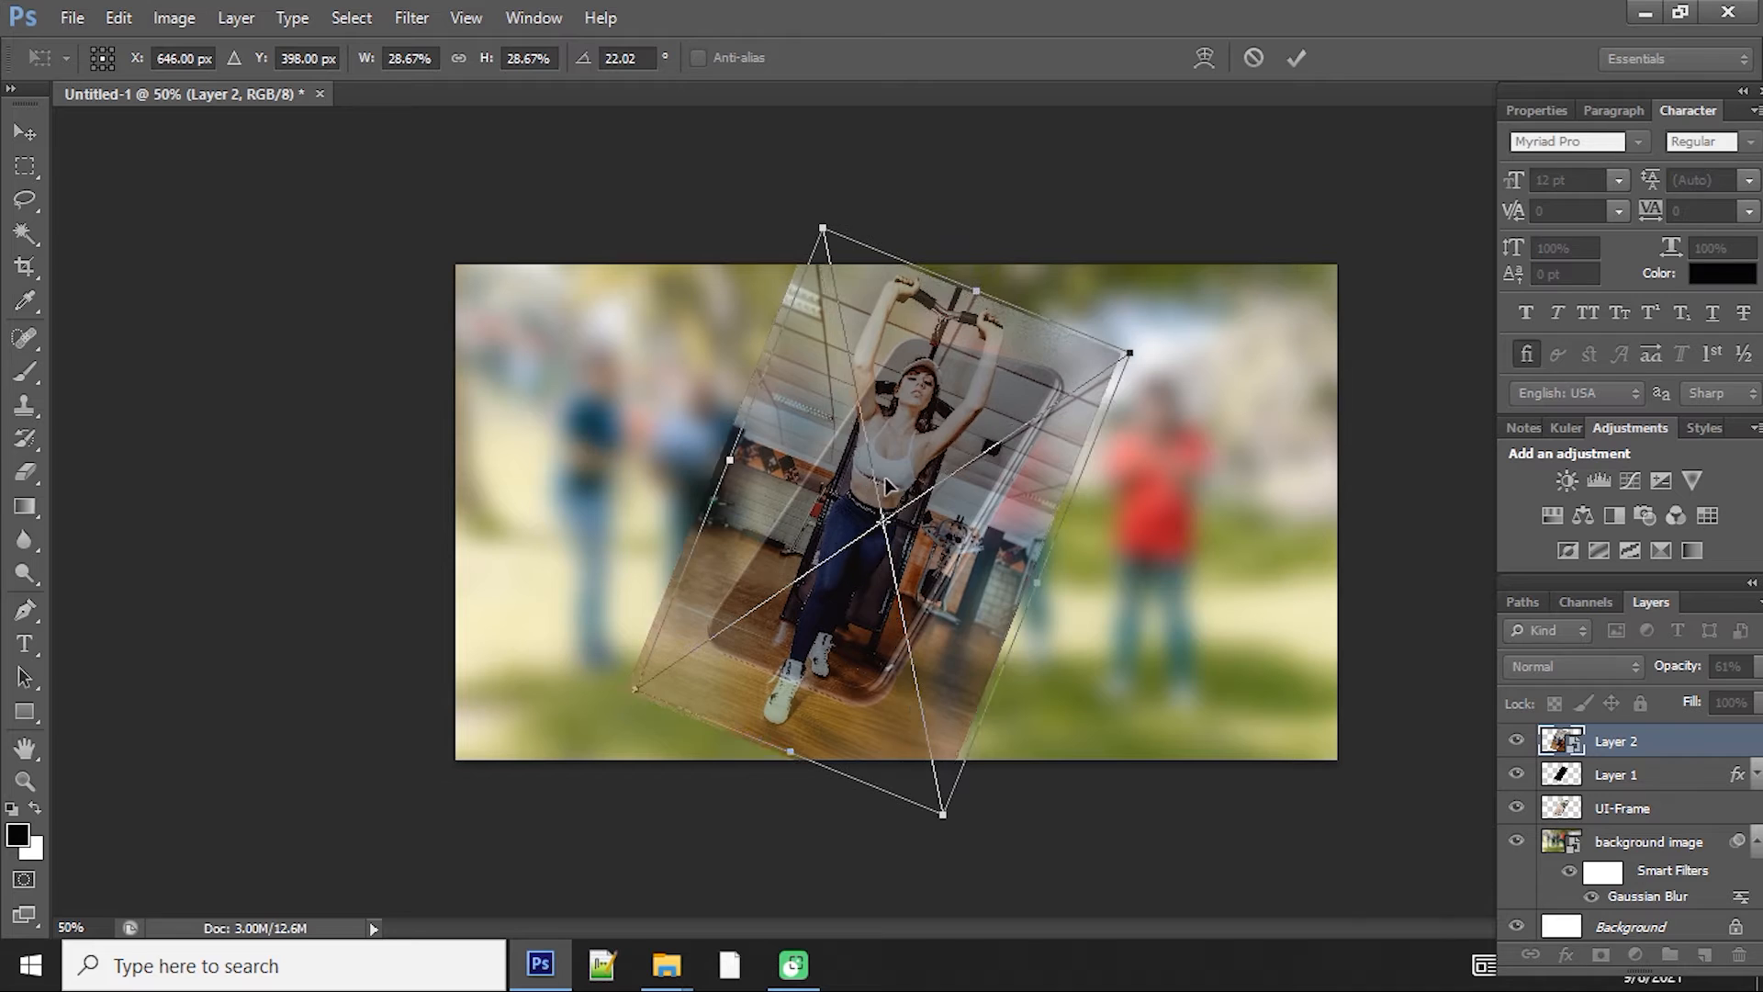
{"action": "left_click_drag", "start_coordinate": [887, 485], "coordinate": [890, 487]}
{"action": "key", "text": "Return"}
{"action": "key", "text": "z"}
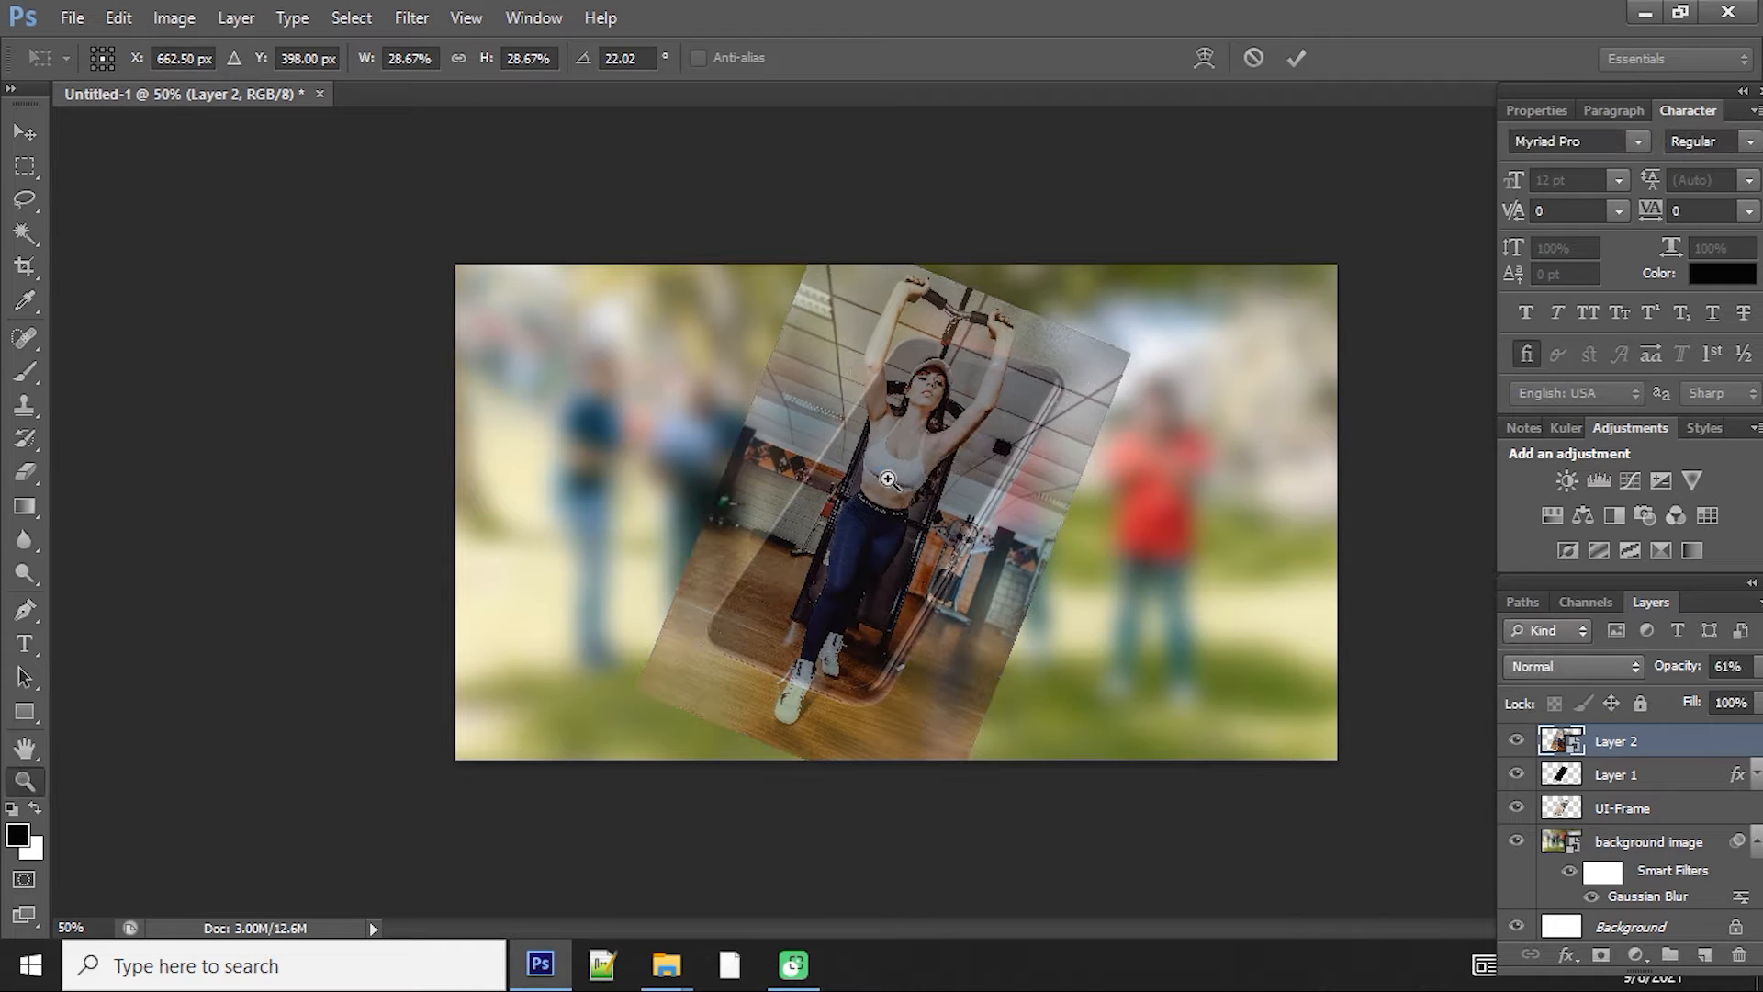
Step: Distort the photo by moving its corners to line up with the tilted phone screen
{"action": "key", "text": "ctrl+t"}
{"action": "right_click", "coordinate": [863, 432]}
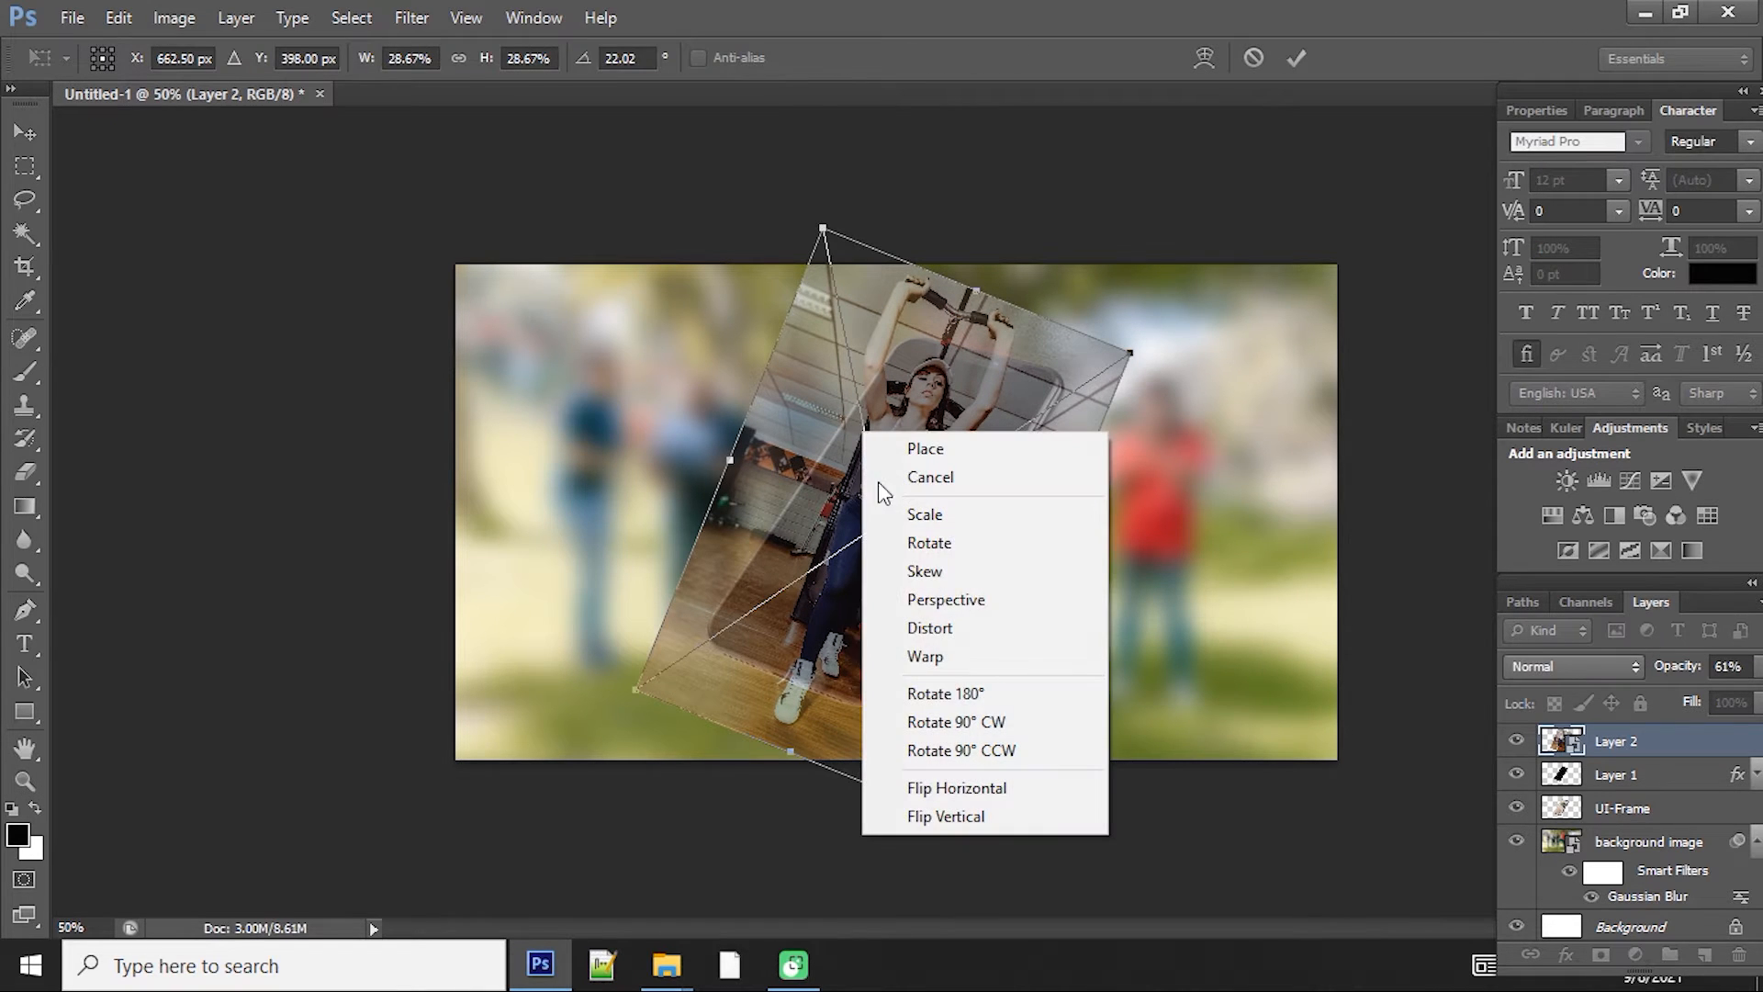
{"action": "left_click", "coordinate": [927, 630]}
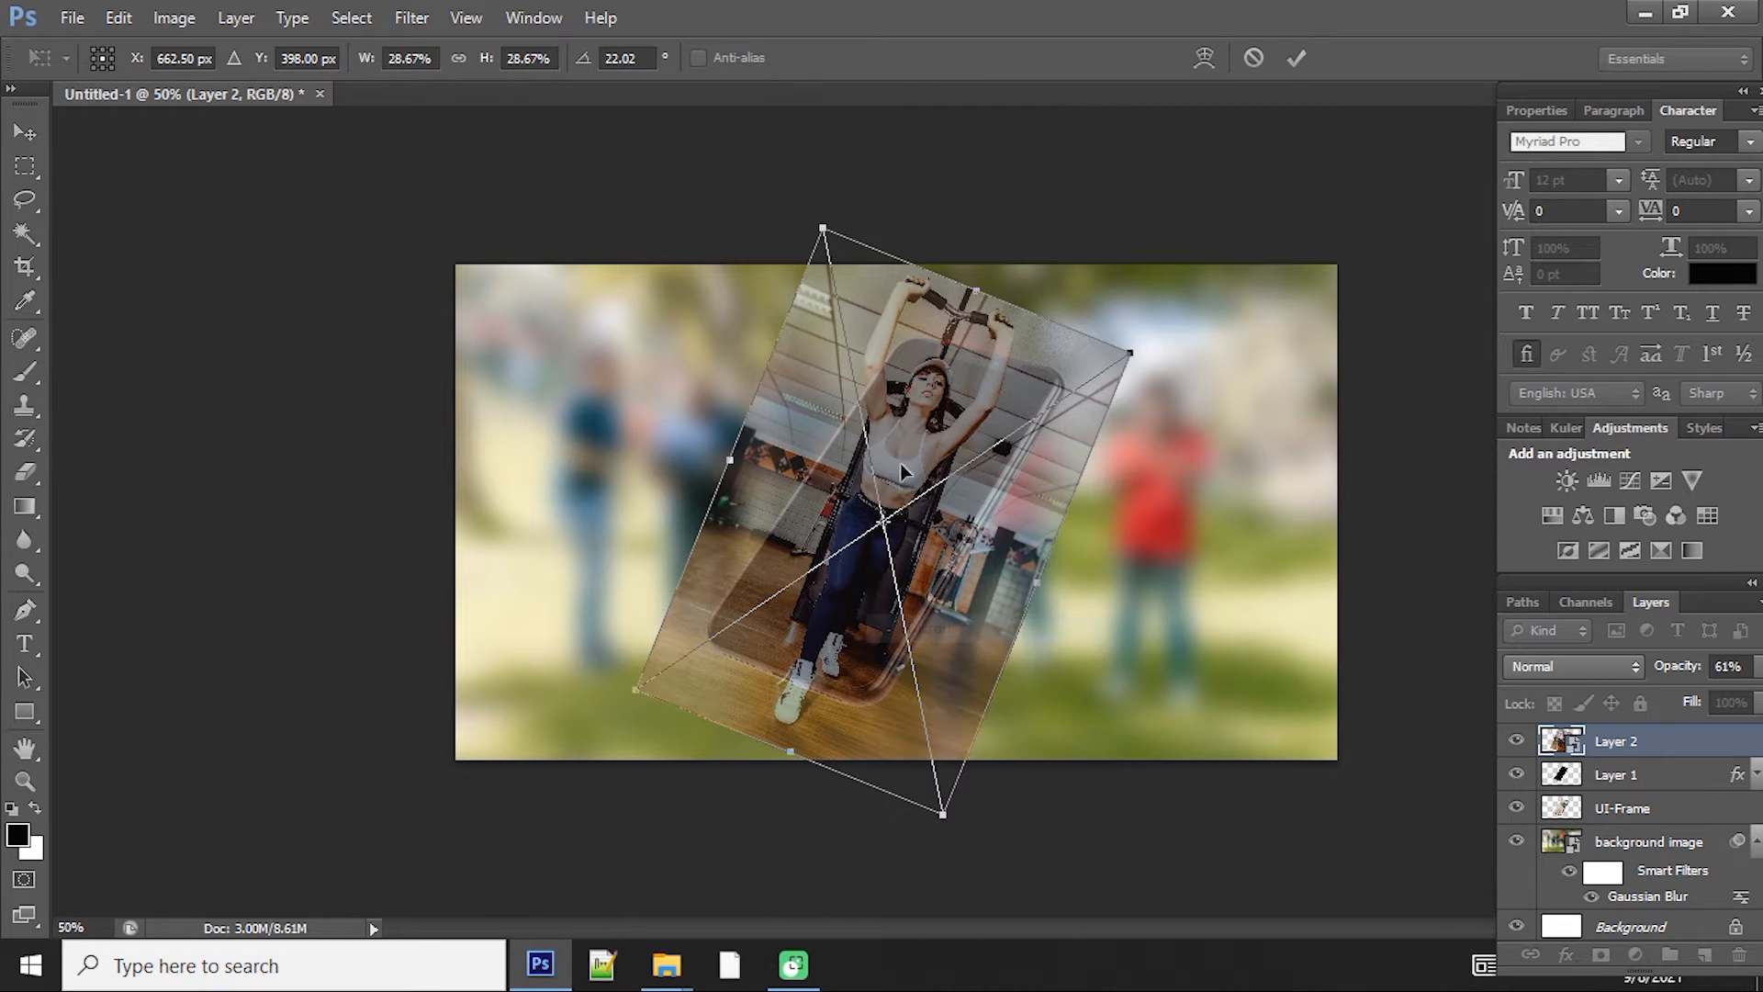
{"action": "left_click_drag", "start_coordinate": [820, 225], "coordinate": [842, 266]}
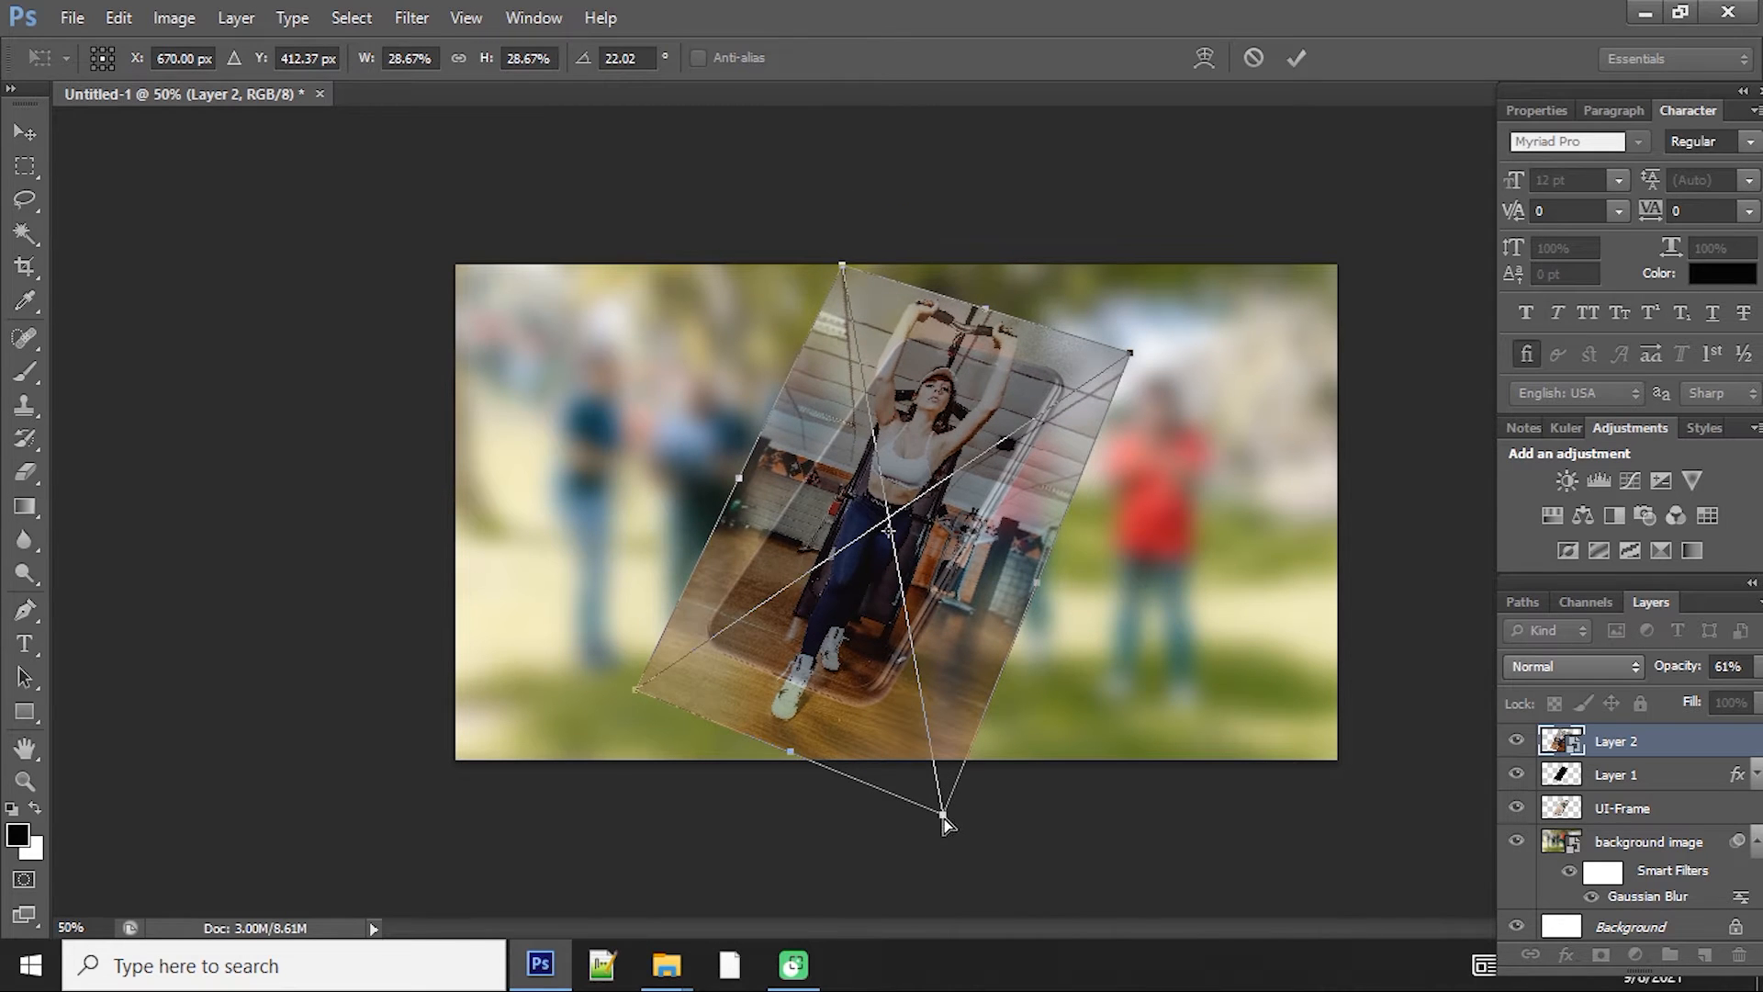
{"action": "left_click_drag", "start_coordinate": [945, 819], "coordinate": [937, 813]}
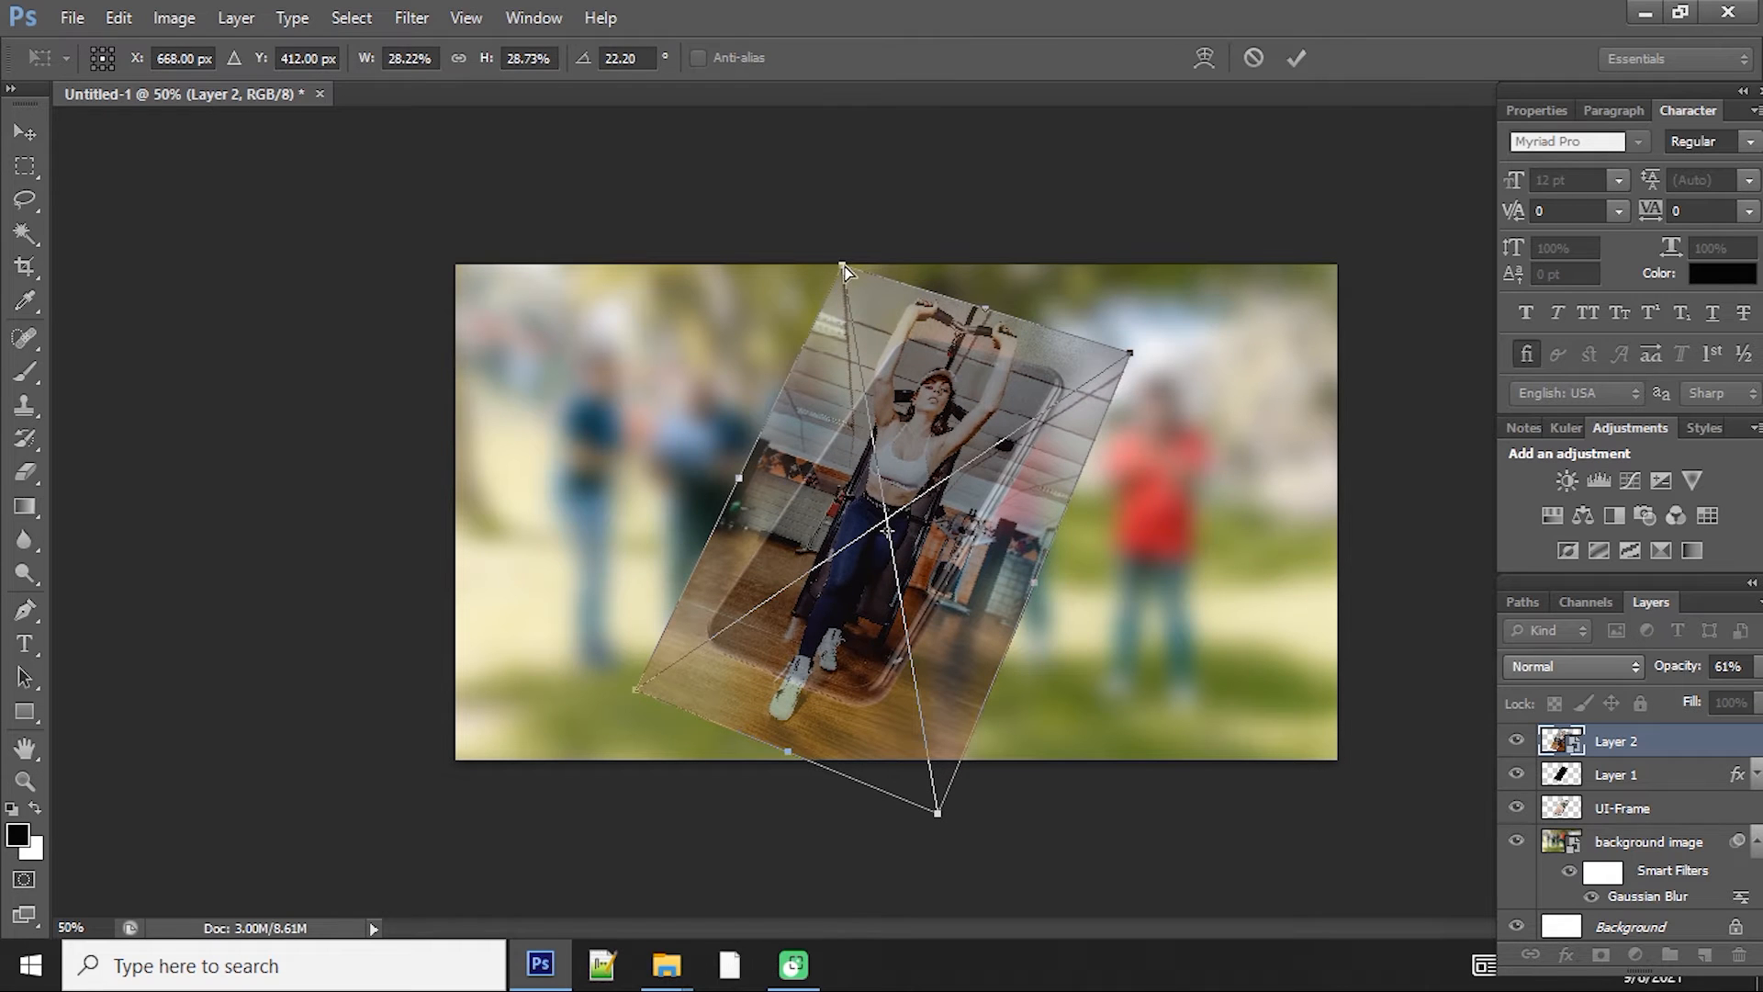
{"action": "left_click_drag", "start_coordinate": [843, 269], "coordinate": [820, 285]}
{"action": "key", "text": "z"}
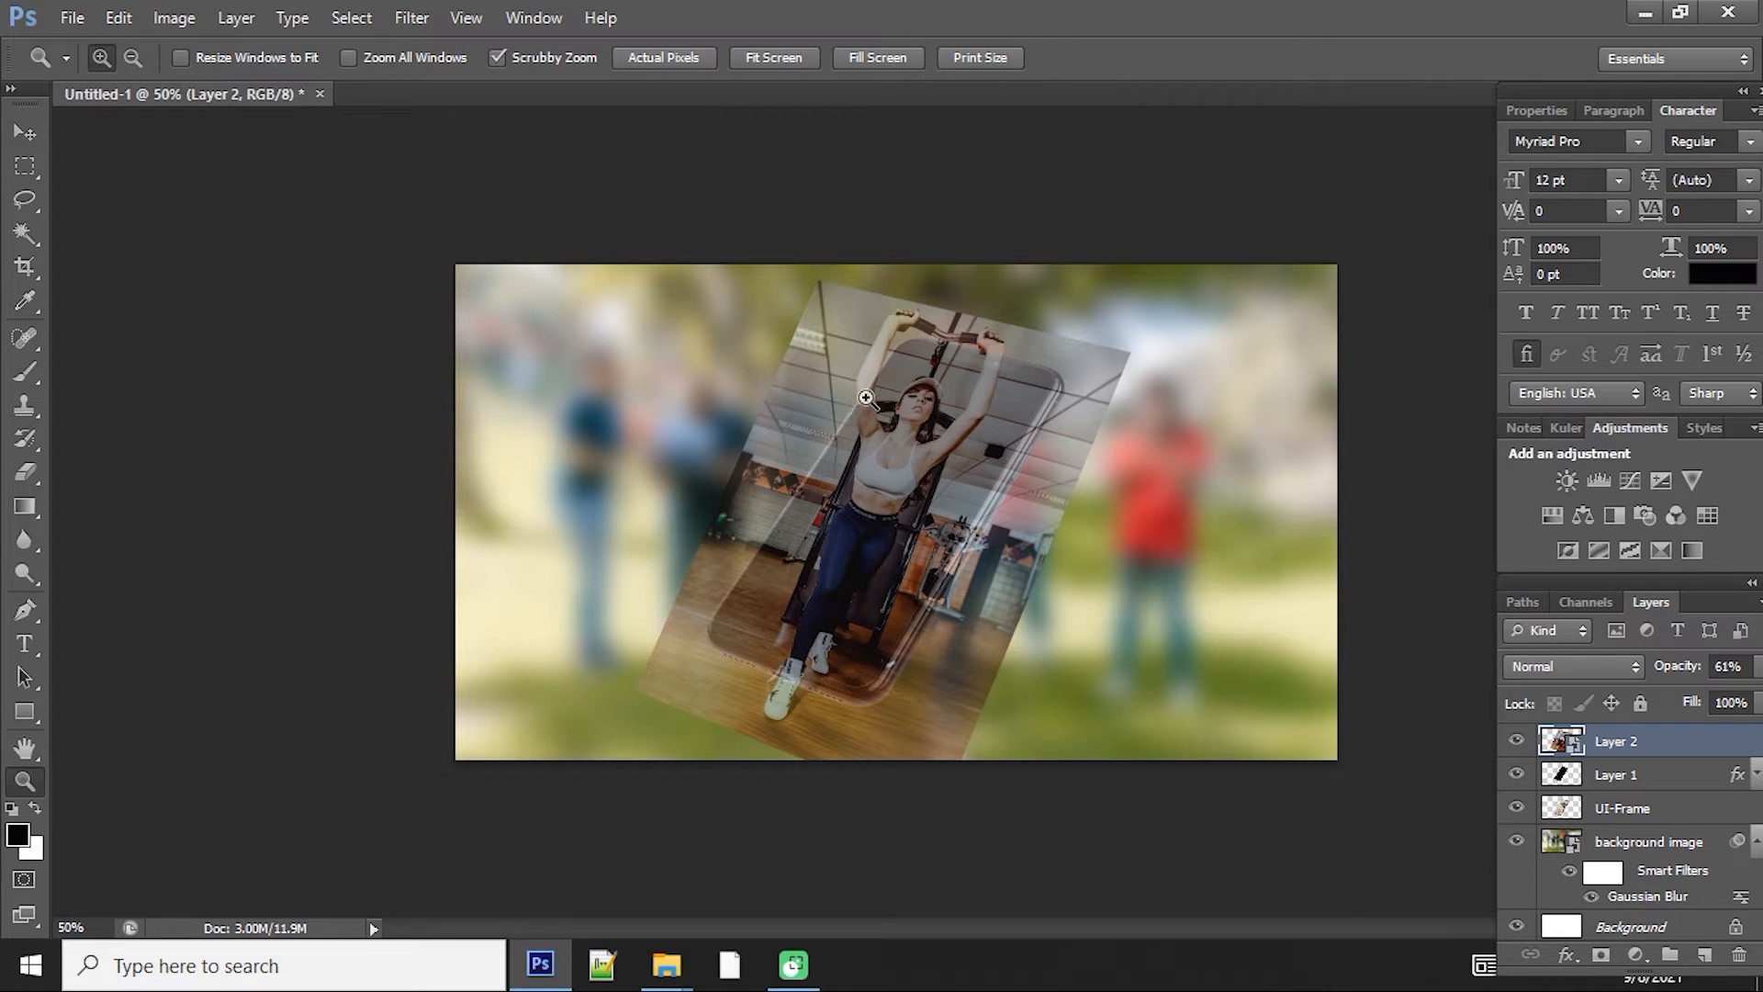
Step: Rotate the gym photo to about 17° to follow the phone's tilt
{"action": "key", "text": "v"}
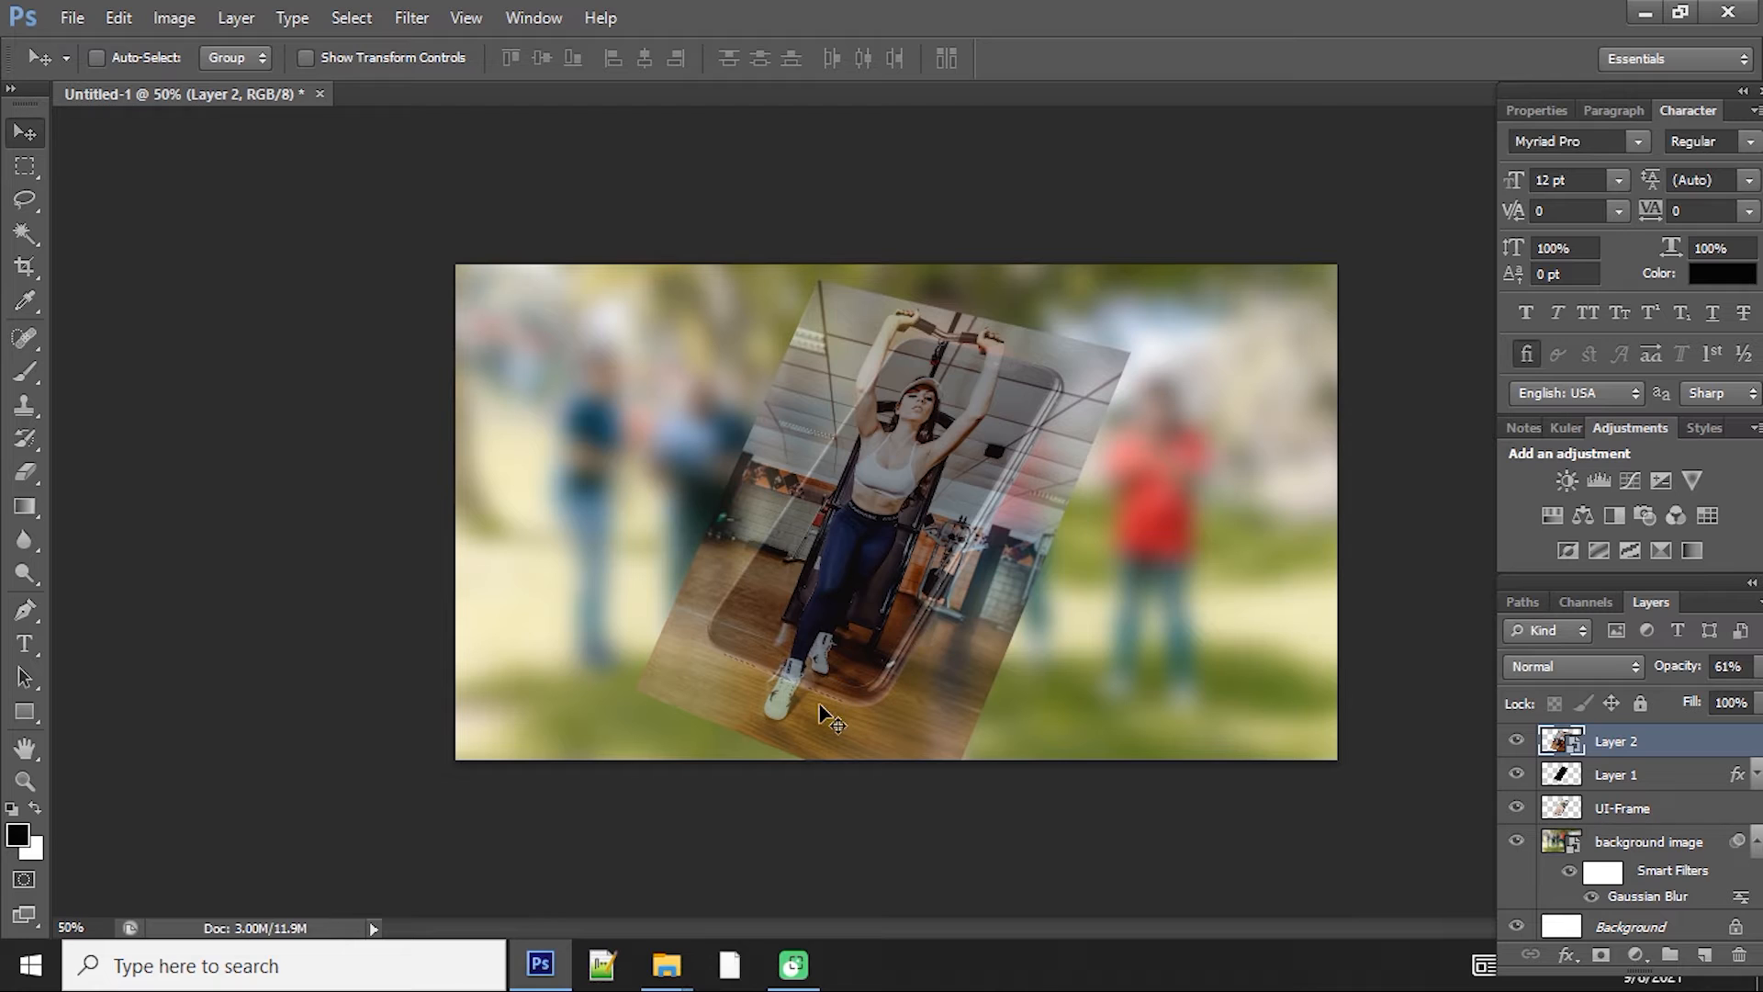
{"action": "left_click", "coordinate": [1625, 923]}
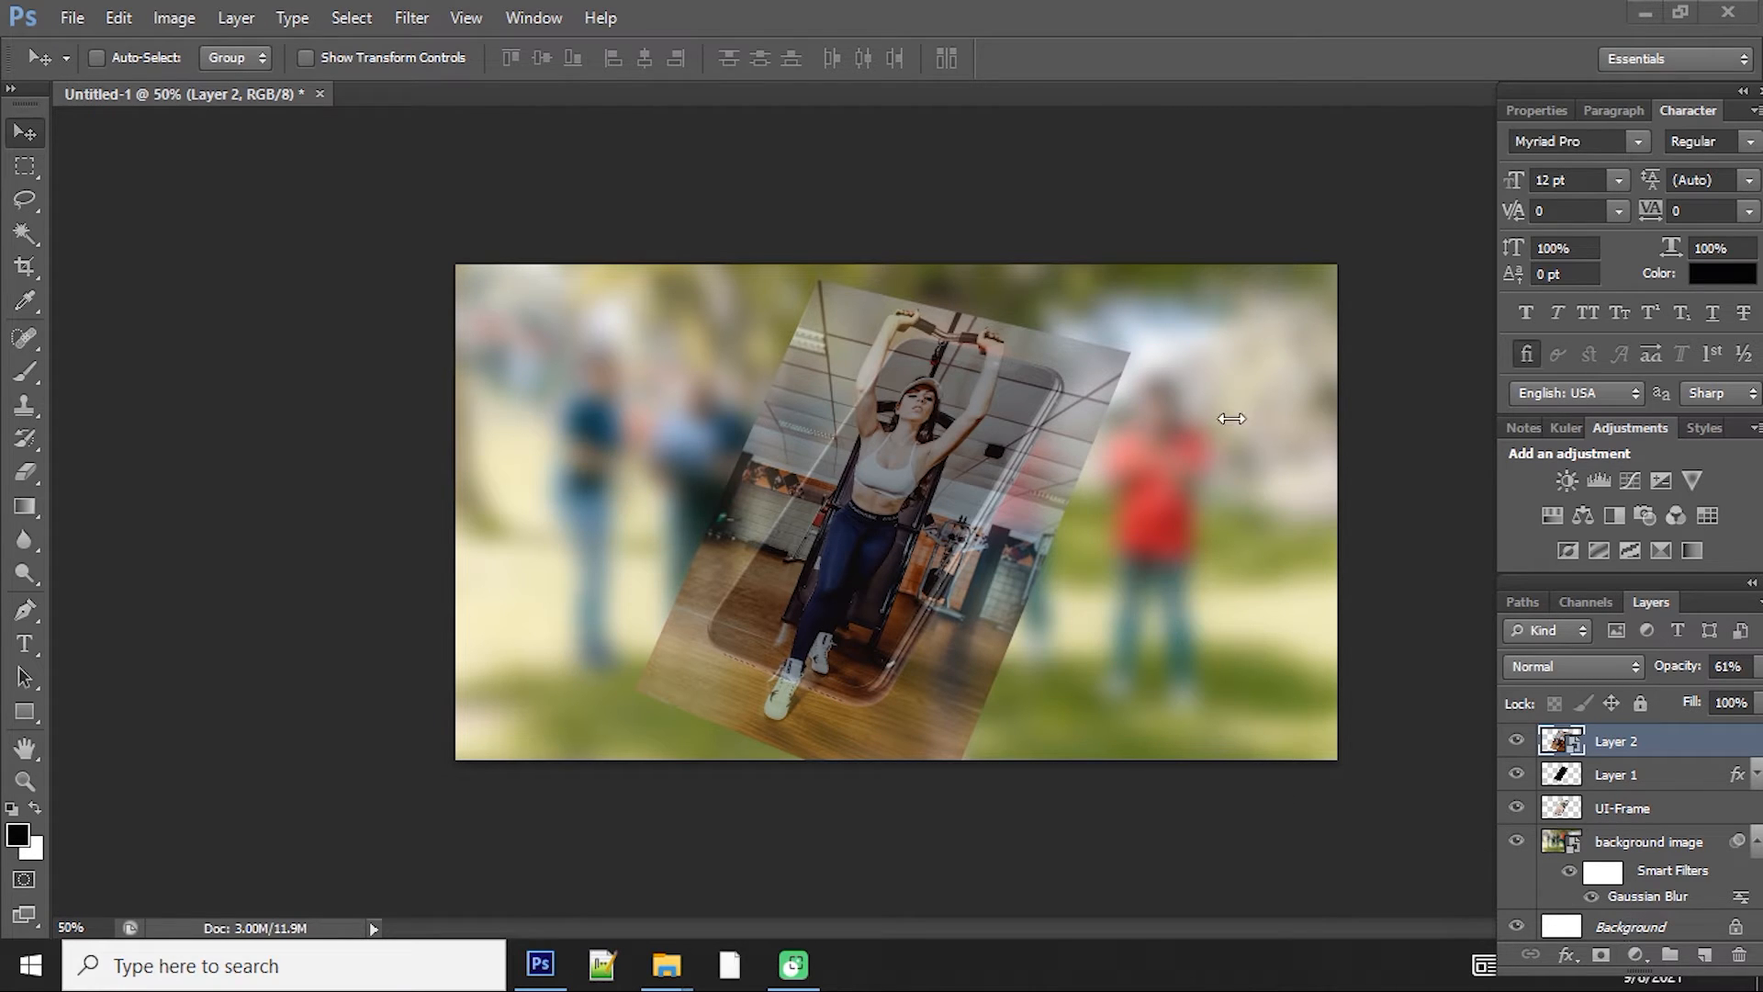
{"action": "left_click", "coordinate": [1652, 740]}
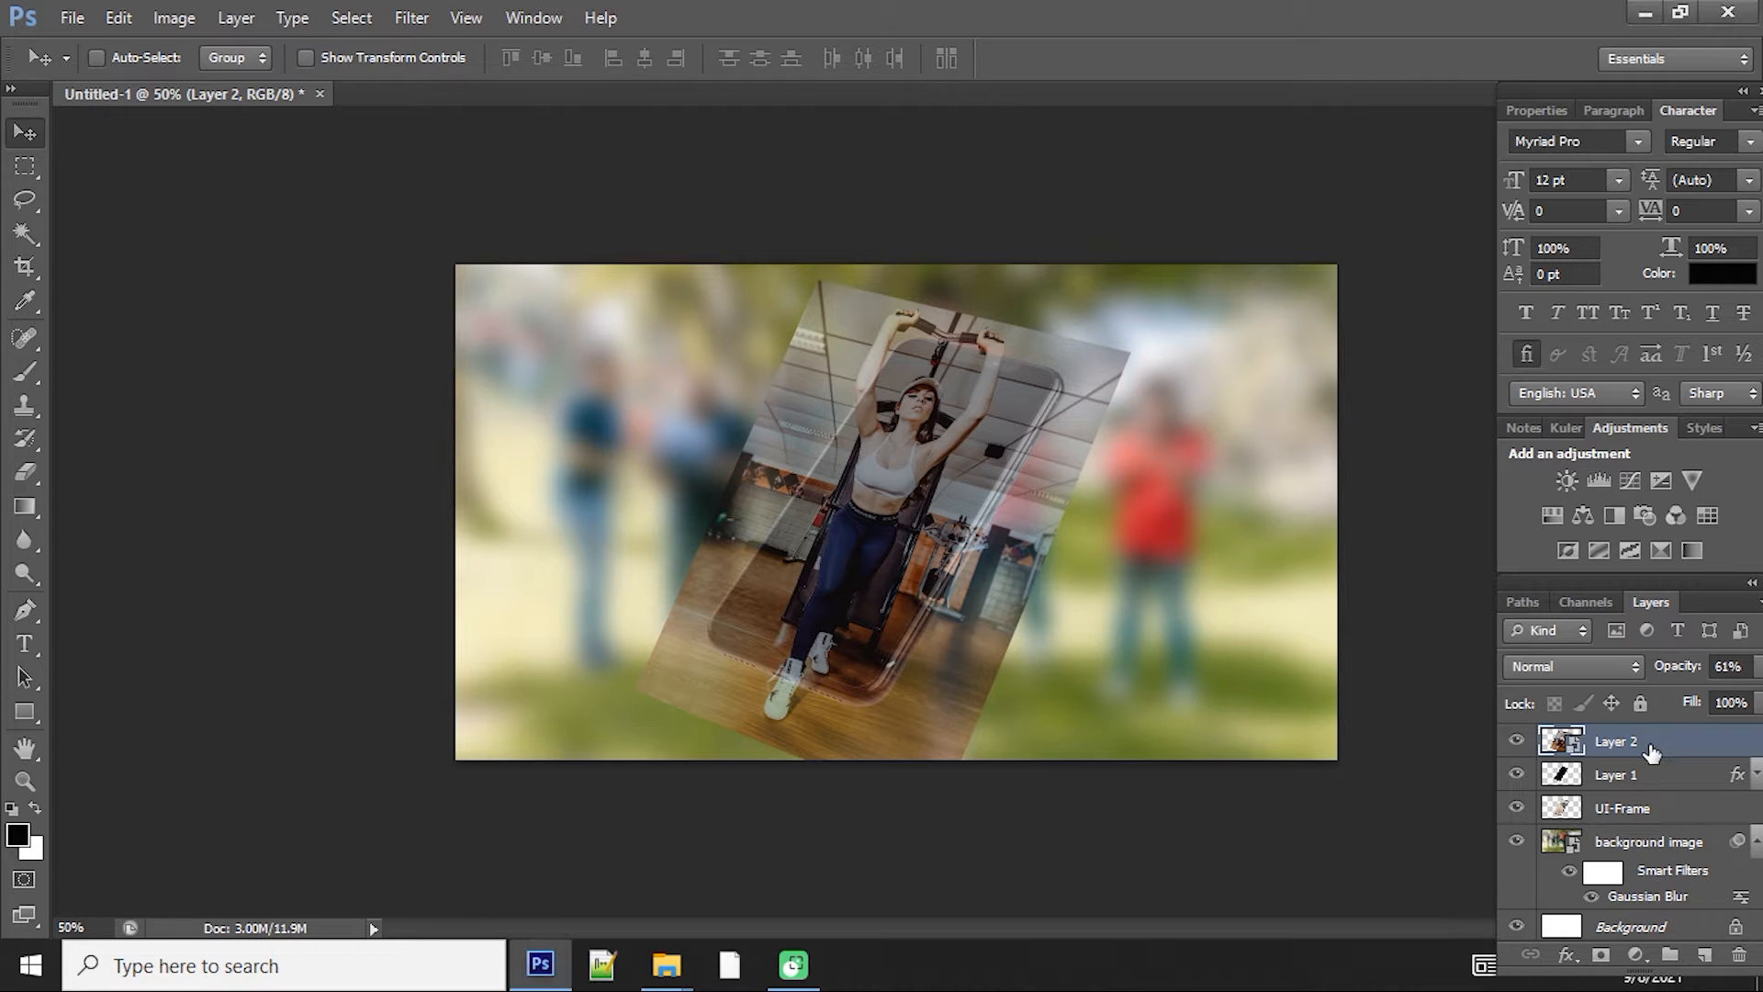
{"action": "key", "text": "ctrl+t"}
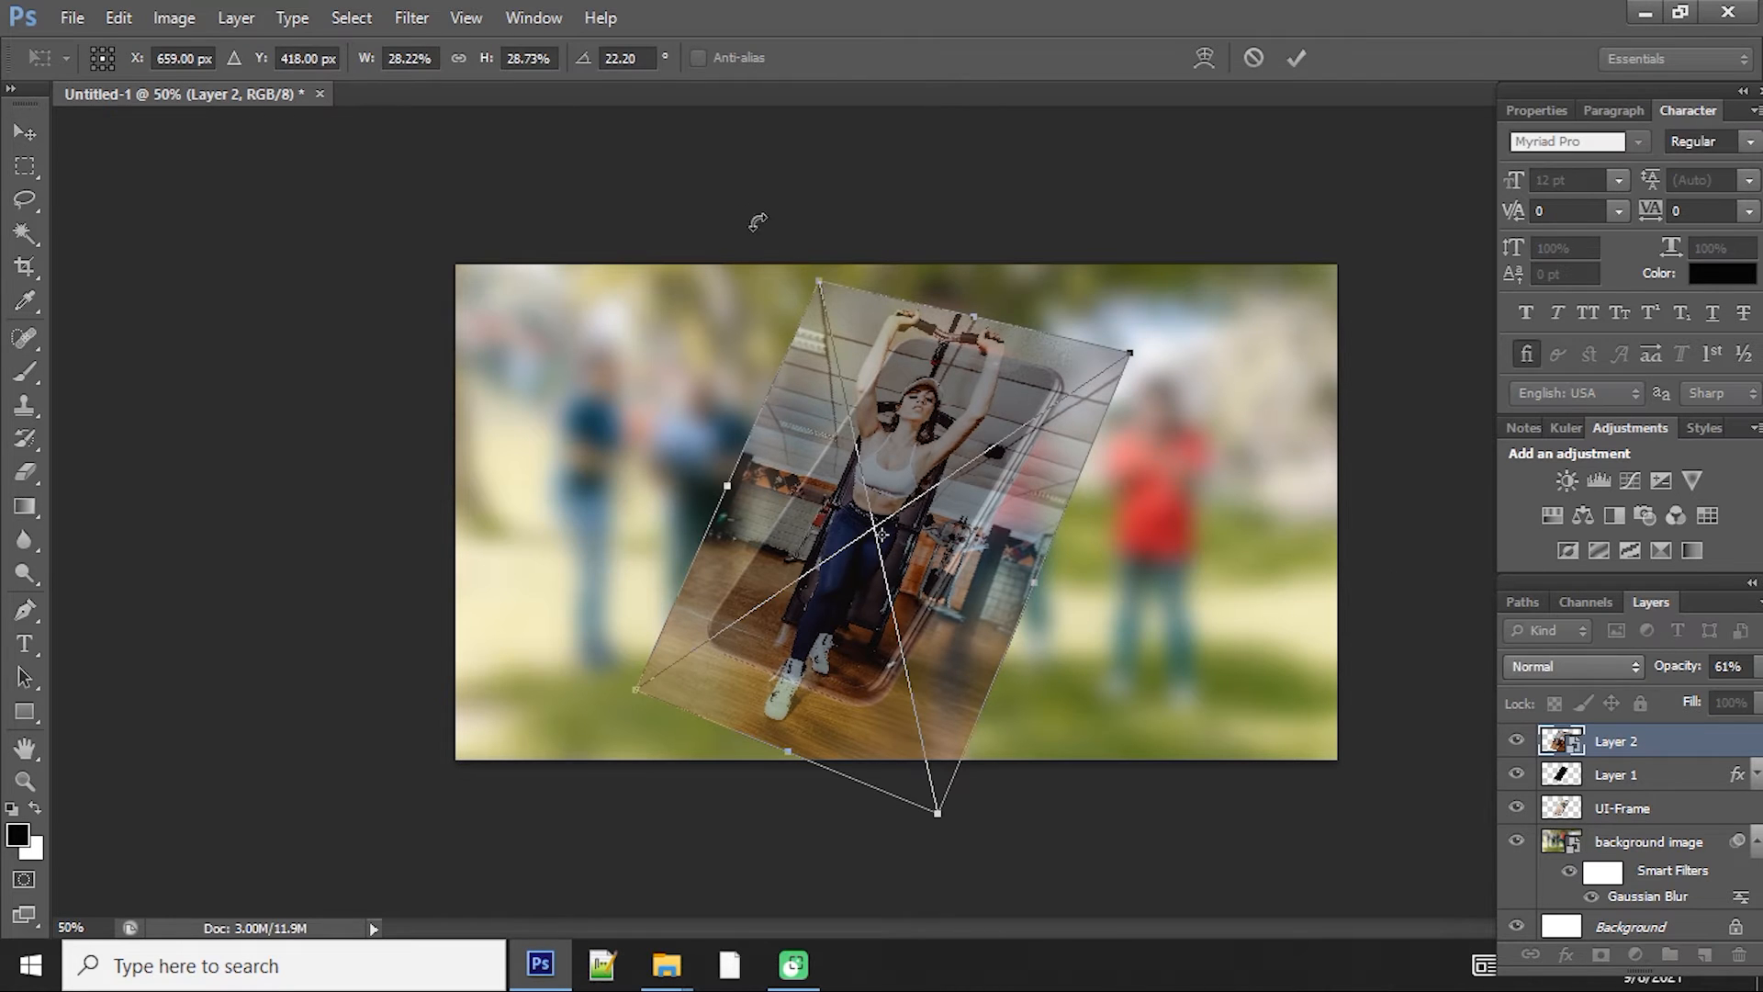
{"action": "left_click_drag", "start_coordinate": [758, 221], "coordinate": [737, 247]}
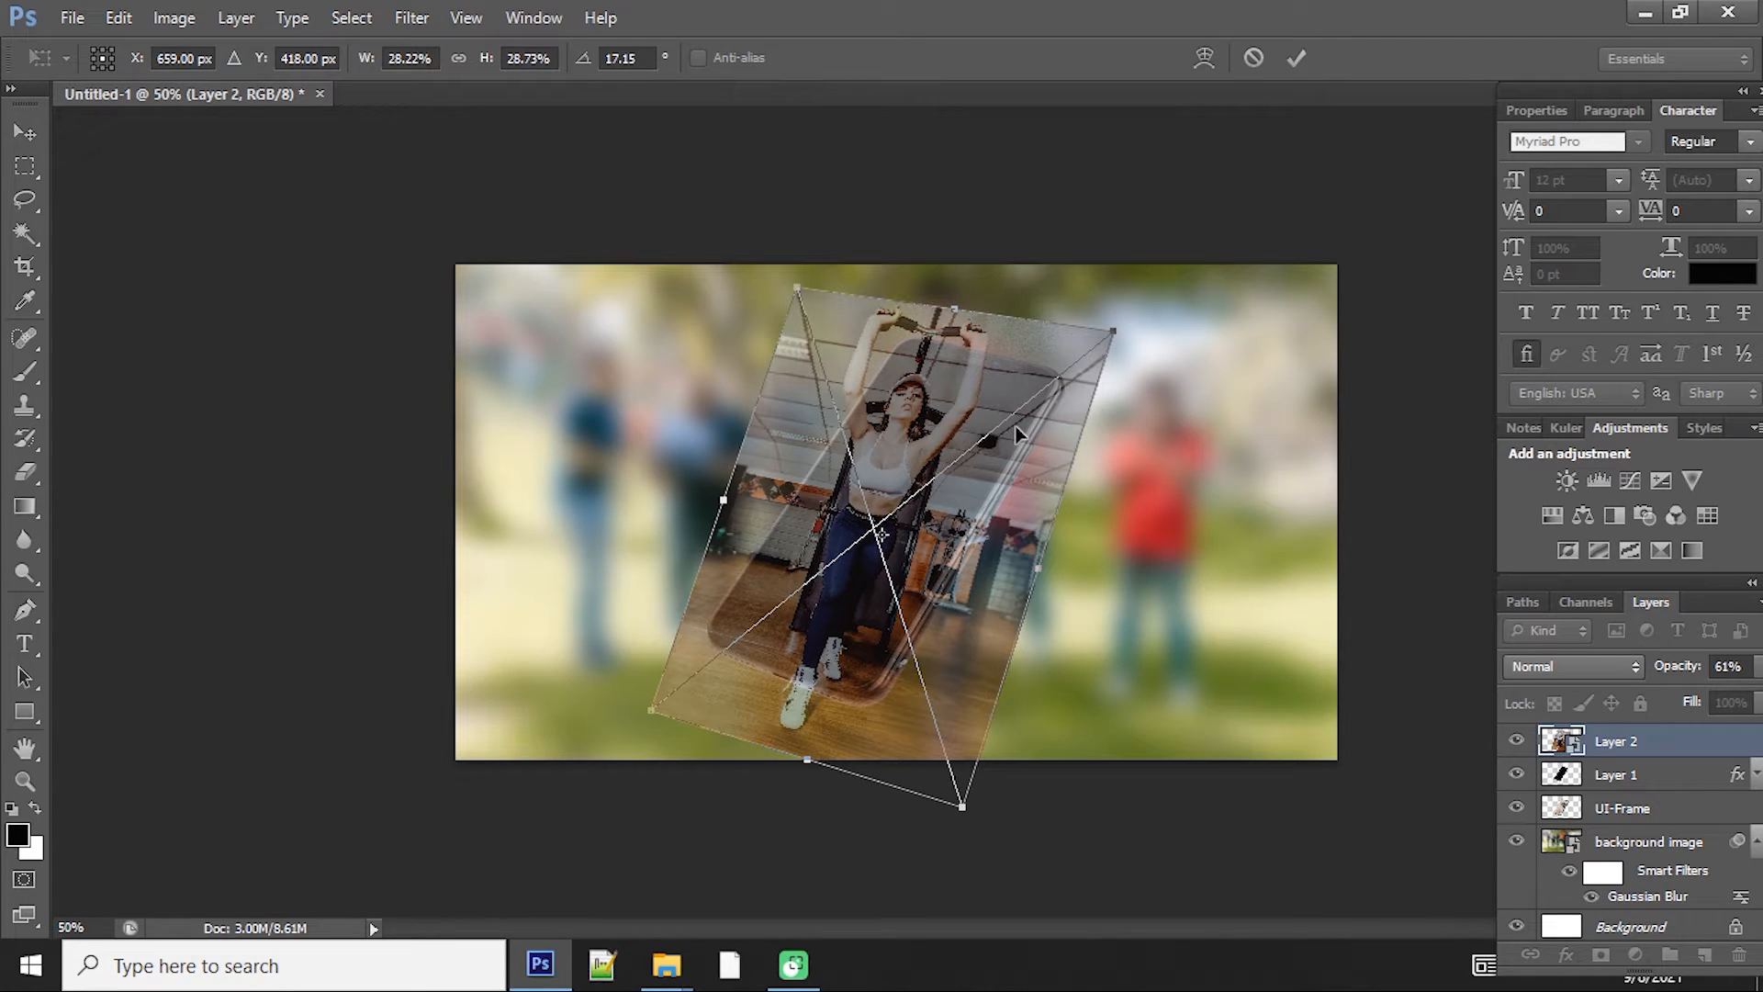
{"action": "key", "text": "Return"}
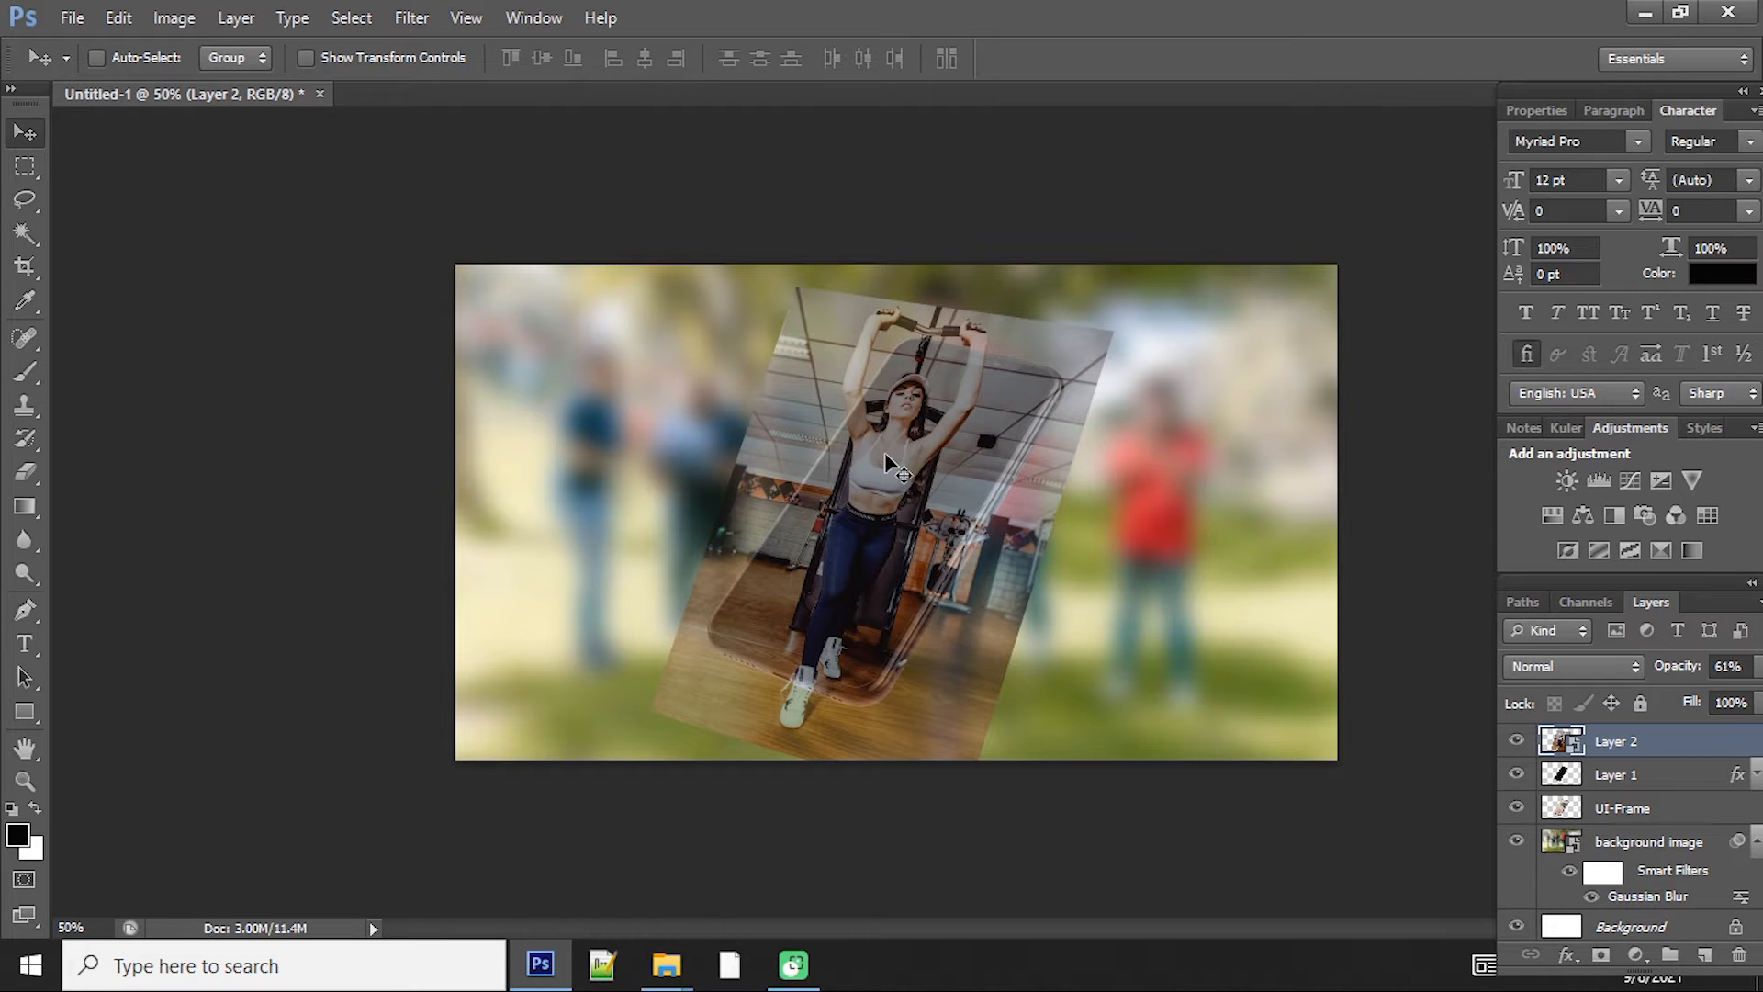
Step: Rotate the photo to about 8°, enlarge it to about 30% and reposition it over the phone screen
{"action": "key", "text": "ctrl+t"}
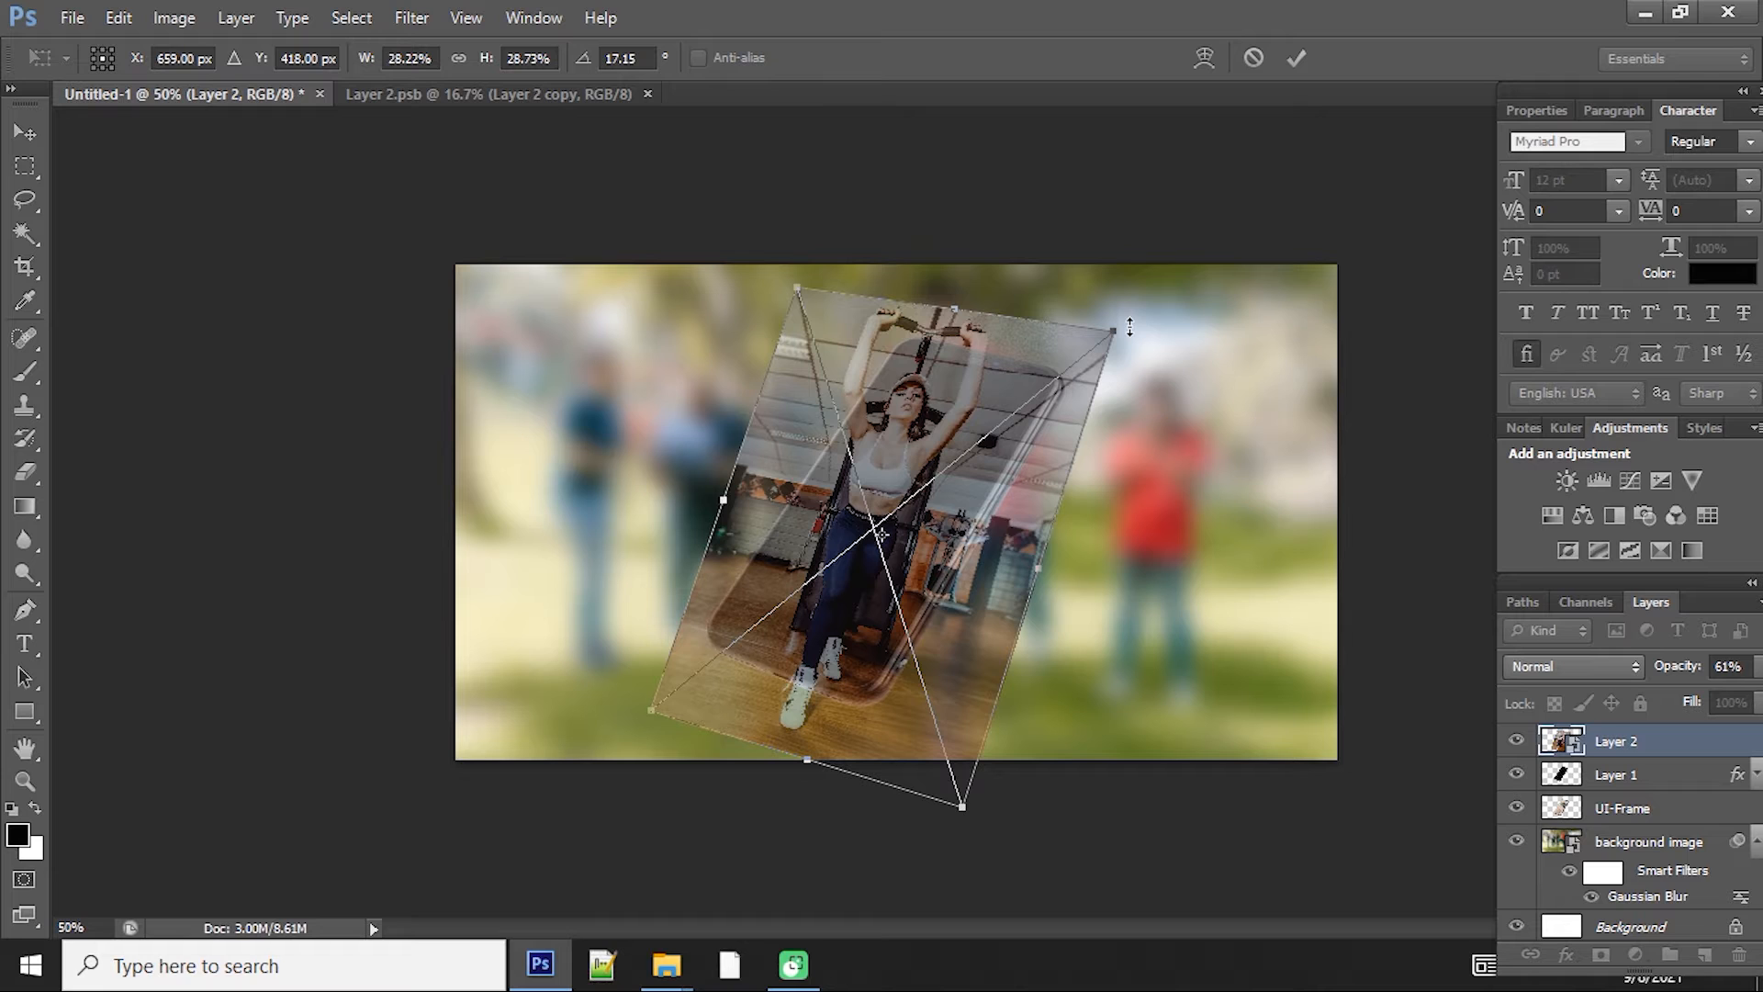
{"action": "left_click_drag", "start_coordinate": [1130, 327], "coordinate": [1101, 288]}
{"action": "key", "text": "ctrl+z"}
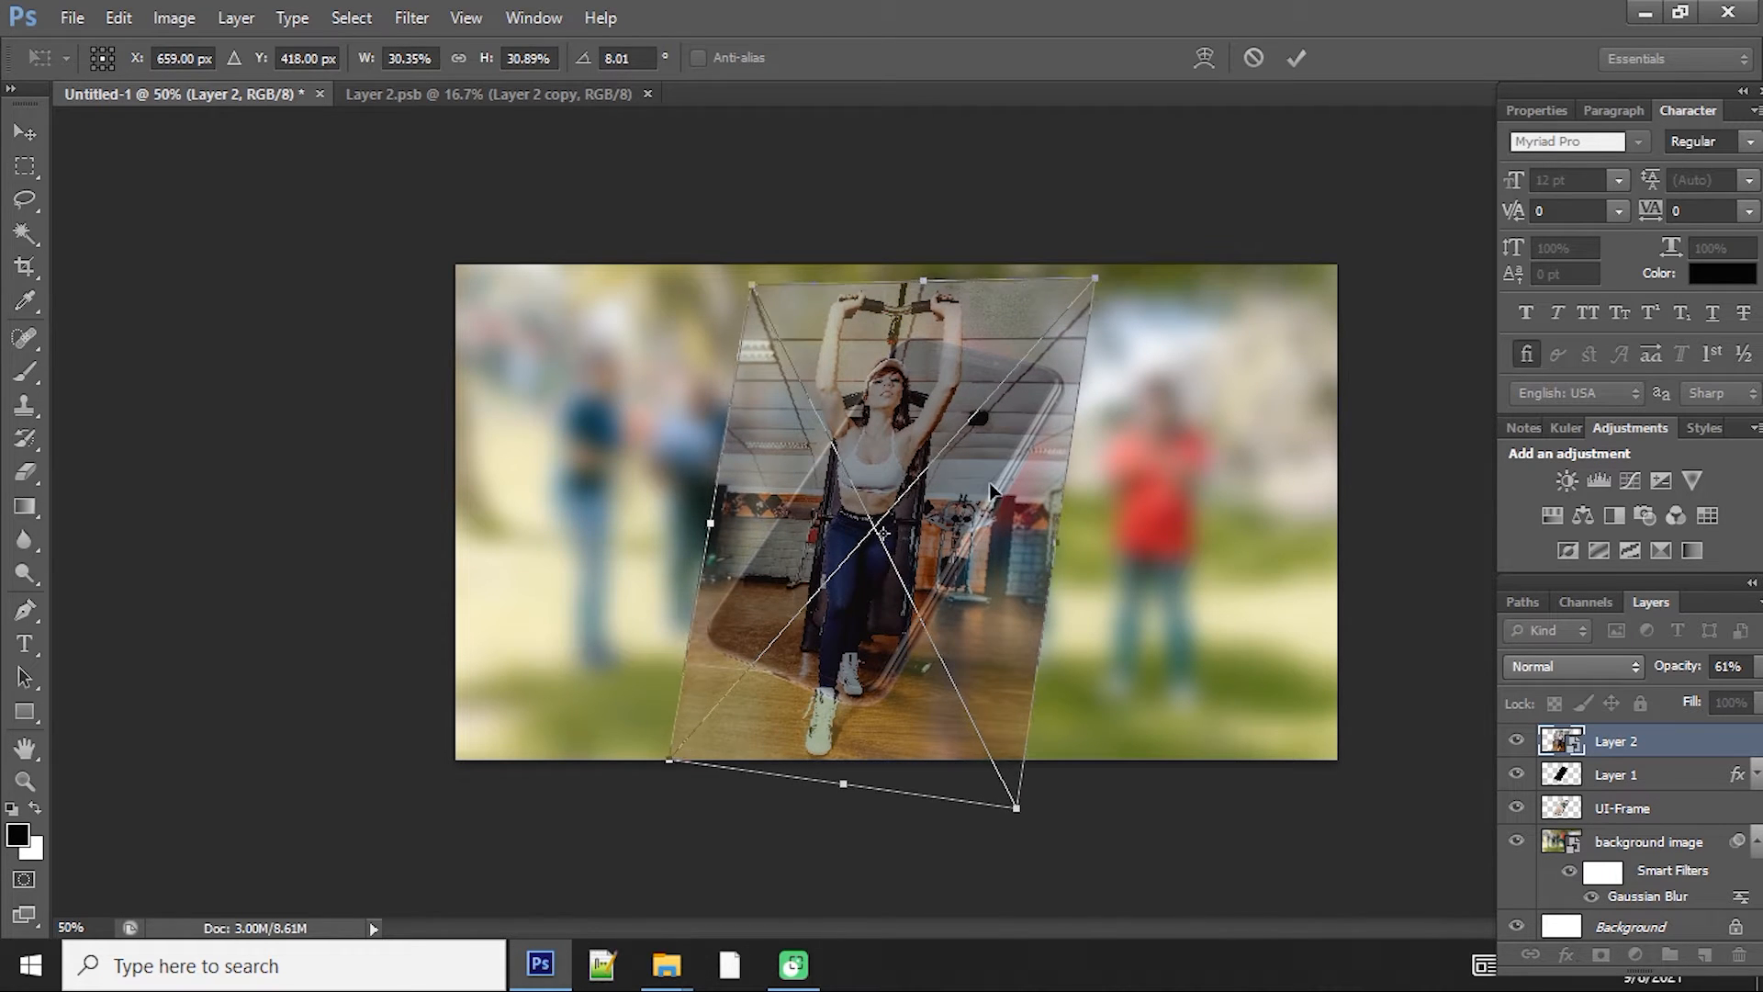
{"action": "left_click_drag", "start_coordinate": [989, 492], "coordinate": [979, 472]}
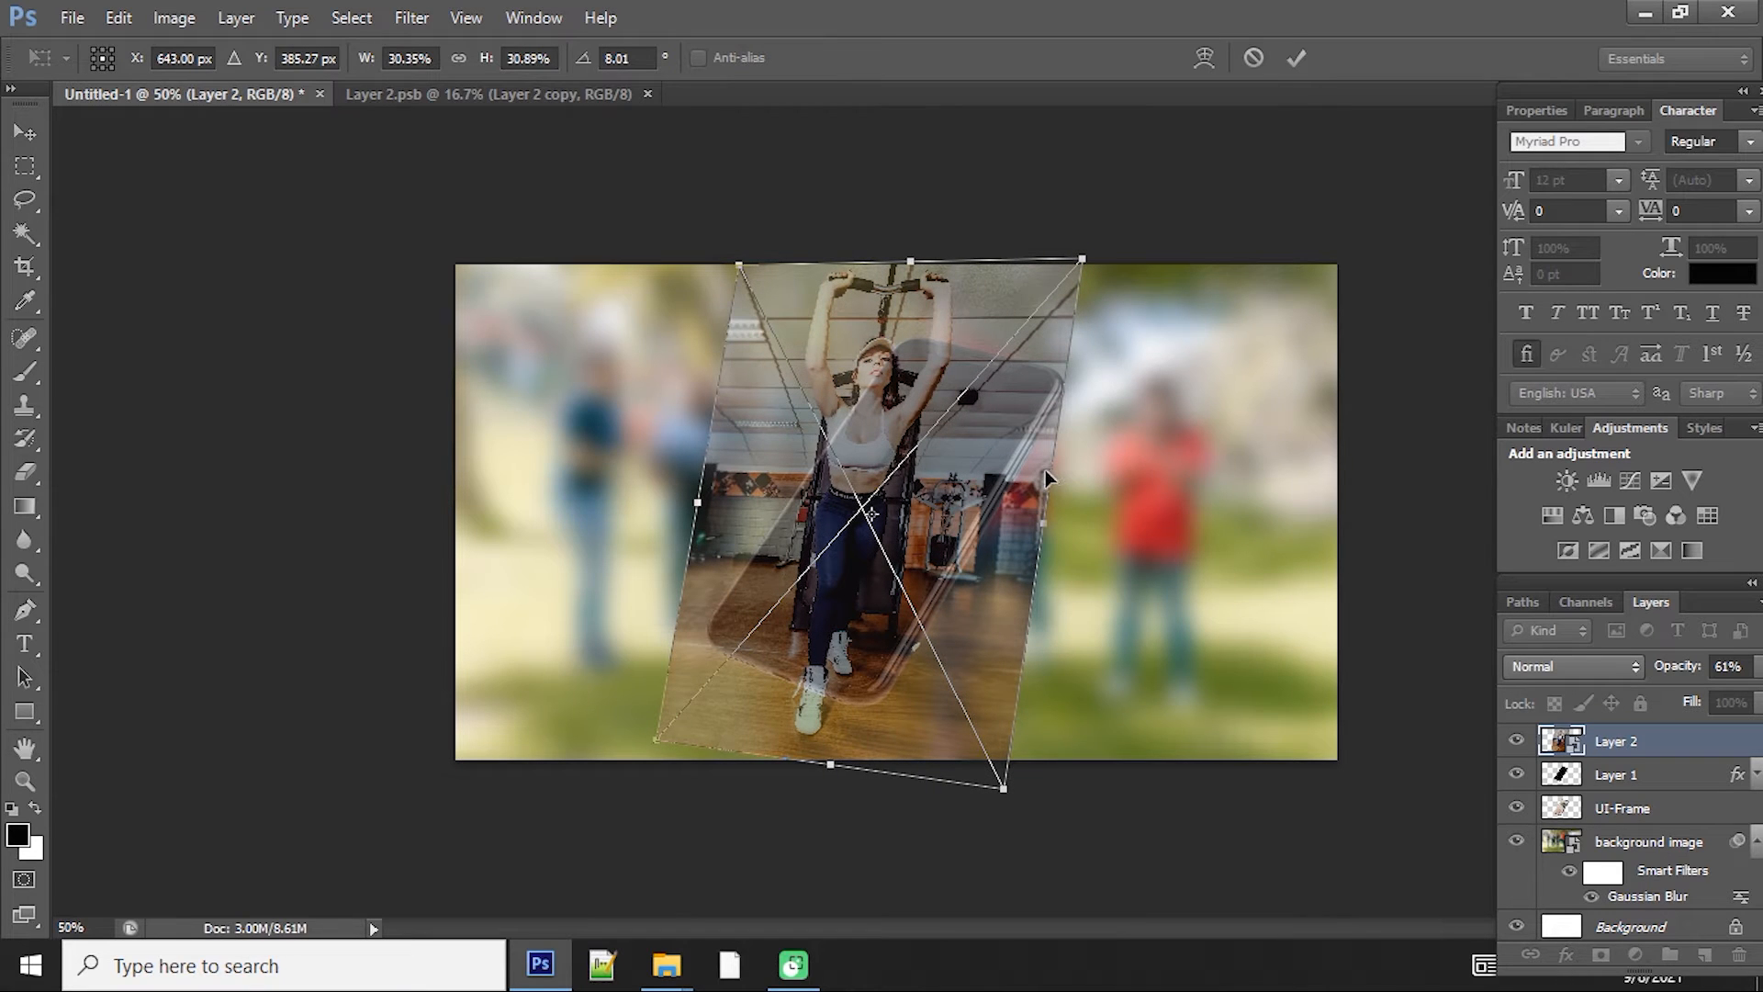
{"action": "key", "text": "z"}
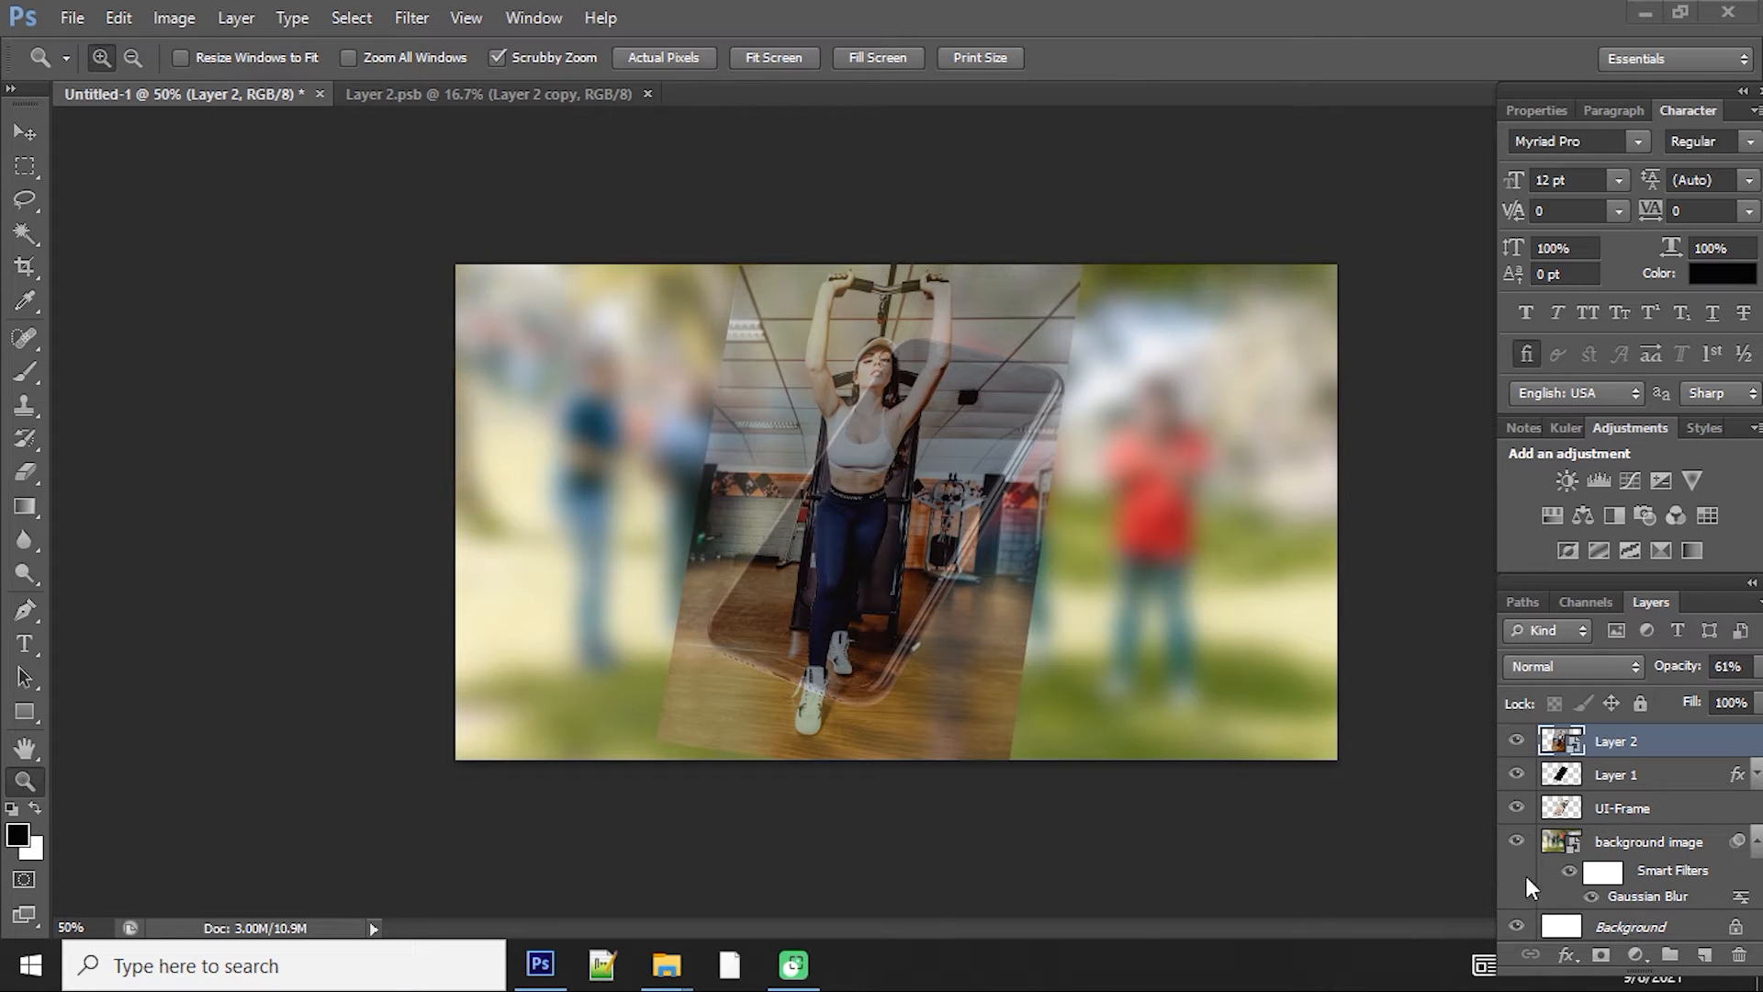
Step: Rasterize the gym photo layer
{"action": "left_click", "coordinate": [1257, 702]}
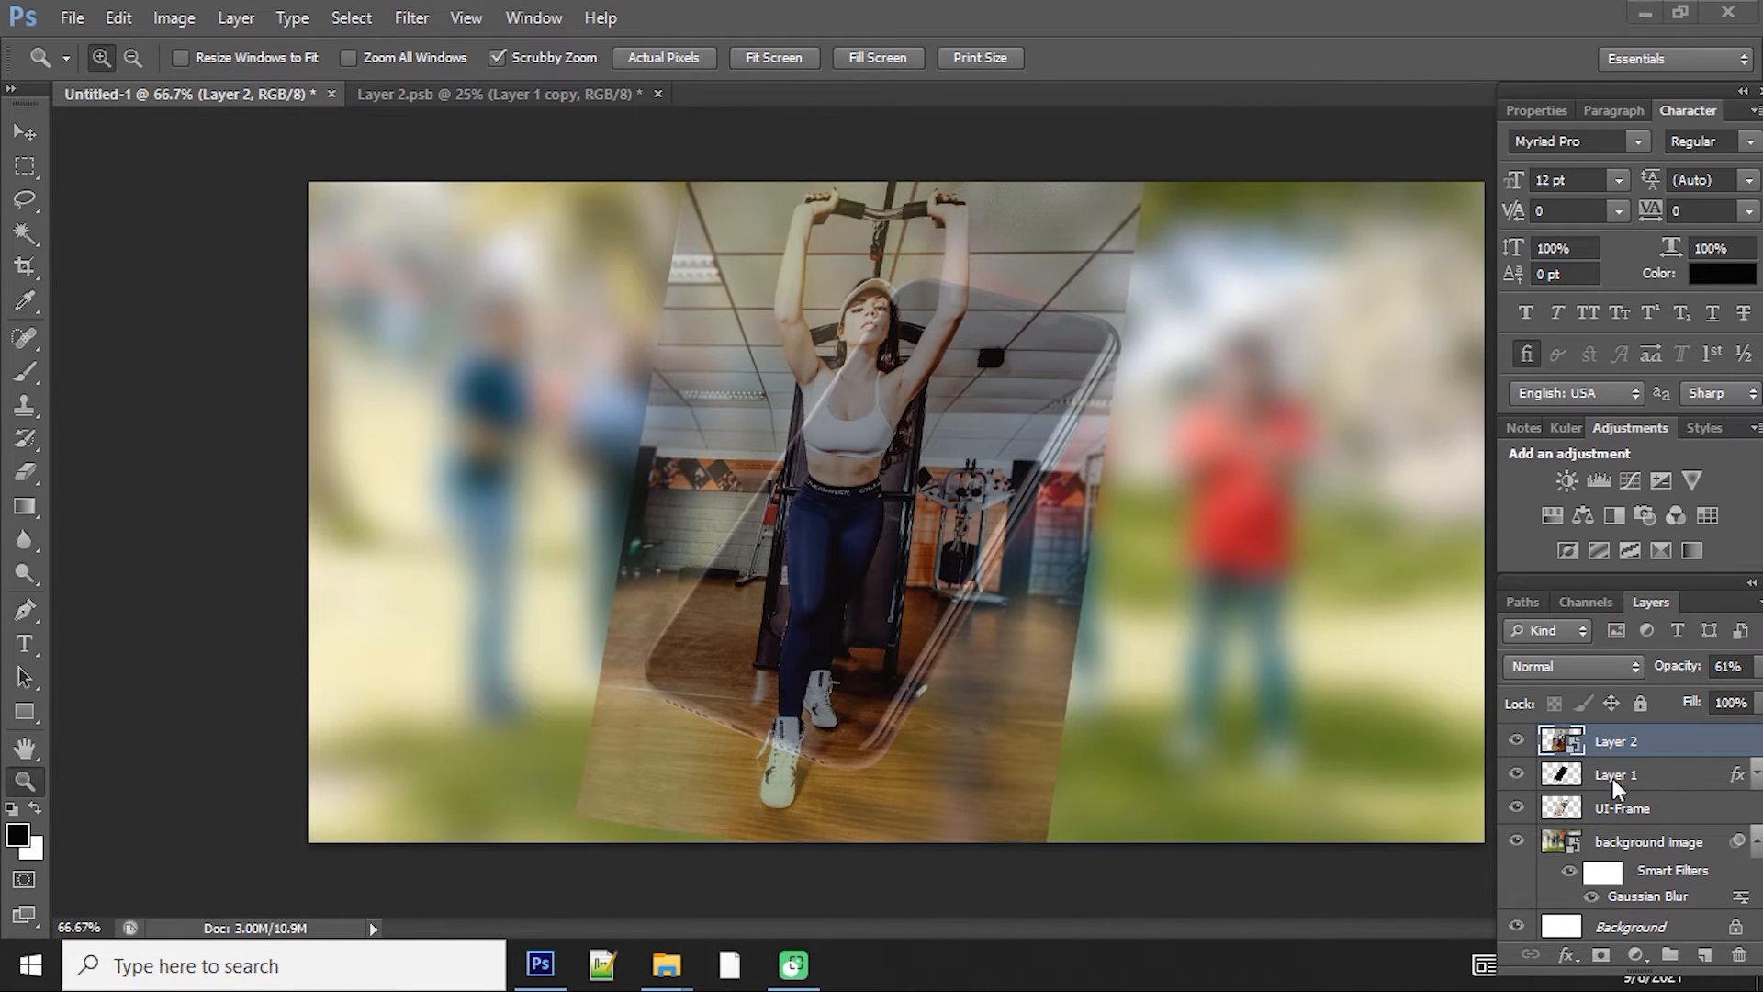
{"action": "left_click", "coordinate": [1615, 748]}
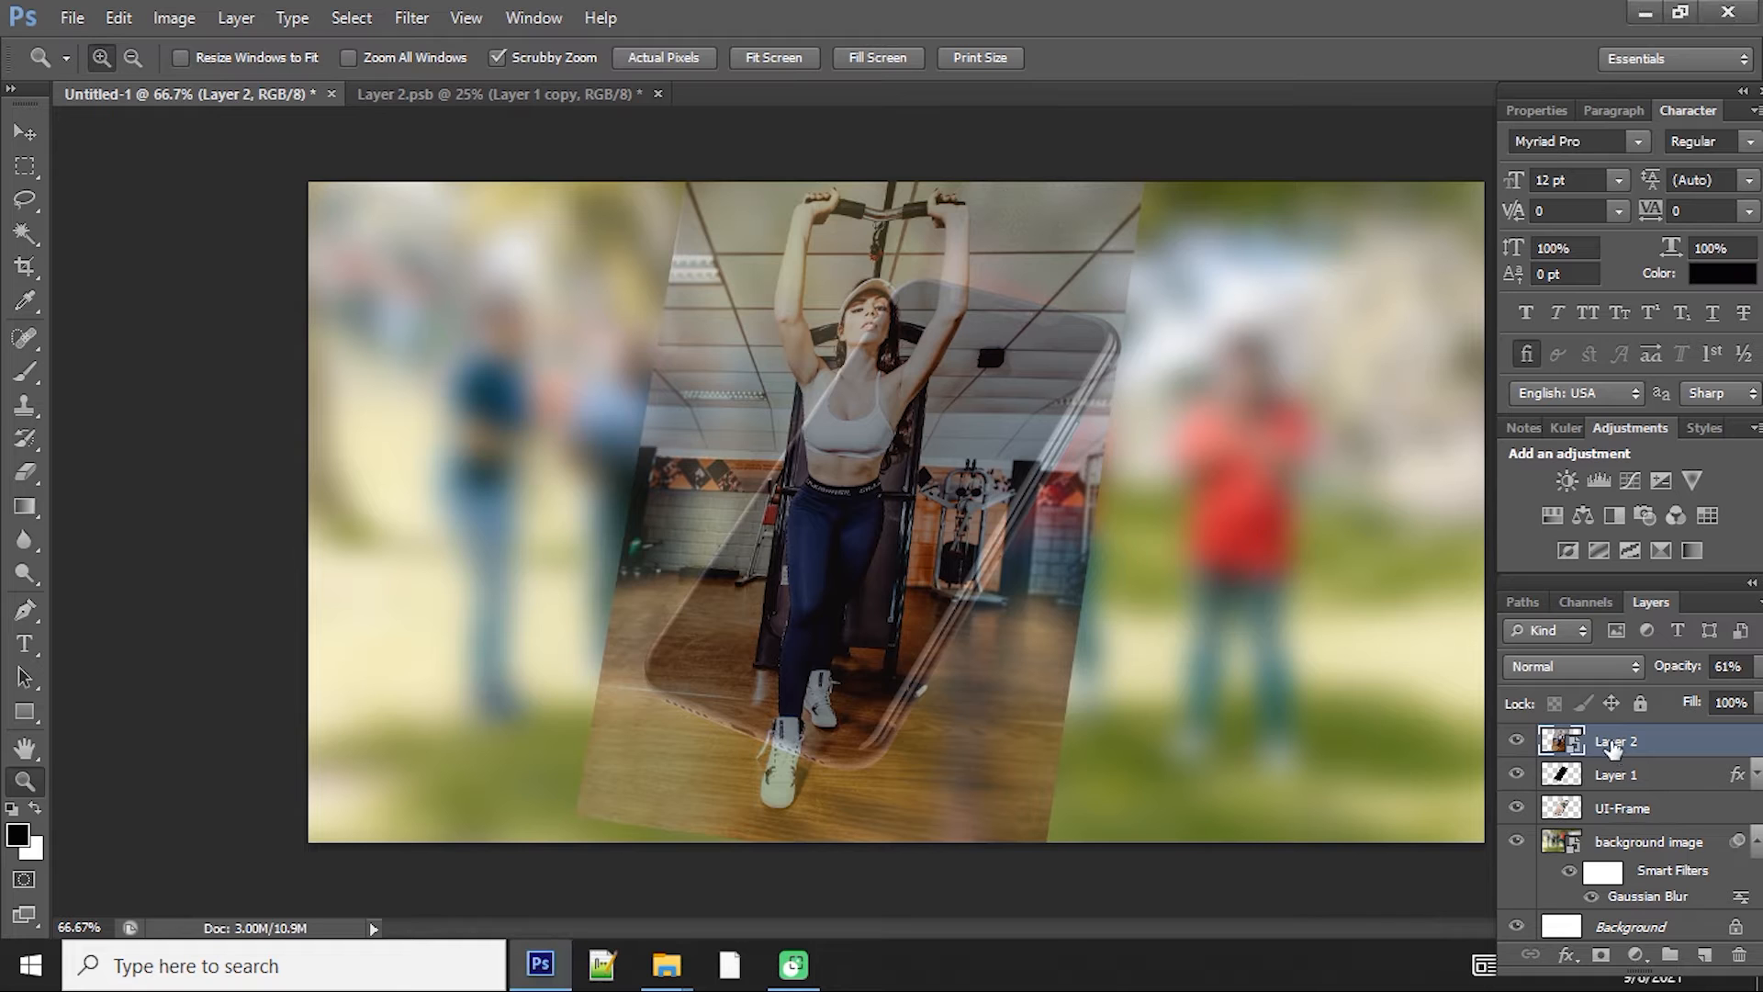
{"action": "right_click", "coordinate": [1614, 744]}
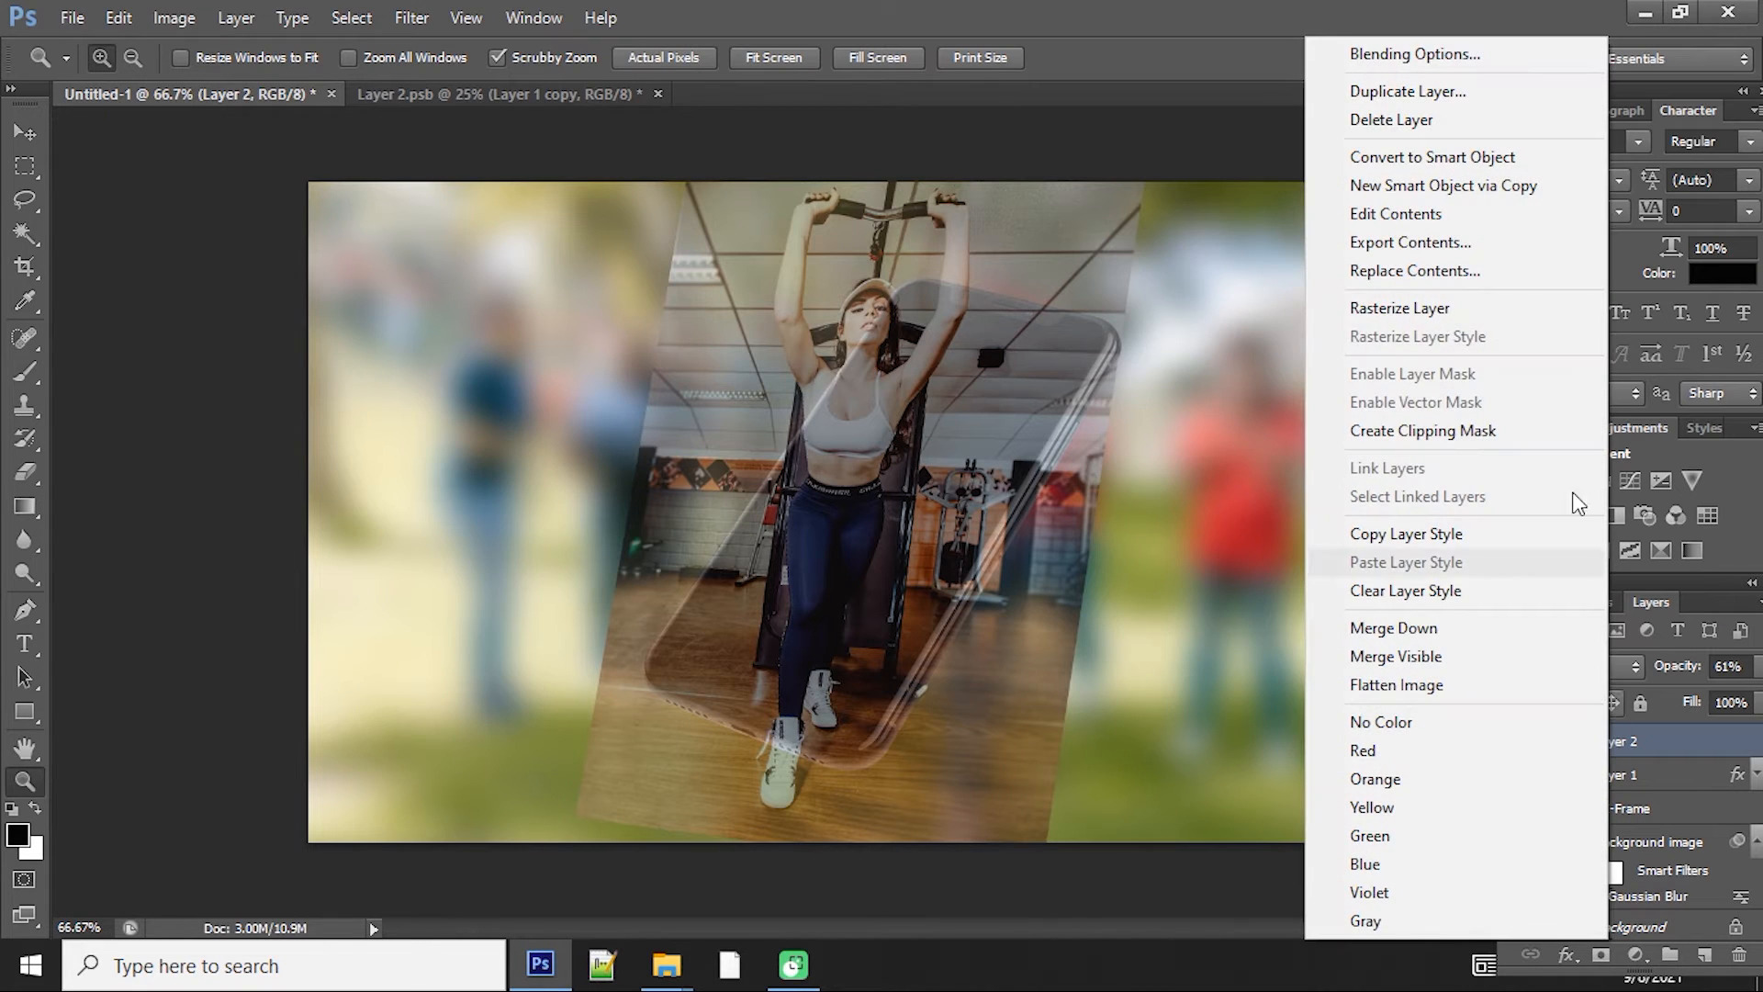
{"action": "left_click", "coordinate": [1436, 311]}
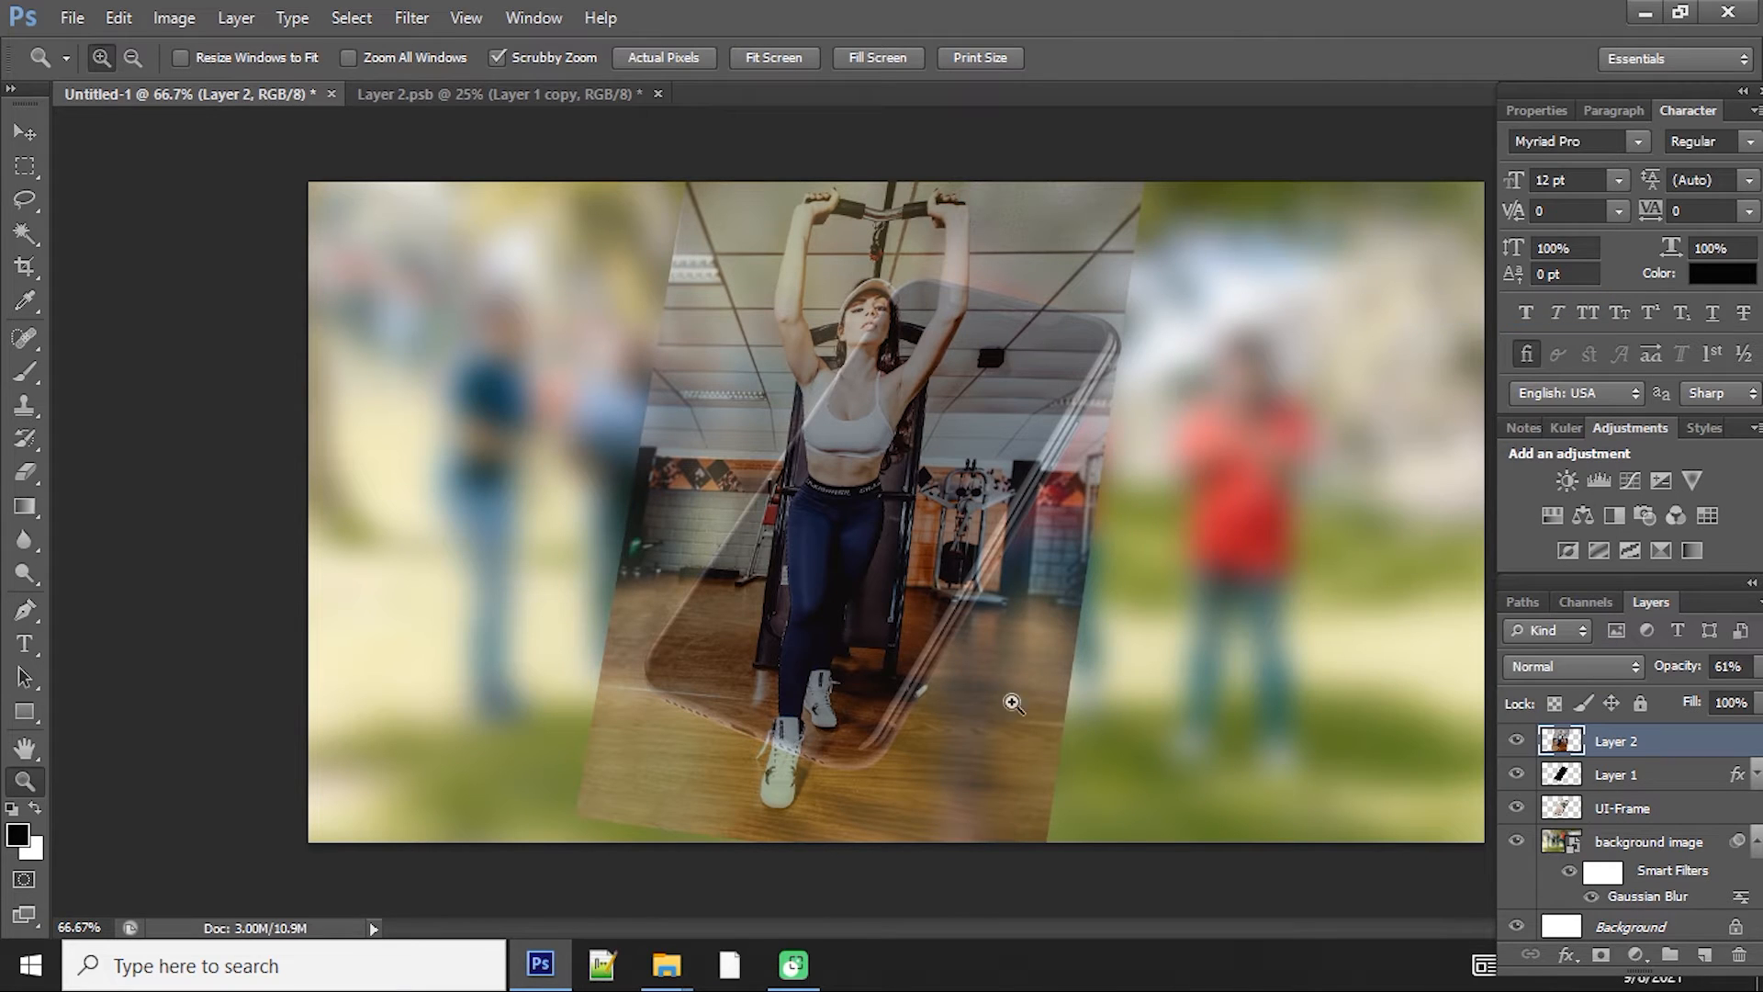
Step: Duplicate the photo layer and hide the original Layer 2
{"action": "key", "text": "ctrl+j"}
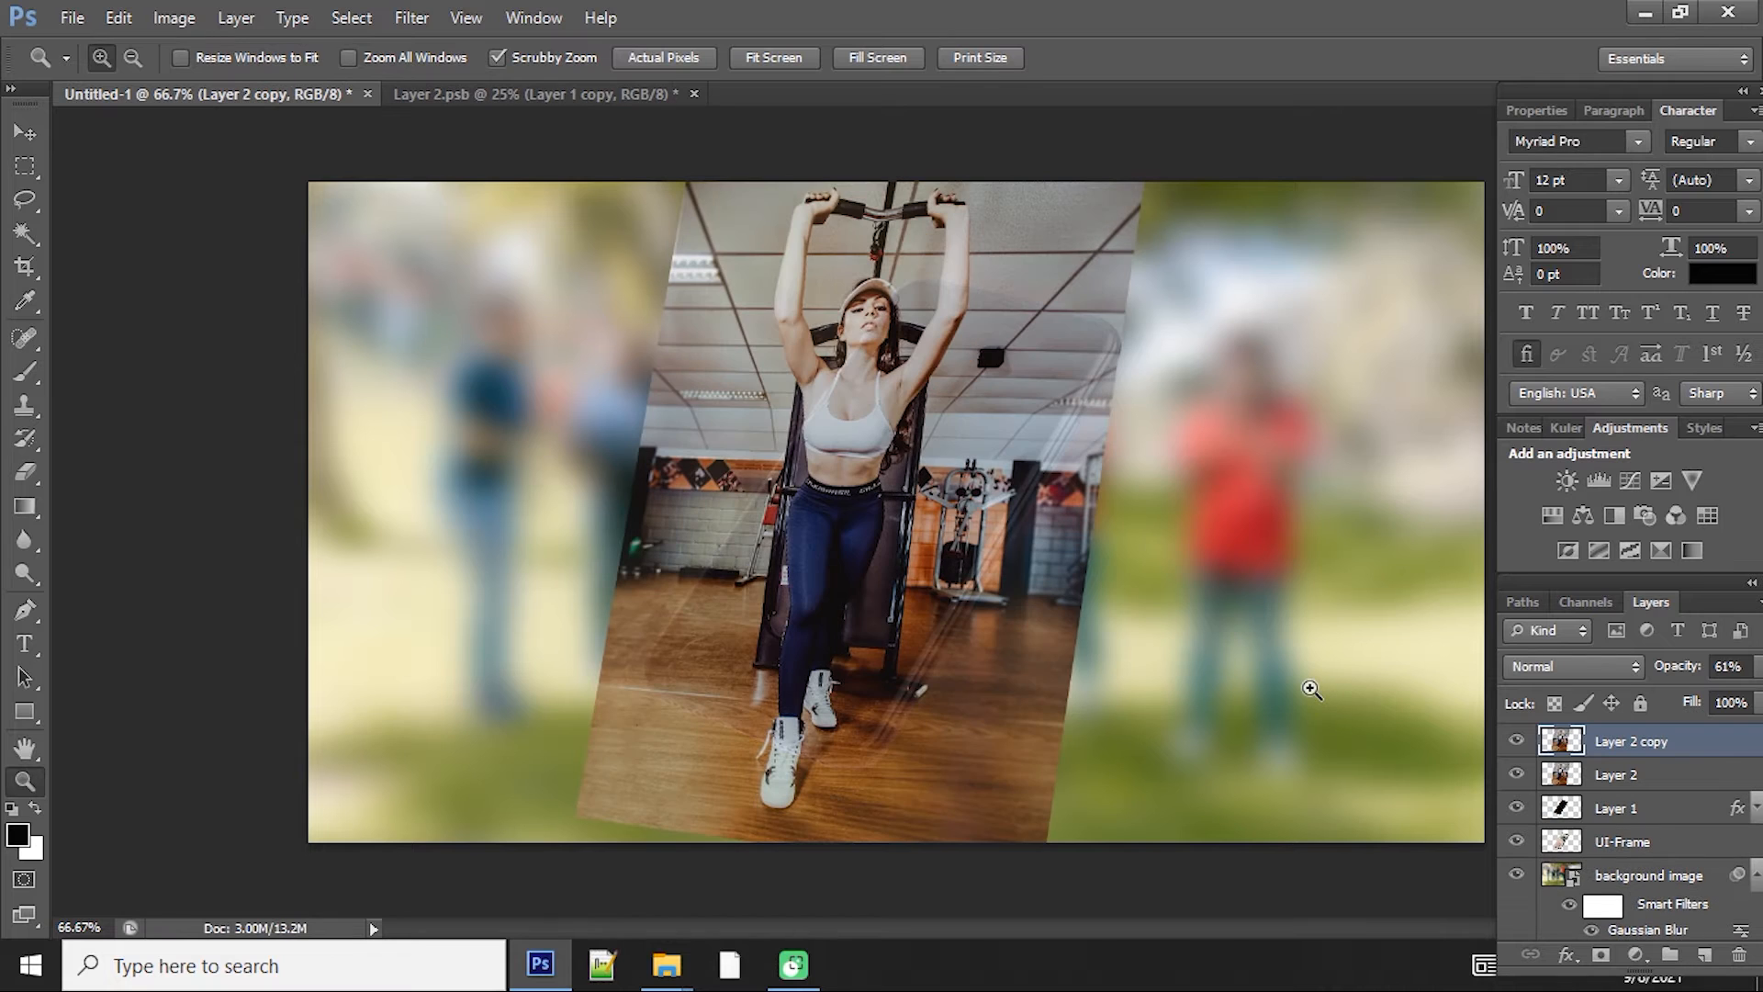
{"action": "left_click", "coordinate": [1516, 774]}
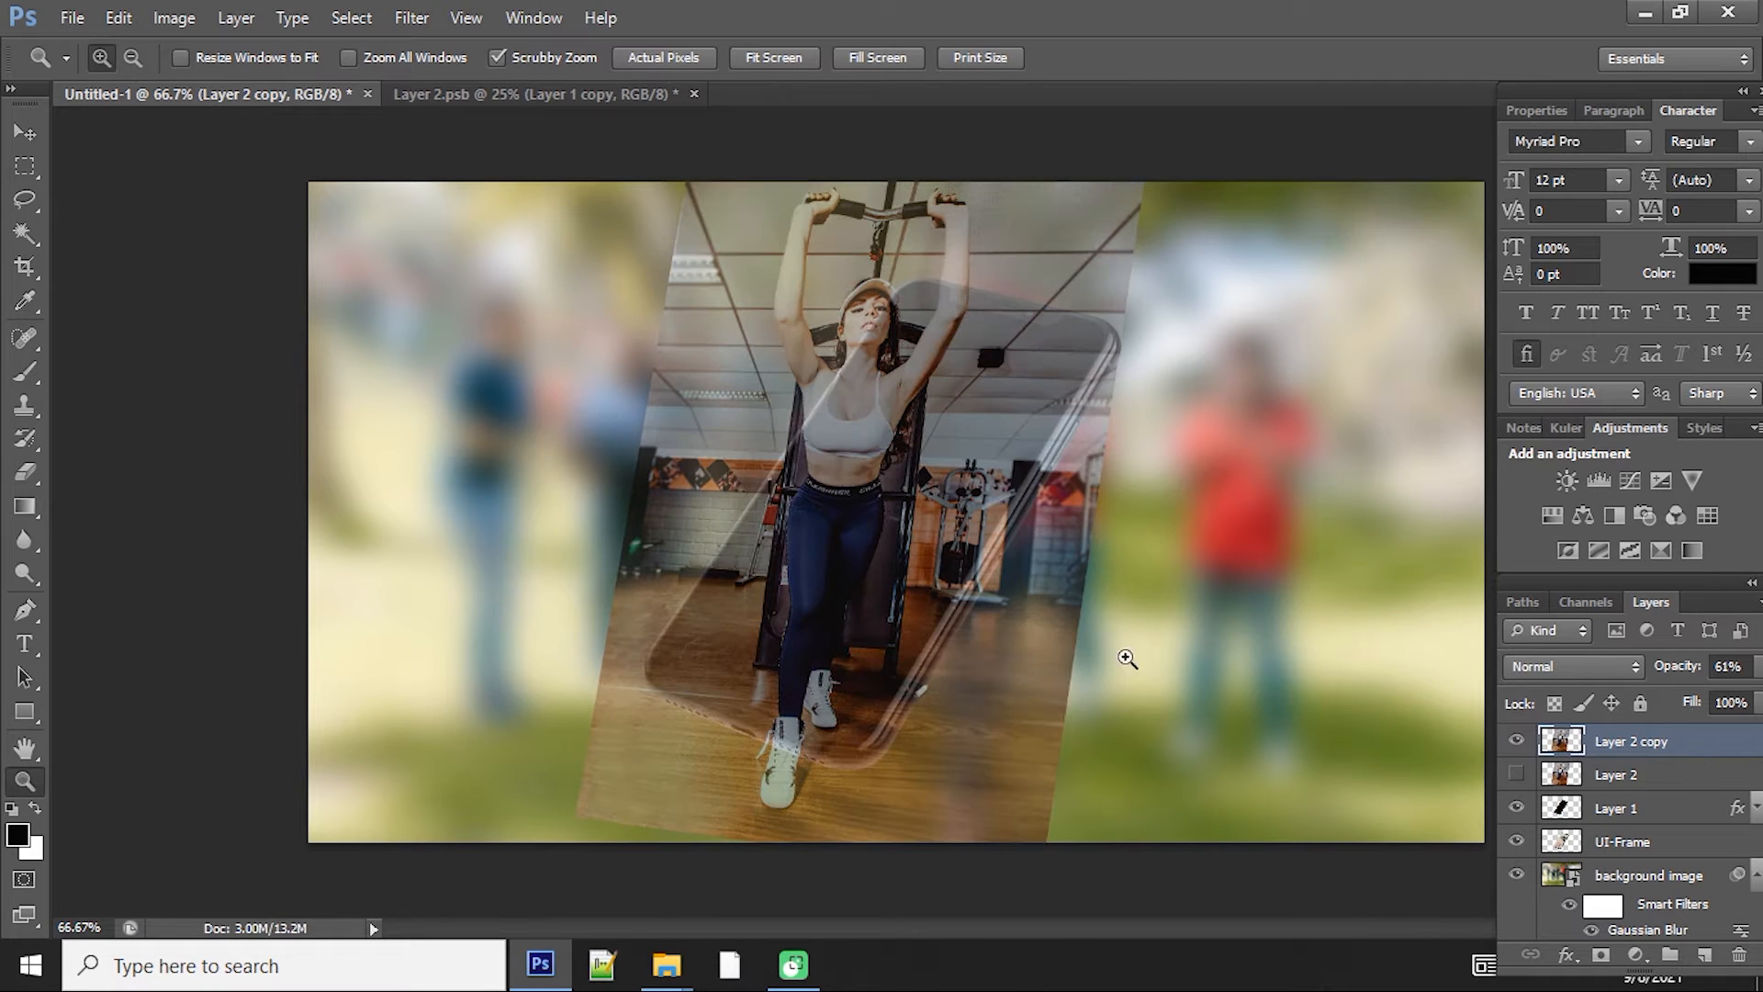
Step: Start a Pen path along the edge of the woman's leg down to the front shoe
{"action": "left_click", "coordinate": [776, 401]}
{"action": "scroll", "coordinate": [785, 514], "scroll_direction": "down", "scroll_amount": 3}
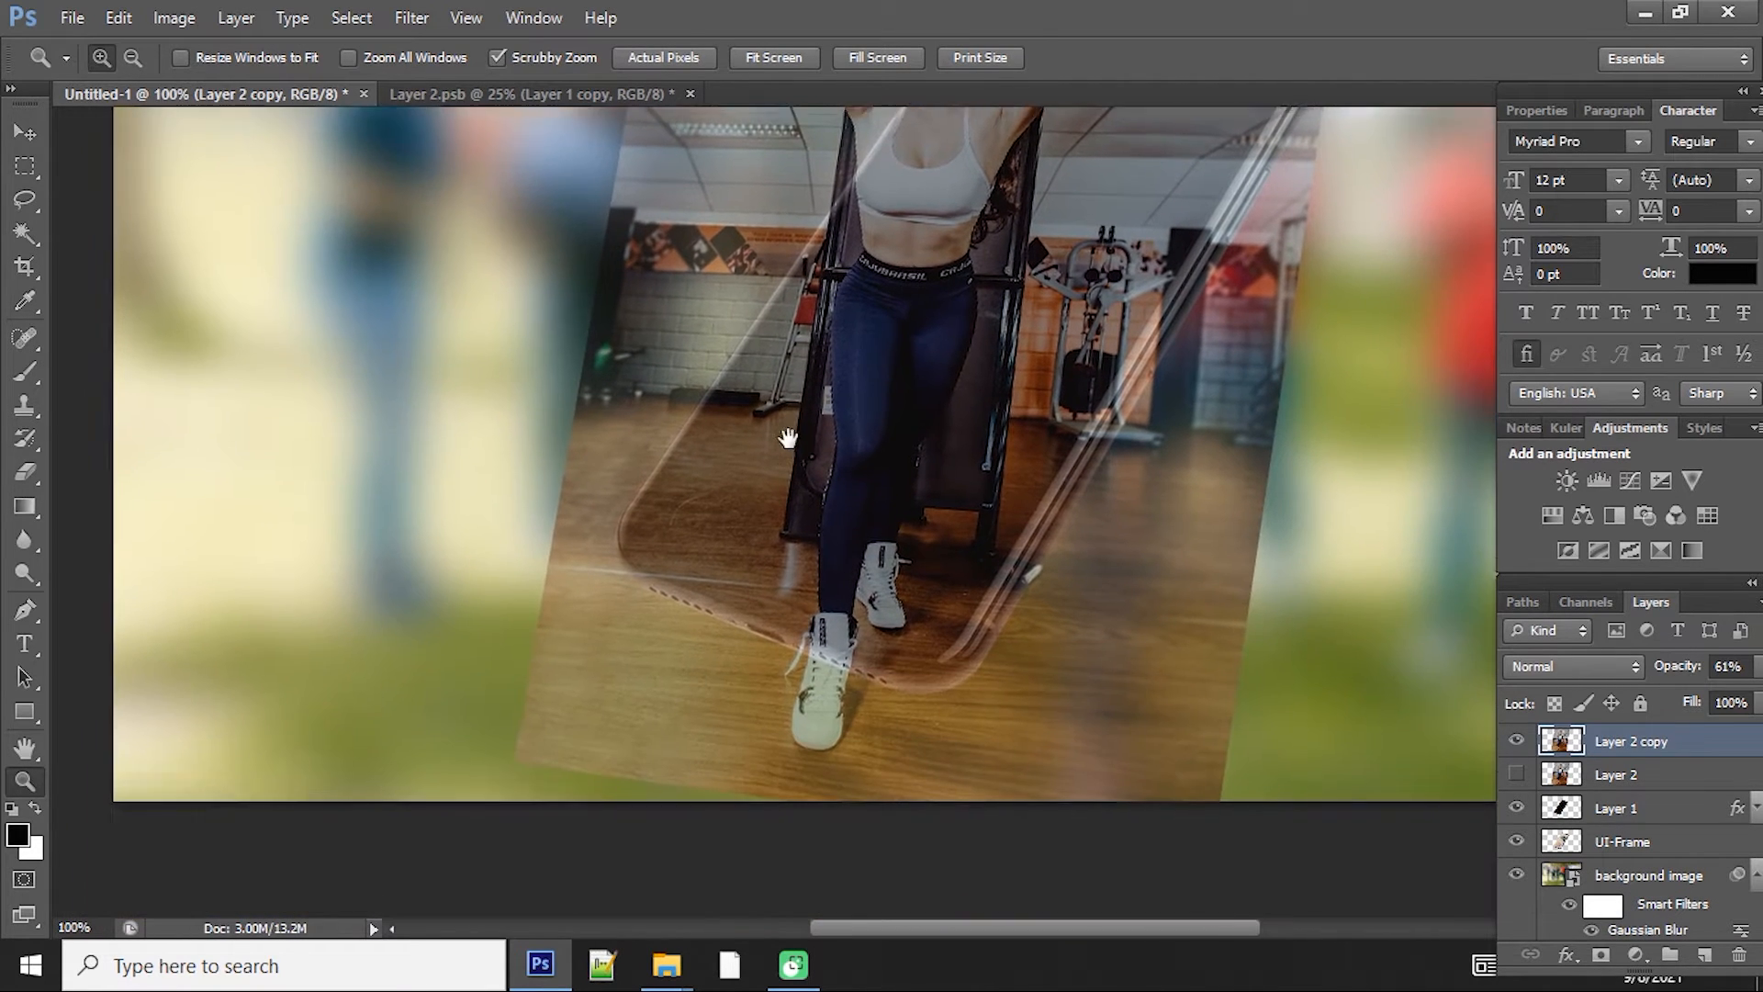
{"action": "left_click", "coordinate": [793, 540]}
{"action": "left_click", "coordinate": [808, 567]}
{"action": "left_click_drag", "start_coordinate": [842, 653], "coordinate": [826, 526]}
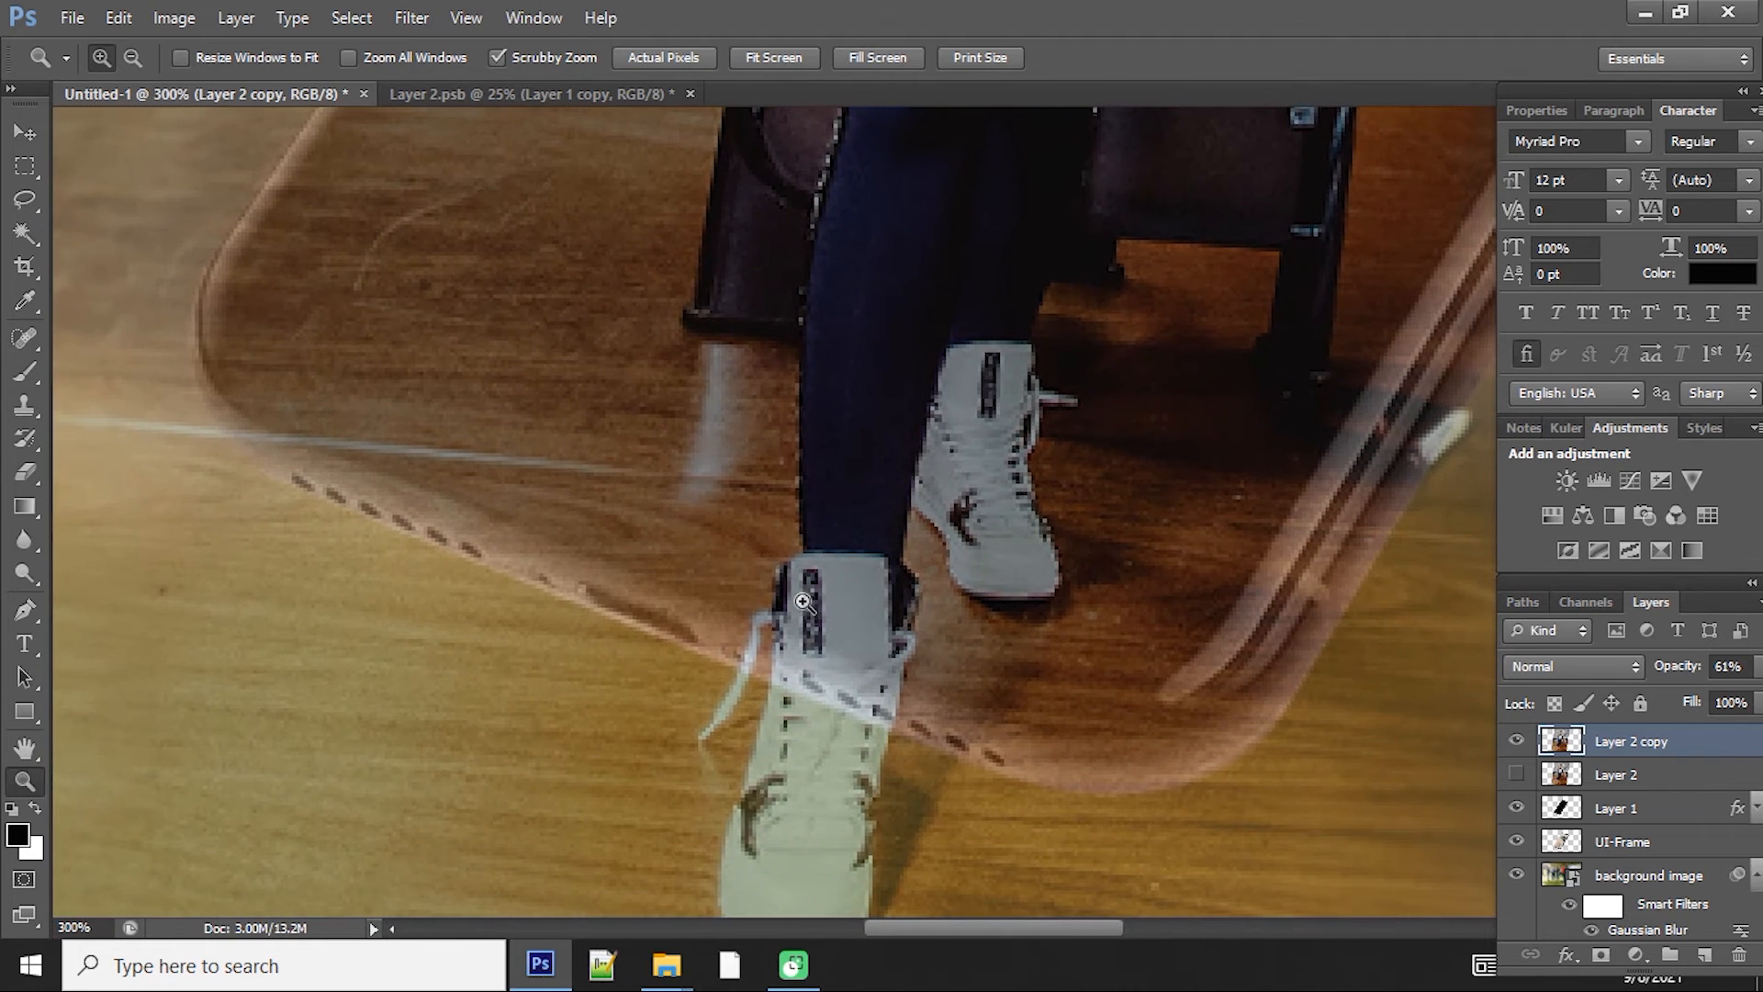
{"action": "left_click", "coordinate": [849, 617]}
{"action": "left_click_drag", "start_coordinate": [856, 620], "coordinate": [862, 586]}
{"action": "key", "text": "p"}
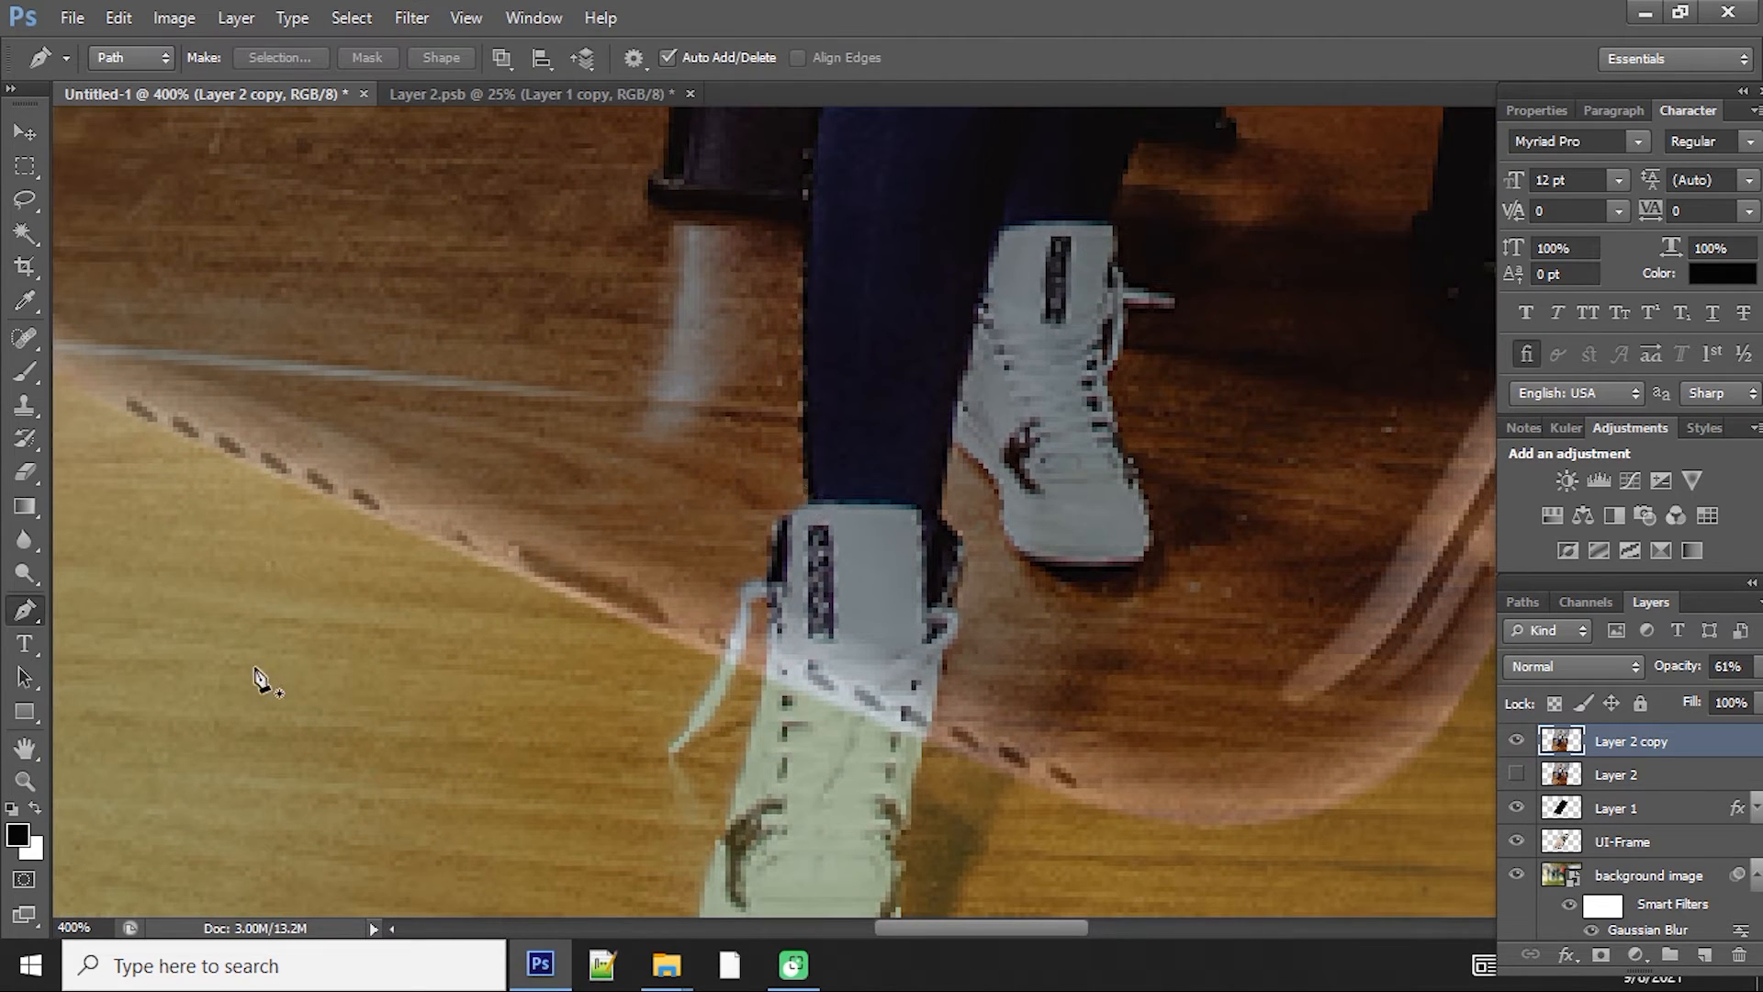
{"action": "left_click", "coordinate": [803, 344]}
{"action": "left_click", "coordinate": [808, 498]}
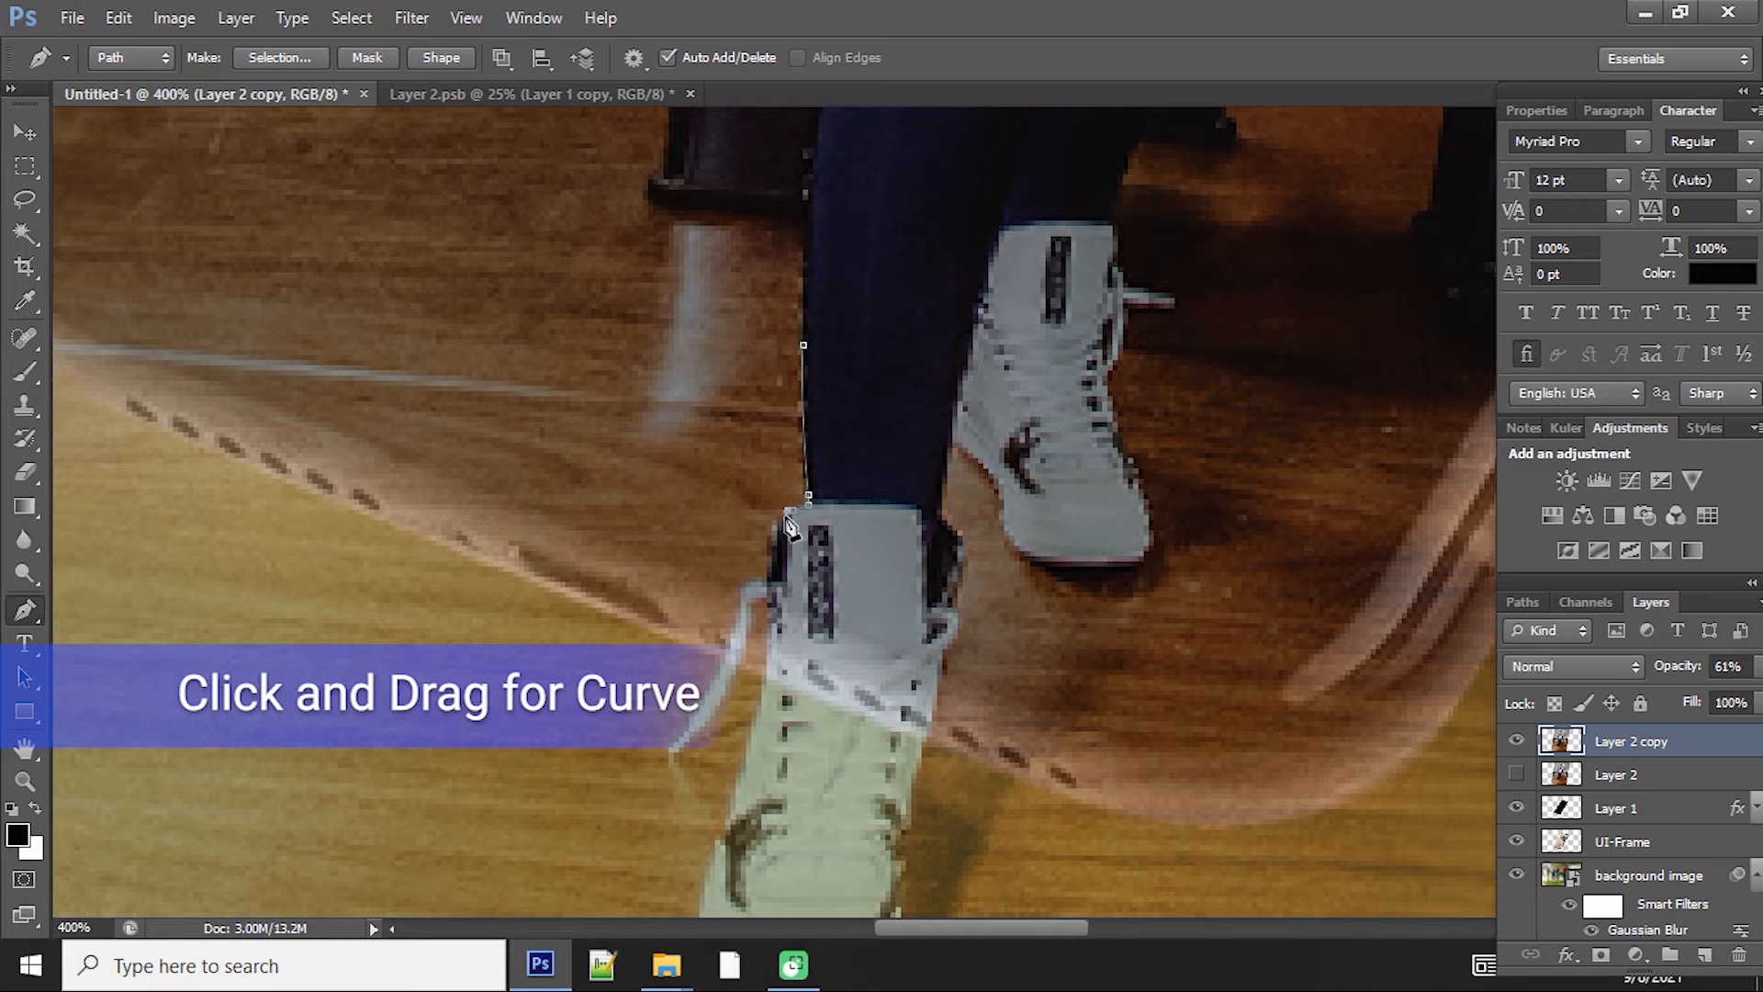
{"action": "left_click_drag", "start_coordinate": [788, 521], "coordinate": [687, 736]}
{"action": "scroll", "coordinate": [691, 748], "scroll_direction": "up", "scroll_amount": 2}
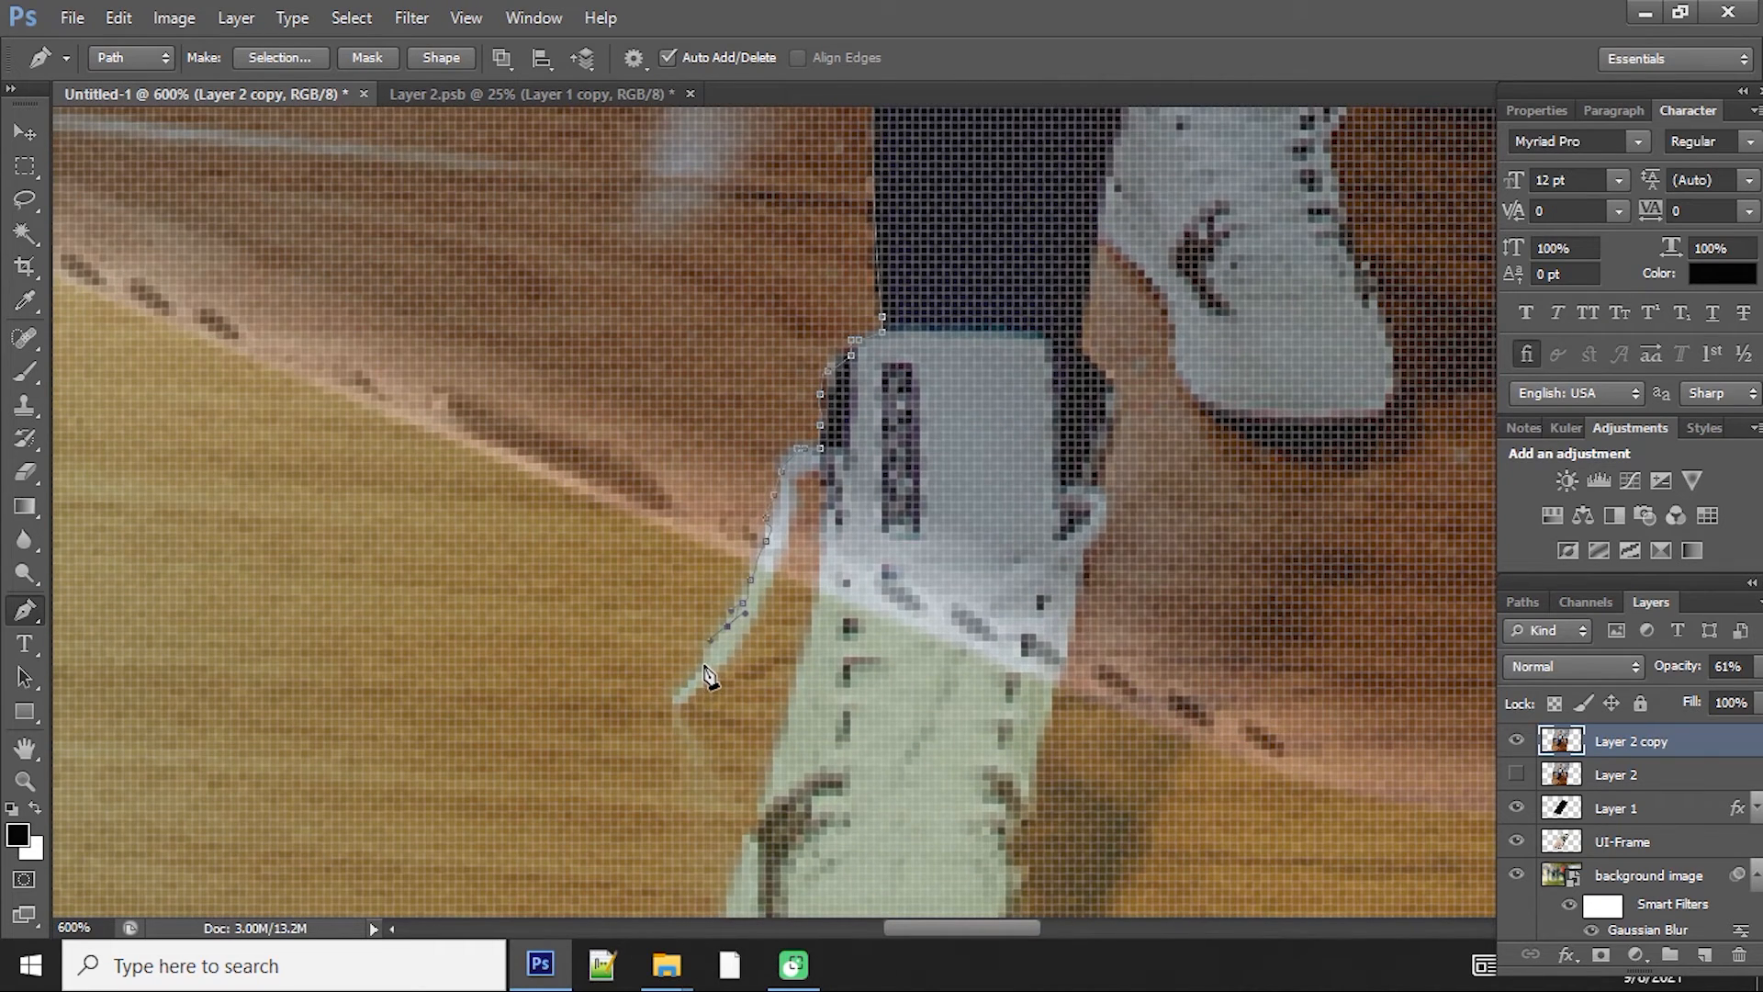
Step: Continue the Pen path around the dangling shoelace and up the front shoe's side
{"action": "left_click_drag", "start_coordinate": [705, 666], "coordinate": [684, 691]}
{"action": "left_click", "coordinate": [704, 688]}
{"action": "left_click", "coordinate": [712, 672]}
{"action": "left_click", "coordinate": [718, 665]}
{"action": "left_click", "coordinate": [734, 648]}
{"action": "left_click", "coordinate": [742, 633]}
{"action": "left_click", "coordinate": [750, 619]}
{"action": "left_click", "coordinate": [774, 578]}
{"action": "left_click", "coordinate": [789, 563]}
{"action": "left_click", "coordinate": [789, 540]}
{"action": "left_click", "coordinate": [789, 525]}
{"action": "left_click", "coordinate": [795, 495]}
{"action": "left_click", "coordinate": [797, 472]}
{"action": "left_click", "coordinate": [820, 563]}
{"action": "left_click", "coordinate": [819, 580]}
{"action": "left_click", "coordinate": [806, 665]}
{"action": "left_click_drag", "start_coordinate": [808, 689], "coordinate": [852, 492]}
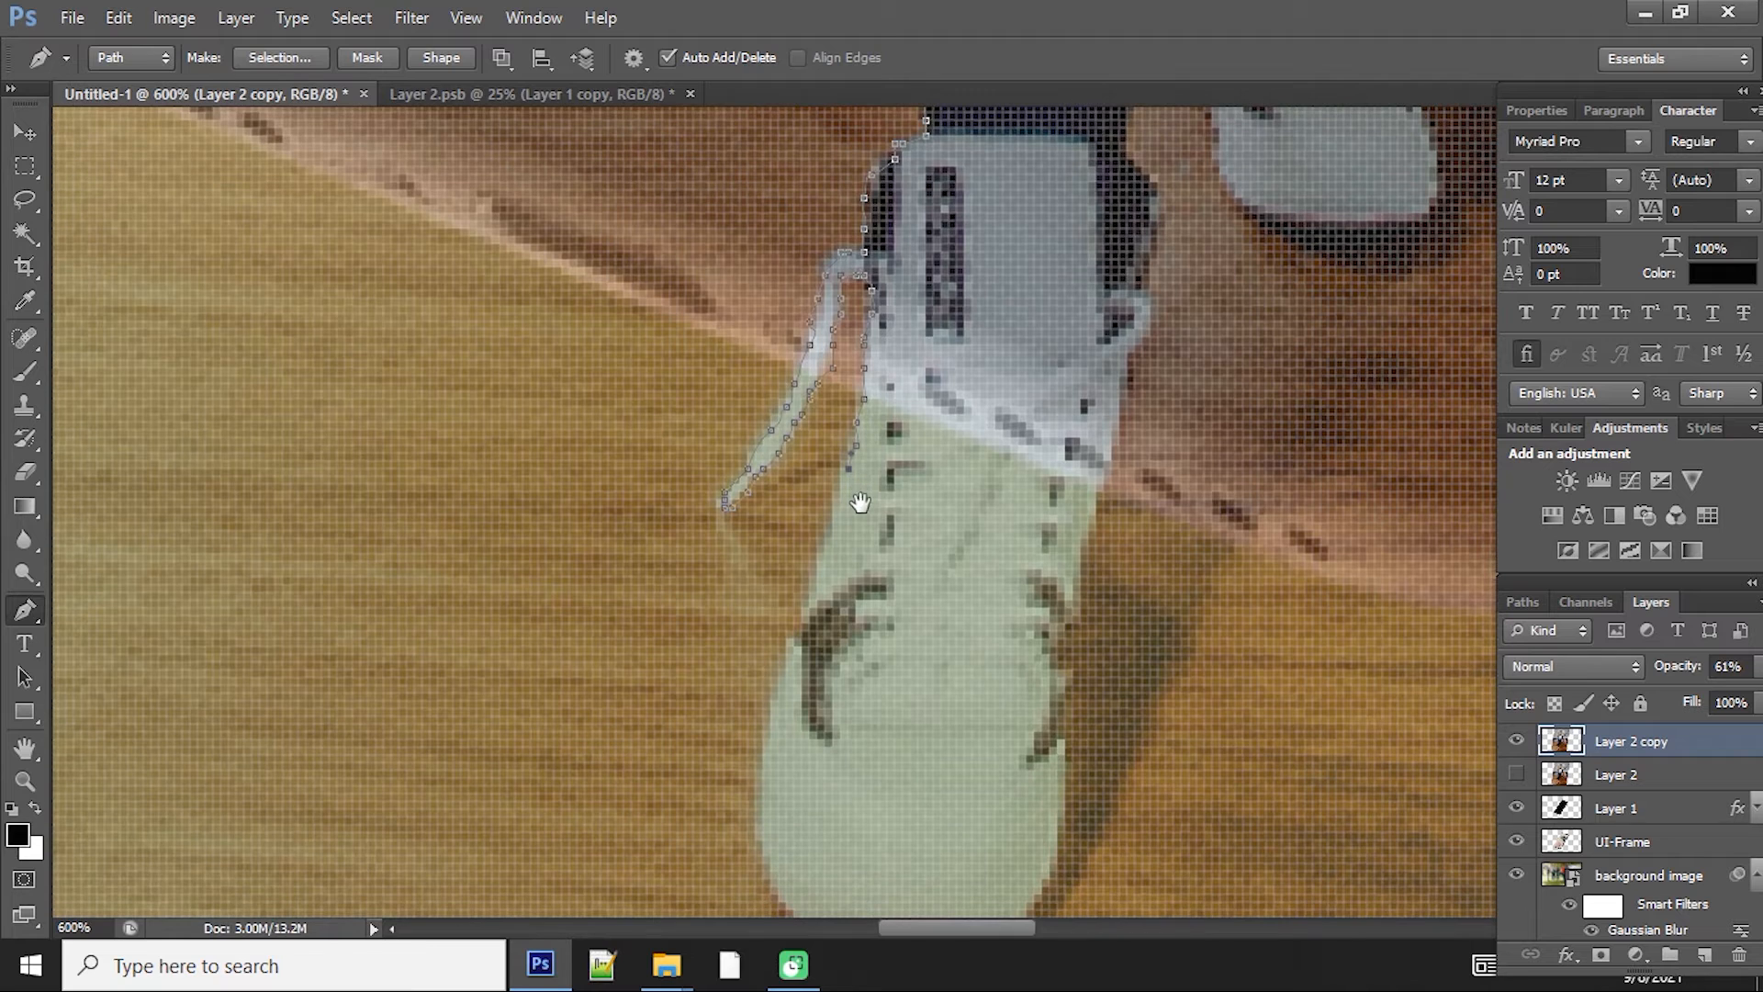
Step: Trace the Pen path down and around the toe of the front shoe
{"action": "left_click", "coordinate": [785, 646]}
{"action": "left_click", "coordinate": [778, 677]}
{"action": "left_click", "coordinate": [771, 700]}
{"action": "left_click", "coordinate": [755, 780]}
{"action": "left_click_drag", "start_coordinate": [820, 790], "coordinate": [827, 713]}
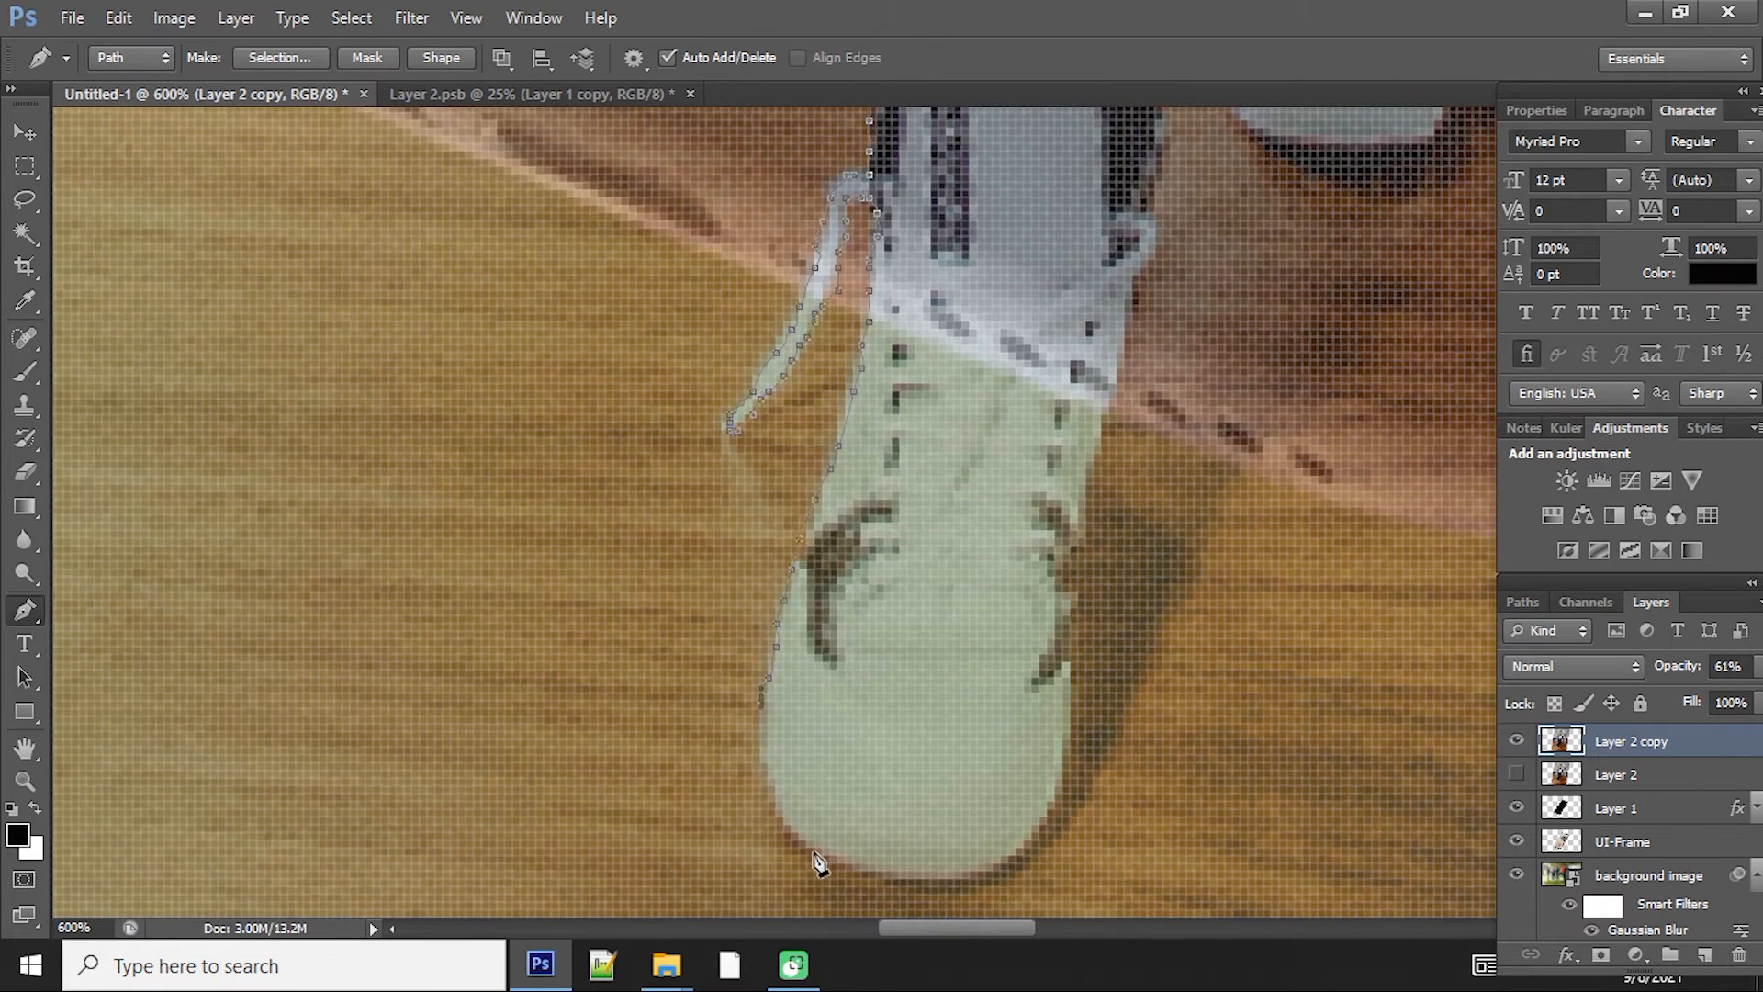
{"action": "left_click_drag", "start_coordinate": [846, 863], "coordinate": [861, 869]}
{"action": "left_click_drag", "start_coordinate": [956, 904], "coordinate": [940, 898]}
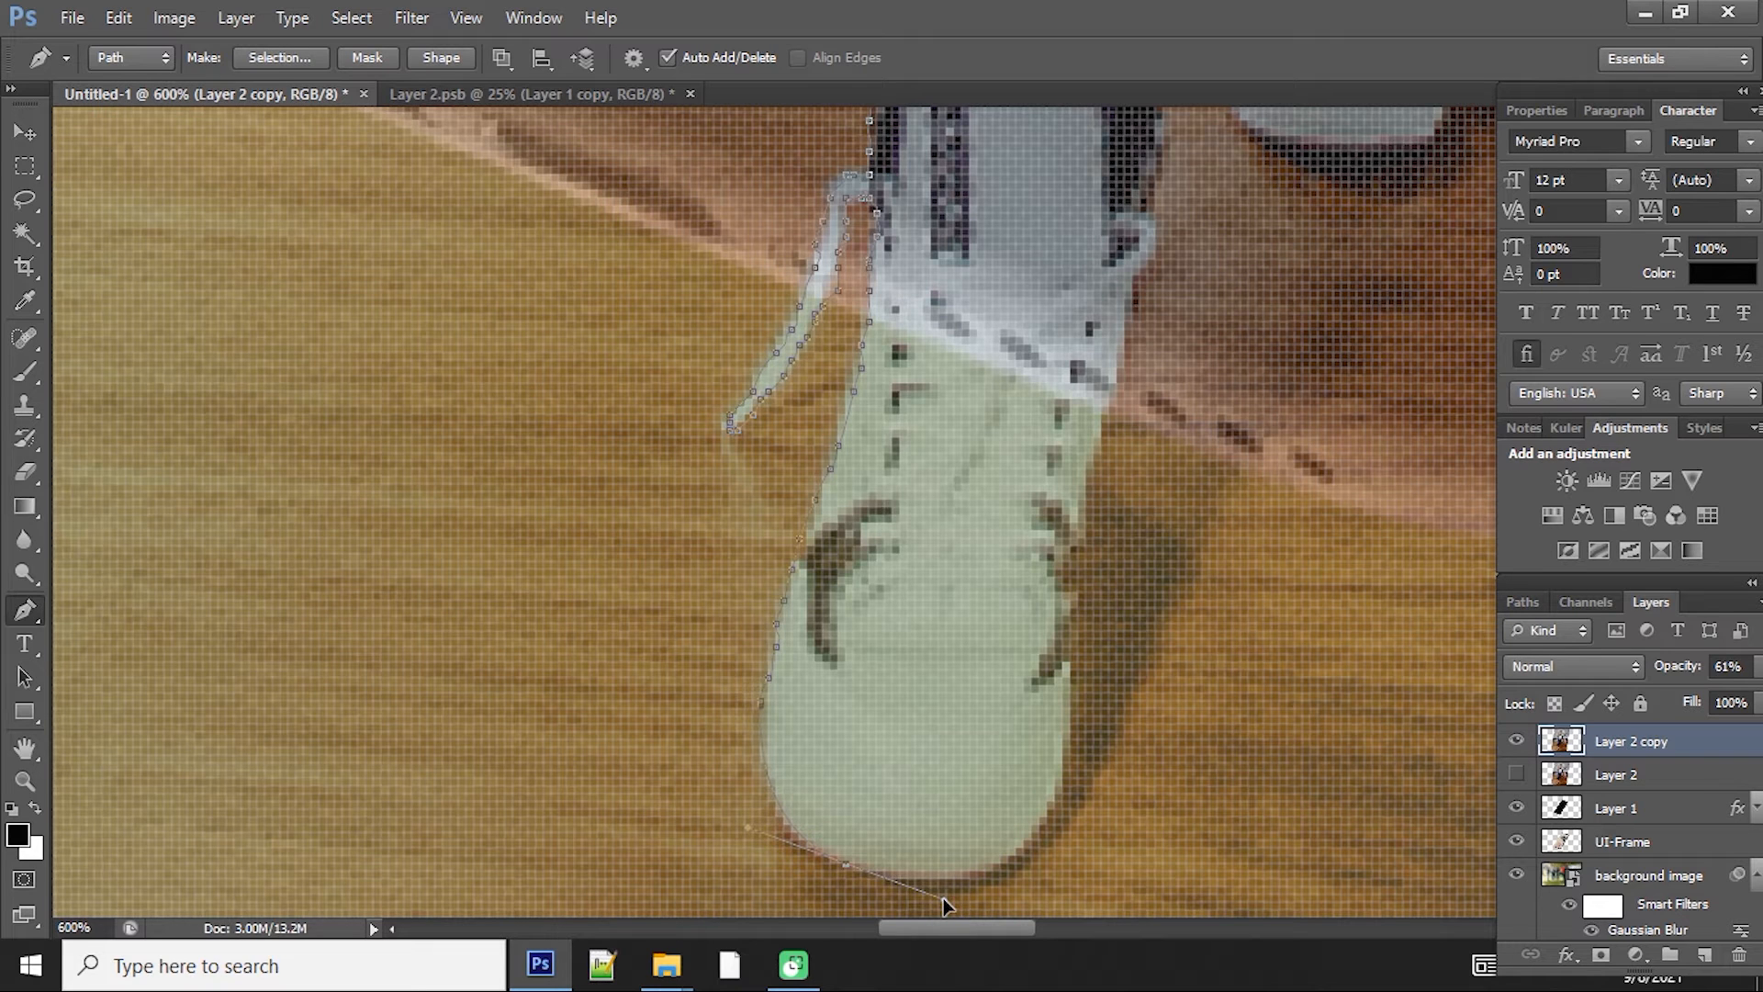
{"action": "left_click", "coordinate": [846, 869], "text": "alt"}
Step: Extend the Pen path from the shoes up the body's outer side toward the raised arm
{"action": "left_click_drag", "start_coordinate": [1085, 679], "coordinate": [1109, 590]}
{"action": "left_click", "coordinate": [1071, 755], "text": "alt"}
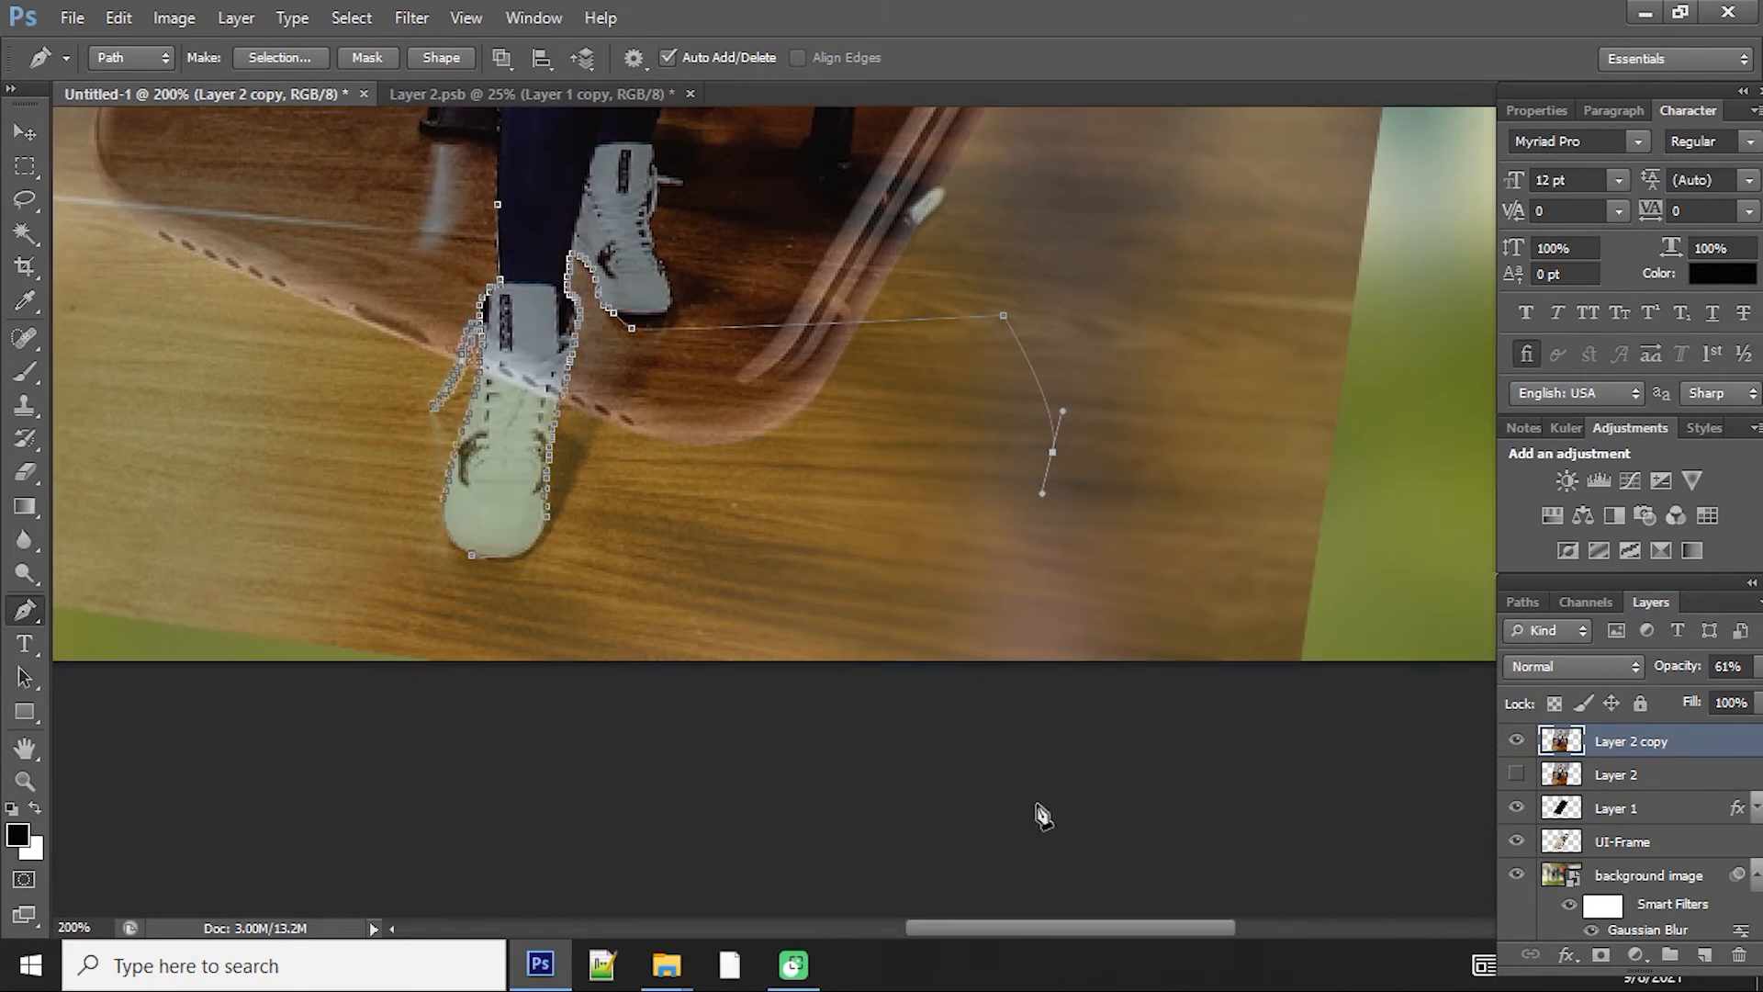
{"action": "key", "text": "ctrl+z"}
{"action": "key", "text": "ctrl+minus"}
{"action": "key", "text": "ctrl+minus"}
{"action": "left_click", "coordinate": [929, 511]}
{"action": "left_click_drag", "start_coordinate": [958, 352], "coordinate": [965, 341]}
{"action": "key", "text": "z"}
{"action": "left_click_drag", "start_coordinate": [1055, 374], "coordinate": [1028, 380]}
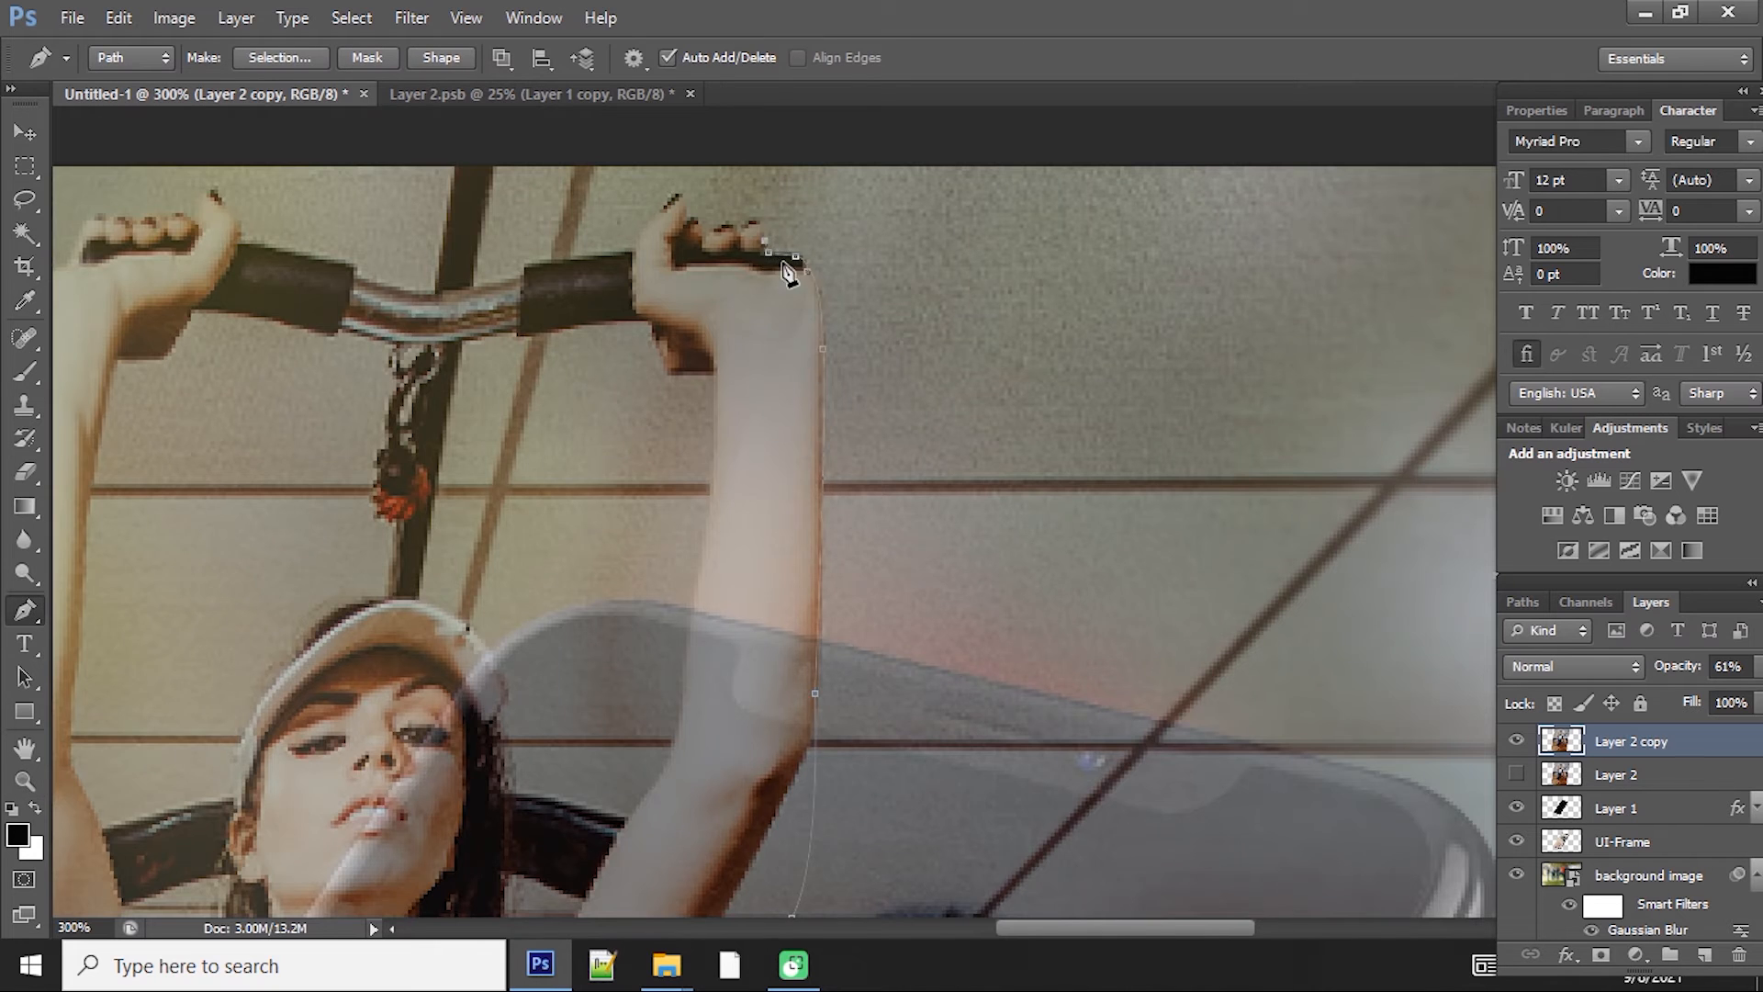
Step: Zoom in and trace the Pen path around the fingers of the right hand gripping the bar
{"action": "key", "text": "ctrl+plus"}
{"action": "key", "text": "ctrl+plus"}
{"action": "key", "text": "ctrl+plus"}
{"action": "key", "text": "ctrl+plus"}
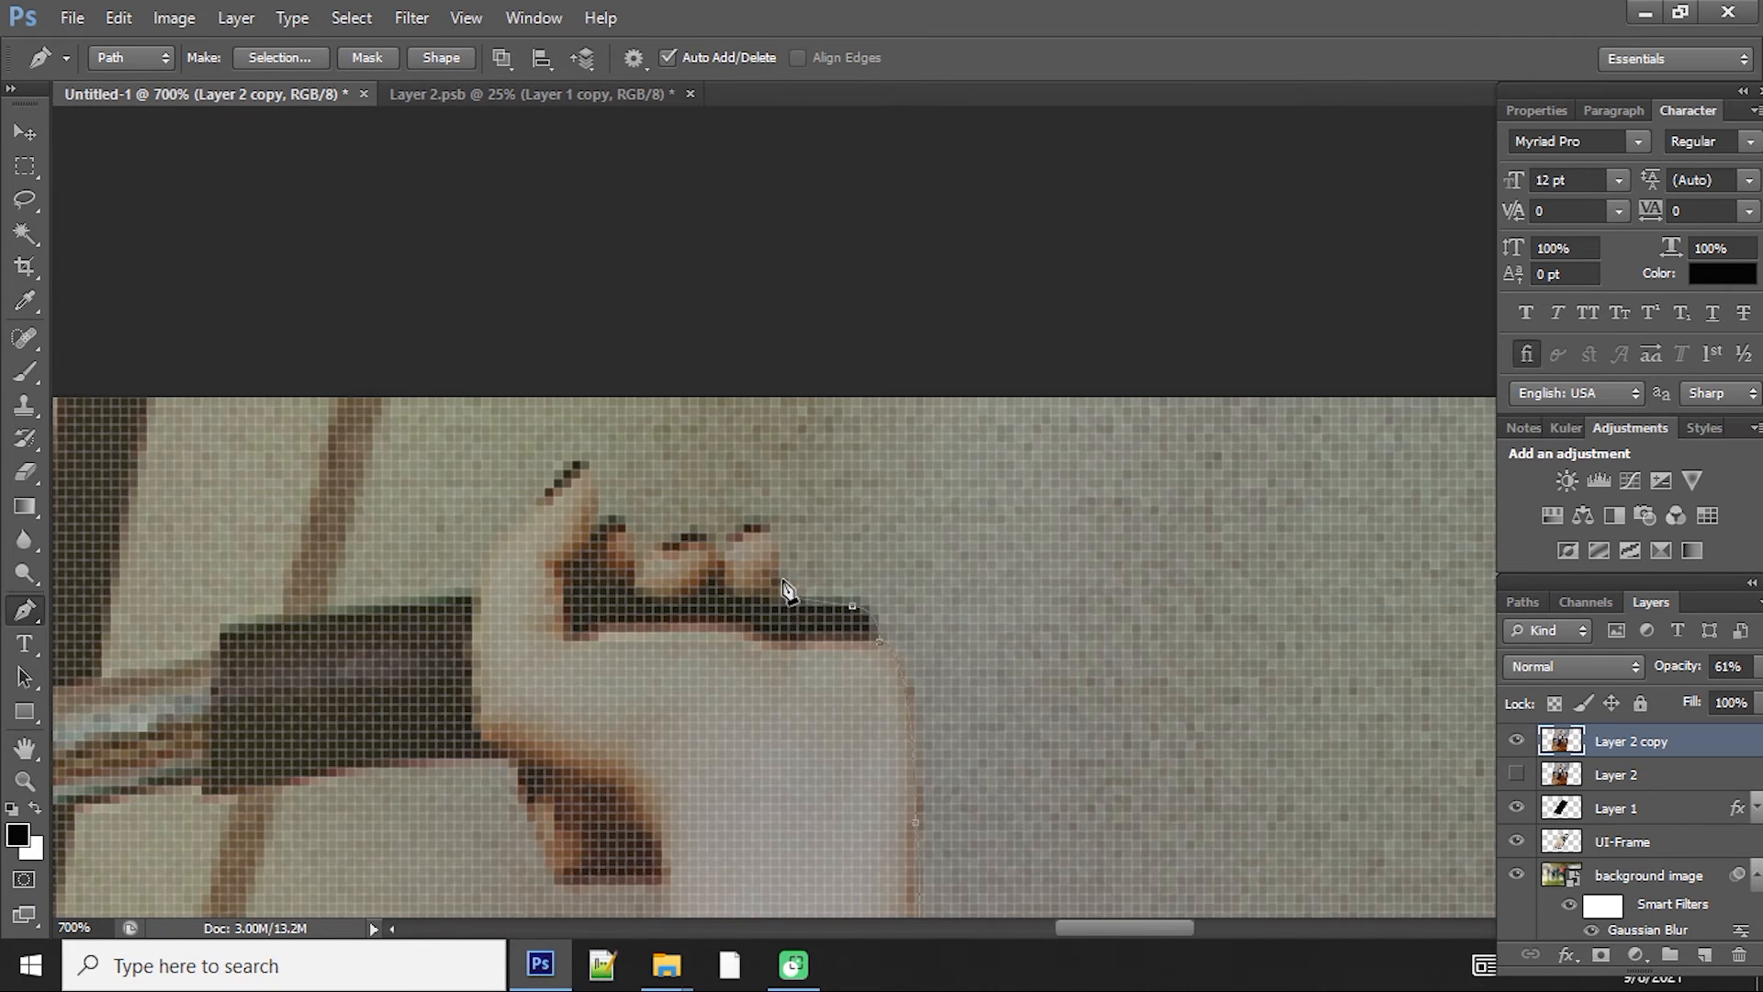
{"action": "left_click", "coordinate": [781, 580]}
{"action": "left_click", "coordinate": [753, 524]}
{"action": "left_click", "coordinate": [717, 542]}
{"action": "left_click", "coordinate": [663, 542]}
{"action": "key", "text": "ctrl+minus"}
{"action": "left_click", "coordinate": [642, 511]}
{"action": "left_click", "coordinate": [632, 465]}
{"action": "left_click_drag", "start_coordinate": [583, 498], "coordinate": [575, 509]}
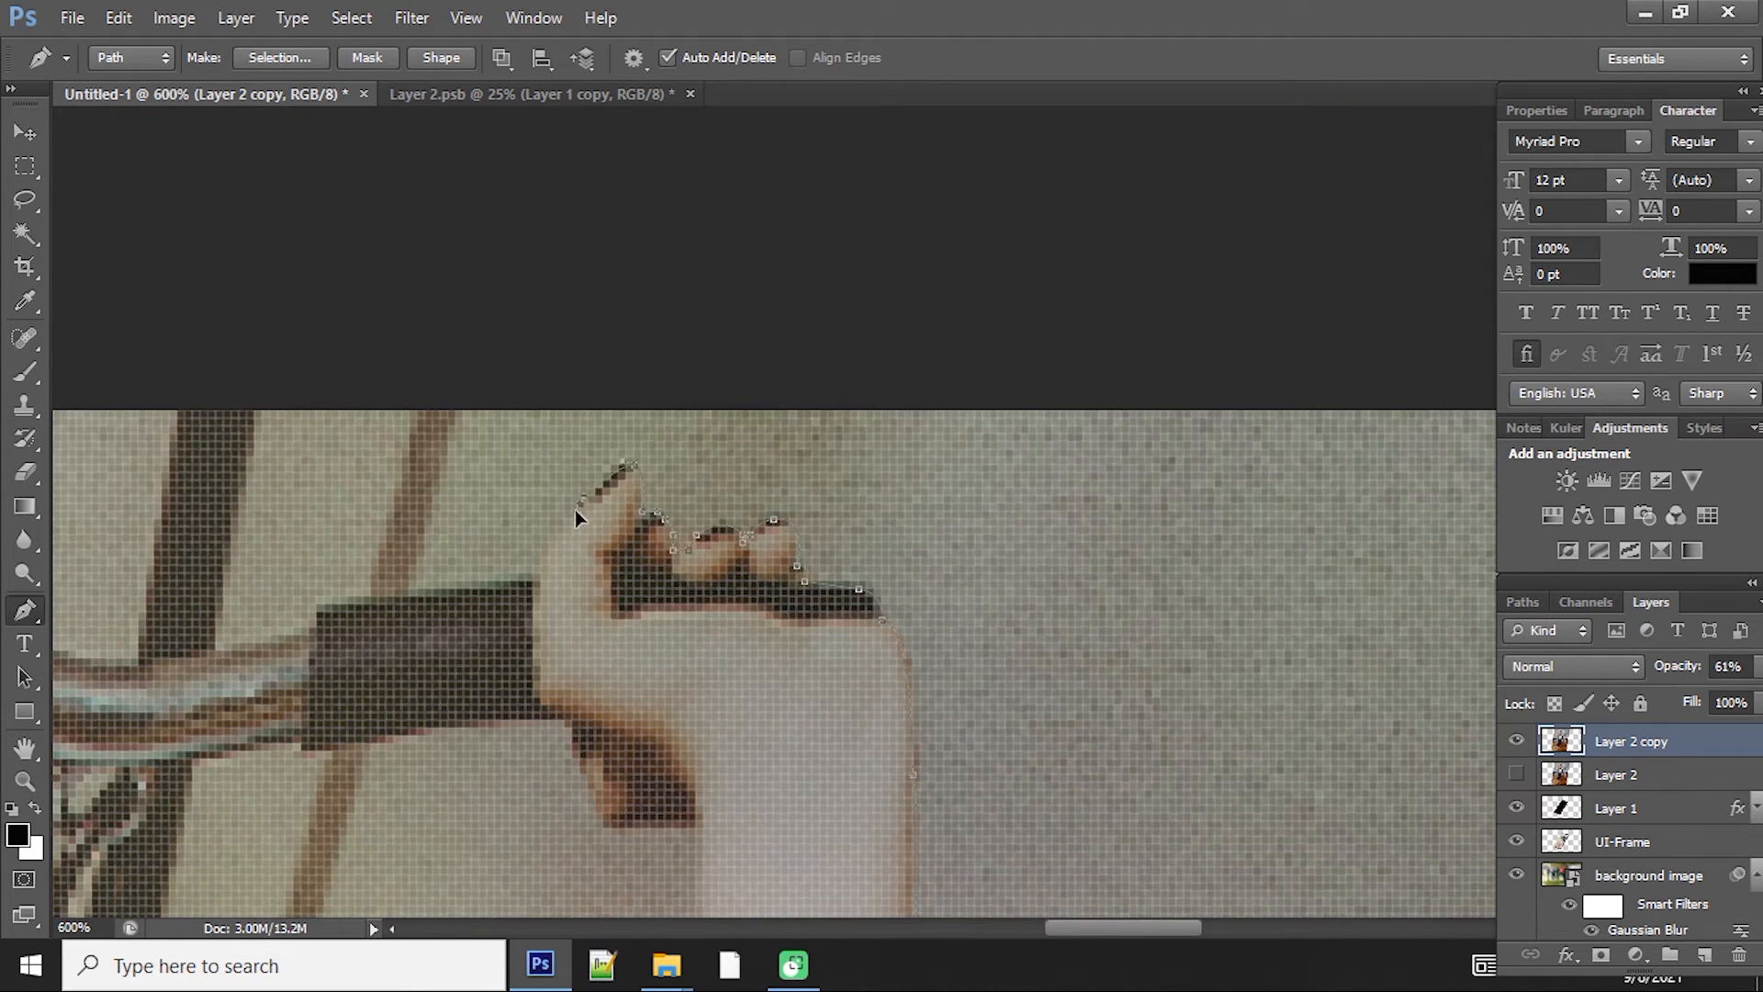
Step: Continue the Pen path along the bar's handle and around the fingers of the left hand
{"action": "key", "text": "ctrl+minus"}
{"action": "key", "text": "ctrl+minus"}
{"action": "left_click", "coordinate": [559, 562]}
{"action": "left_click", "coordinate": [405, 496]}
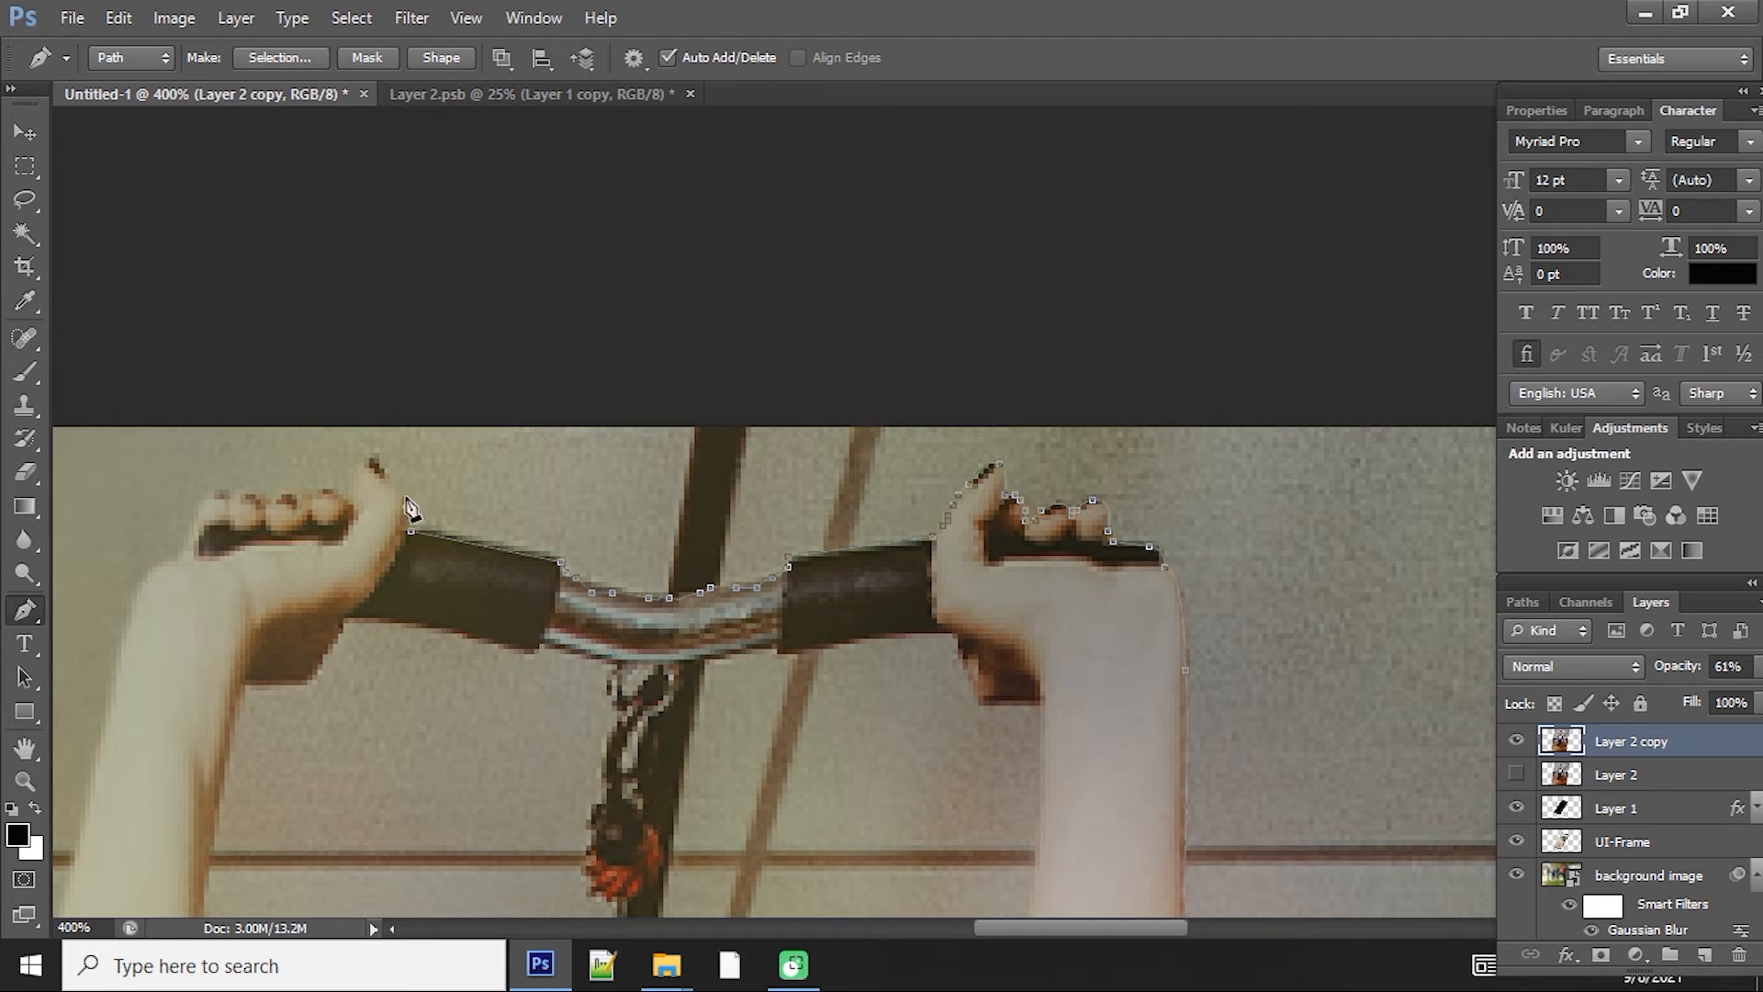
{"action": "left_click", "coordinate": [343, 495]}
{"action": "left_click", "coordinate": [231, 488]}
{"action": "left_click_drag", "start_coordinate": [183, 863], "coordinate": [680, 493]}
Step: Trace the Pen path down the body's left side back to the front leg to complete the outline
{"action": "left_click", "coordinate": [532, 673]}
{"action": "left_click_drag", "start_coordinate": [642, 881], "coordinate": [681, 395]}
{"action": "left_click_drag", "start_coordinate": [733, 623], "coordinate": [736, 626]}
{"action": "left_click_drag", "start_coordinate": [777, 770], "coordinate": [824, 572]}
{"action": "key", "text": "ctrl+minus"}
{"action": "left_click", "coordinate": [814, 657]}
{"action": "left_click_drag", "start_coordinate": [826, 854], "coordinate": [1038, 119]}
{"action": "left_click", "coordinate": [1001, 400]}
{"action": "left_click_drag", "start_coordinate": [954, 575], "coordinate": [964, 597]}
{"action": "left_click", "coordinate": [1056, 761]}
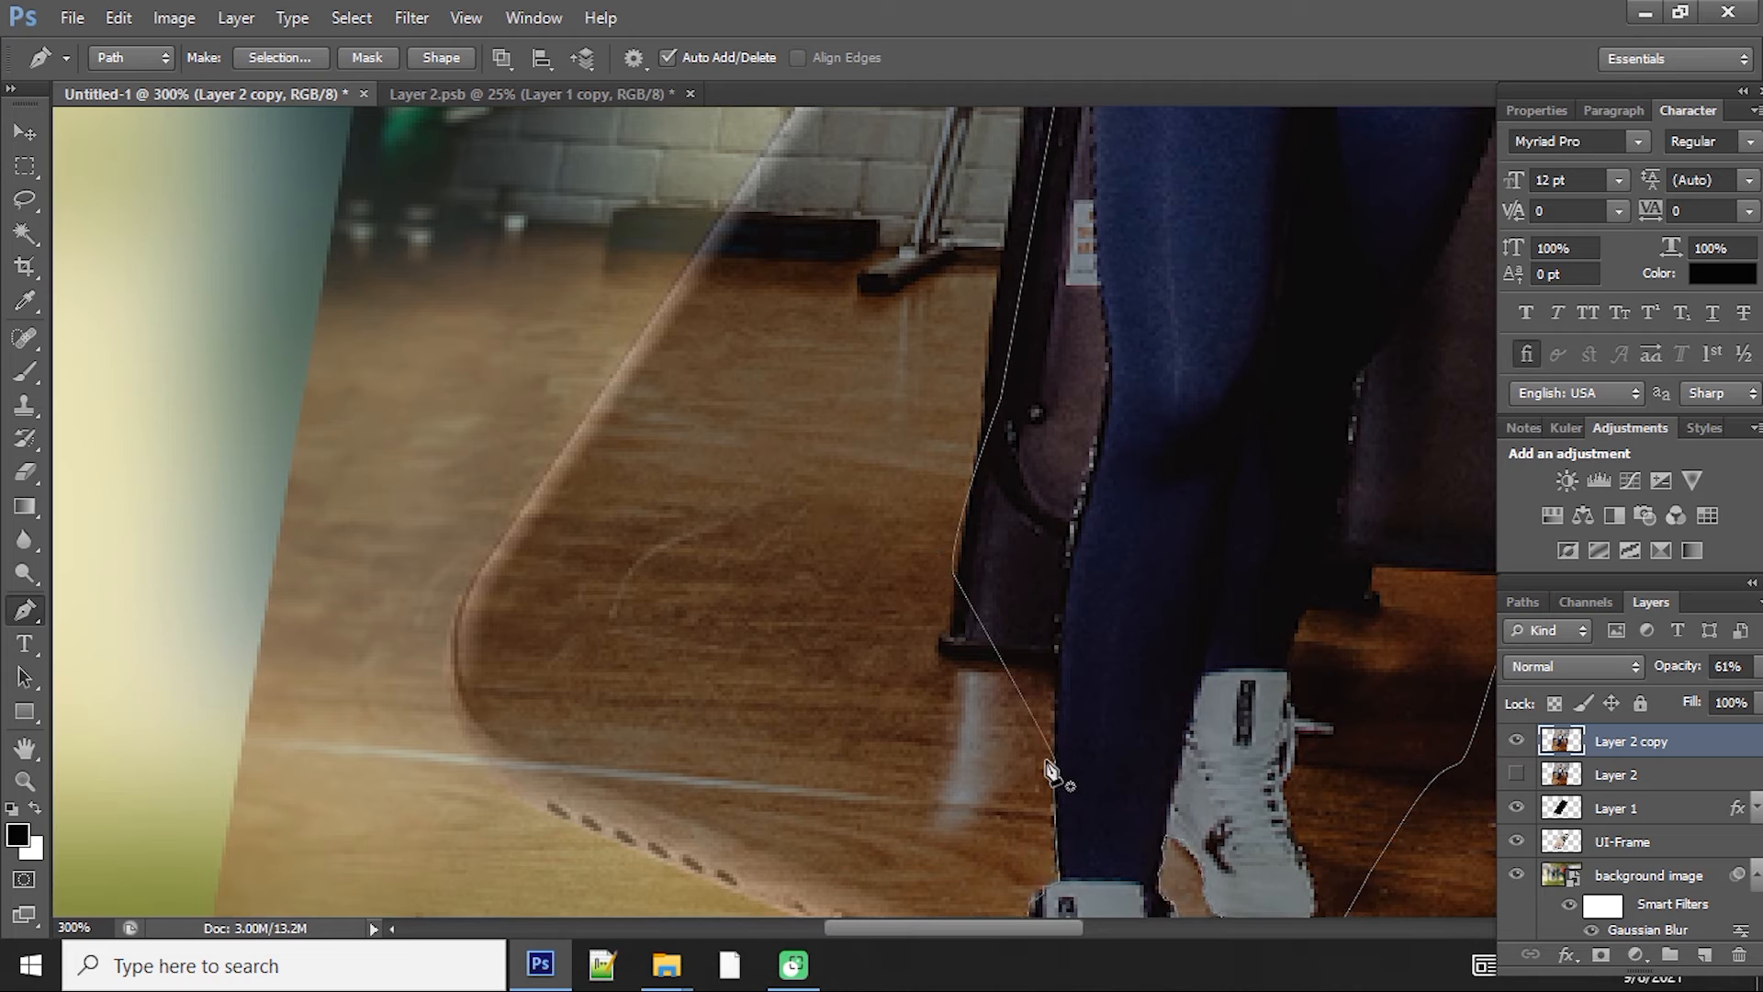
Step: Move Layer 2 copy beneath Layer 2, then make Layer 2 visible and active
{"action": "key", "text": "ctrl+bracketleft"}
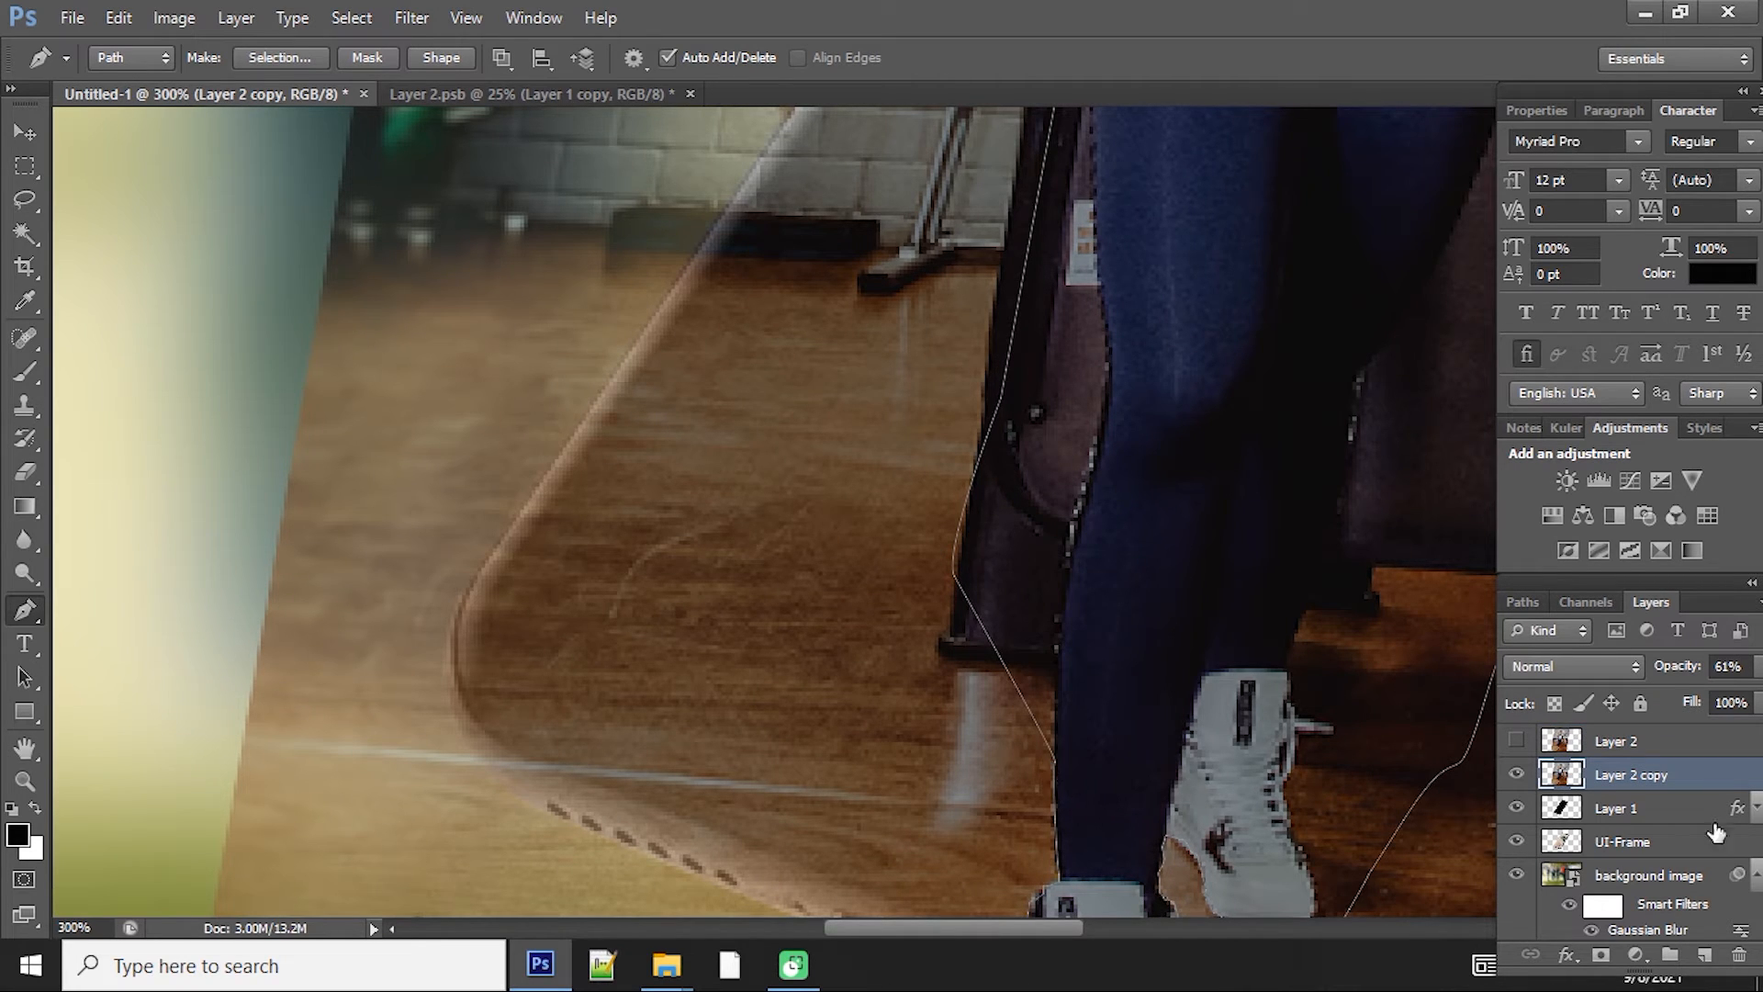
{"action": "left_click", "coordinate": [1516, 741]}
{"action": "left_click", "coordinate": [1609, 742]}
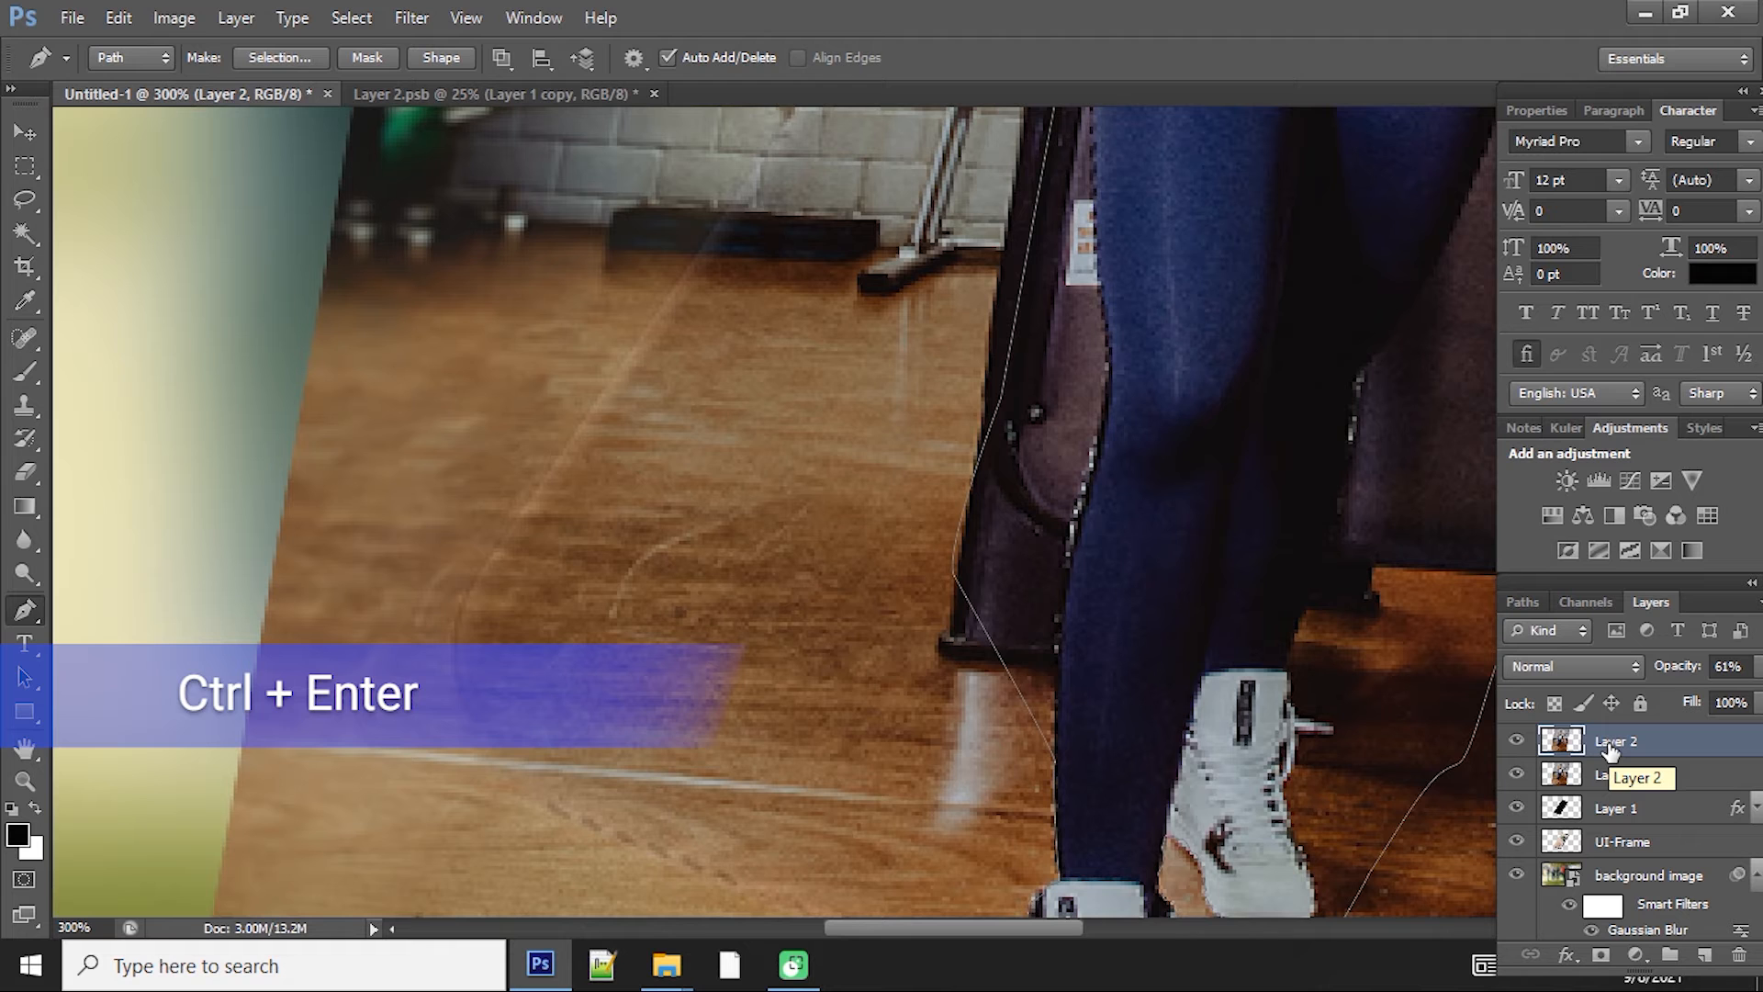
Step: Convert the Pen path to a selection and invert it with Layer 2 active
{"action": "key", "text": "ctrl+Return"}
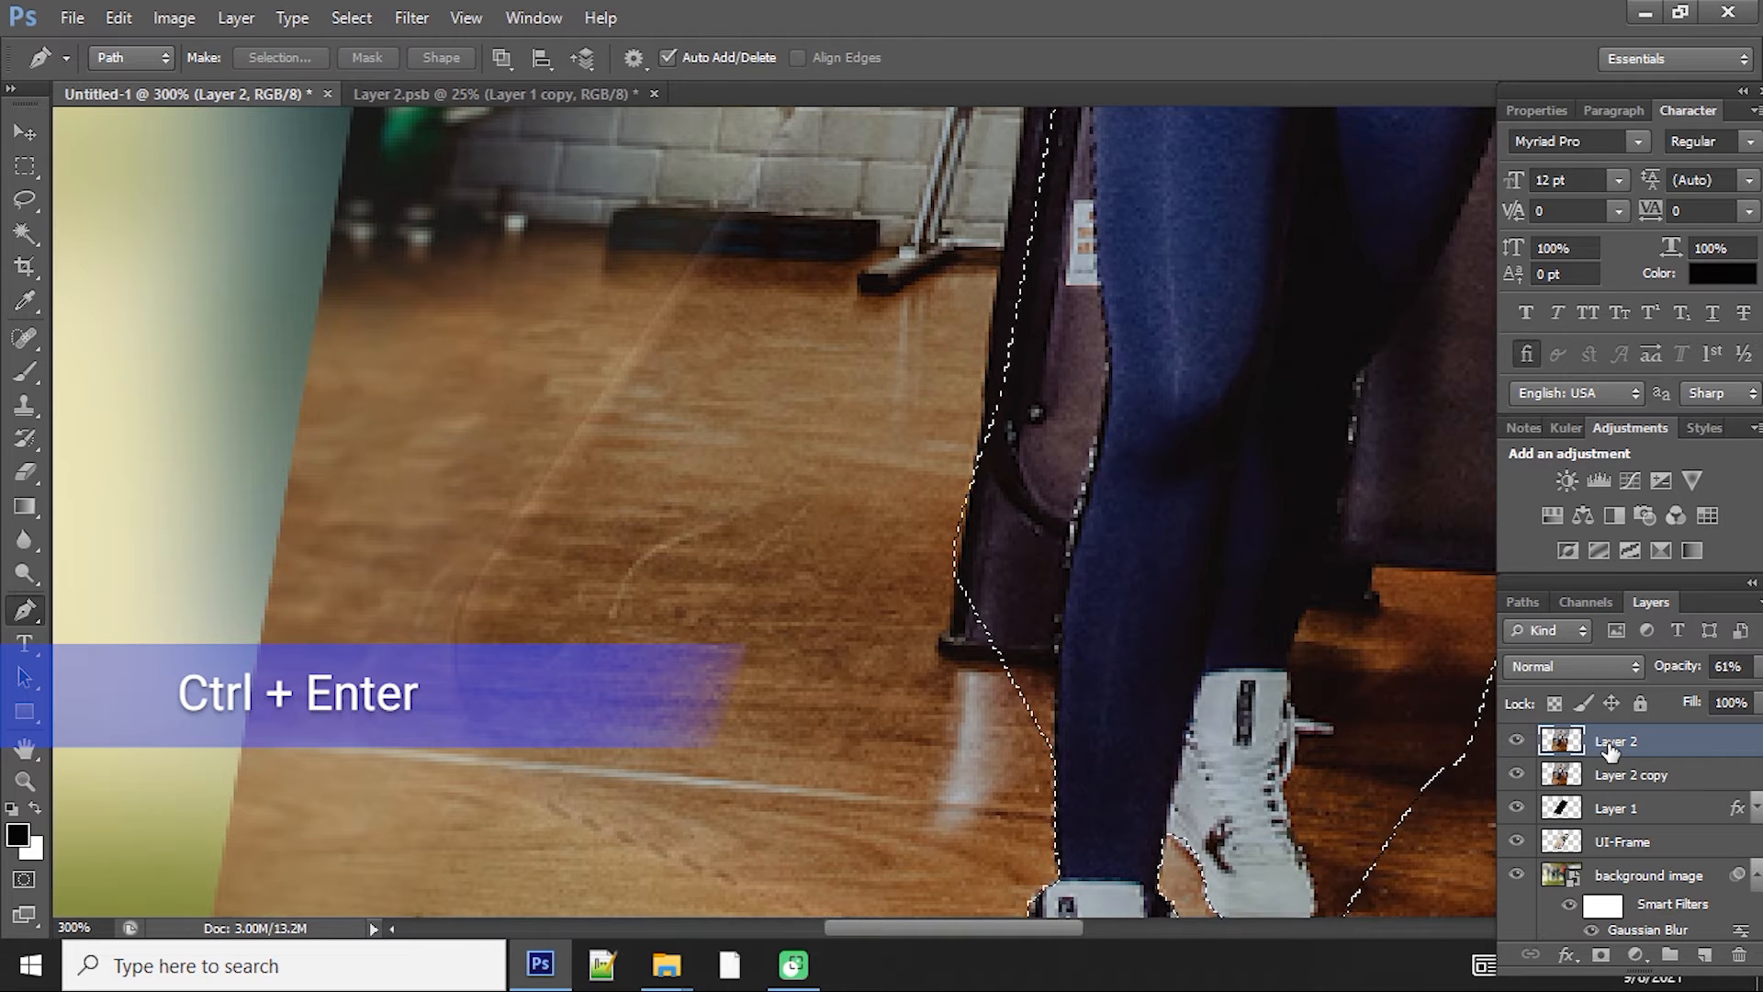
{"action": "key", "text": "ctrl+minus"}
{"action": "key", "text": "ctrl+minus"}
{"action": "key", "text": "ctrl+minus"}
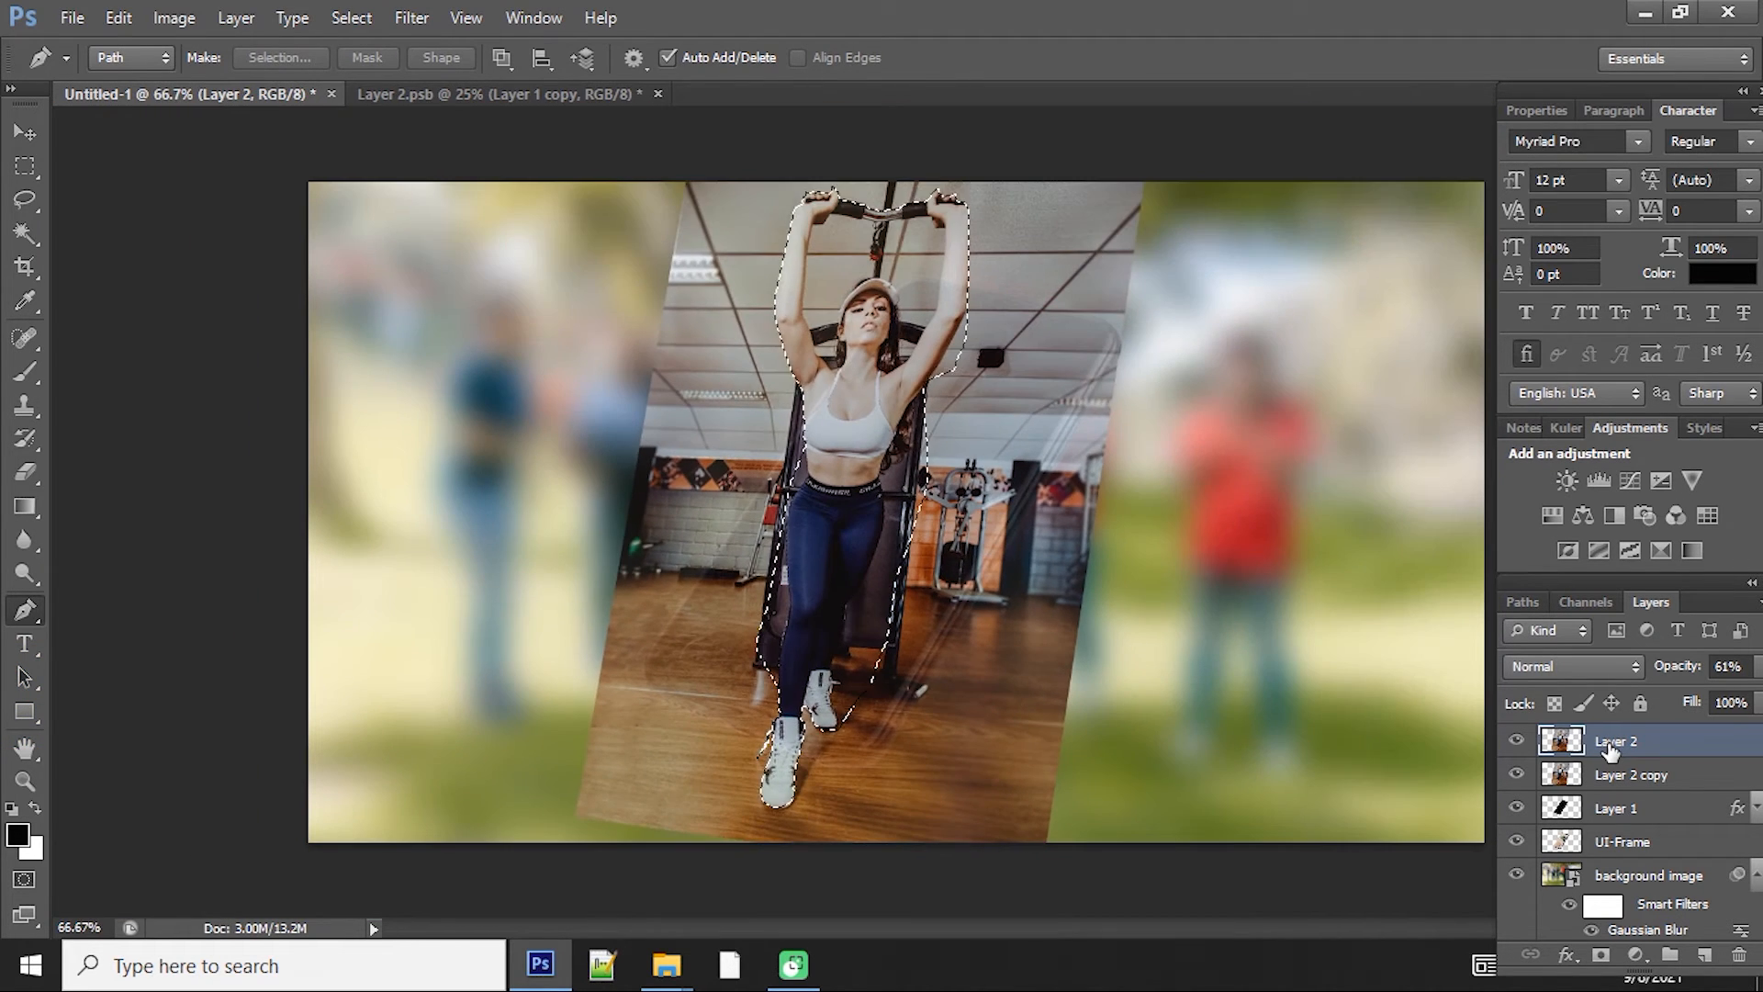
{"action": "key", "text": "ctrl+z"}
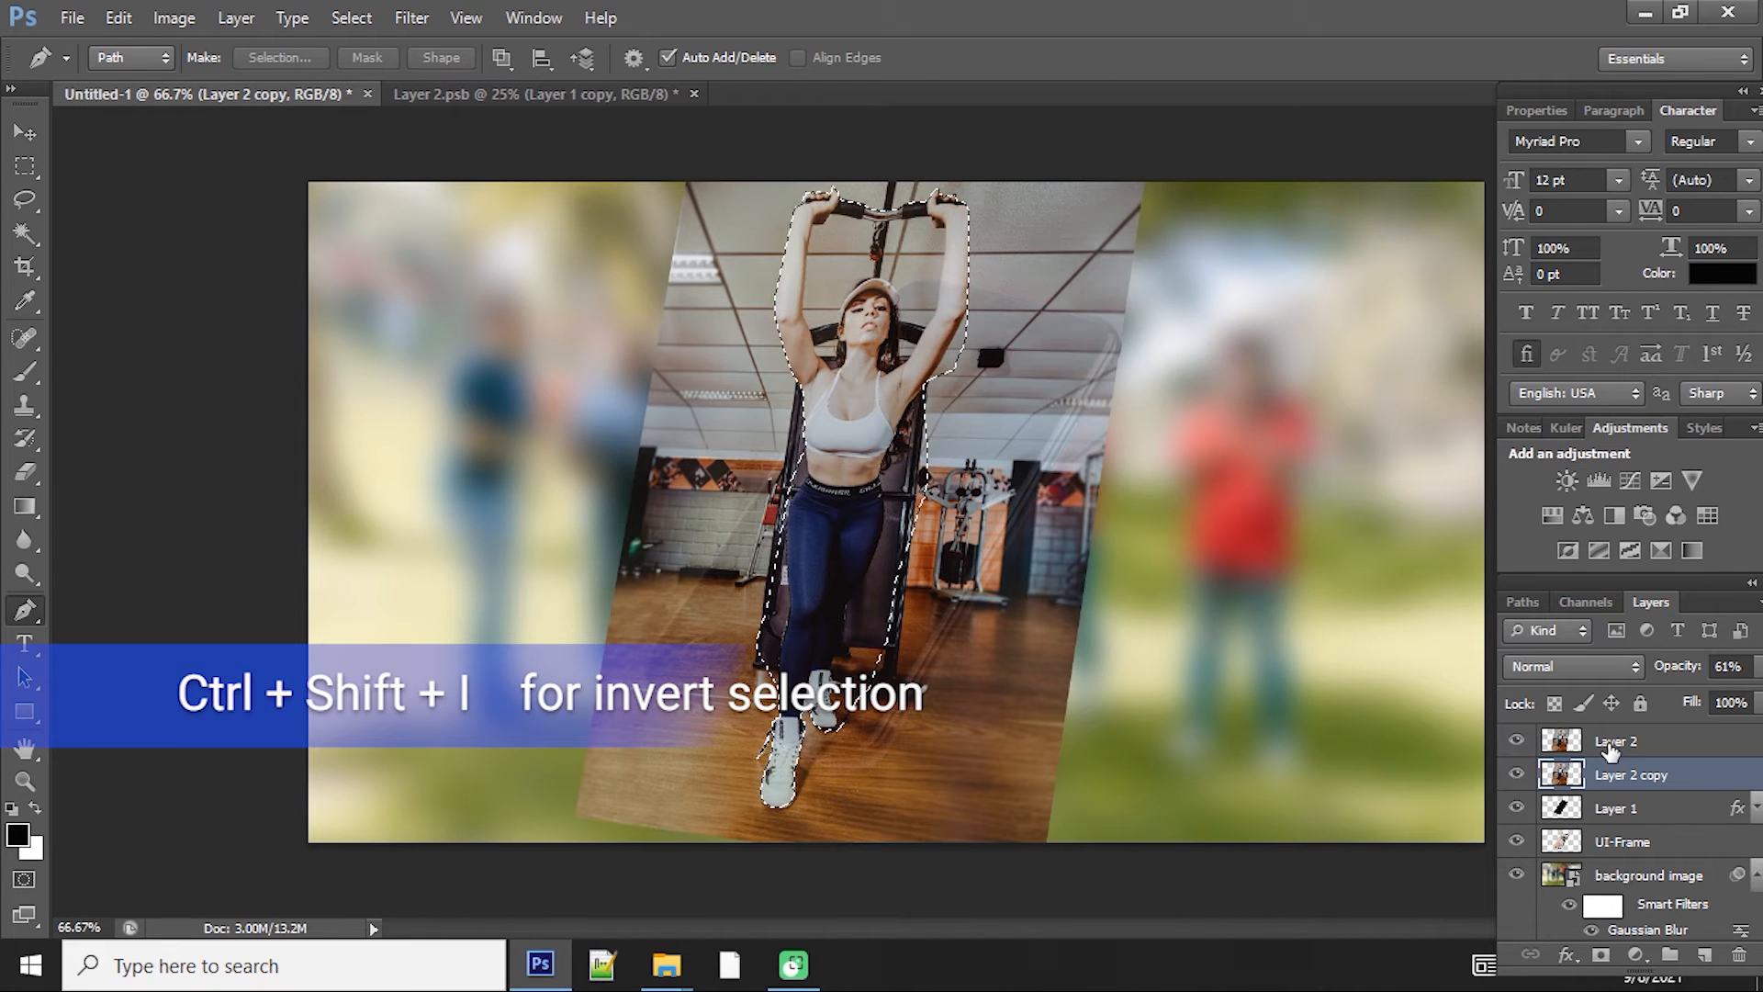
{"action": "left_click", "coordinate": [1608, 748]}
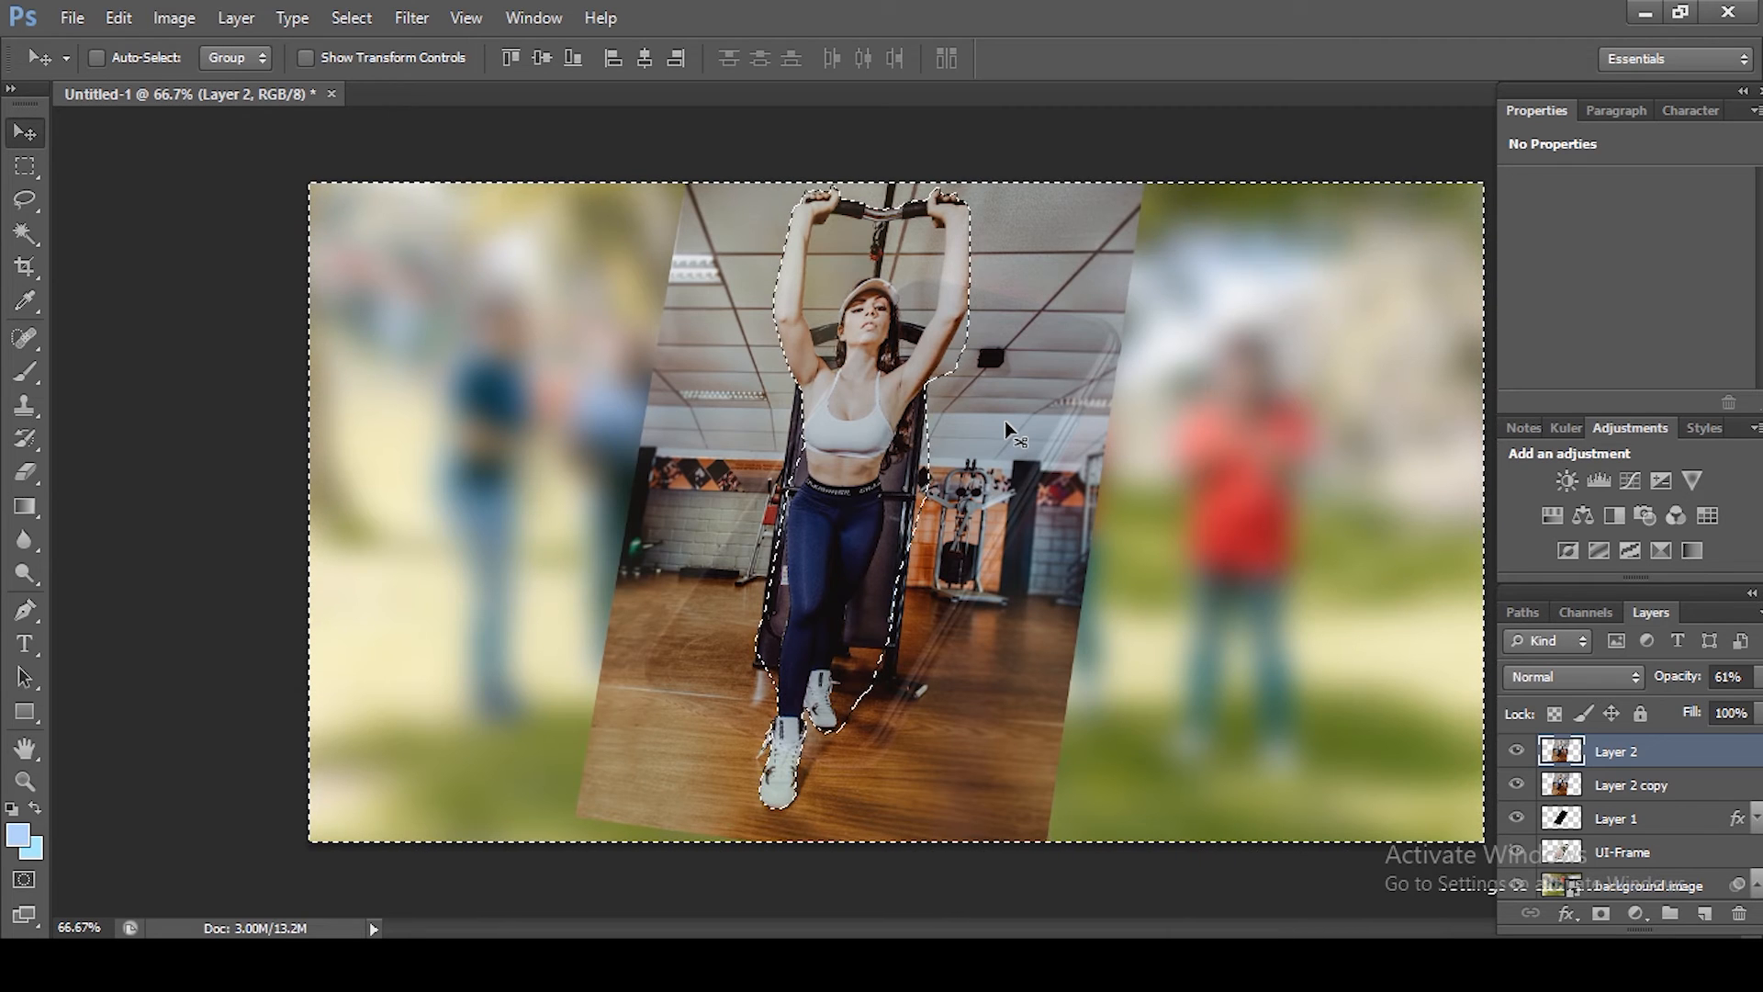
Step: Feather the inverted selection by 0.5 pixels, delete the background around the woman from Layer 2, and deselect
{"action": "key", "text": "shift+F6"}
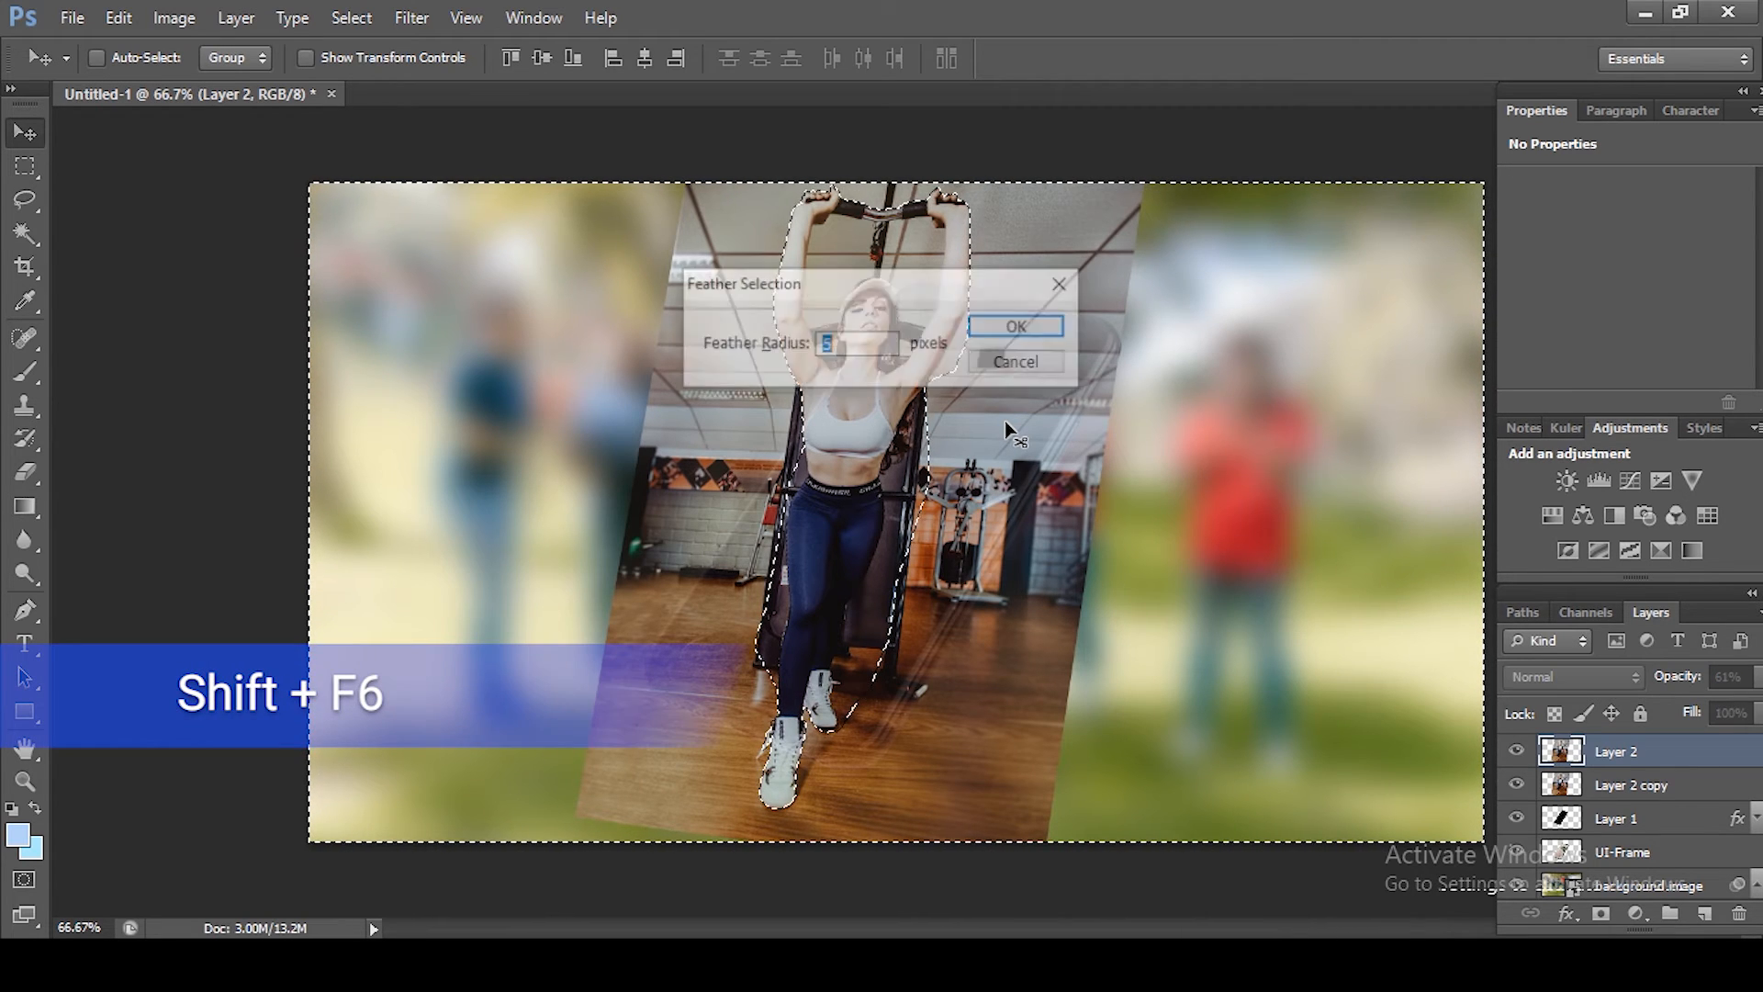
{"action": "type", "text": "0."}
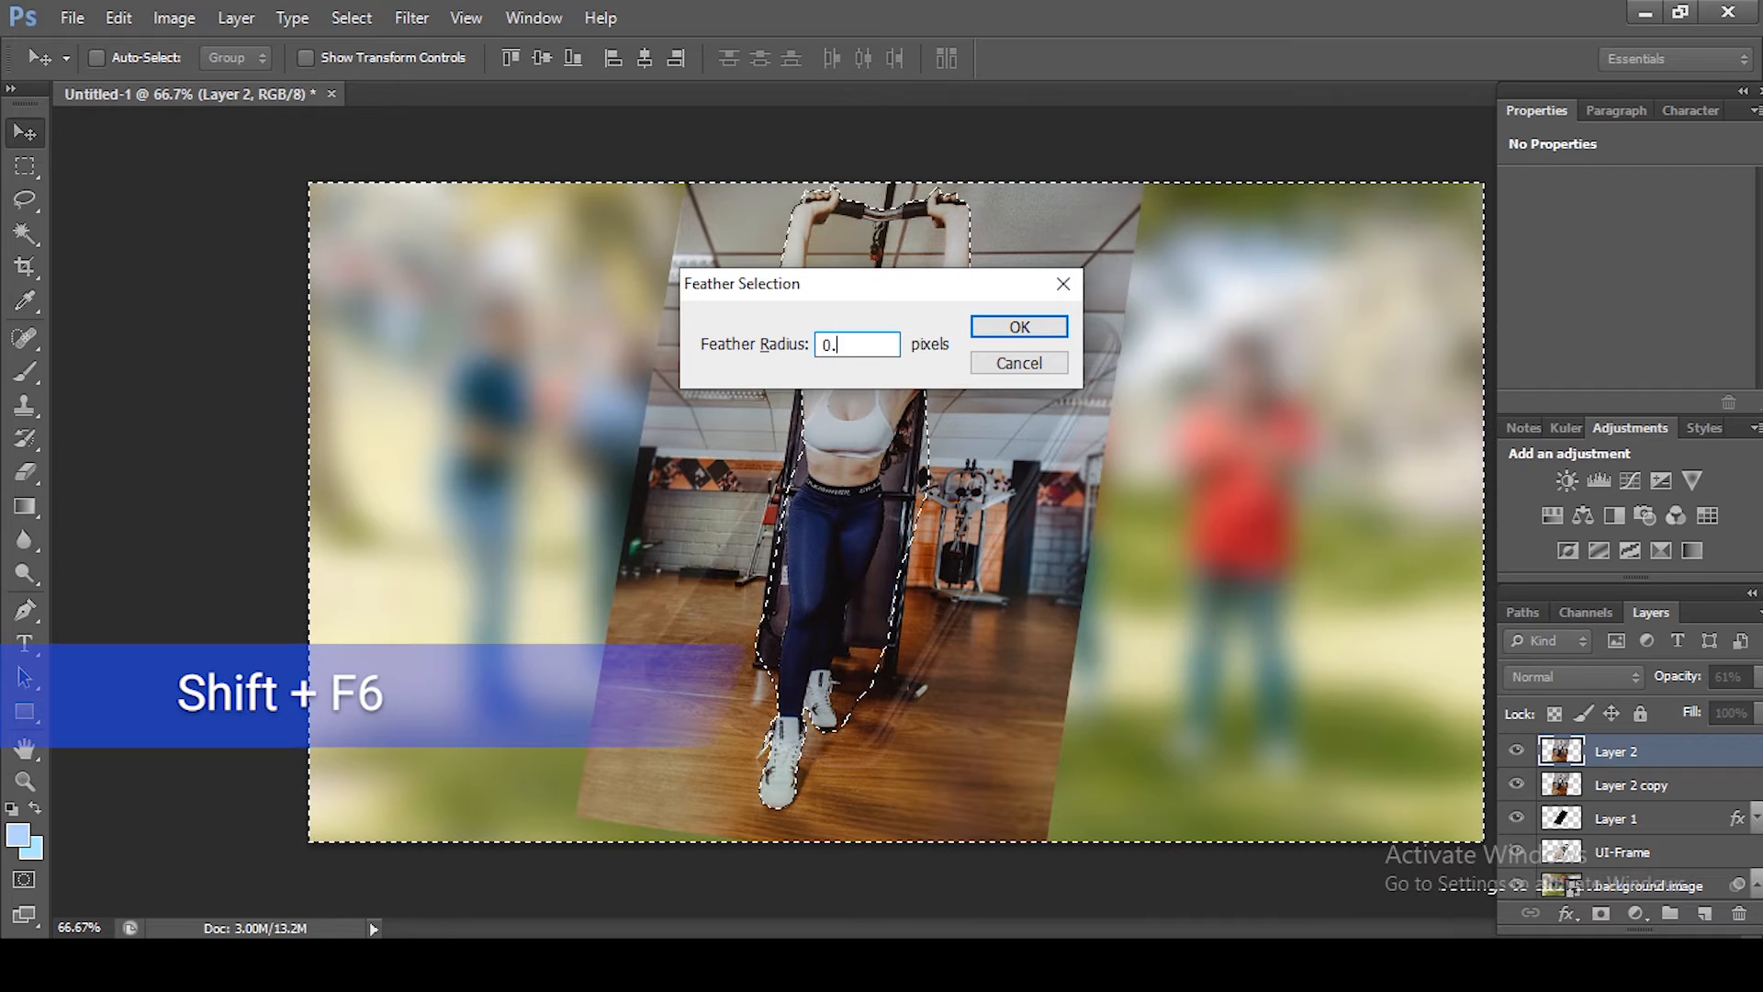
{"action": "type", "text": "8"}
{"action": "key", "text": "Return"}
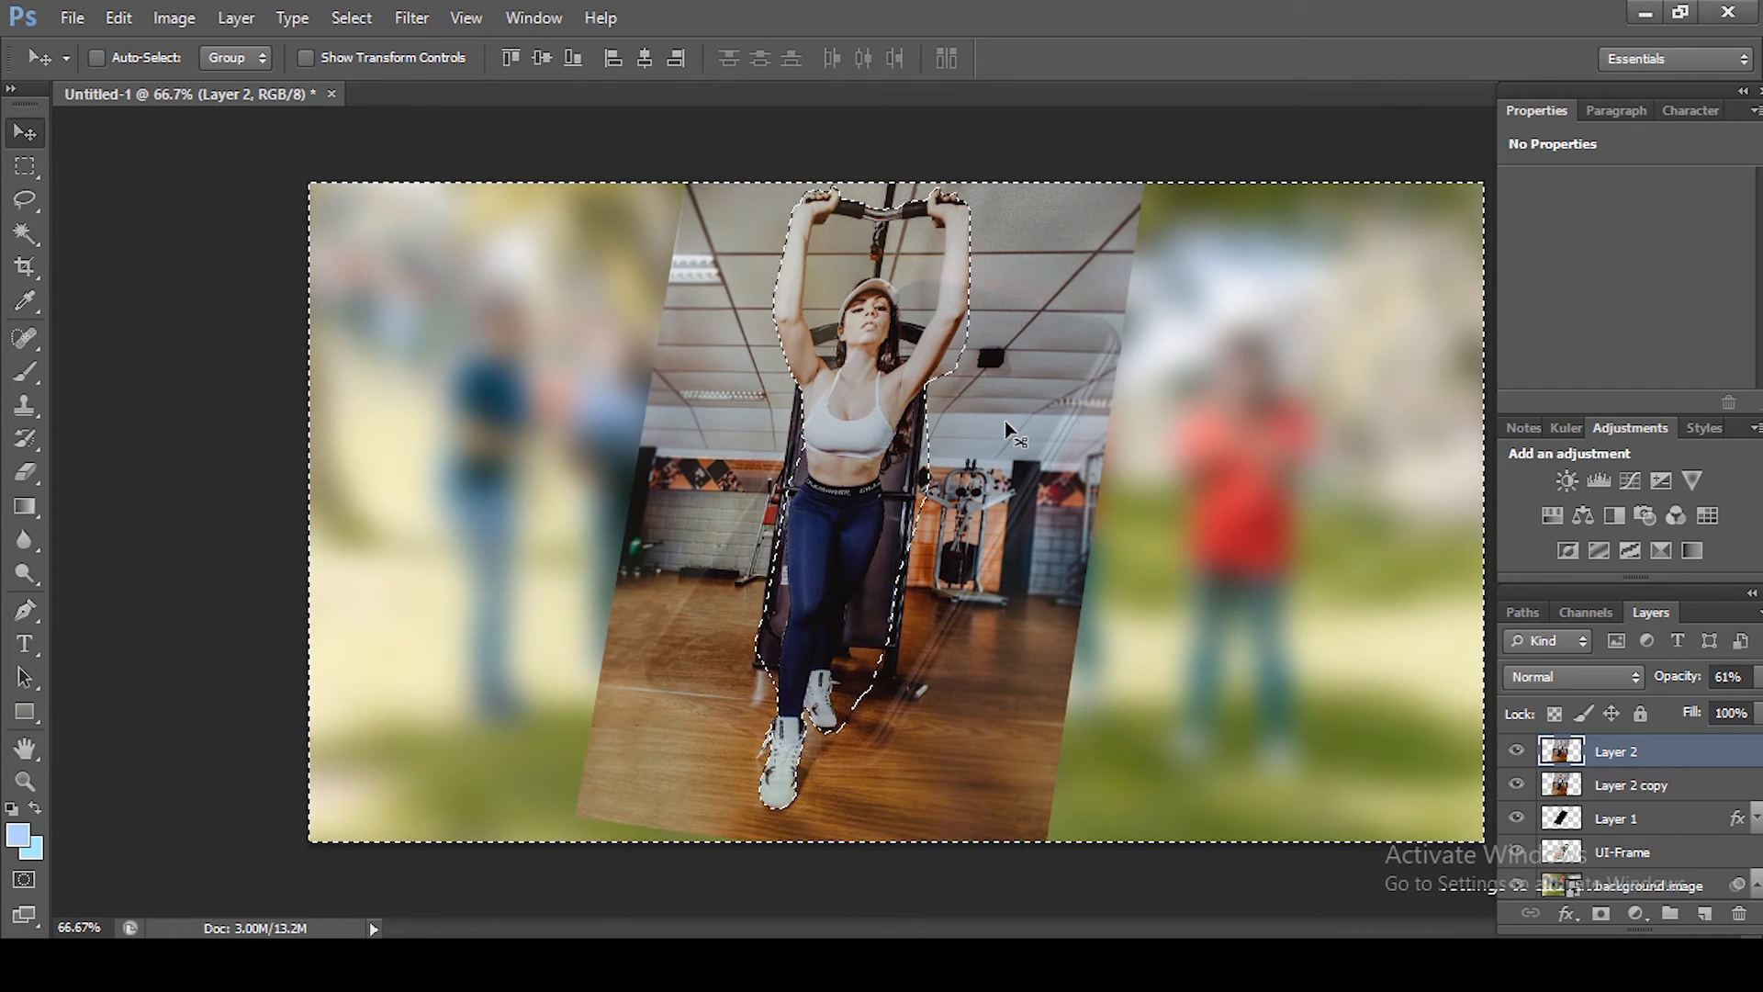
{"action": "key", "text": "Delete"}
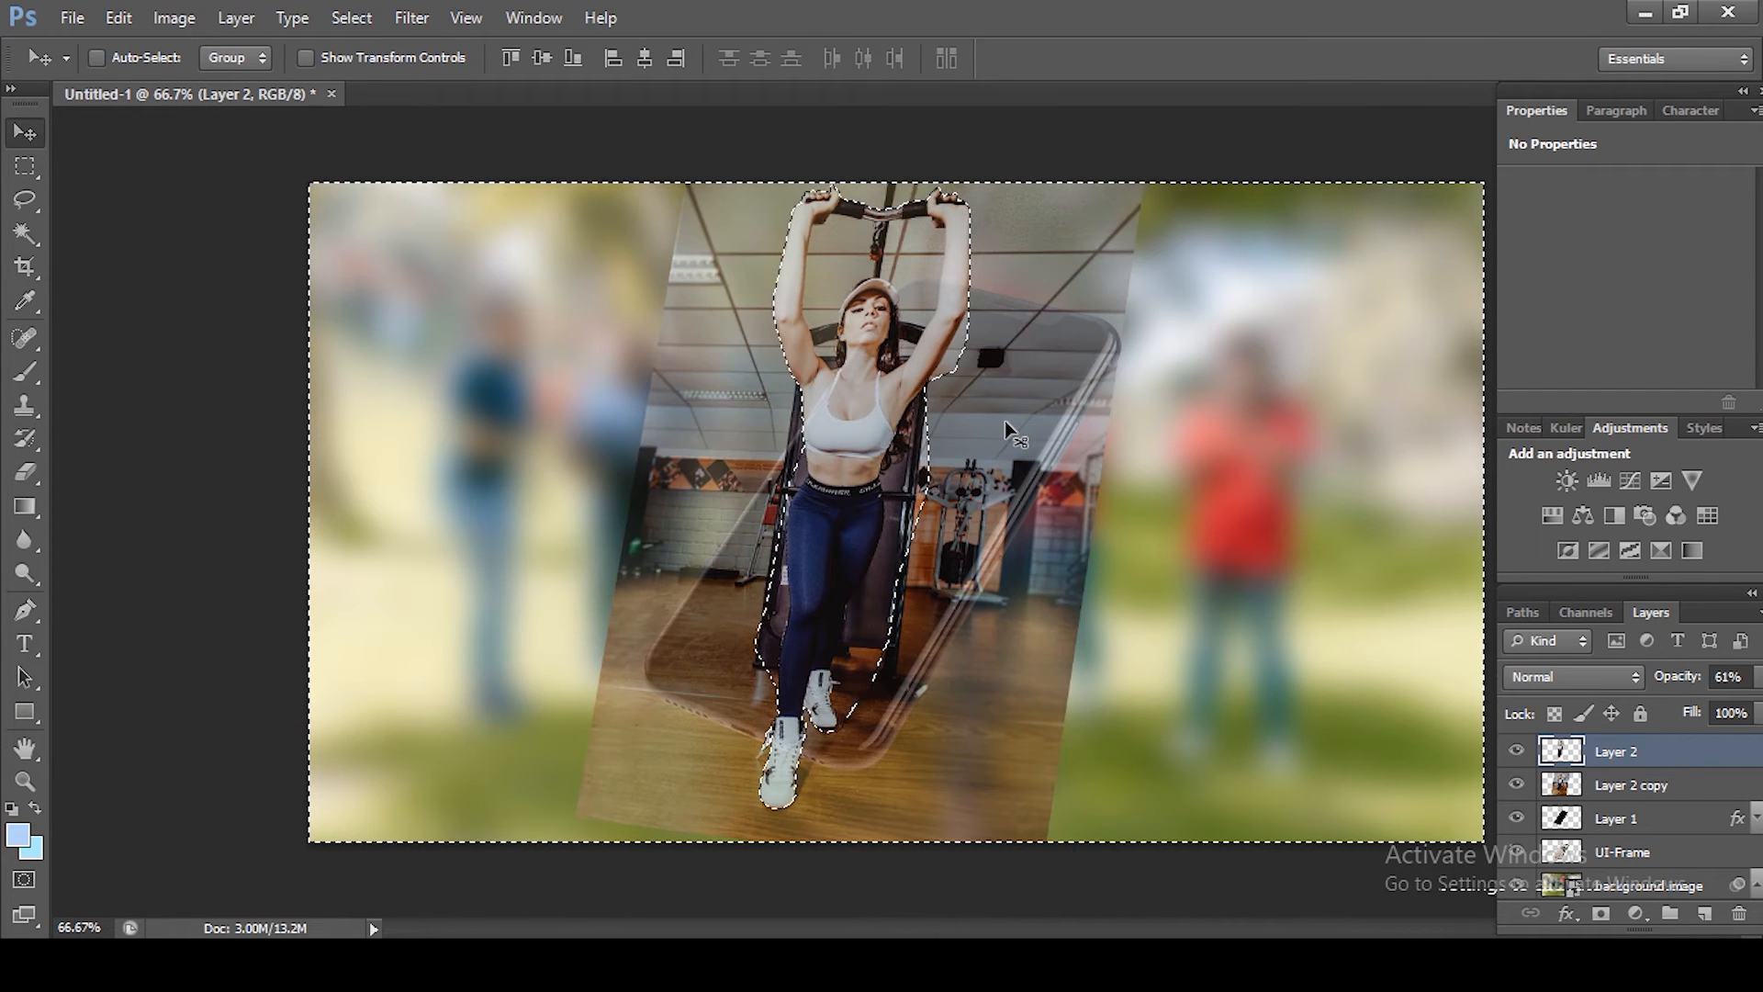
{"action": "key", "text": "ctrl+d"}
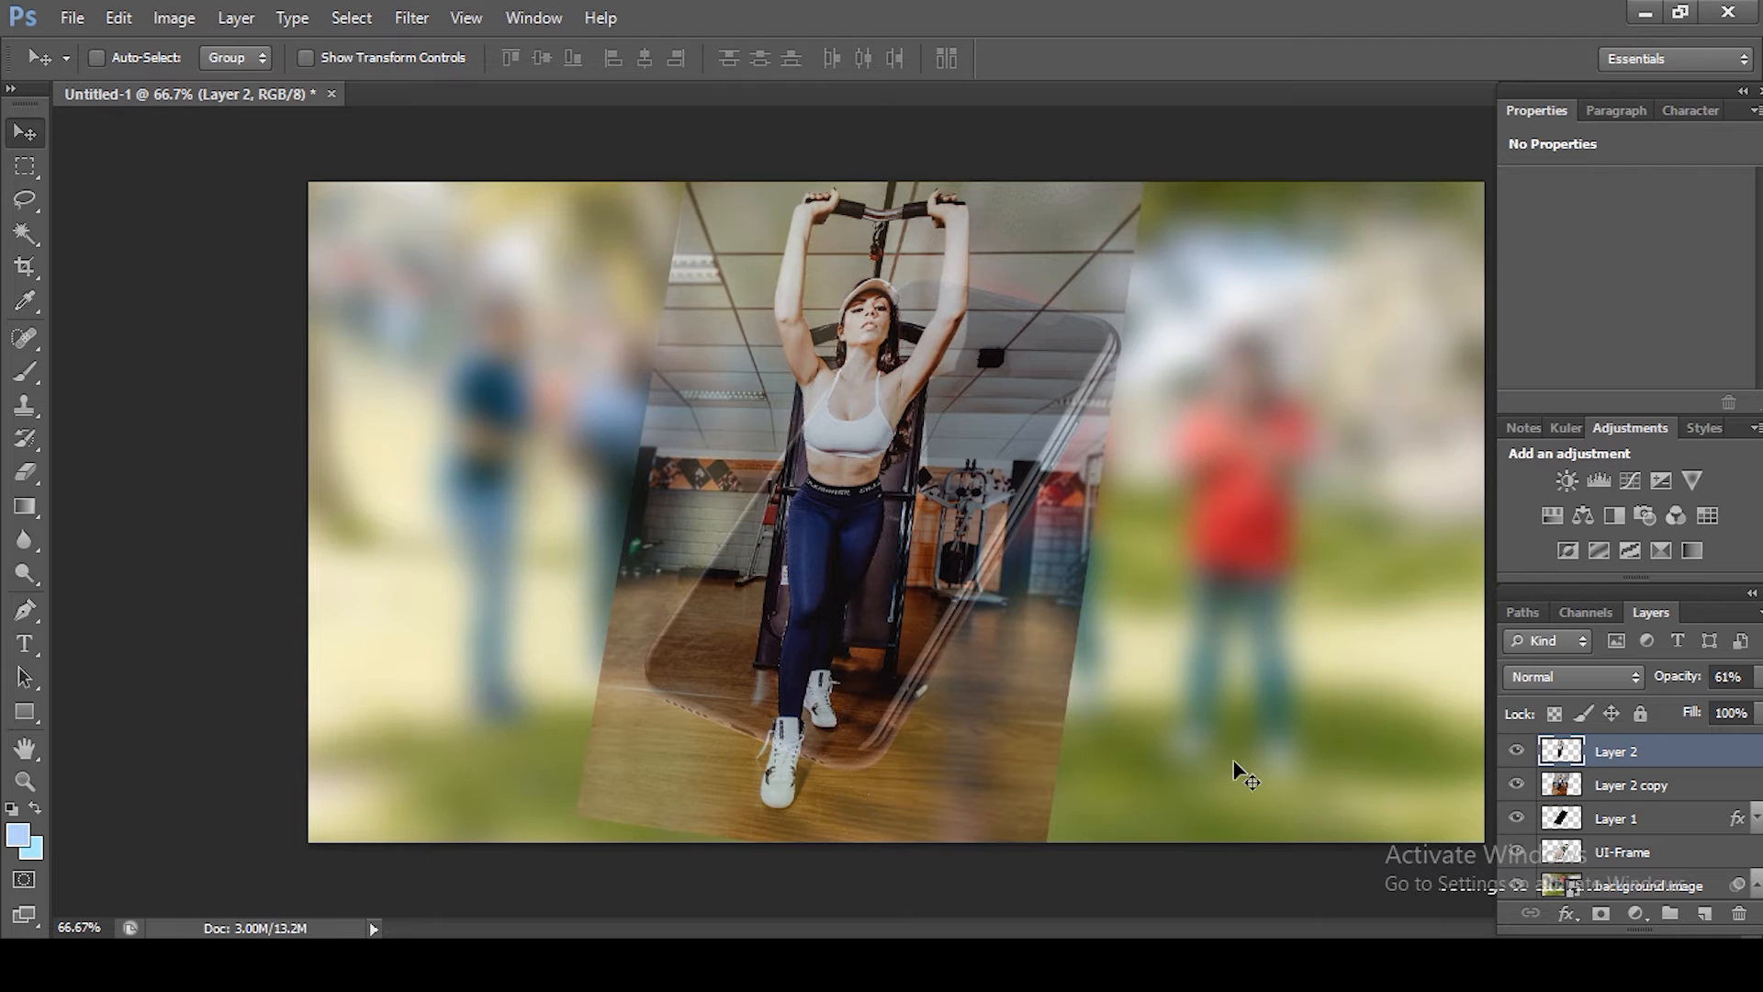
{"action": "left_click", "coordinate": [1627, 917]}
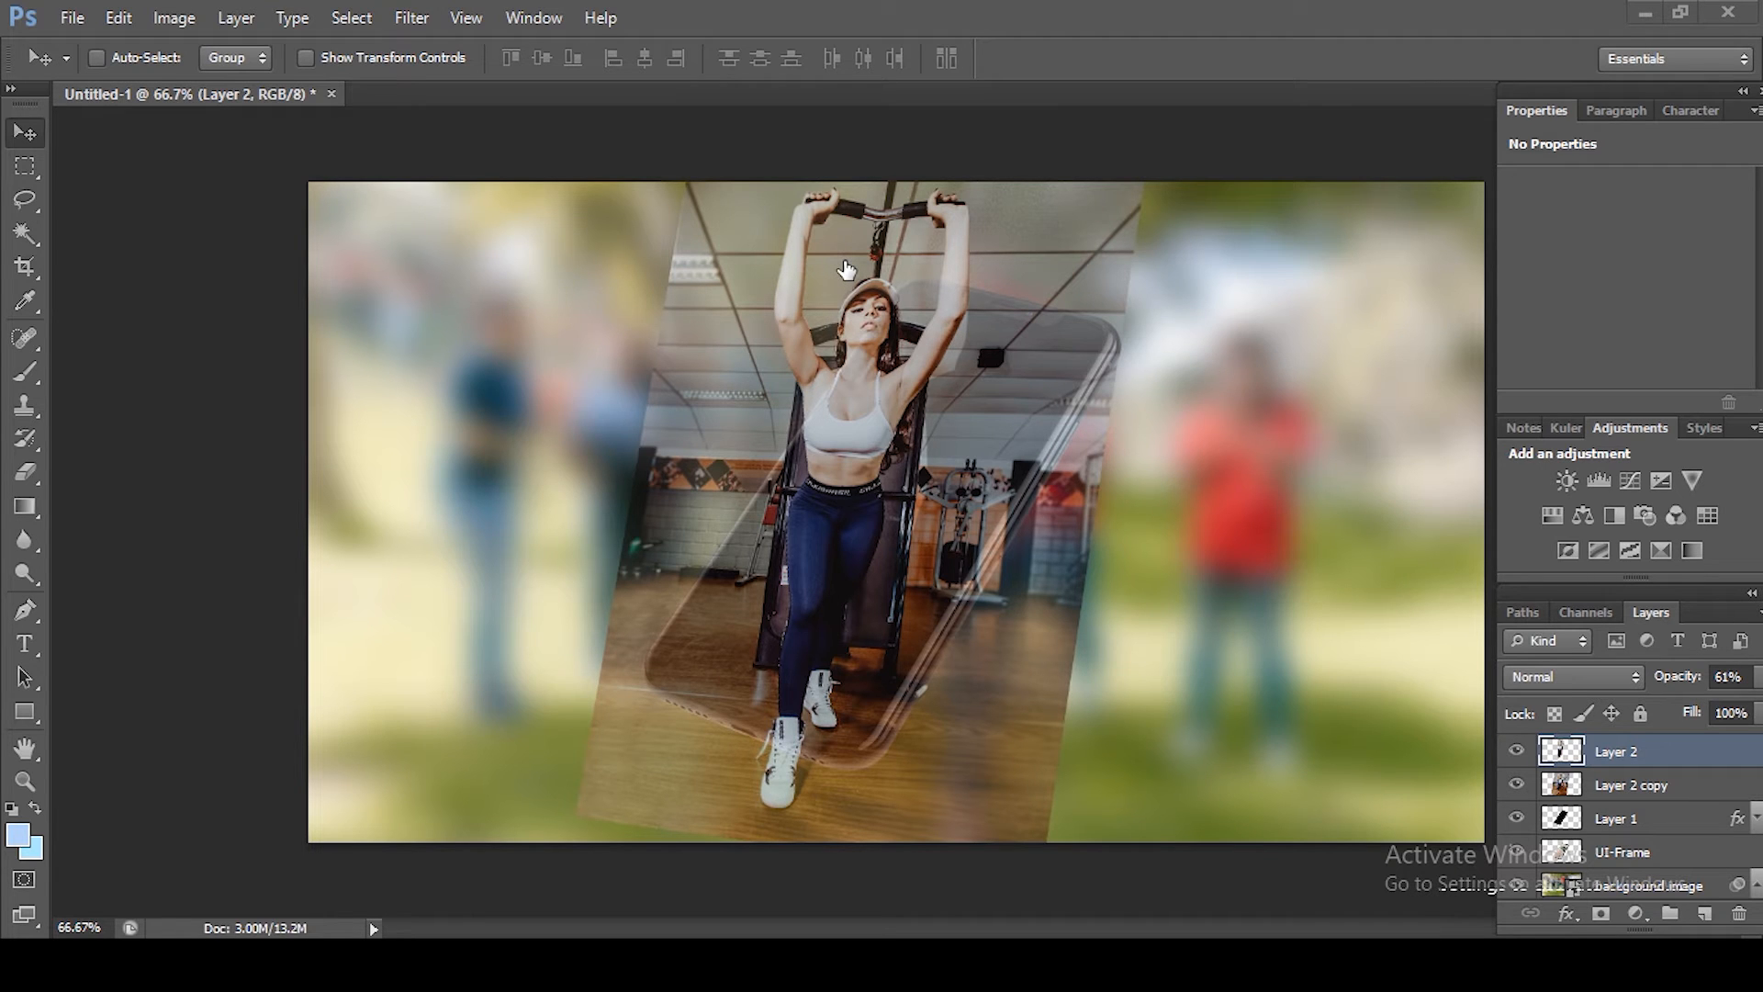
Step: Zoom in on the upper body and start a Pen path along the inside of the left arm up to the bar
{"action": "key", "text": "z"}
{"action": "left_click_drag", "start_coordinate": [845, 266], "coordinate": [654, 438]}
{"action": "key", "text": "ctrl+minus"}
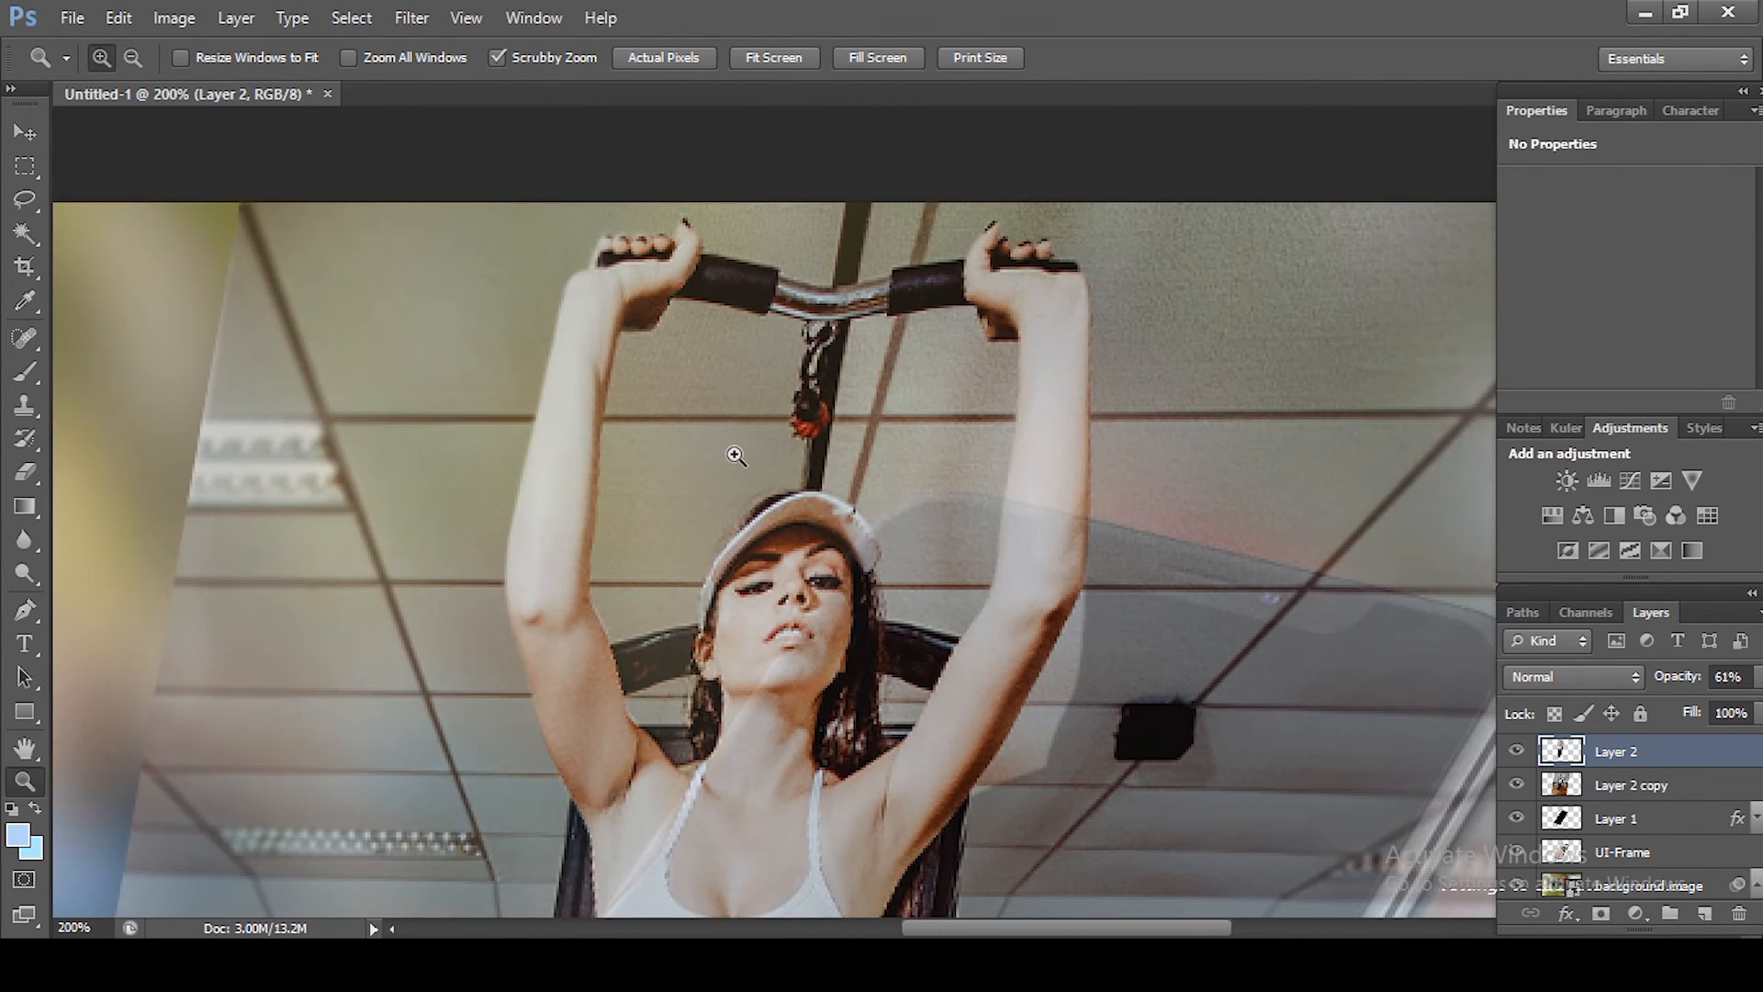
{"action": "key", "text": "p"}
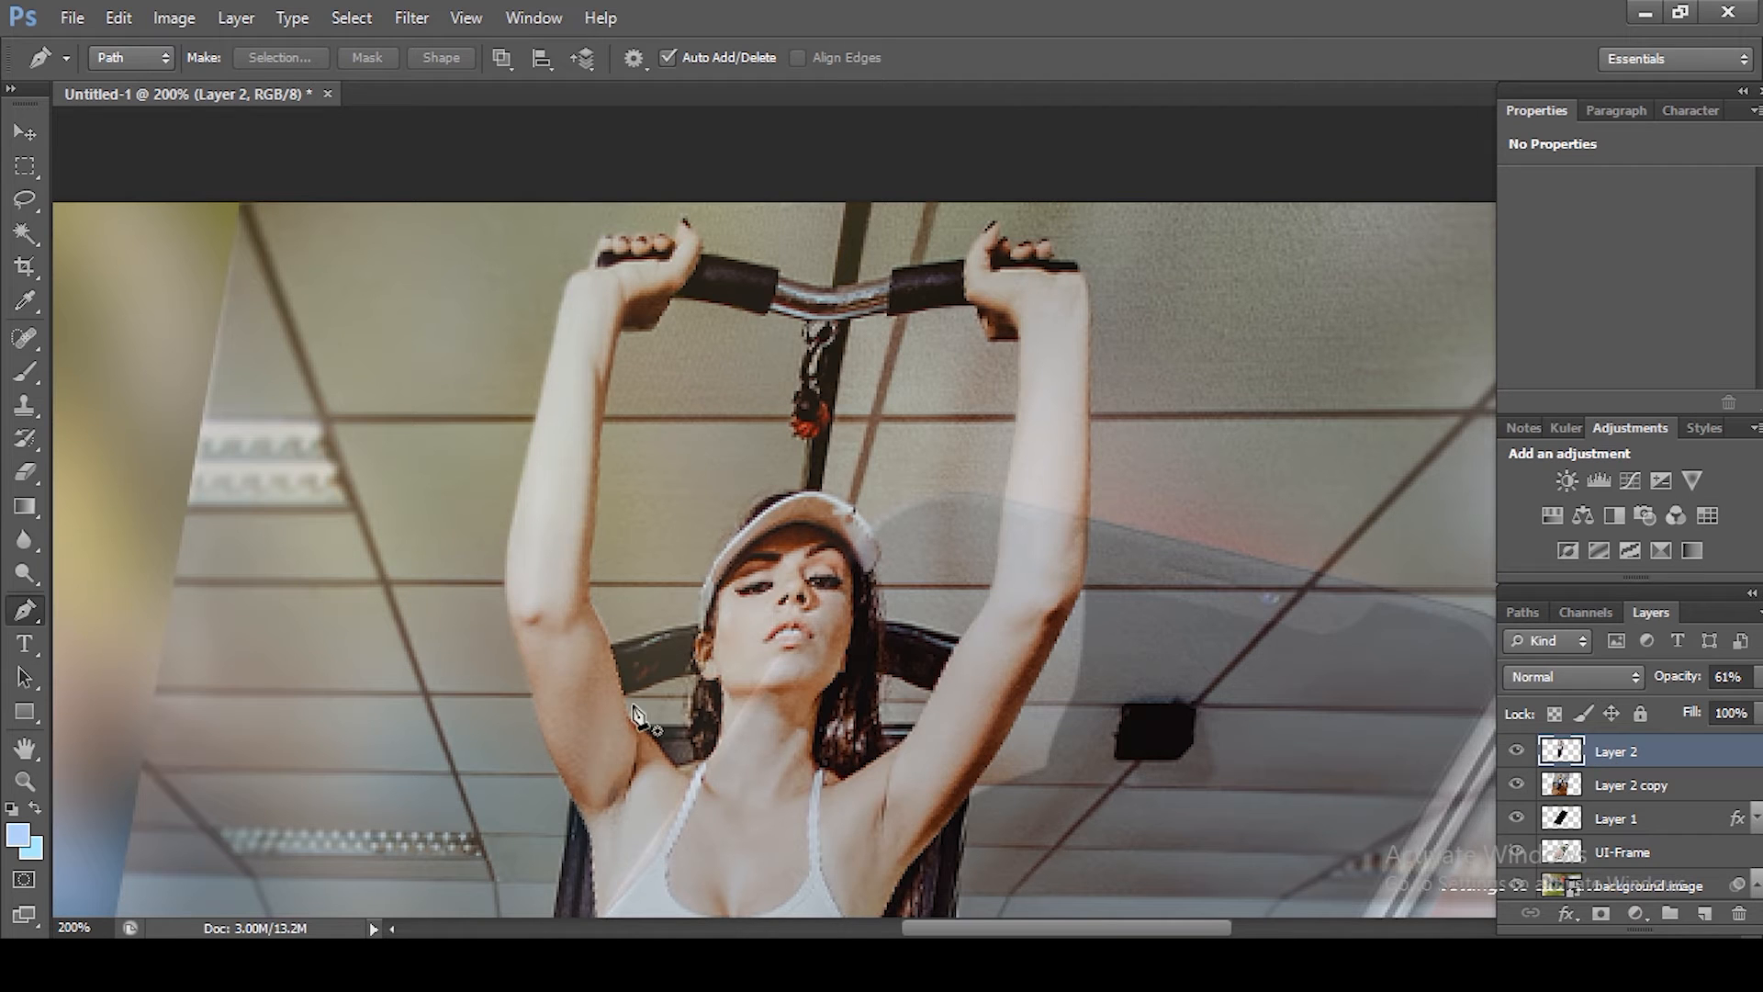
{"action": "scroll", "coordinate": [688, 712], "scroll_direction": "down", "scroll_amount": 1}
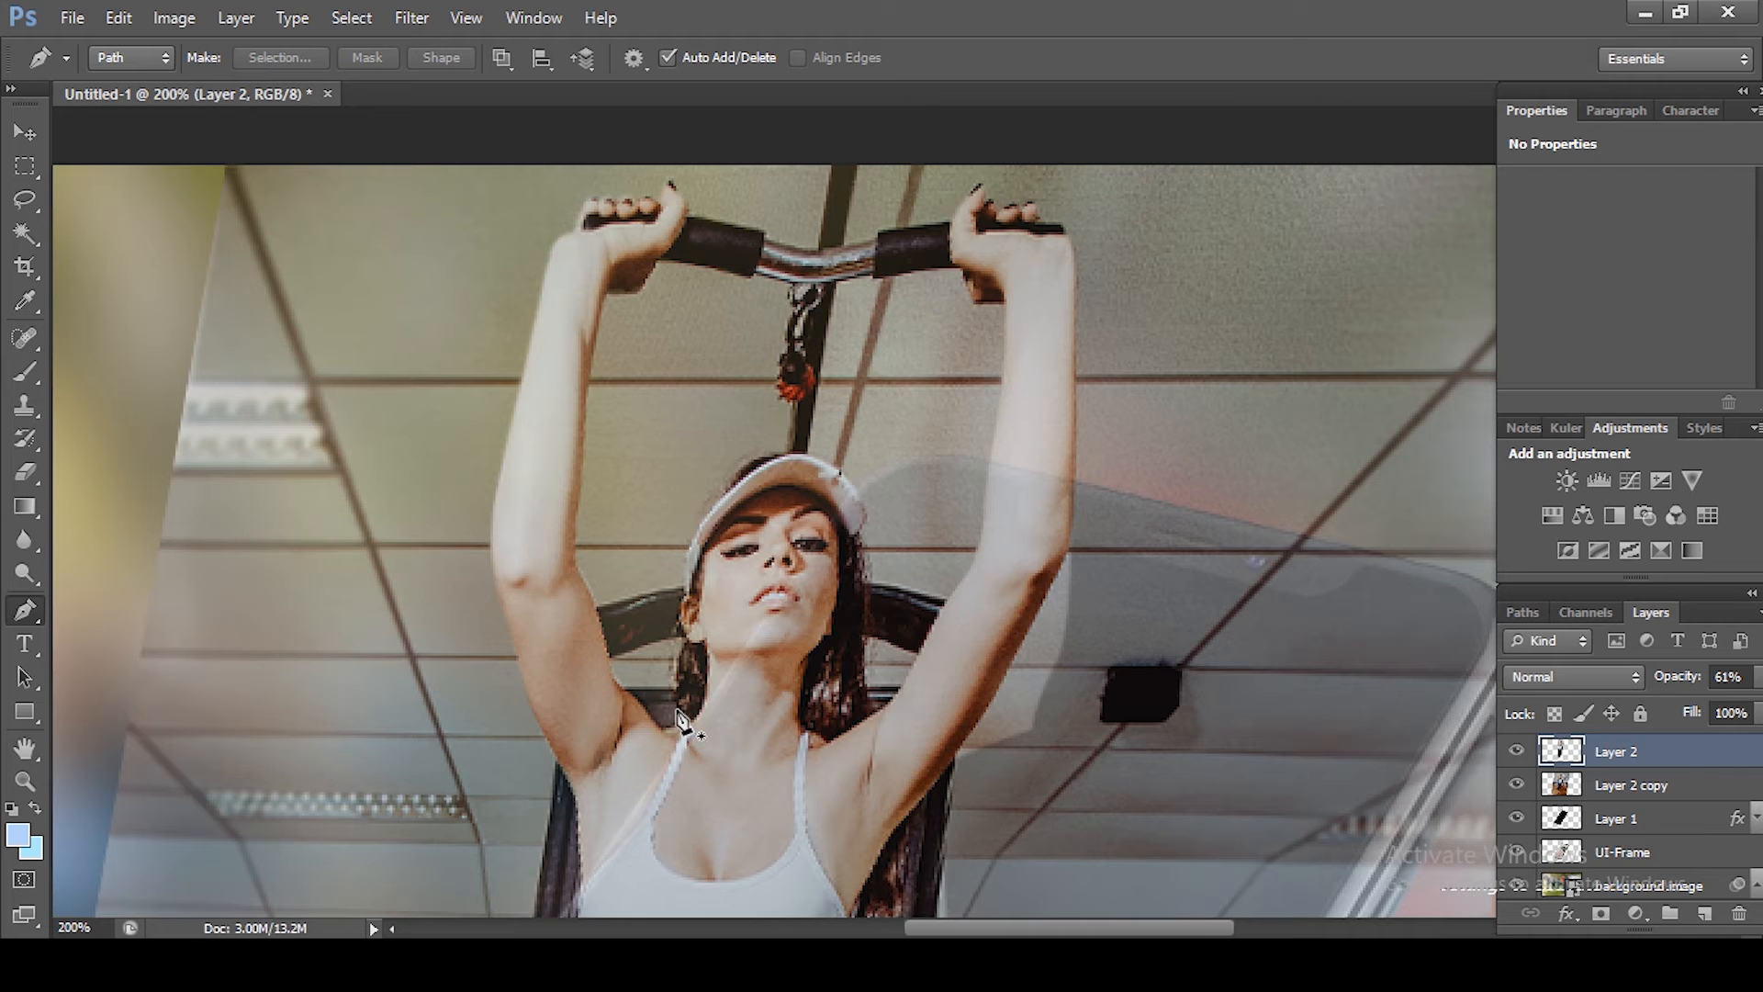
{"action": "left_click", "coordinate": [680, 712]}
{"action": "left_click", "coordinate": [625, 695]}
{"action": "left_click", "coordinate": [589, 381]}
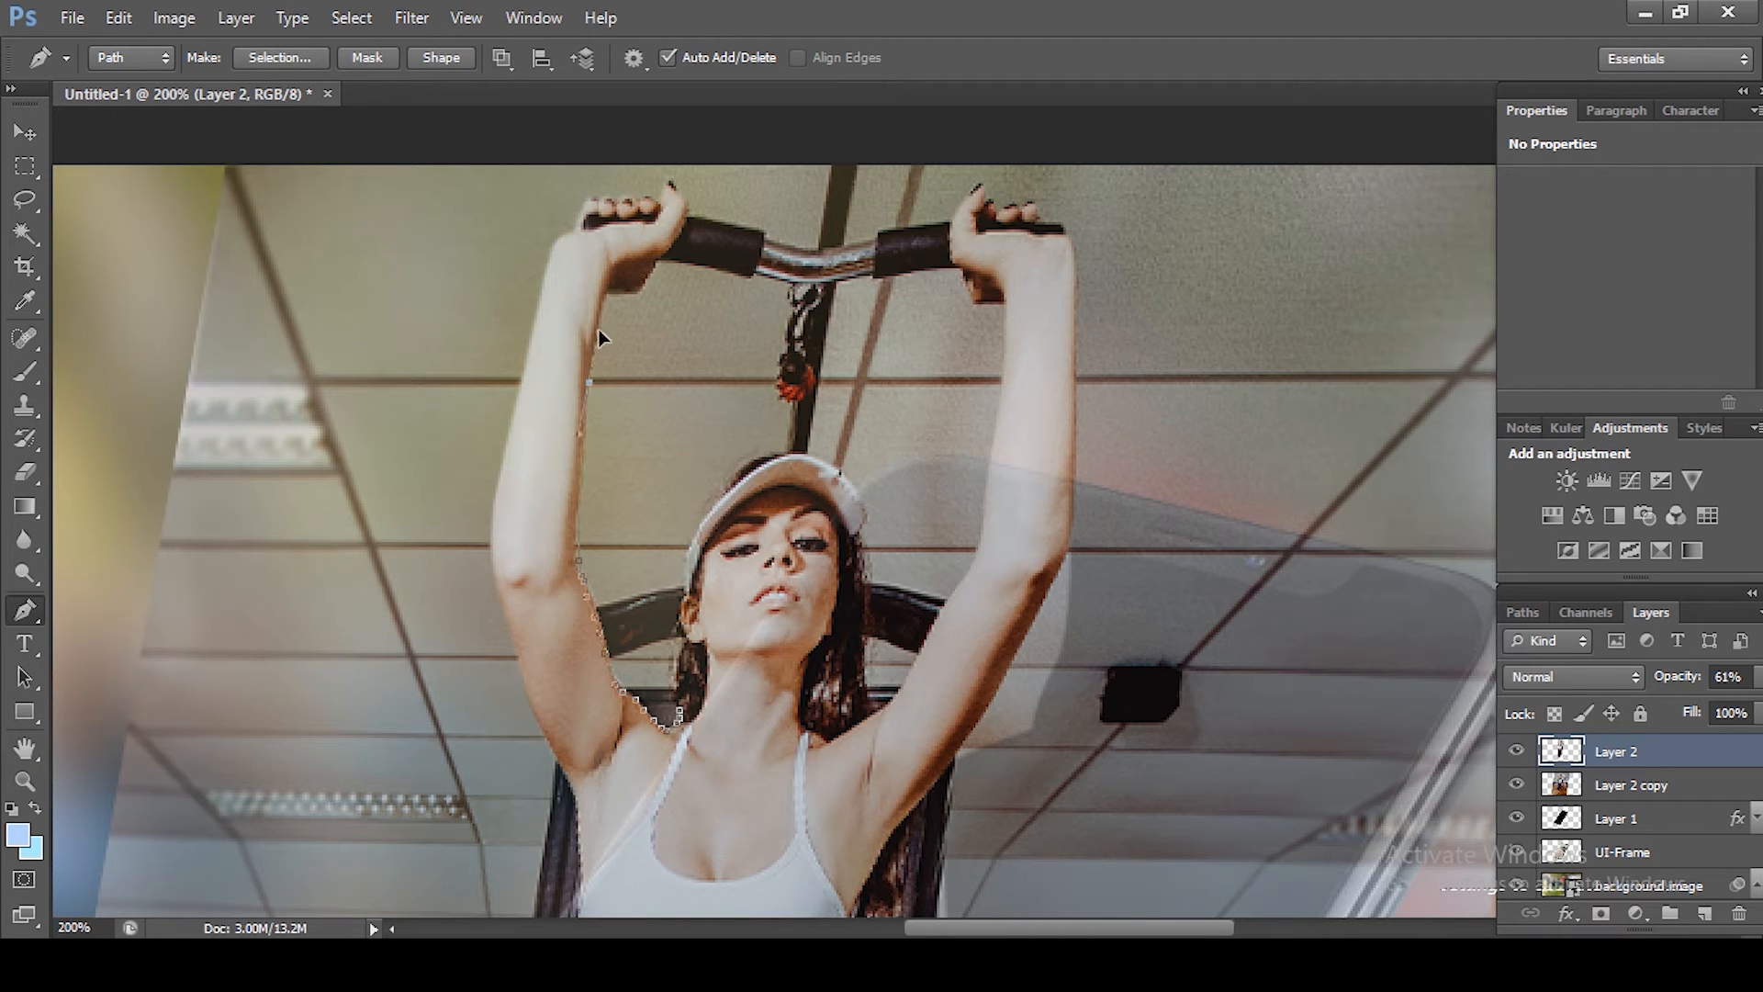
{"action": "left_click", "coordinate": [589, 363]}
{"action": "left_click", "coordinate": [639, 291]}
{"action": "left_click", "coordinate": [672, 261]}
{"action": "left_click", "coordinate": [755, 278]}
{"action": "left_click", "coordinate": [790, 335]}
Step: Close the path down beside the head, convert it to a selection and delete that gap from Layer 2
{"action": "left_click", "coordinate": [781, 378]}
{"action": "left_click", "coordinate": [791, 450]}
{"action": "left_click", "coordinate": [700, 529]}
{"action": "left_click", "coordinate": [679, 650]}
{"action": "key", "text": "ctrl+Return"}
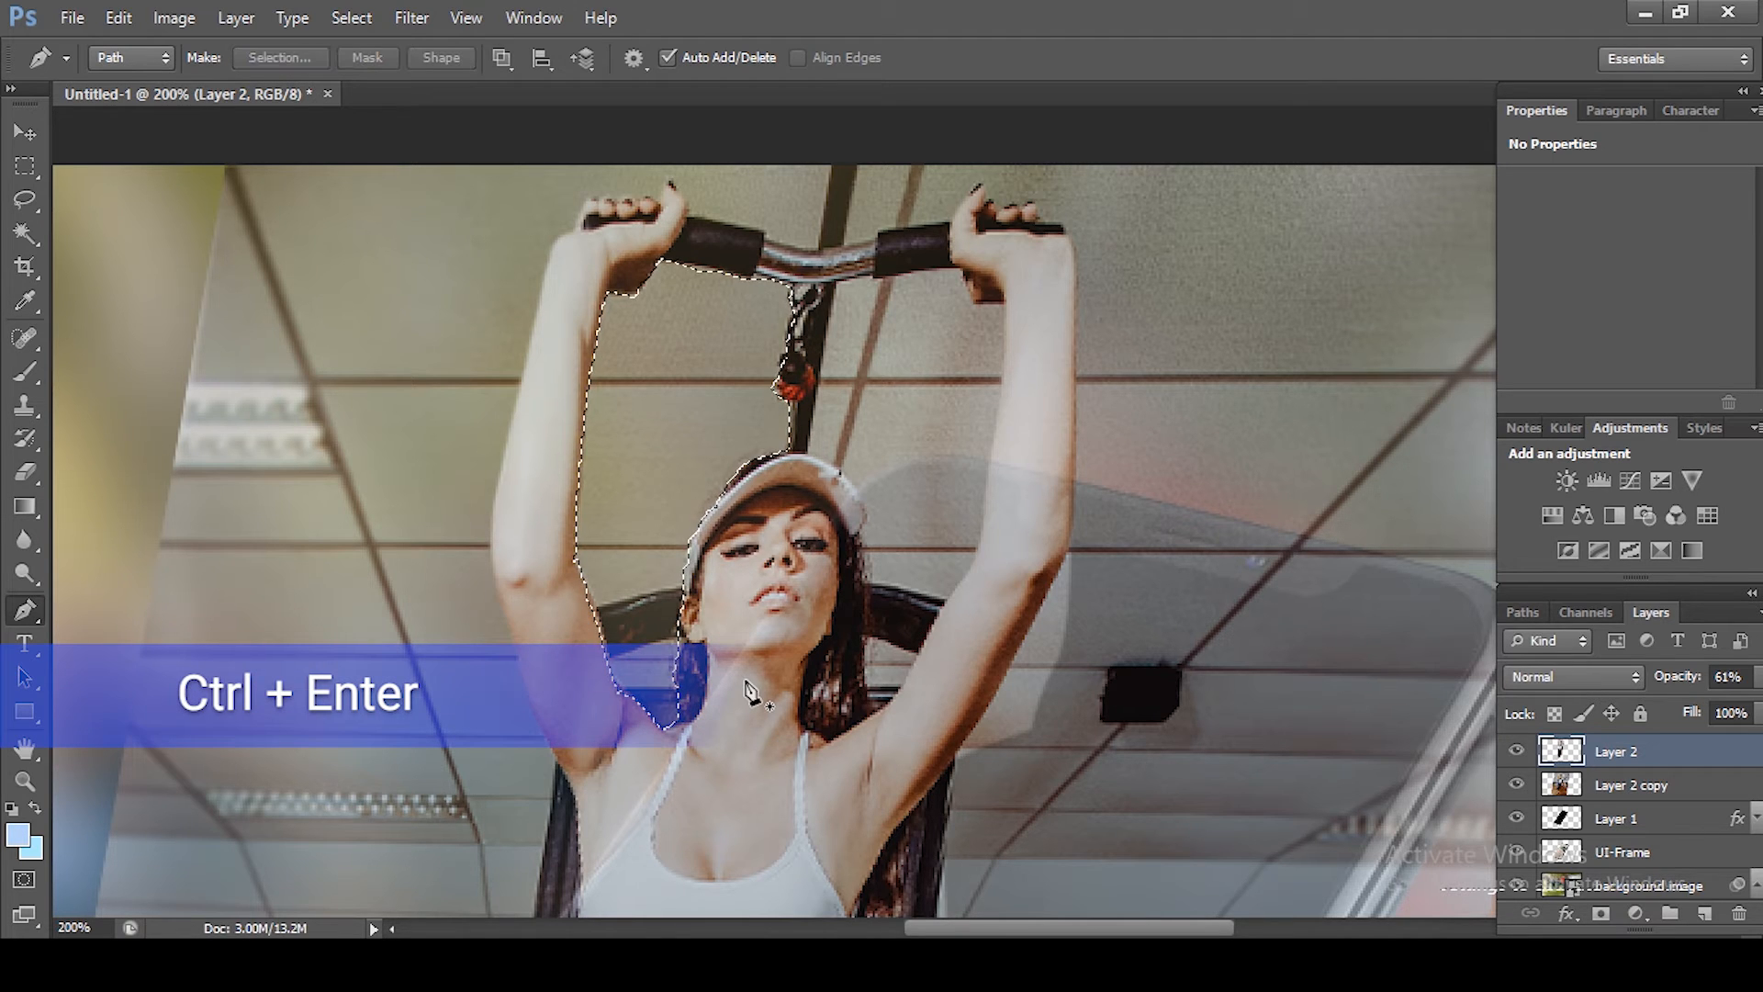
{"action": "key", "text": "Delete"}
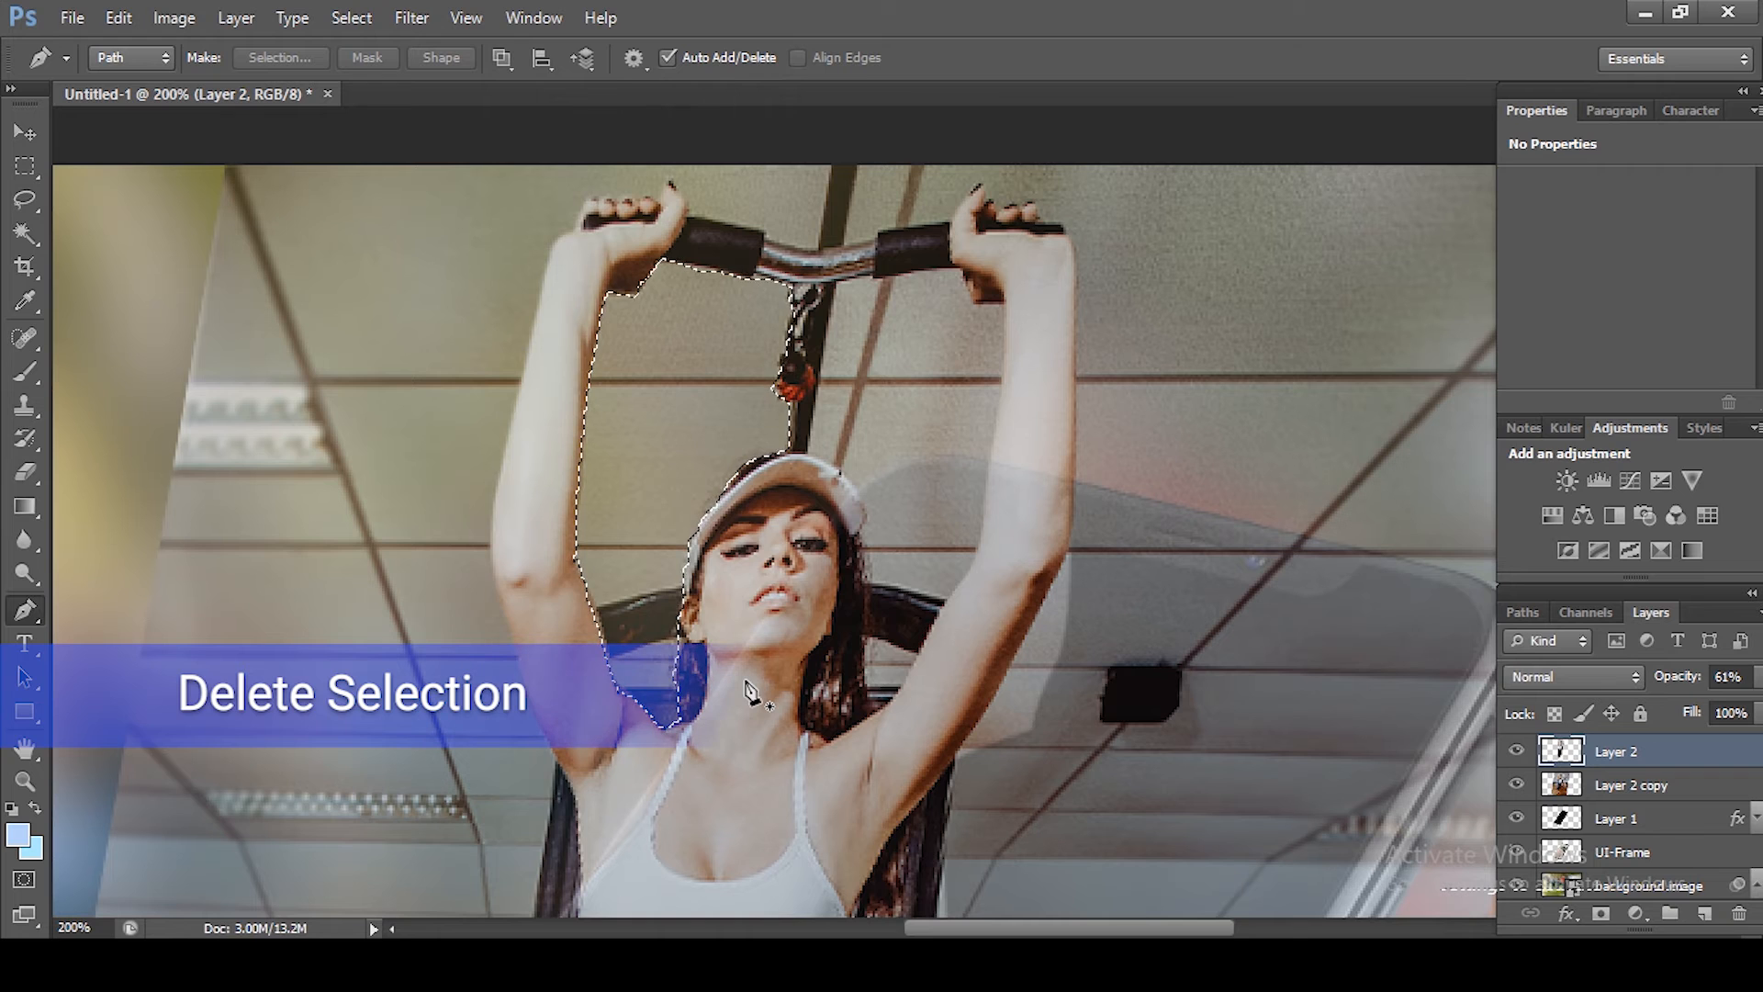
Step: Hide Layer 2 copy to check the cutout and clear the selection
{"action": "left_click", "coordinate": [1517, 785]}
{"action": "left_click", "coordinate": [1518, 785]}
{"action": "left_click", "coordinate": [1518, 785]}
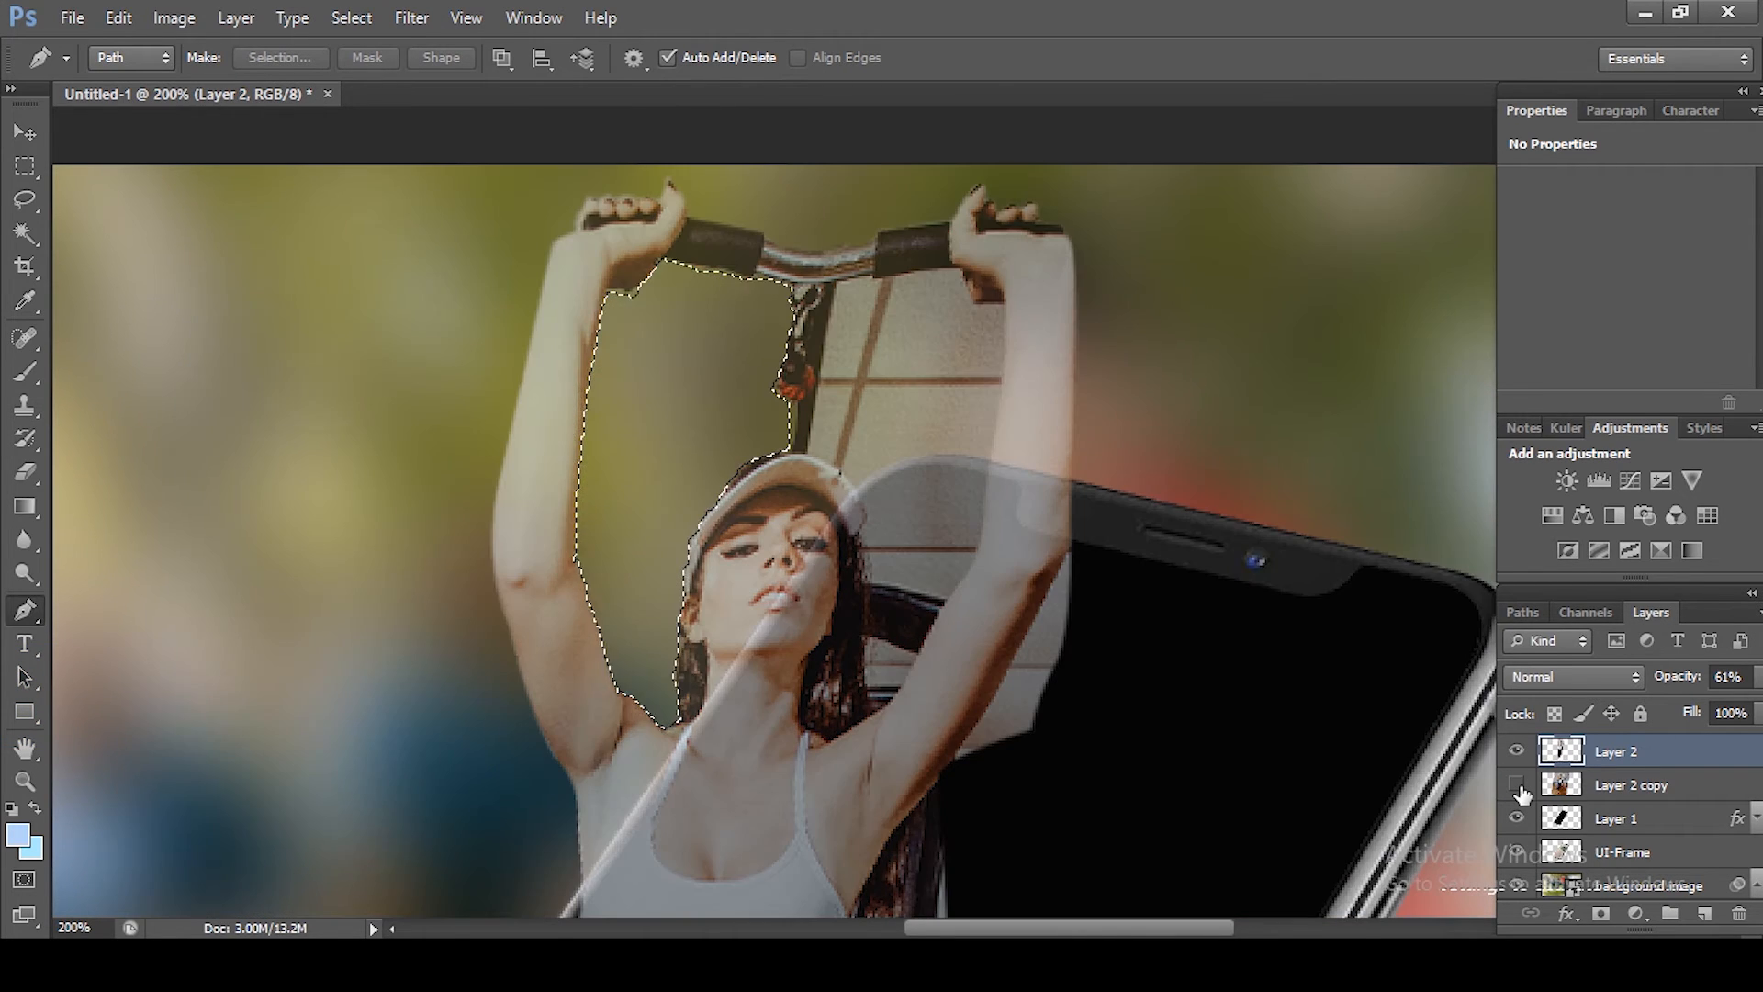
{"action": "left_click", "coordinate": [1517, 786]}
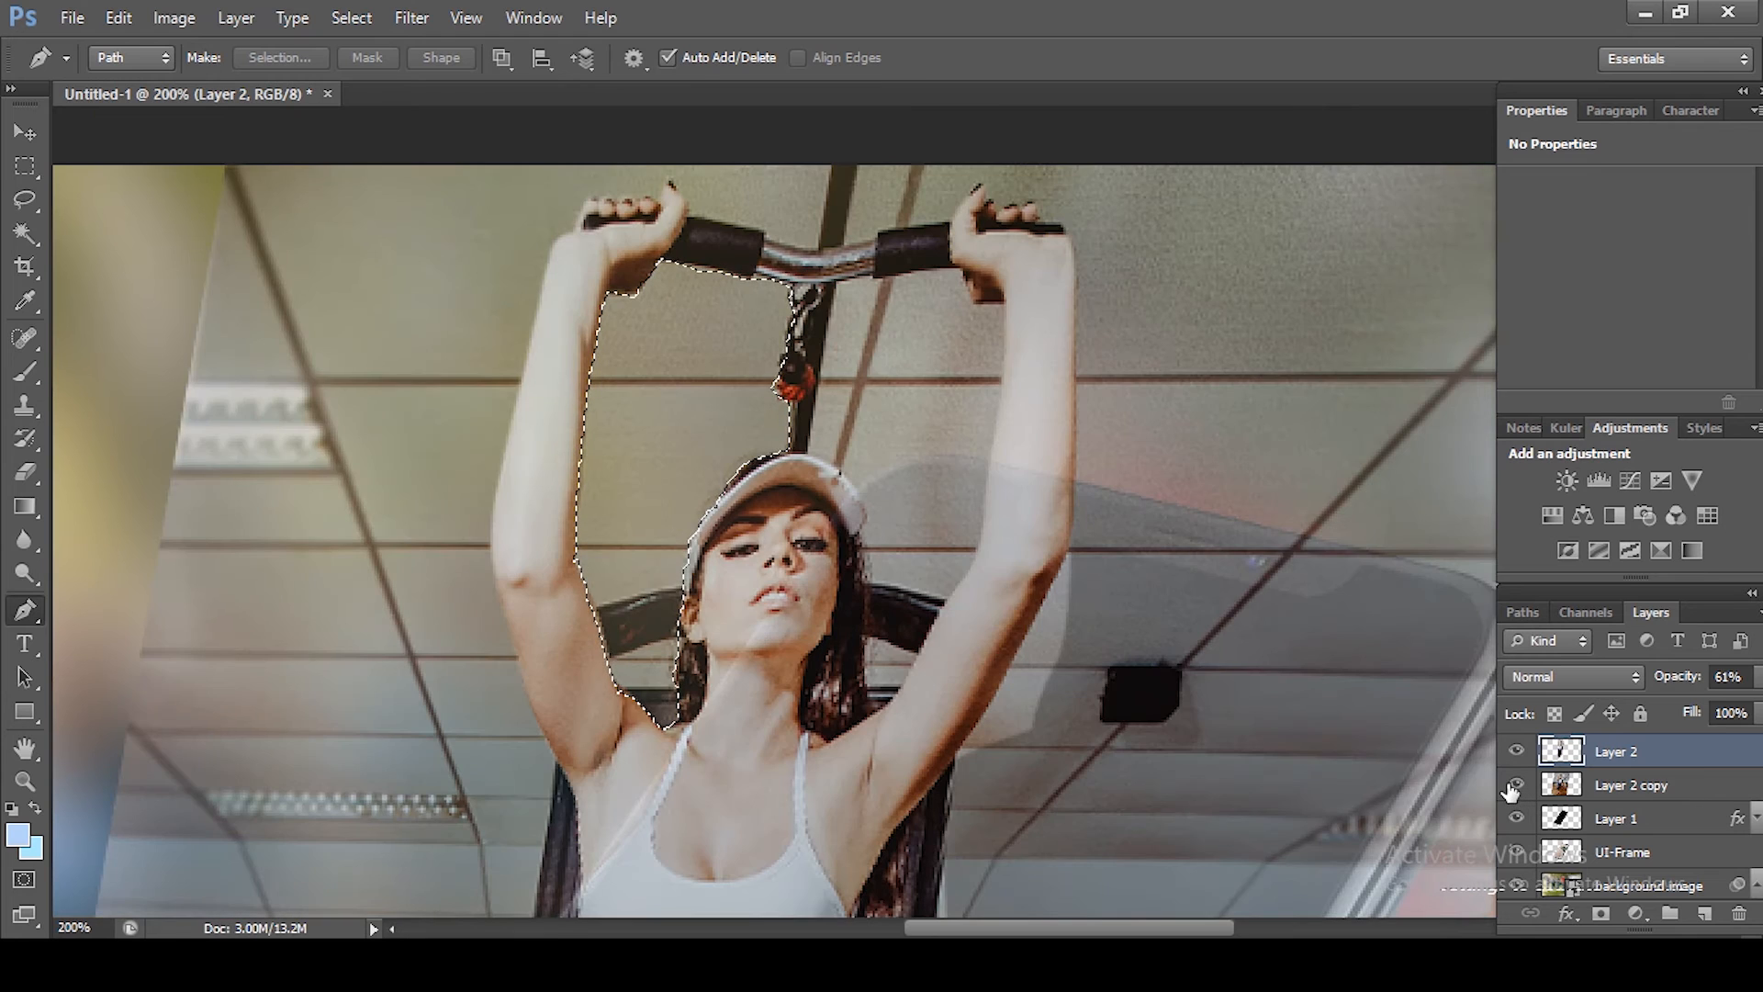
{"action": "left_click", "coordinate": [1517, 785]}
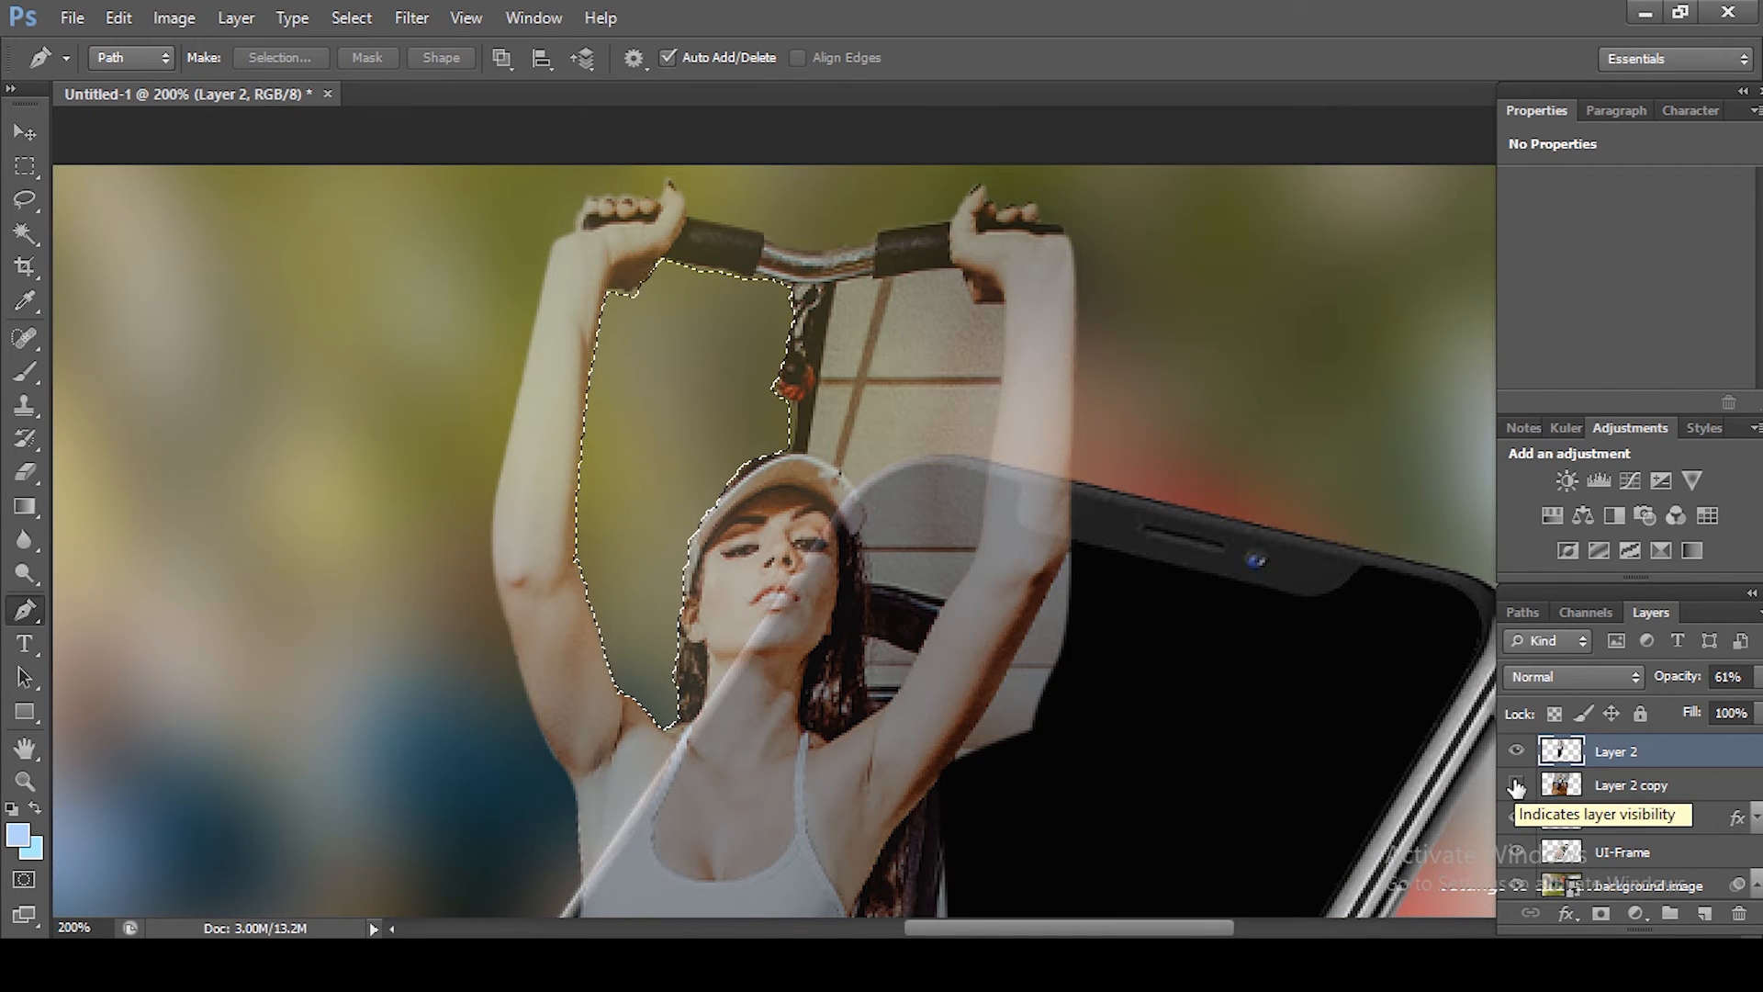
{"action": "key", "text": "ctrl+d"}
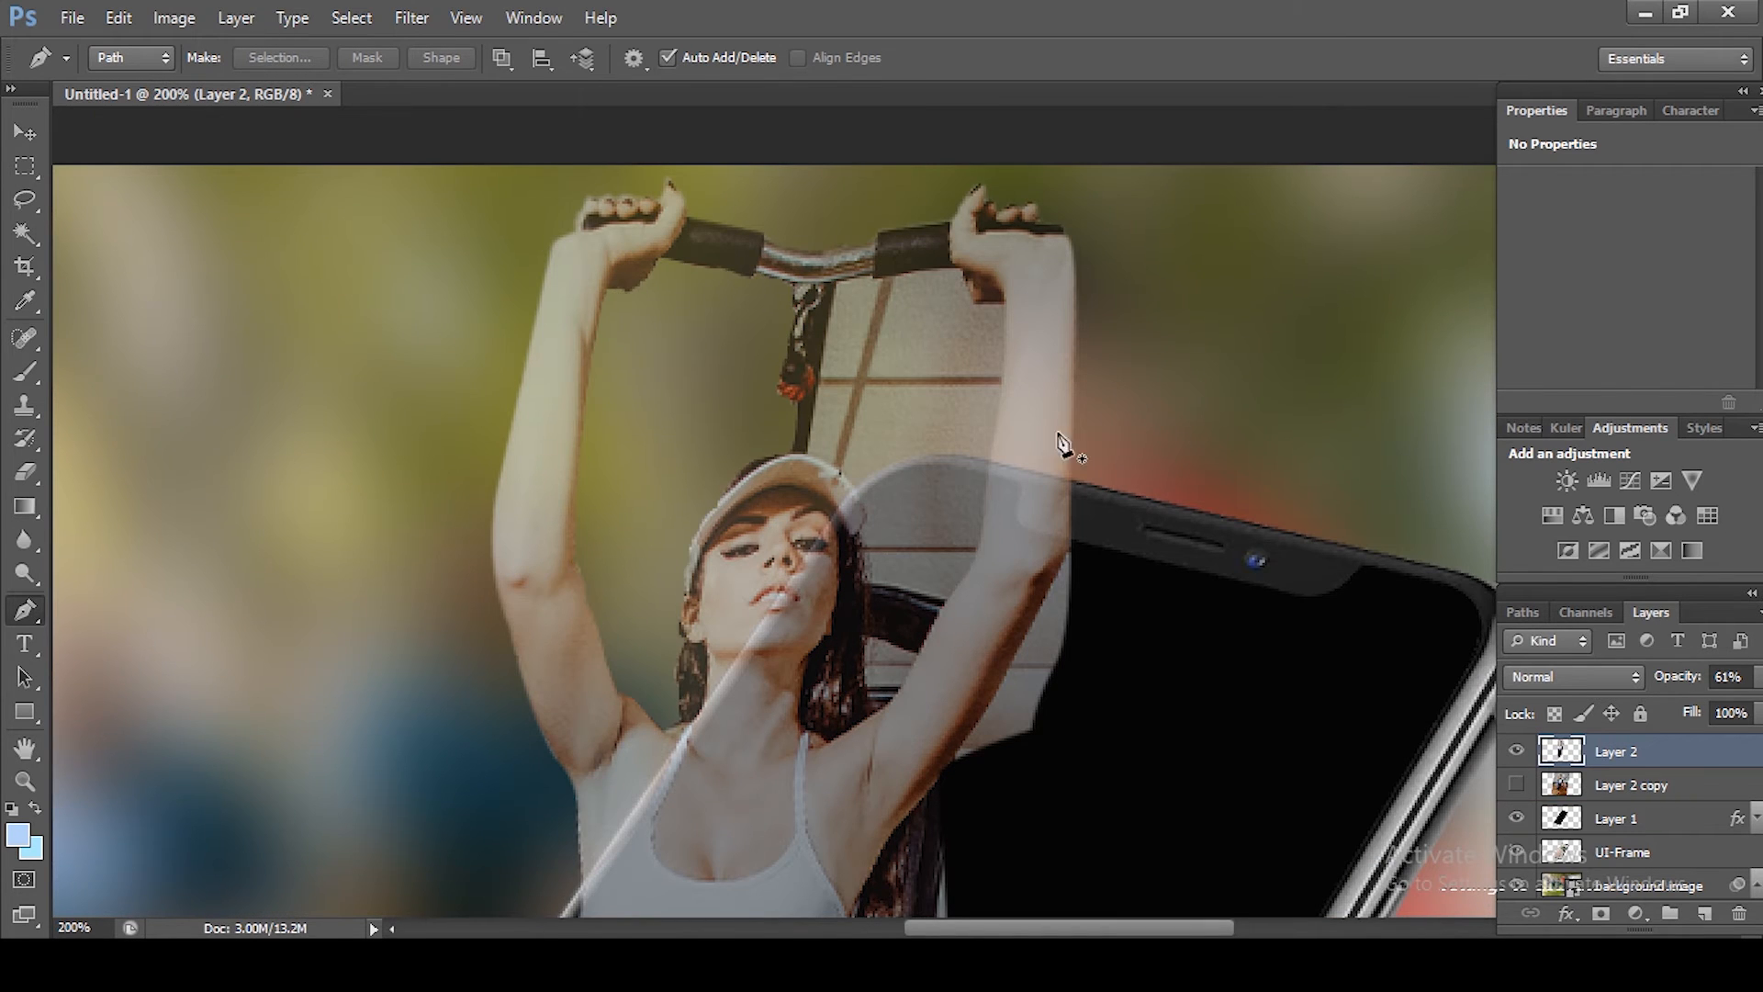
Step: Trace a Pen path around the gap between the bar cable, the right arm and the head
{"action": "left_click", "coordinate": [805, 456]}
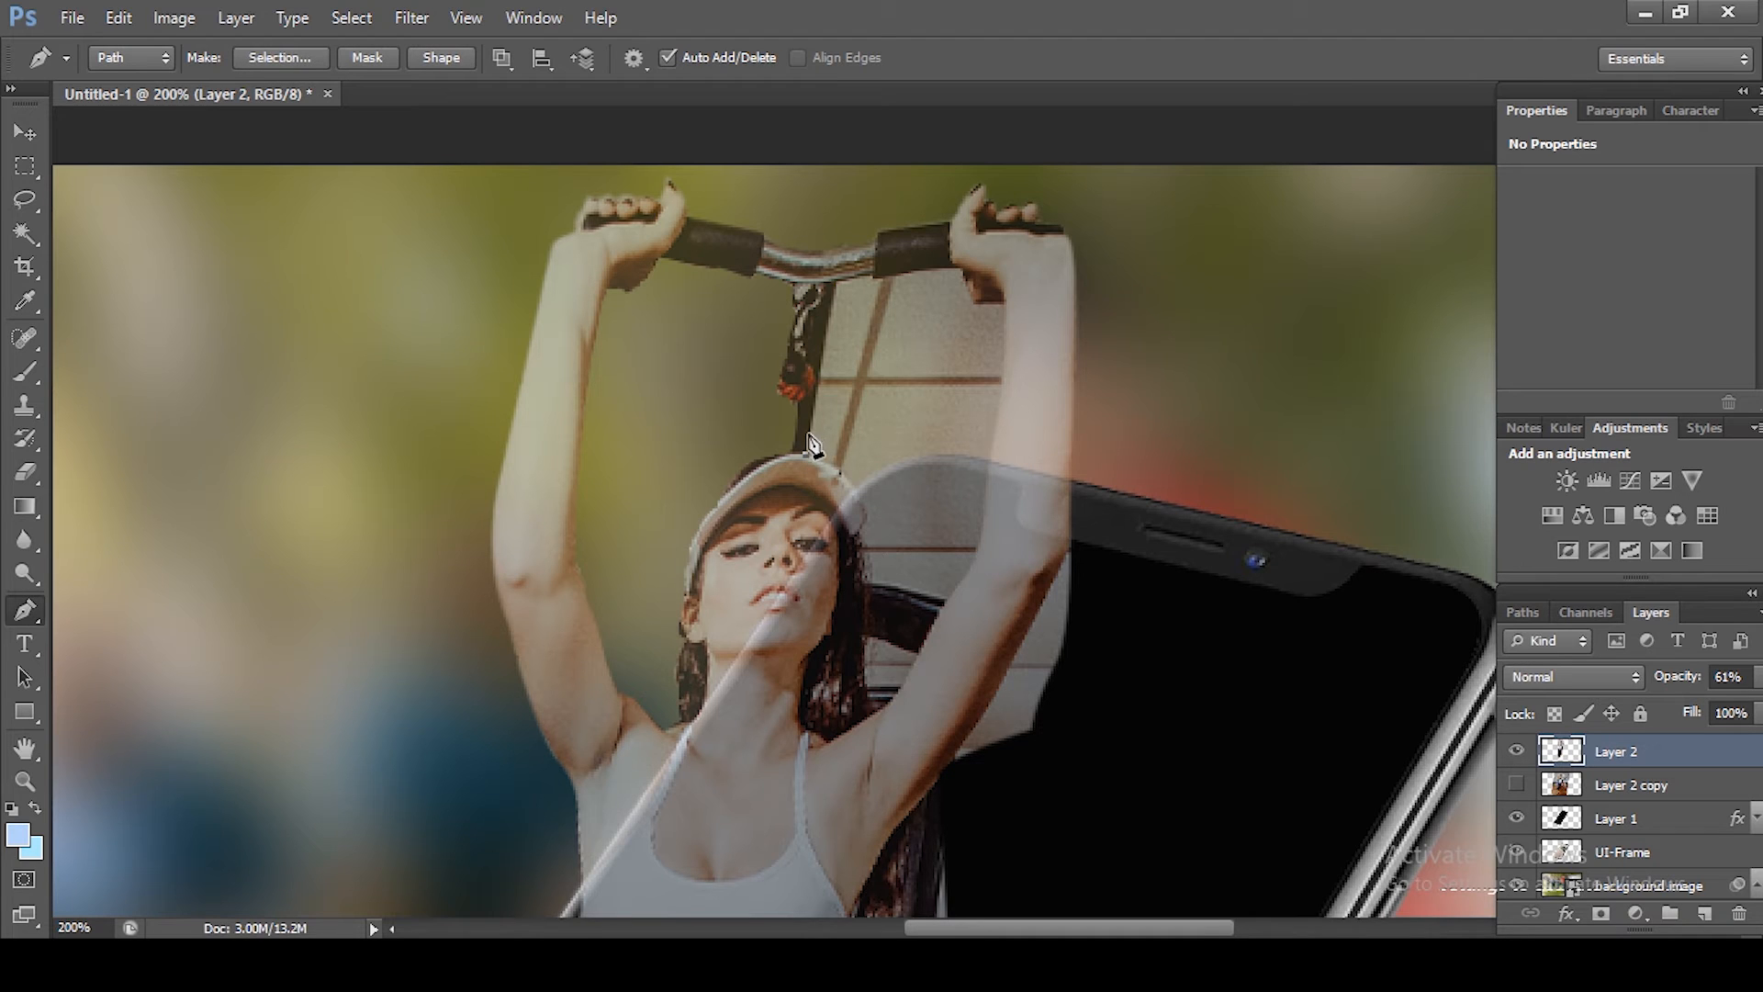
{"action": "key", "text": "ctrl+z"}
{"action": "left_click", "coordinate": [797, 448]}
{"action": "left_click", "coordinate": [800, 432]}
{"action": "left_click", "coordinate": [806, 341]}
{"action": "left_click", "coordinate": [822, 294]}
{"action": "left_click", "coordinate": [863, 276]}
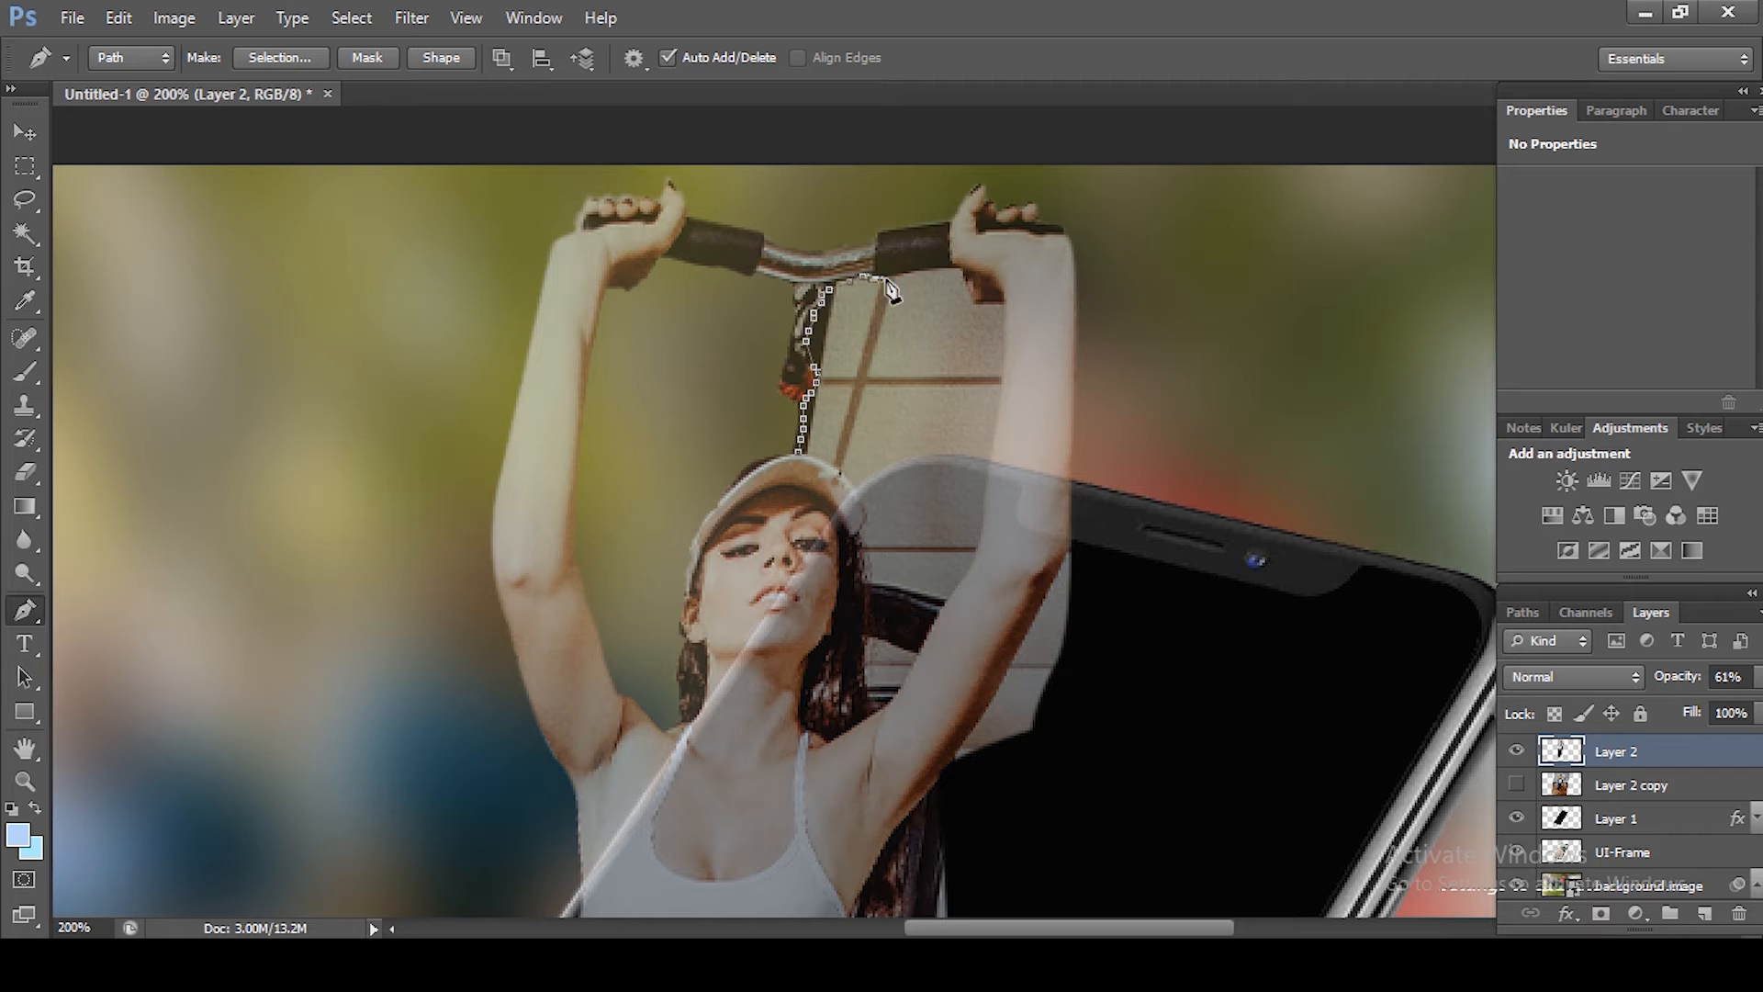
{"action": "left_click", "coordinate": [906, 273]}
{"action": "left_click", "coordinate": [937, 273]}
{"action": "left_click", "coordinate": [974, 300]}
{"action": "left_click", "coordinate": [1002, 341]}
{"action": "left_click", "coordinate": [989, 468]}
{"action": "left_click", "coordinate": [983, 508]}
{"action": "left_click", "coordinate": [977, 545]}
{"action": "left_click", "coordinate": [953, 567]}
{"action": "left_click", "coordinate": [925, 575]}
{"action": "left_click", "coordinate": [902, 569]}
{"action": "left_click", "coordinate": [861, 545]}
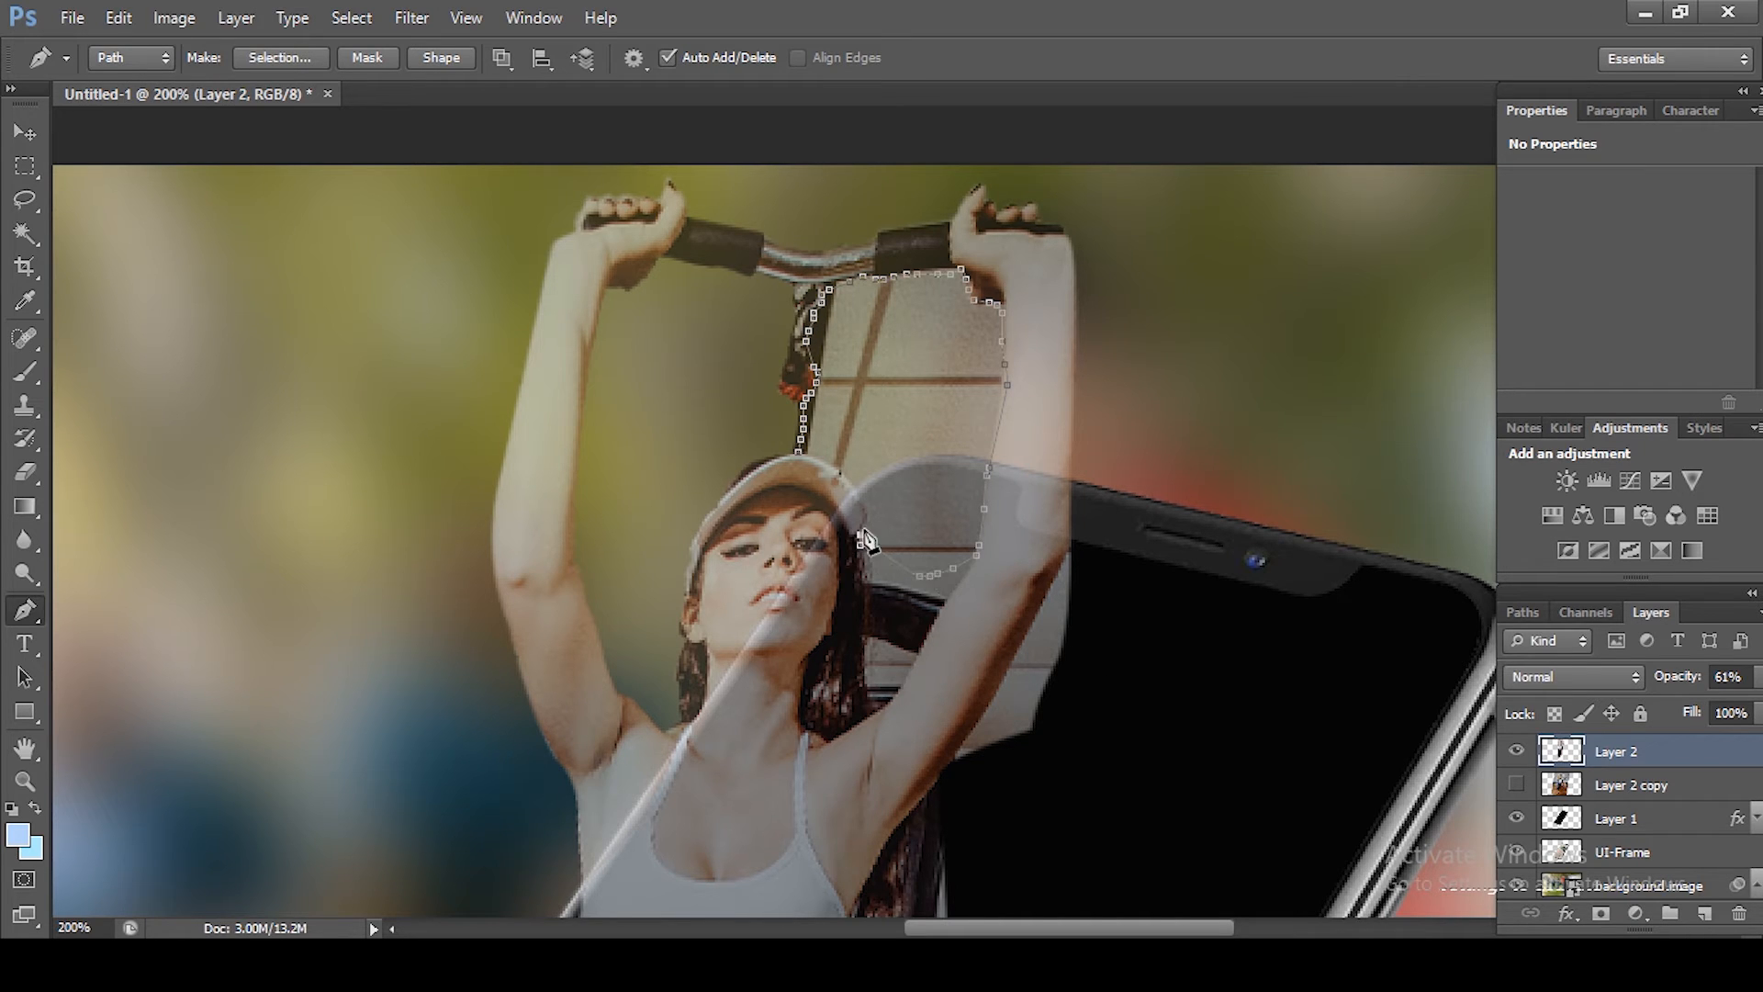
Step: Close the path, feather its selection by 0.5 pixels, delete that gap from Layer 2 and deselect
{"action": "left_click", "coordinate": [866, 525]}
{"action": "left_click", "coordinate": [861, 501]}
{"action": "left_click", "coordinate": [840, 473]}
{"action": "left_click", "coordinate": [798, 452]}
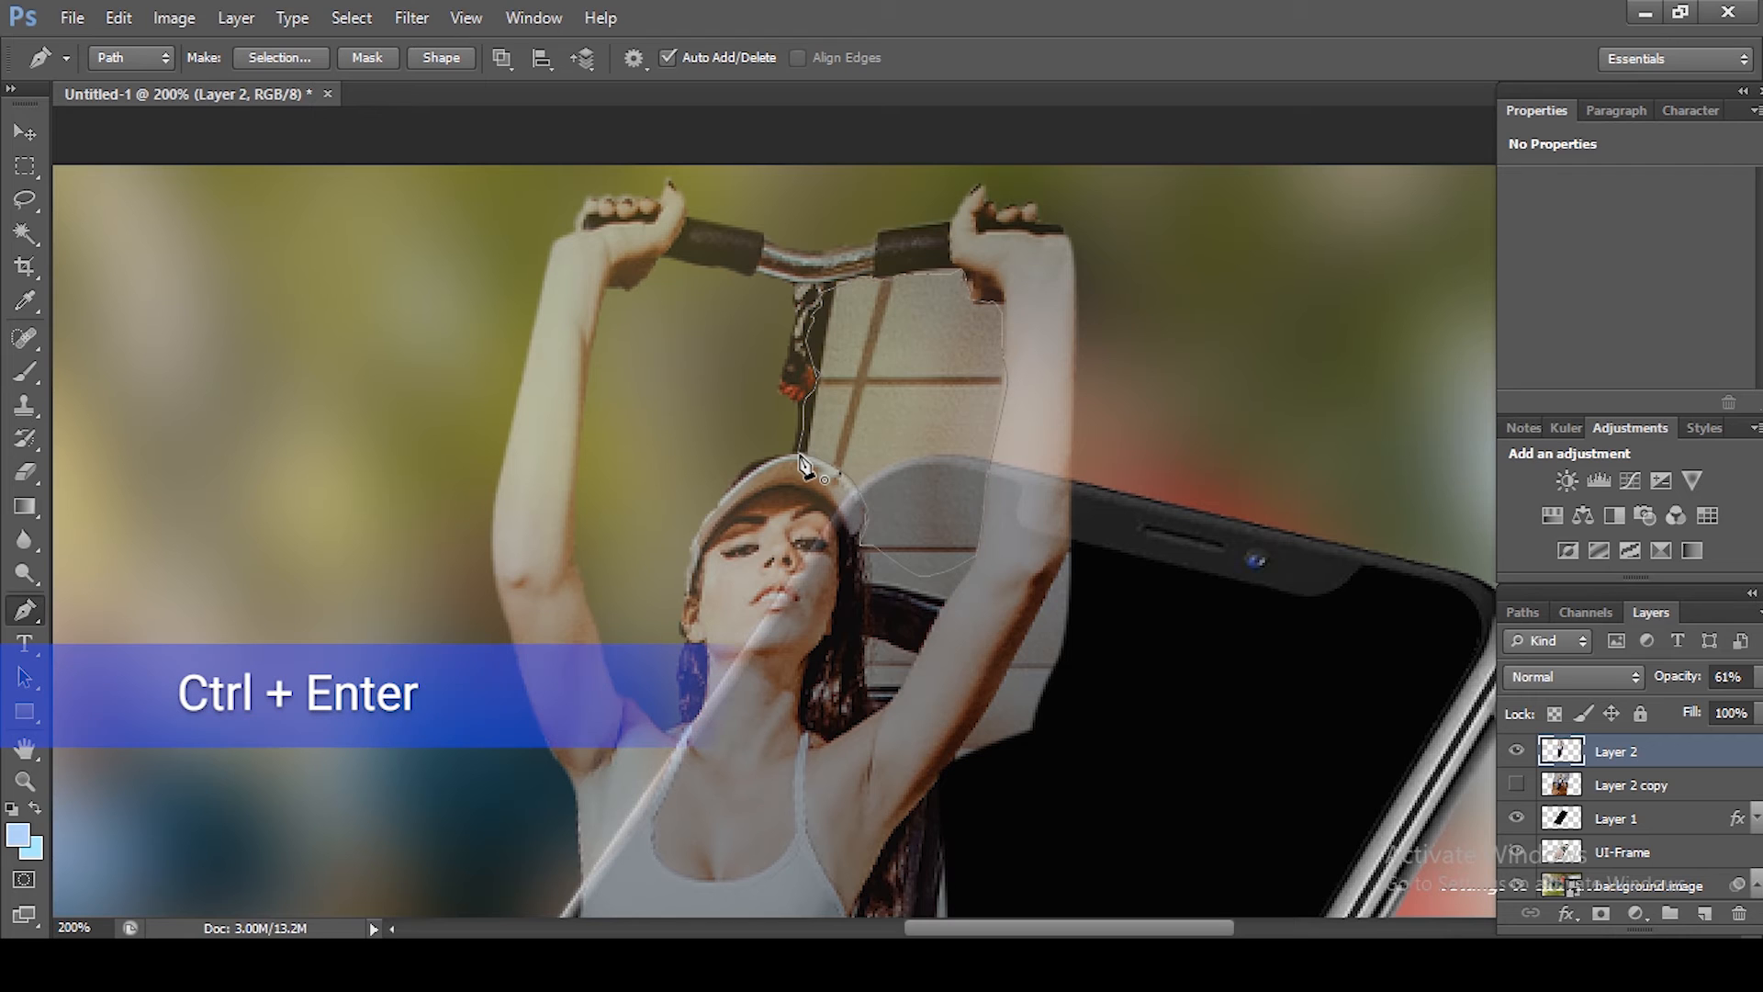
{"action": "key", "text": "ctrl+Return"}
{"action": "key", "text": "shift+F6"}
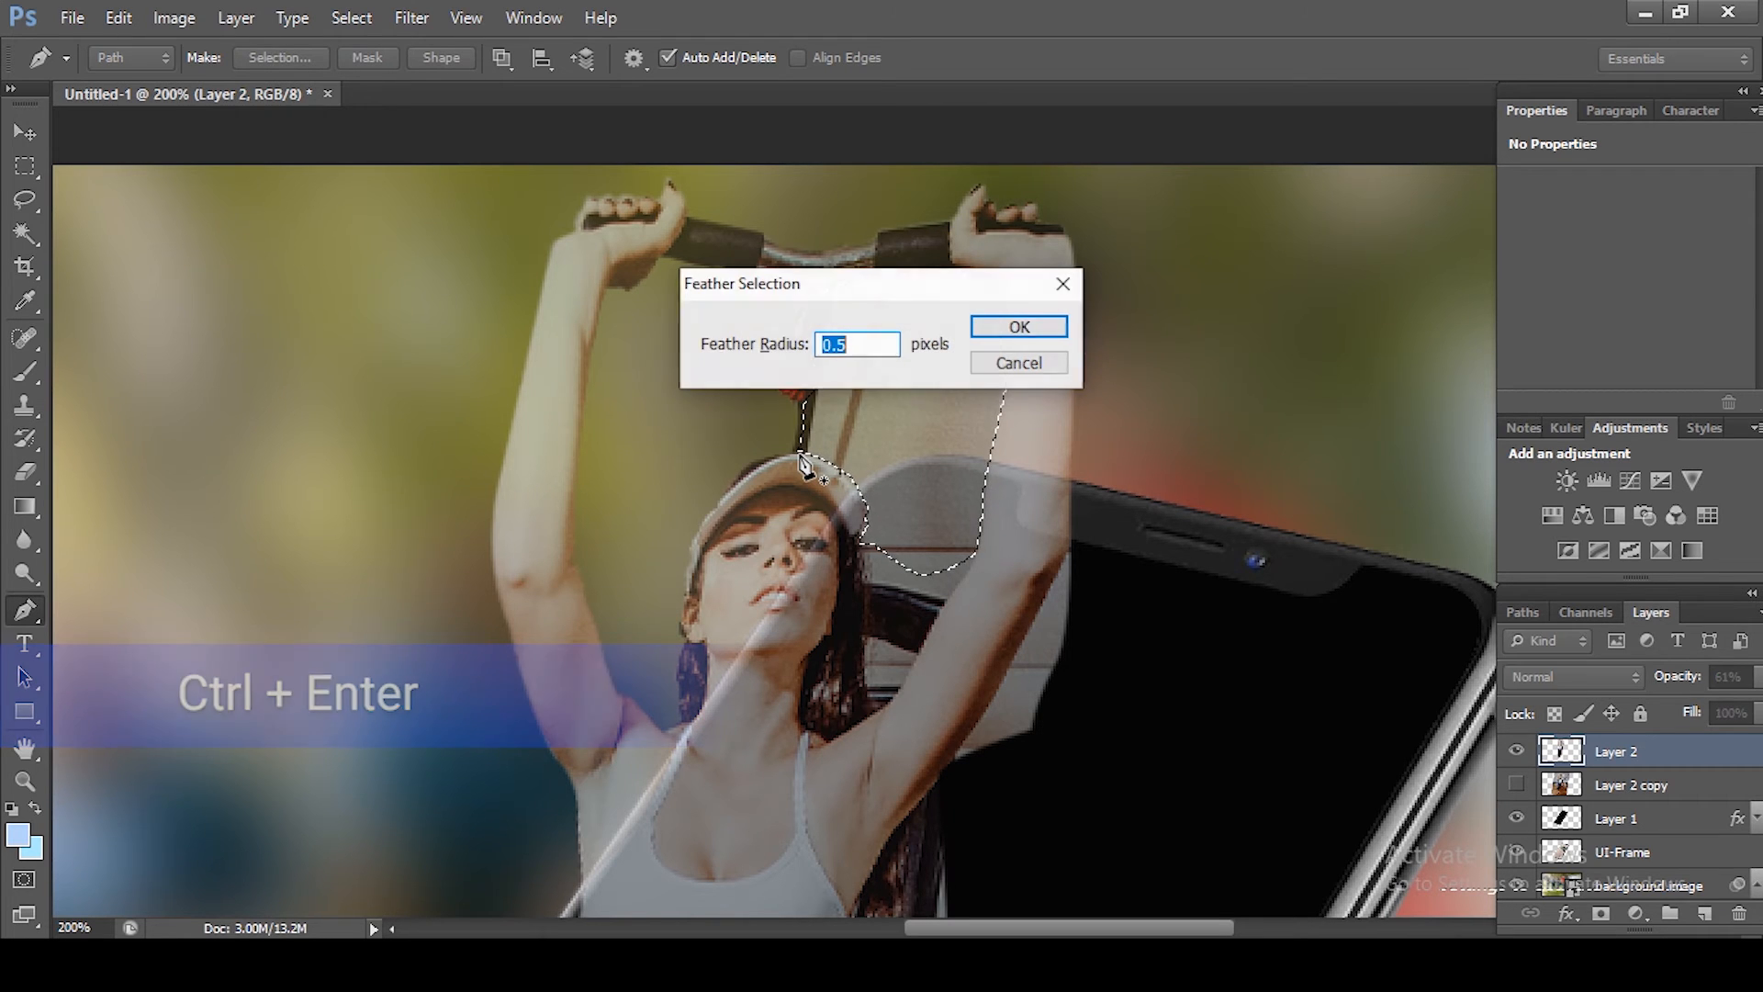
{"action": "key", "text": "Return"}
{"action": "key", "text": "Delete"}
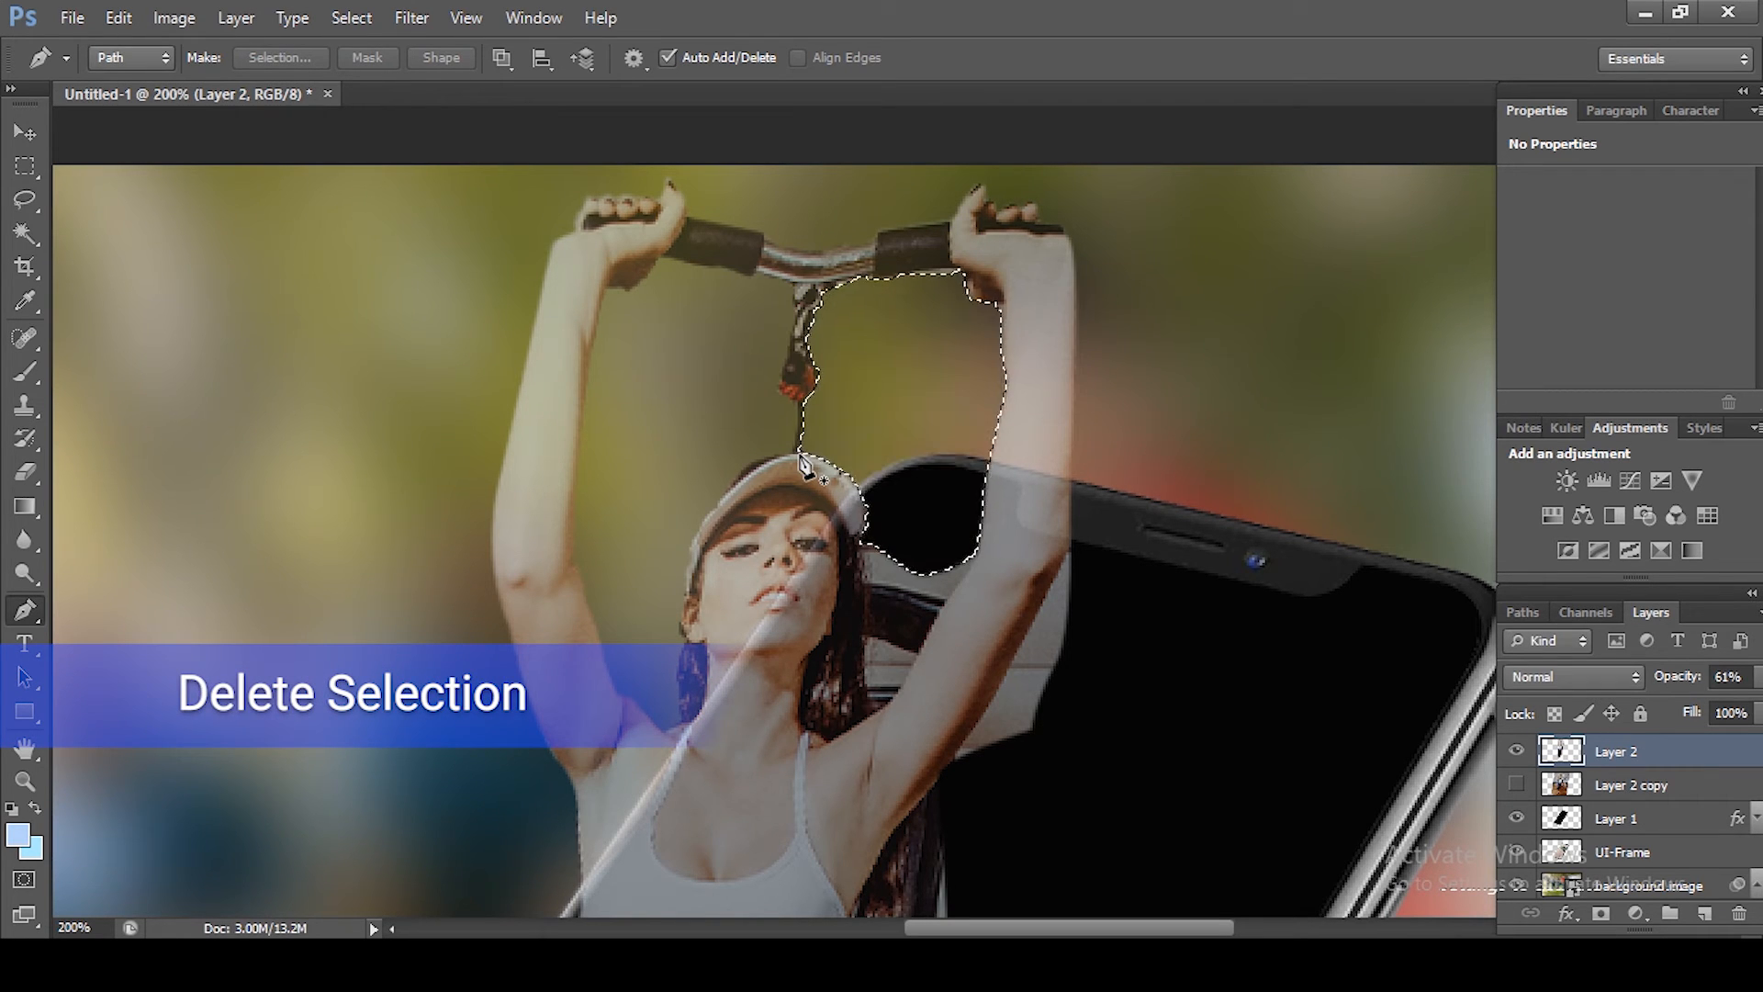
{"action": "key", "text": "ctrl+d"}
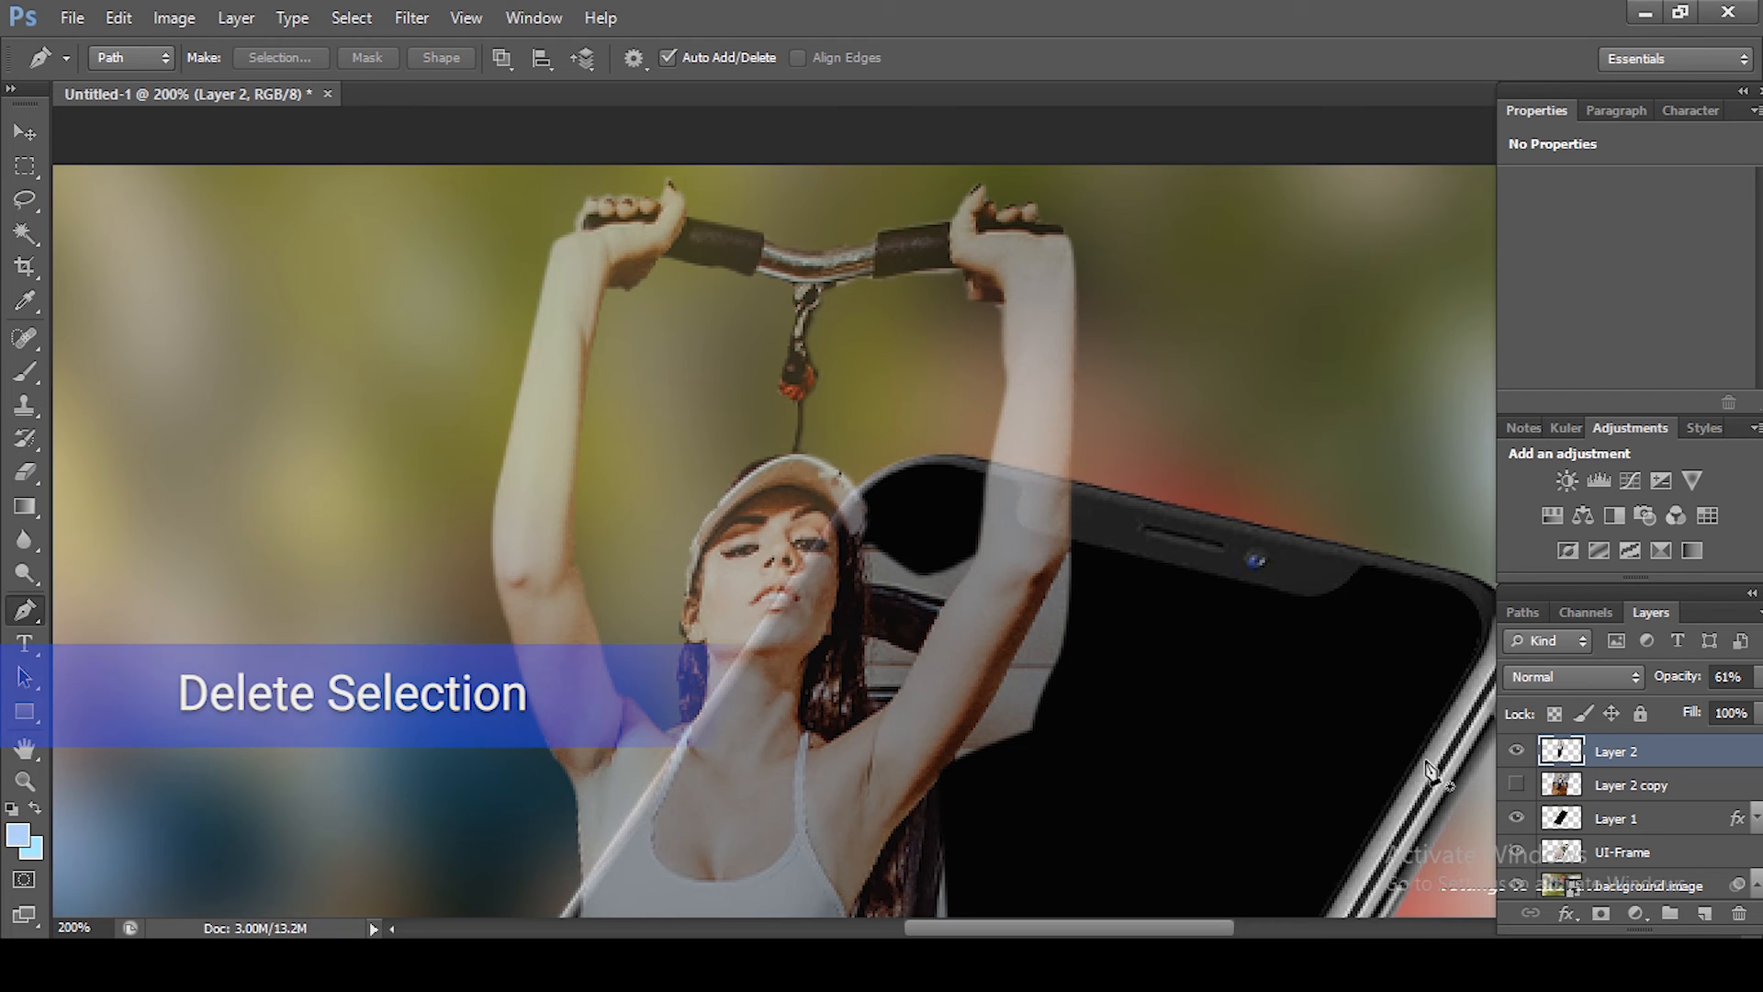
Step: Zoom out and toggle Layer 2 copy's visibility to compare the cutout against the full photo
{"action": "left_click", "coordinate": [1516, 786]}
{"action": "left_click", "coordinate": [1516, 786]}
{"action": "key", "text": "ctrl+minus"}
{"action": "key", "text": "ctrl+minus"}
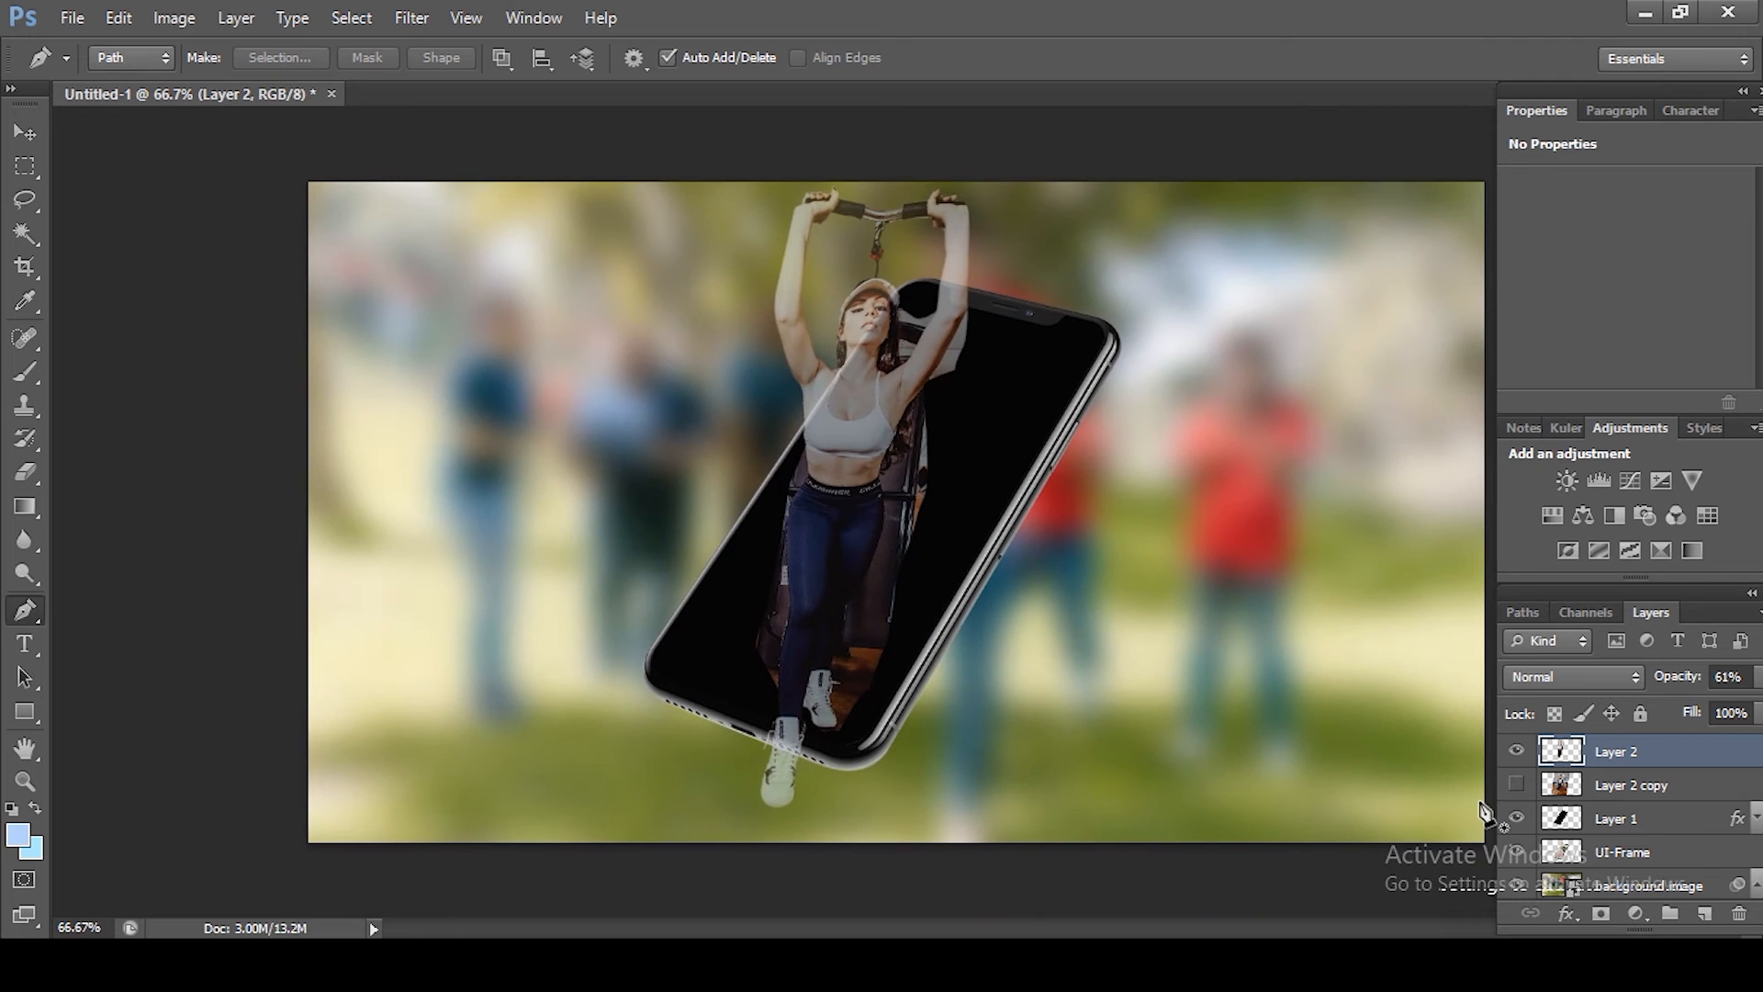
{"action": "left_click", "coordinate": [1516, 786]}
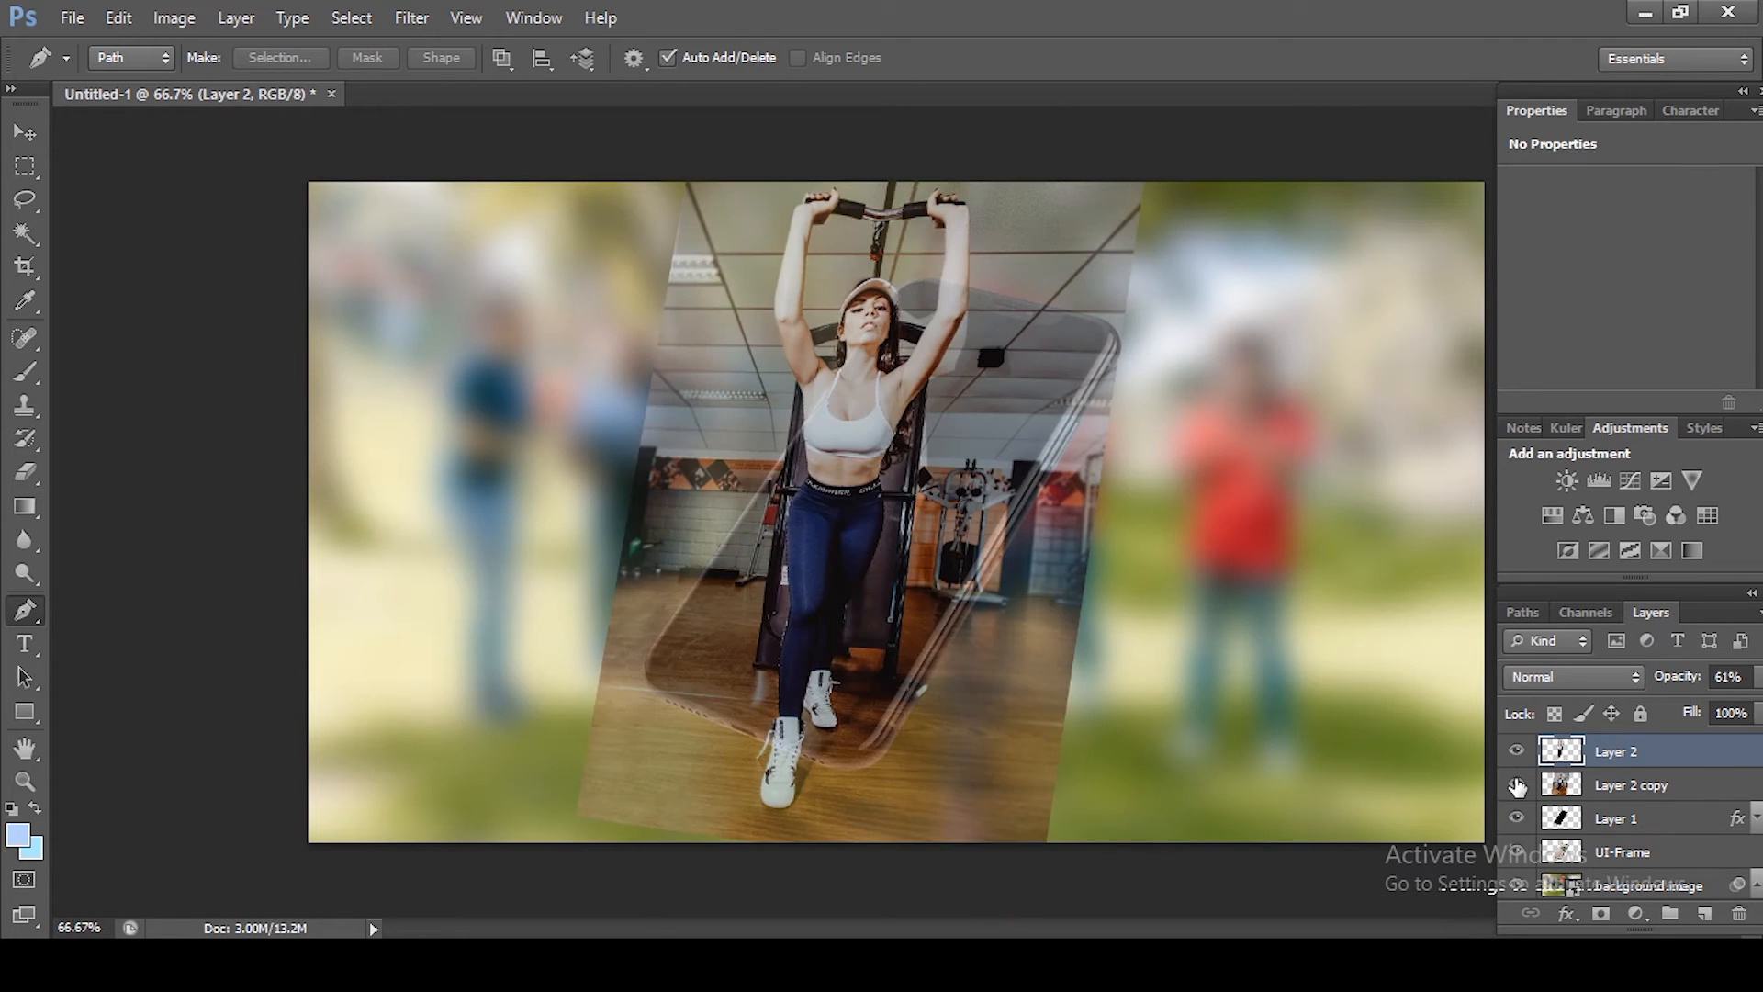
Step: Restore Layer 2 copy's visibility, select it with Layer 2 and set both layers' opacity to 100%
{"action": "left_click", "coordinate": [1517, 786]}
{"action": "left_click", "coordinate": [1517, 786]}
{"action": "left_click", "coordinate": [1630, 785], "text": "shift"}
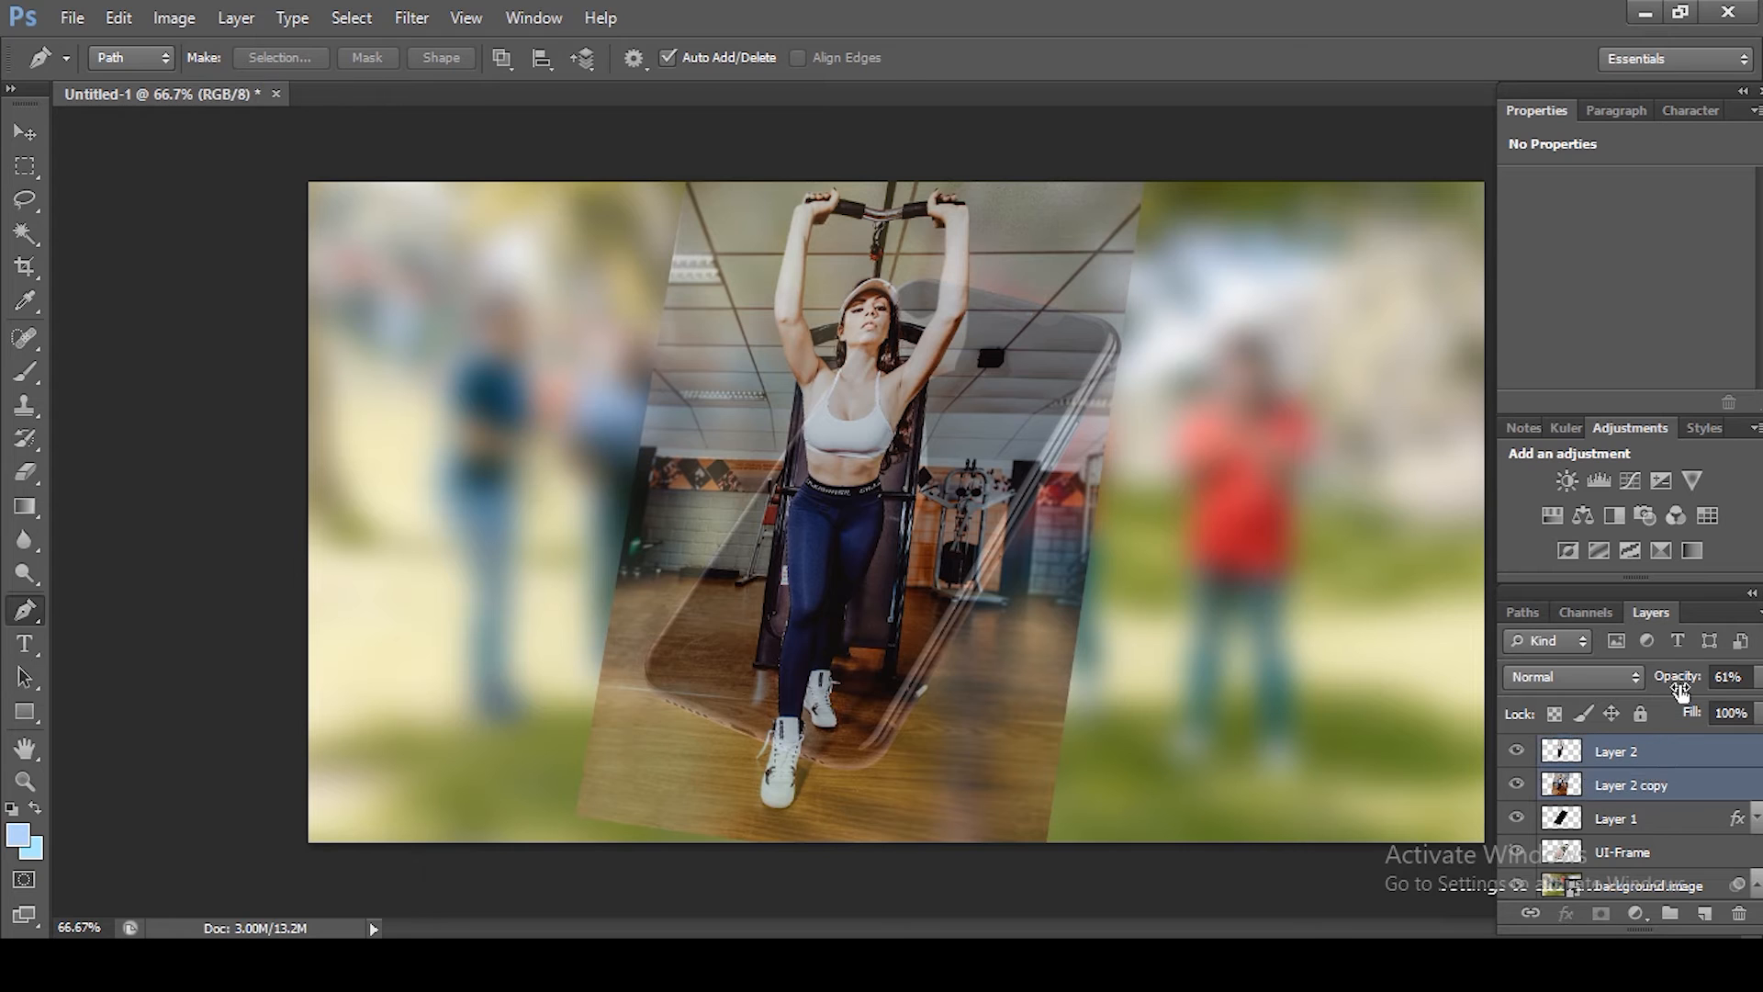
{"action": "left_click", "coordinate": [1726, 677]}
{"action": "type", "text": "100"}
{"action": "key", "text": "Return"}
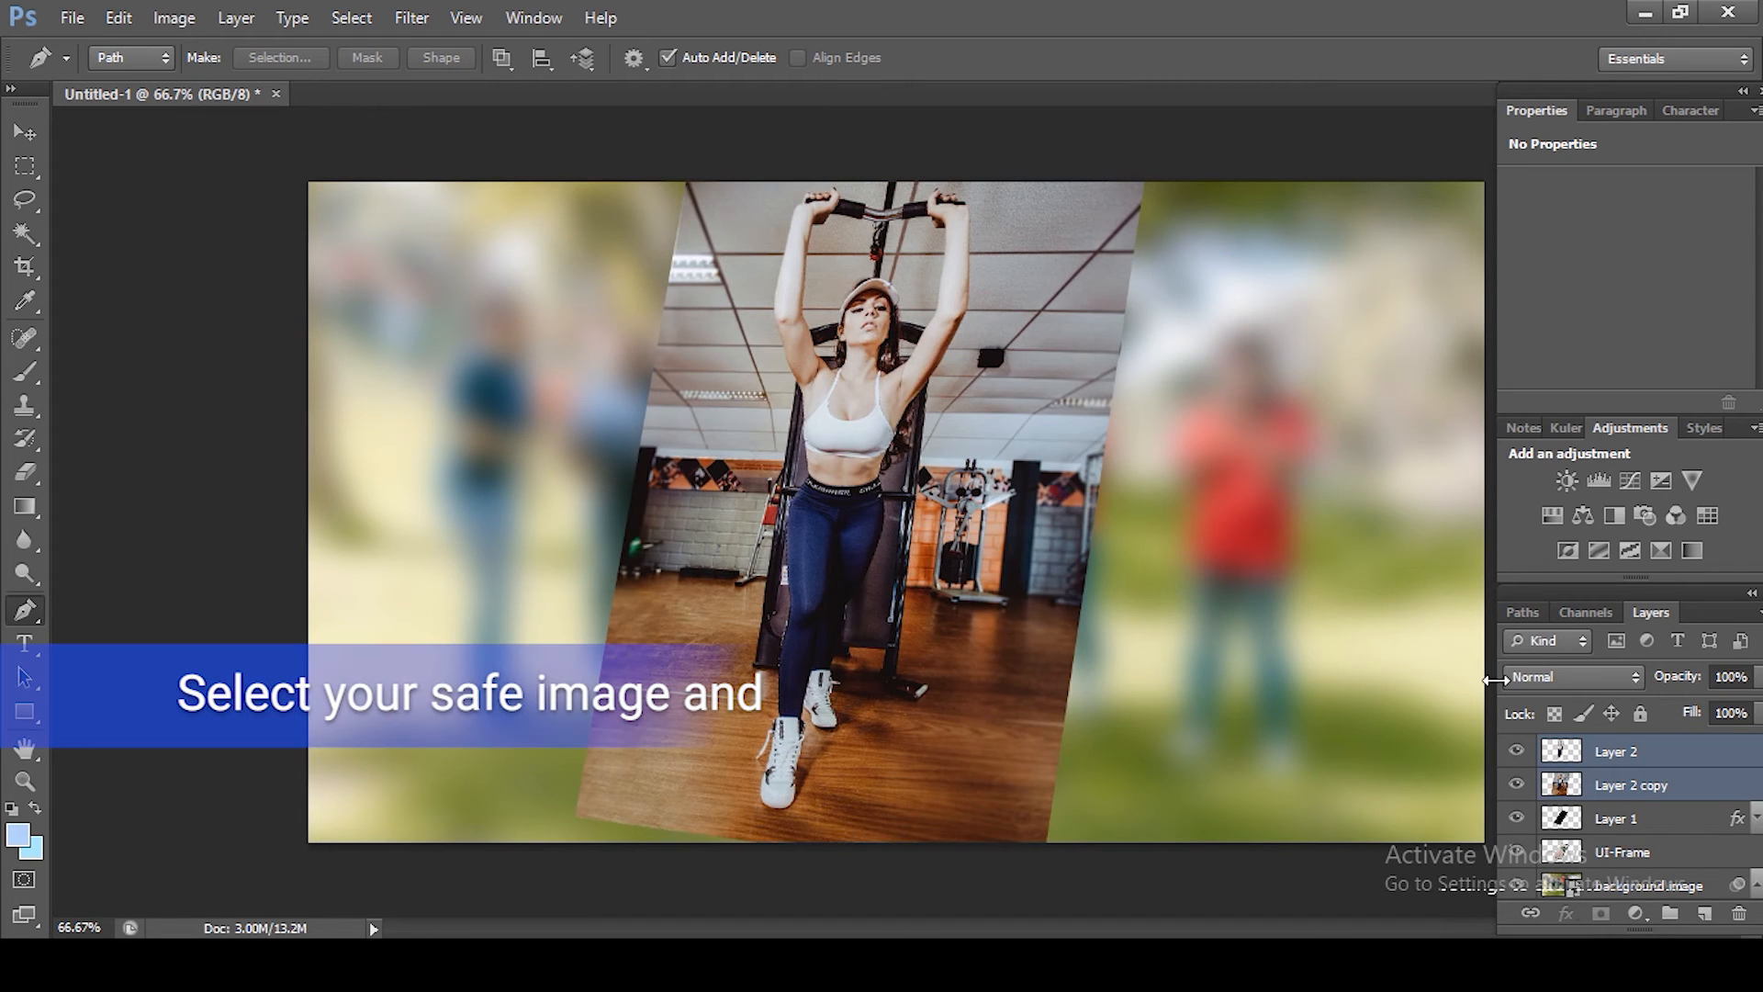
Step: Clip Layer 2 copy to Layer 1 so the photo shows only inside the phone screen, then select Layer 2
{"action": "left_click", "coordinate": [1616, 786]}
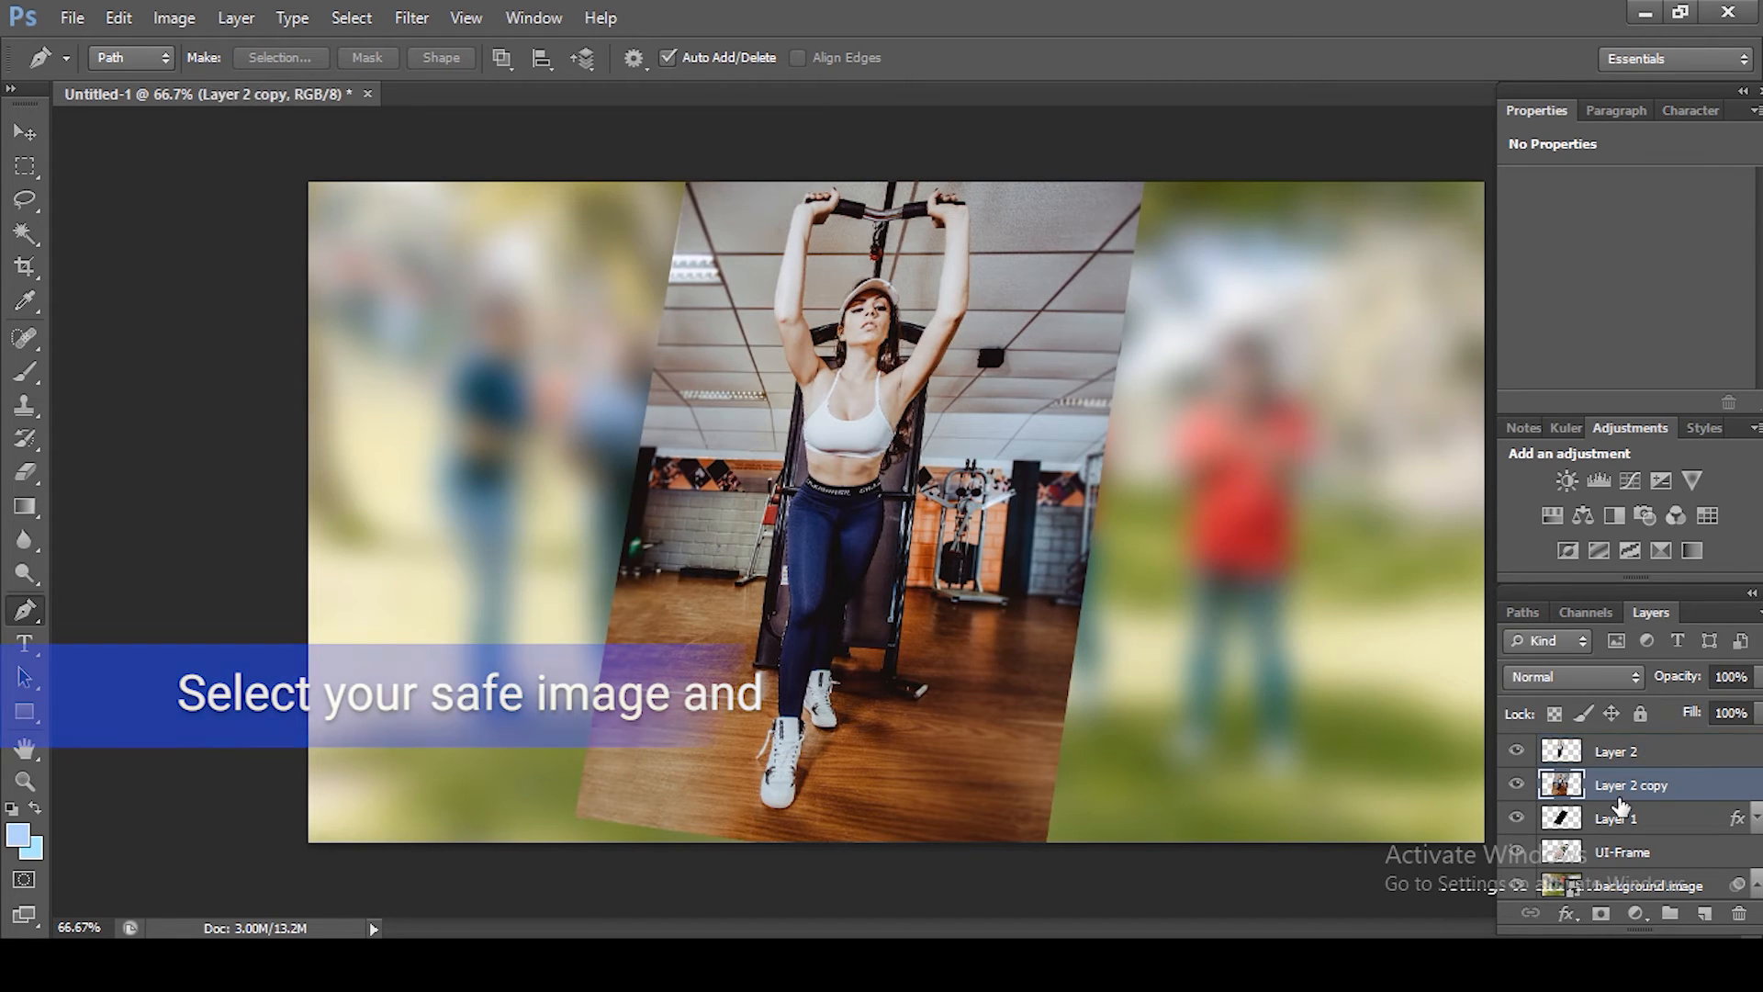
{"action": "left_click", "coordinate": [1621, 802], "text": "alt"}
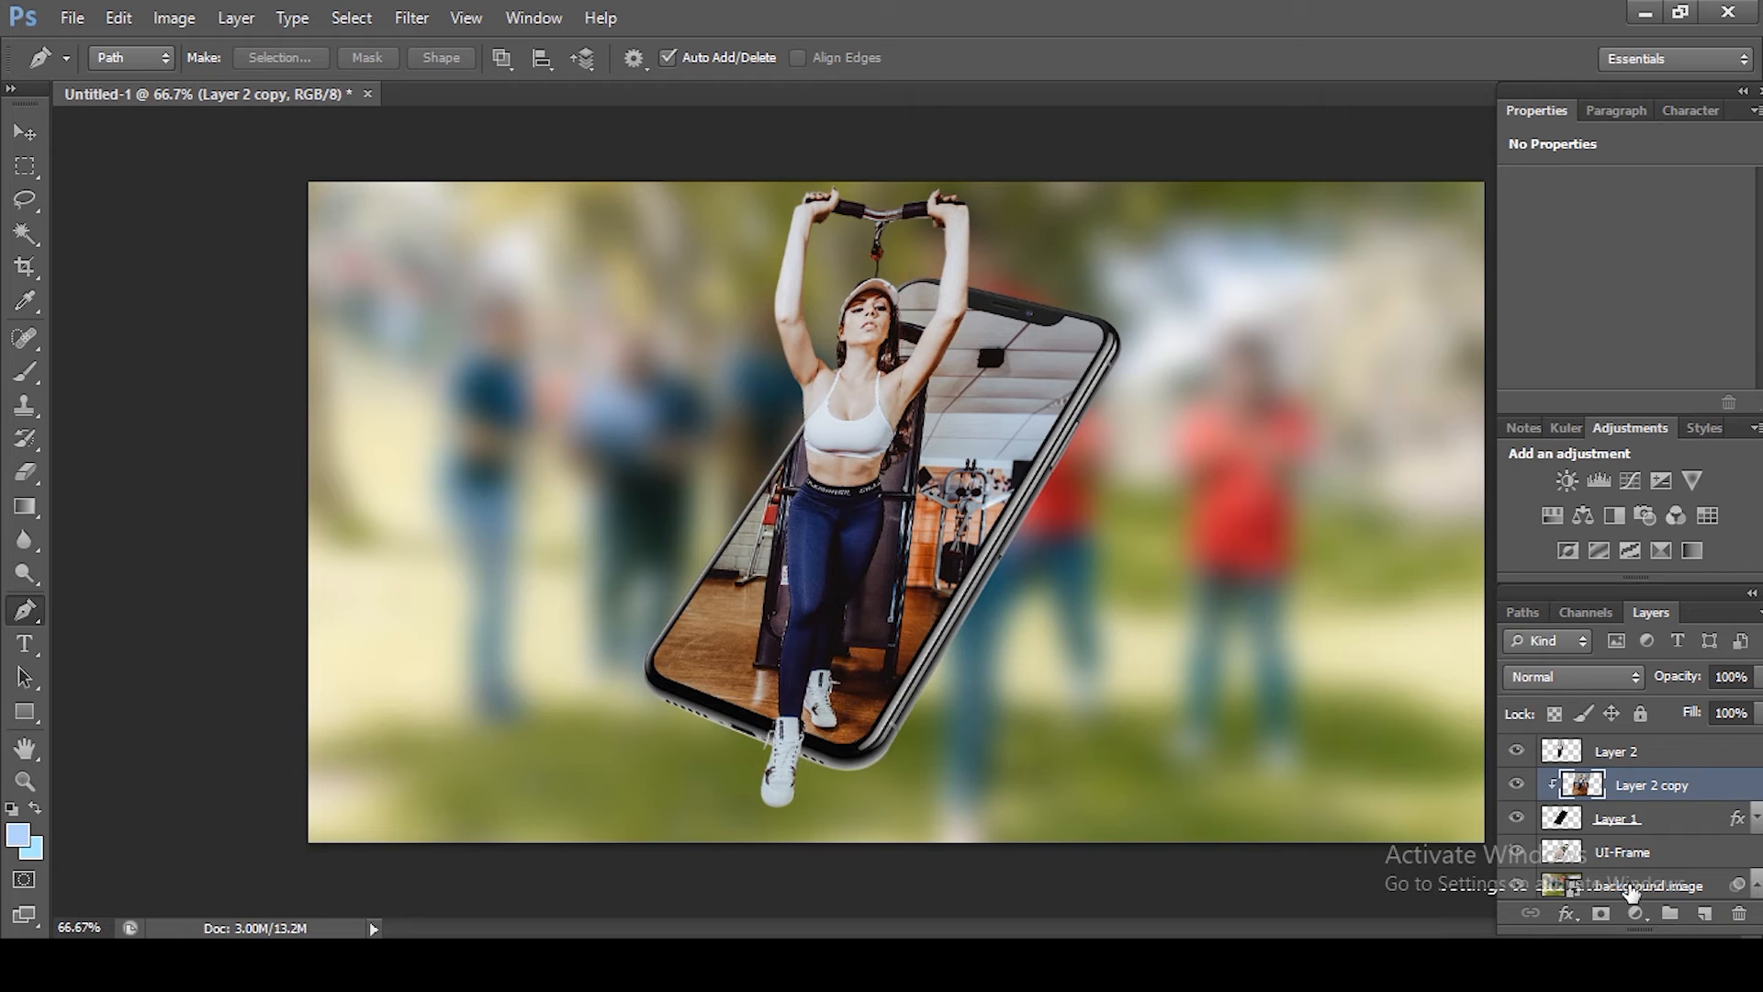
{"action": "key", "text": "alt+bracketright"}
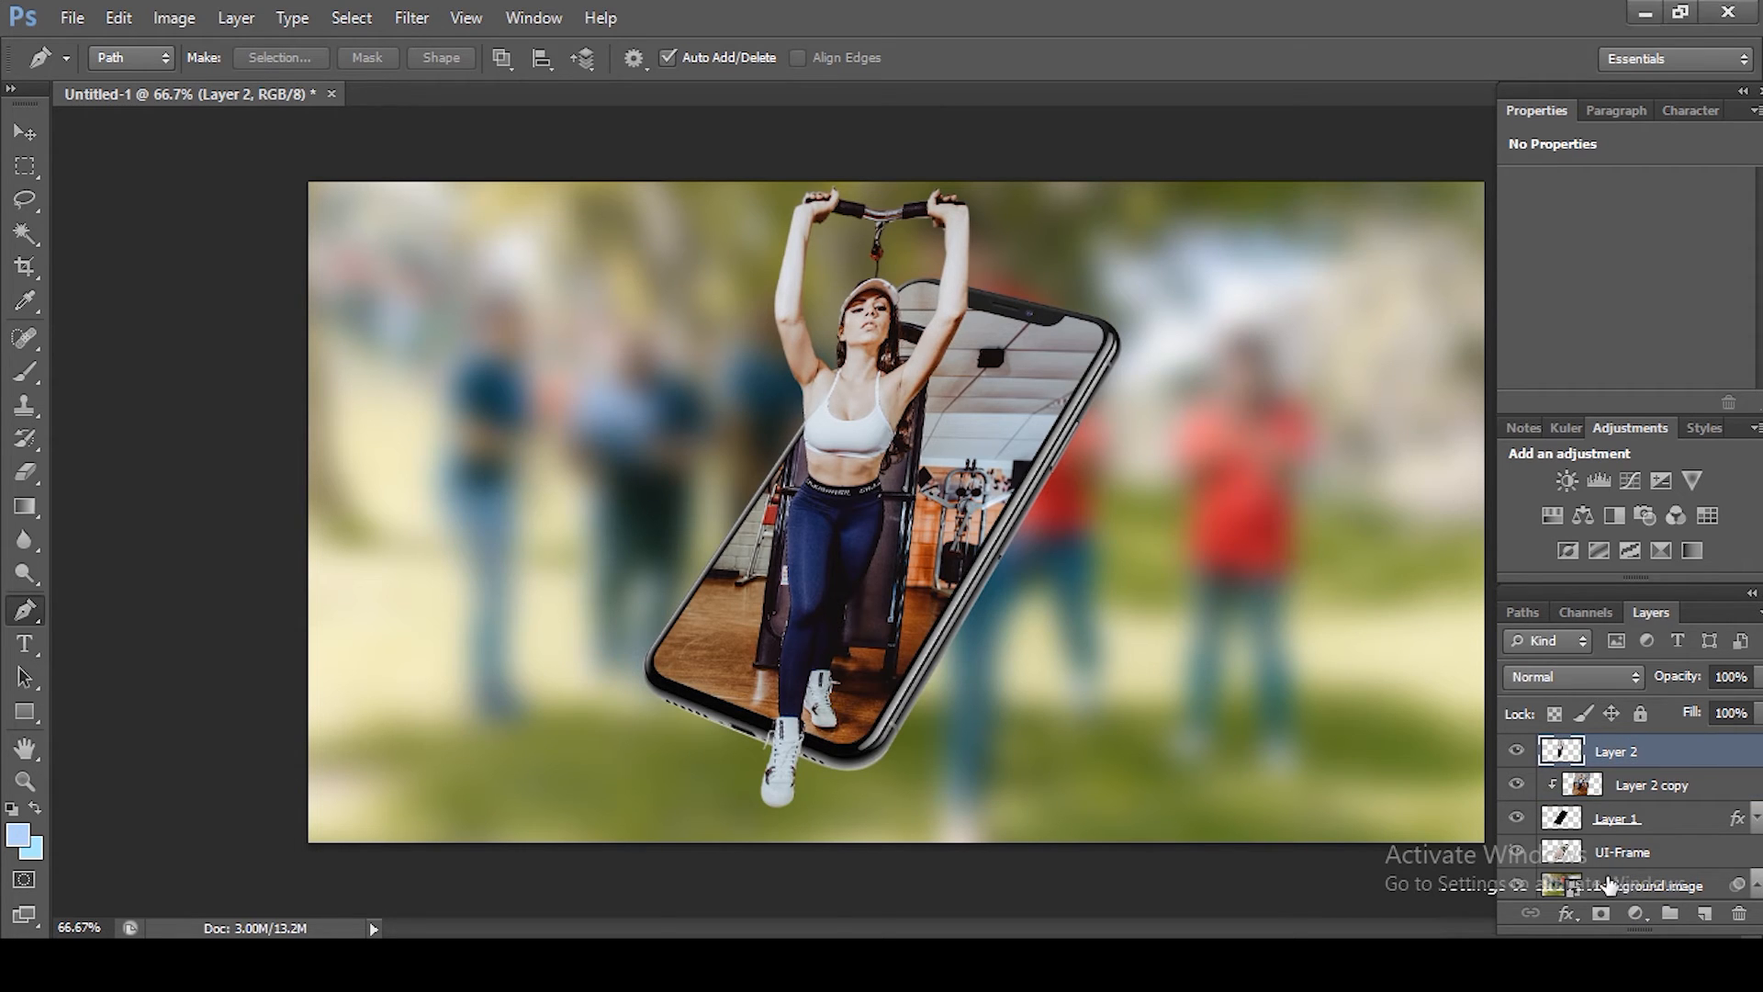
Step: Create a new layer, Layer 3, directly above the background image
{"action": "left_click", "coordinate": [1587, 884]}
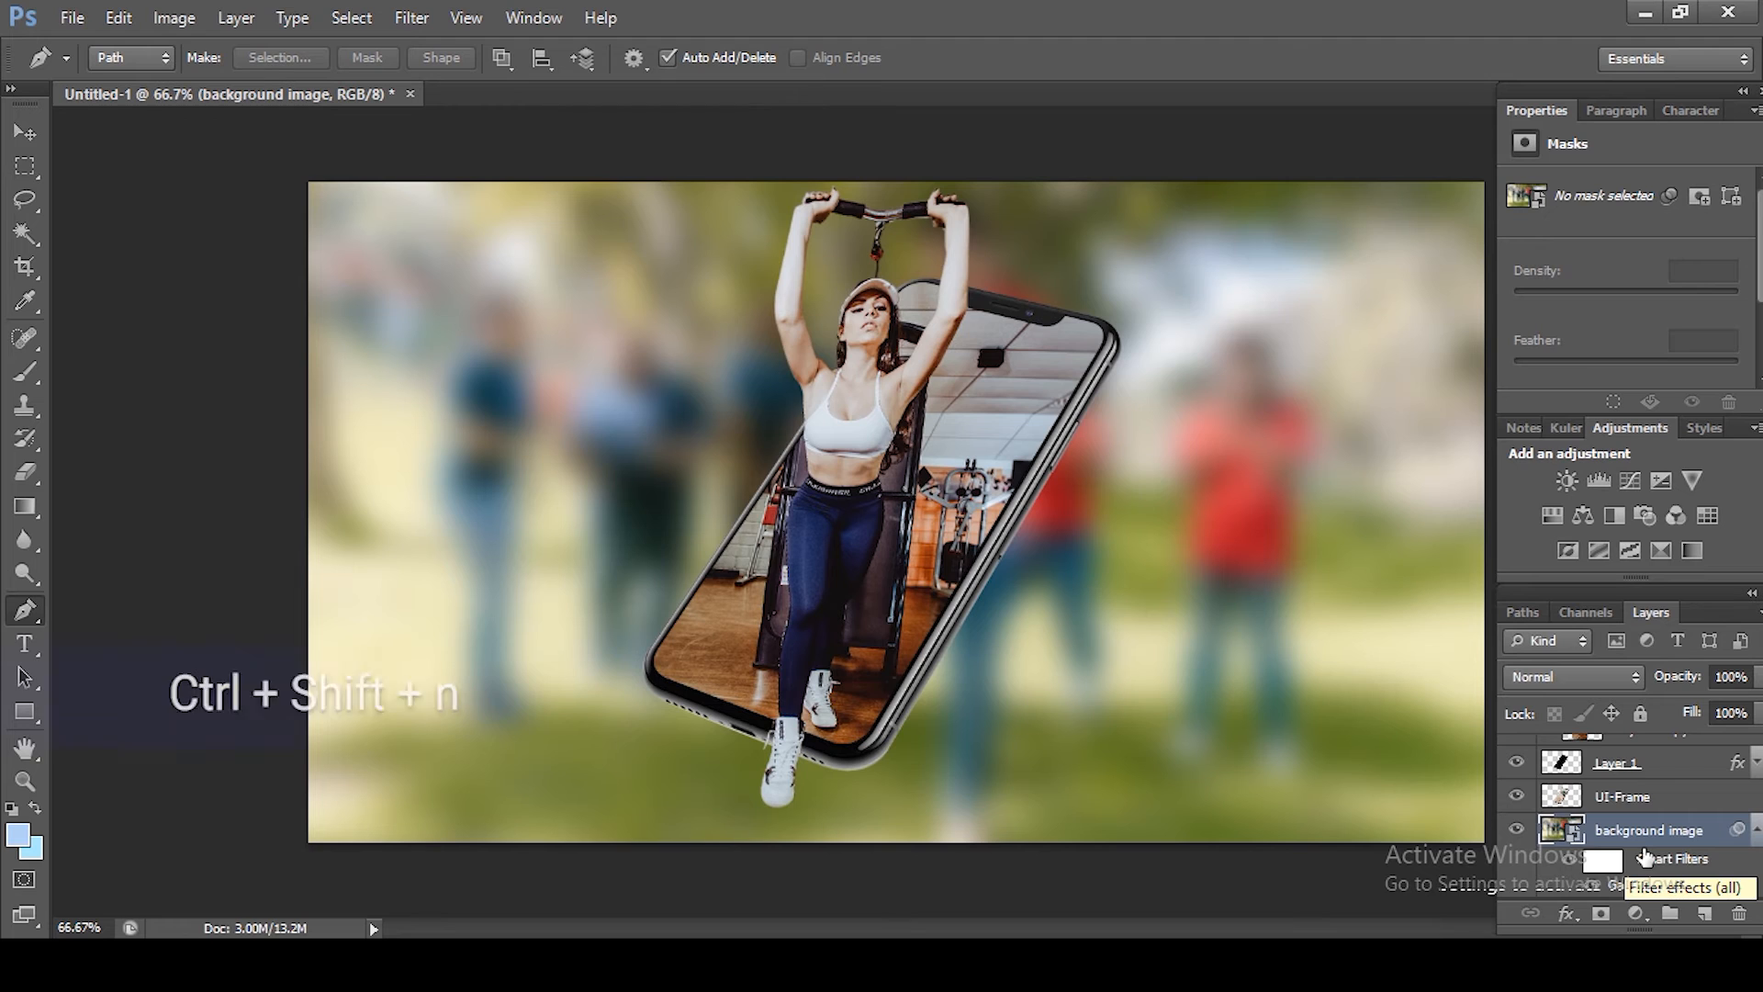
{"action": "key", "text": "ctrl+shift+n"}
{"action": "key", "text": "Return"}
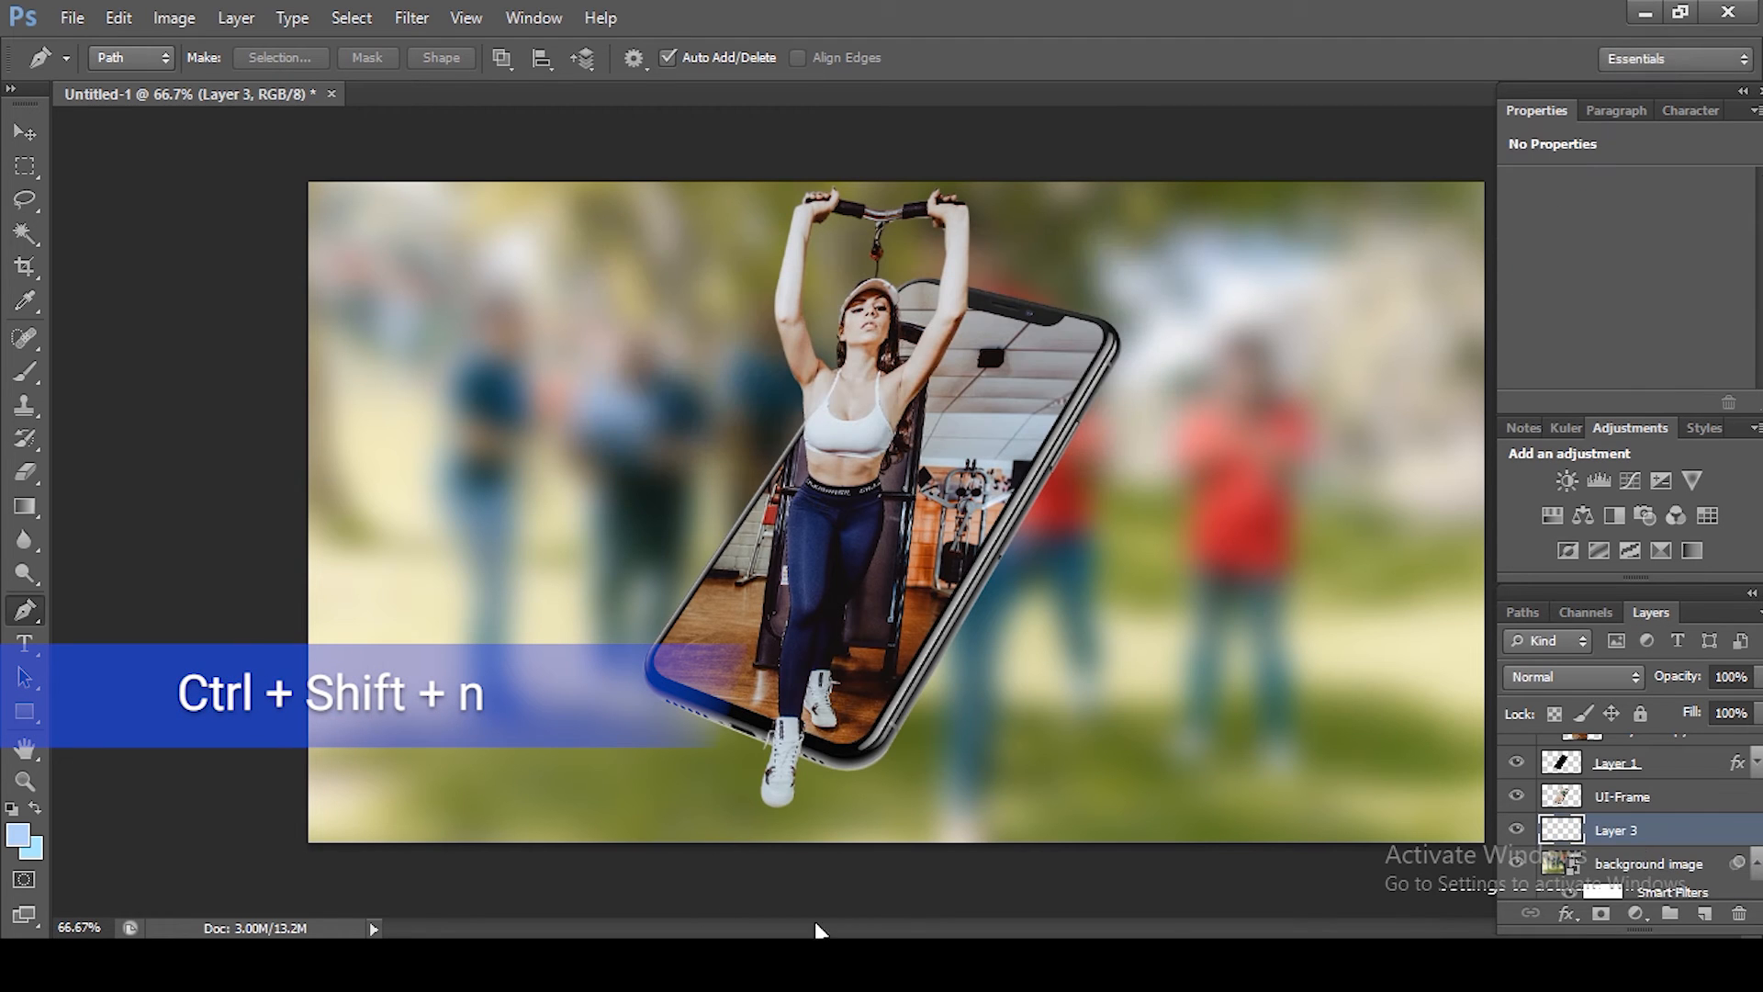
Step: Set the foreground color to 000 (black) and fill Layer 3 with it
{"action": "left_click", "coordinate": [20, 835]}
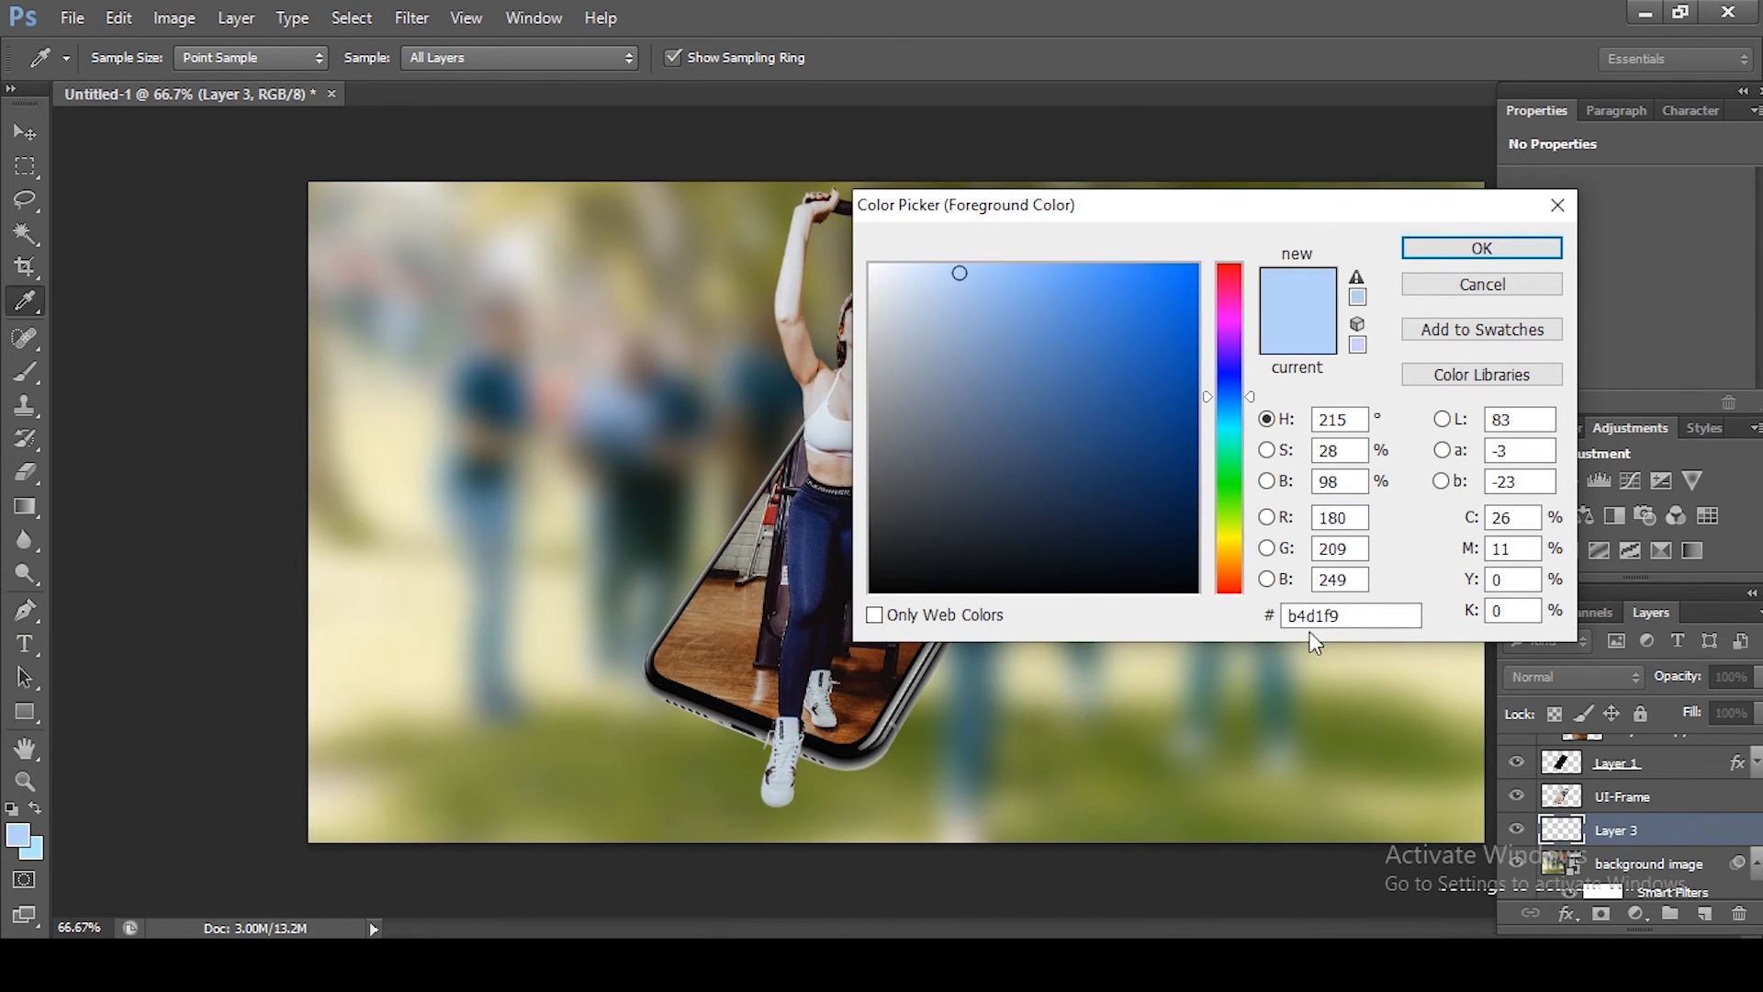
{"action": "double_click", "coordinate": [1322, 616]}
{"action": "type", "text": "000"}
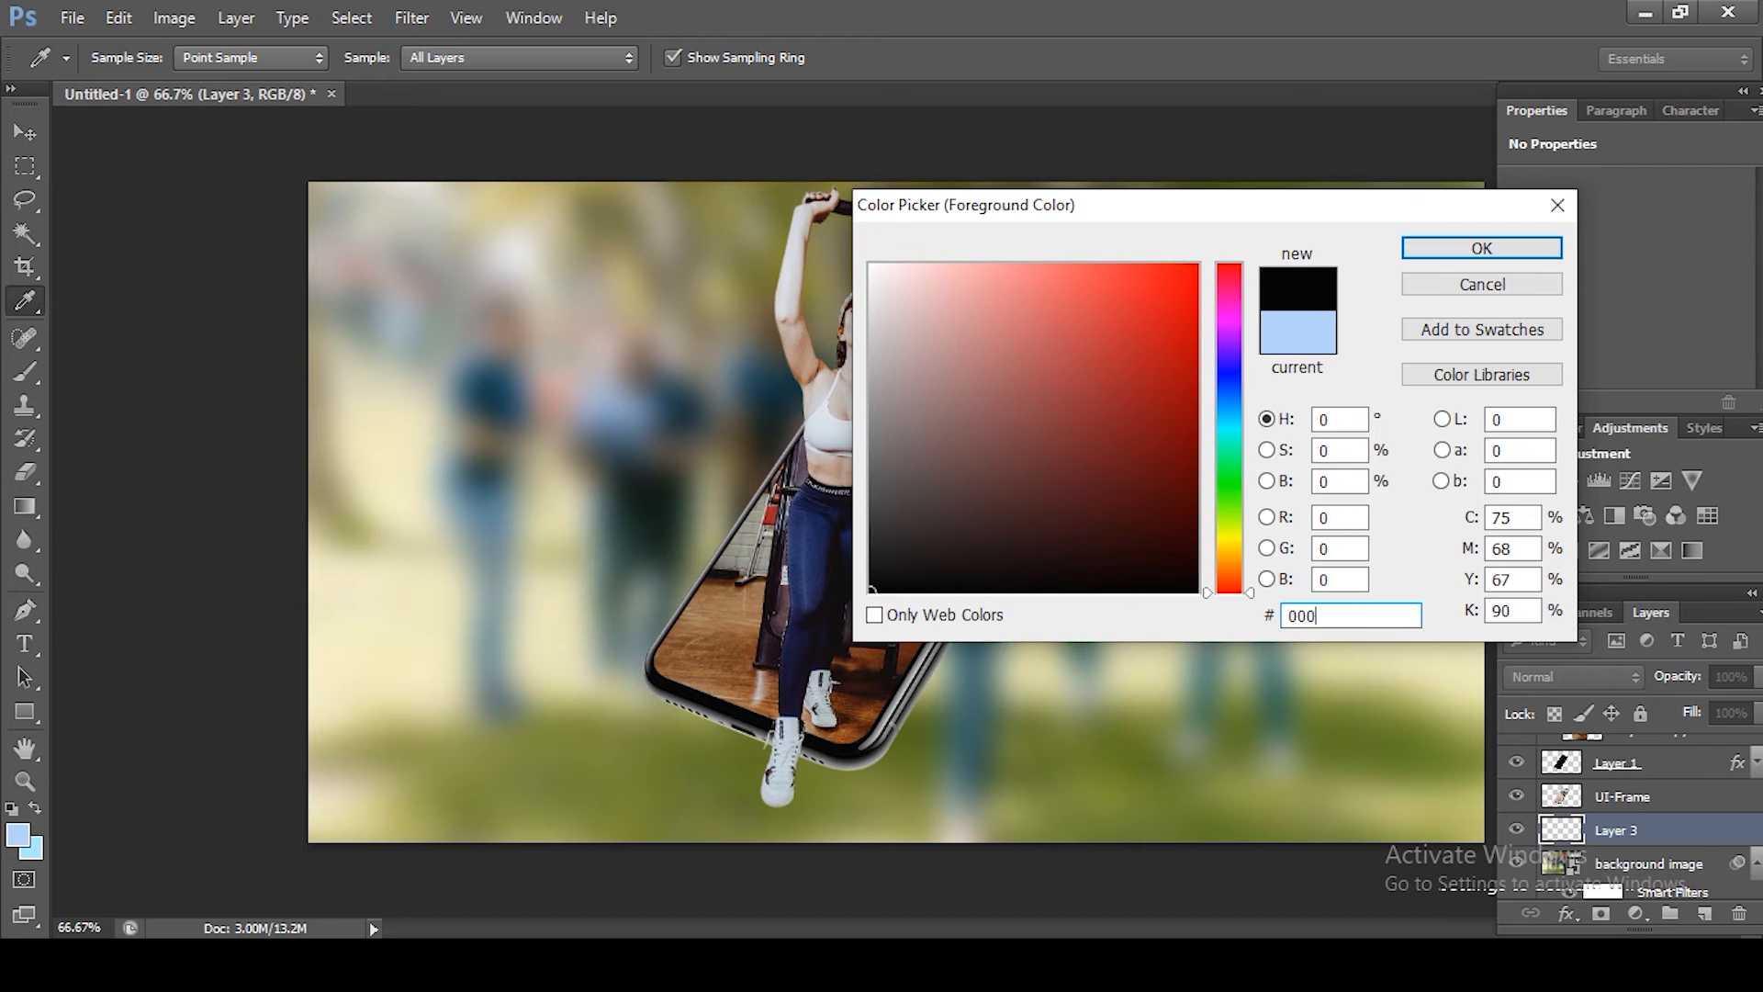
{"action": "key", "text": "Return"}
{"action": "key", "text": "p"}
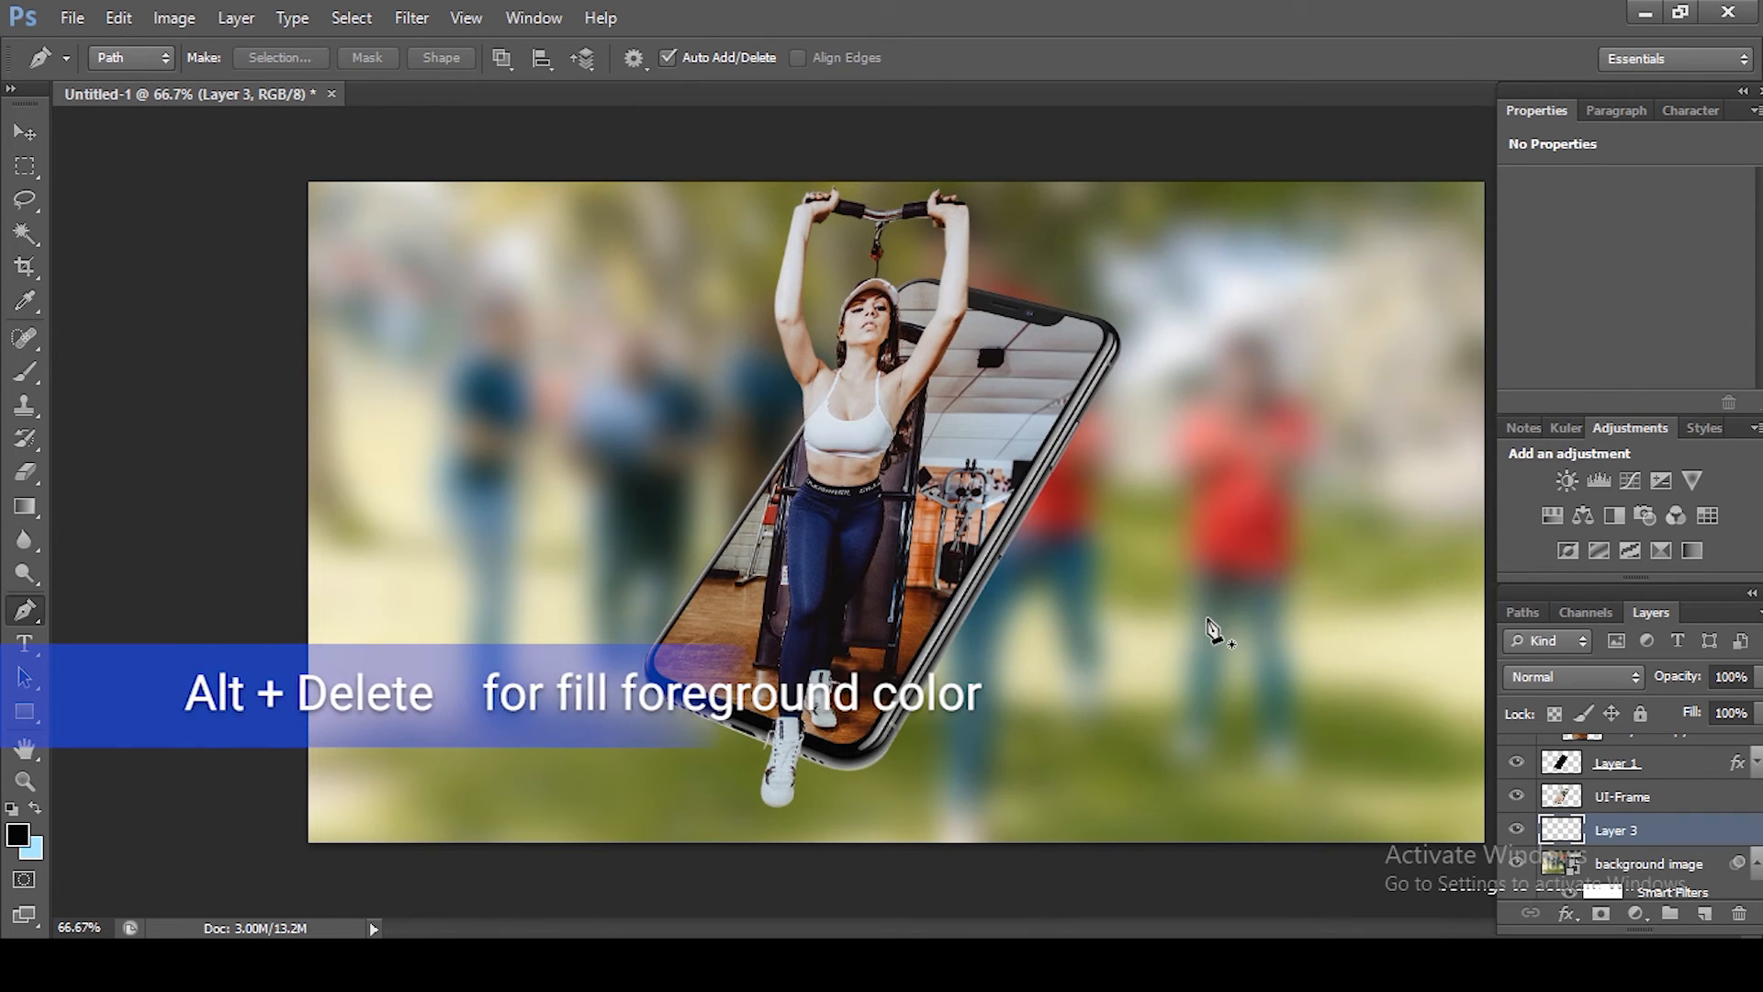
{"action": "key", "text": "alt+Delete"}
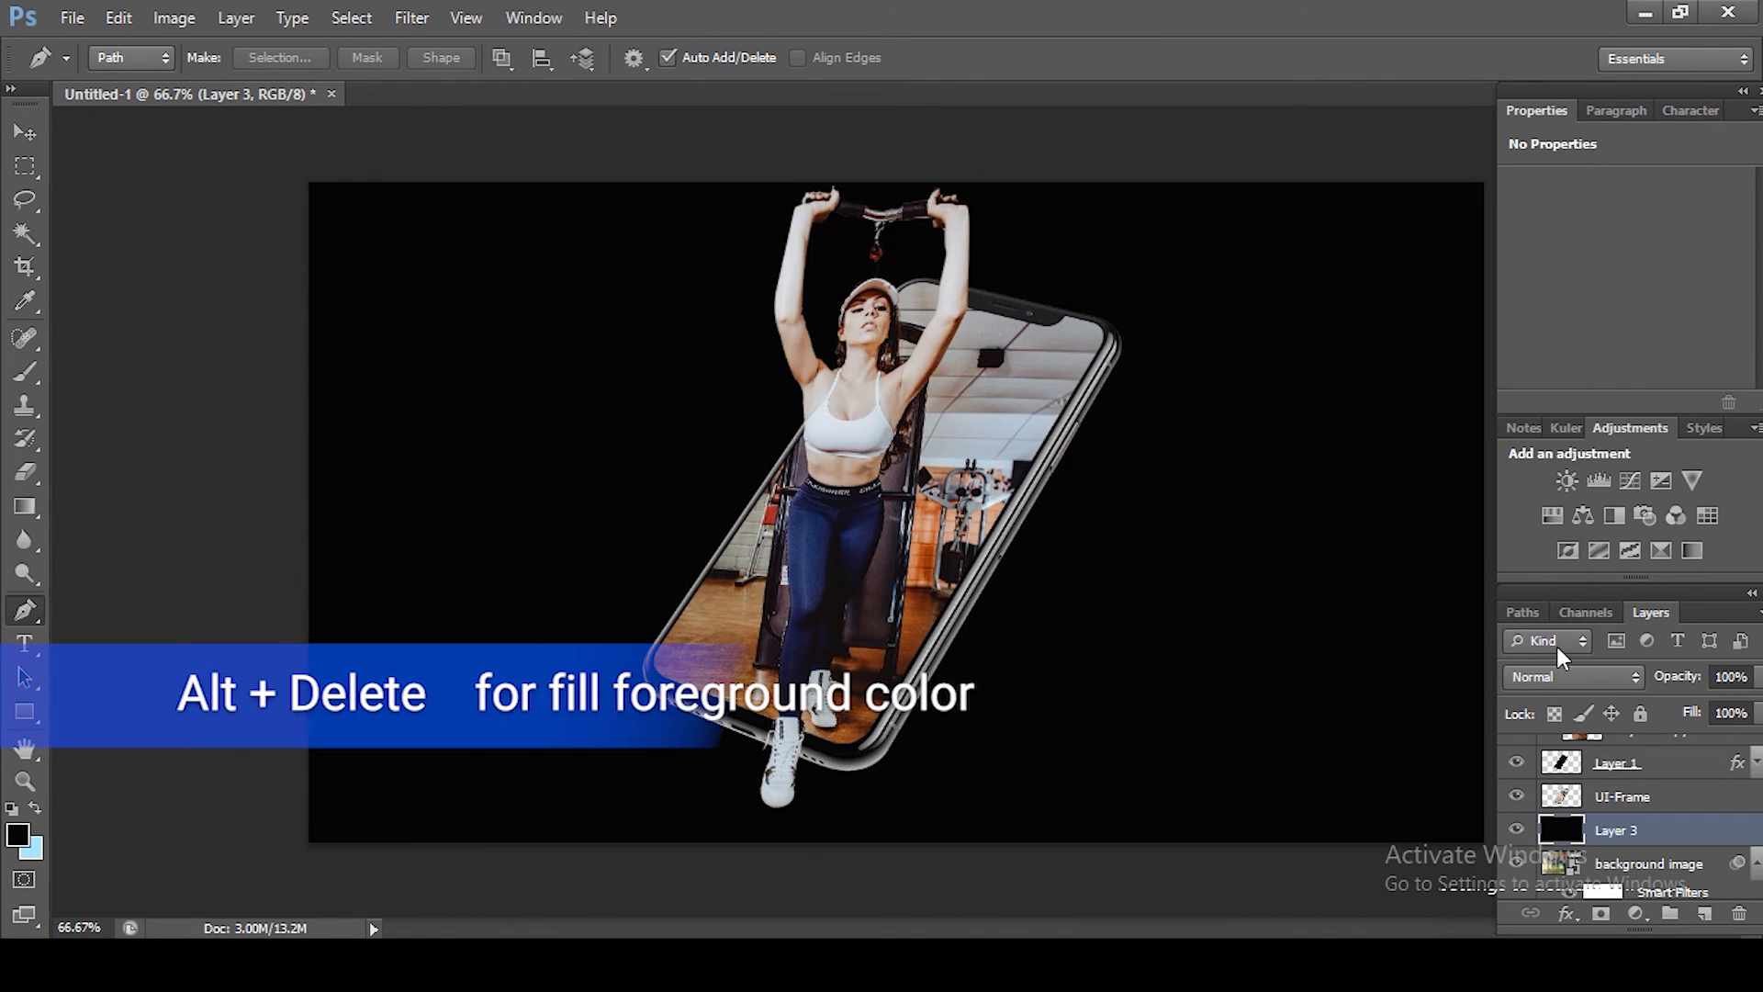
Step: Cycle Layer 3 through the blend modes and set it to Hue
{"action": "left_click", "coordinate": [1556, 689]}
{"action": "left_click", "coordinate": [1561, 12]}
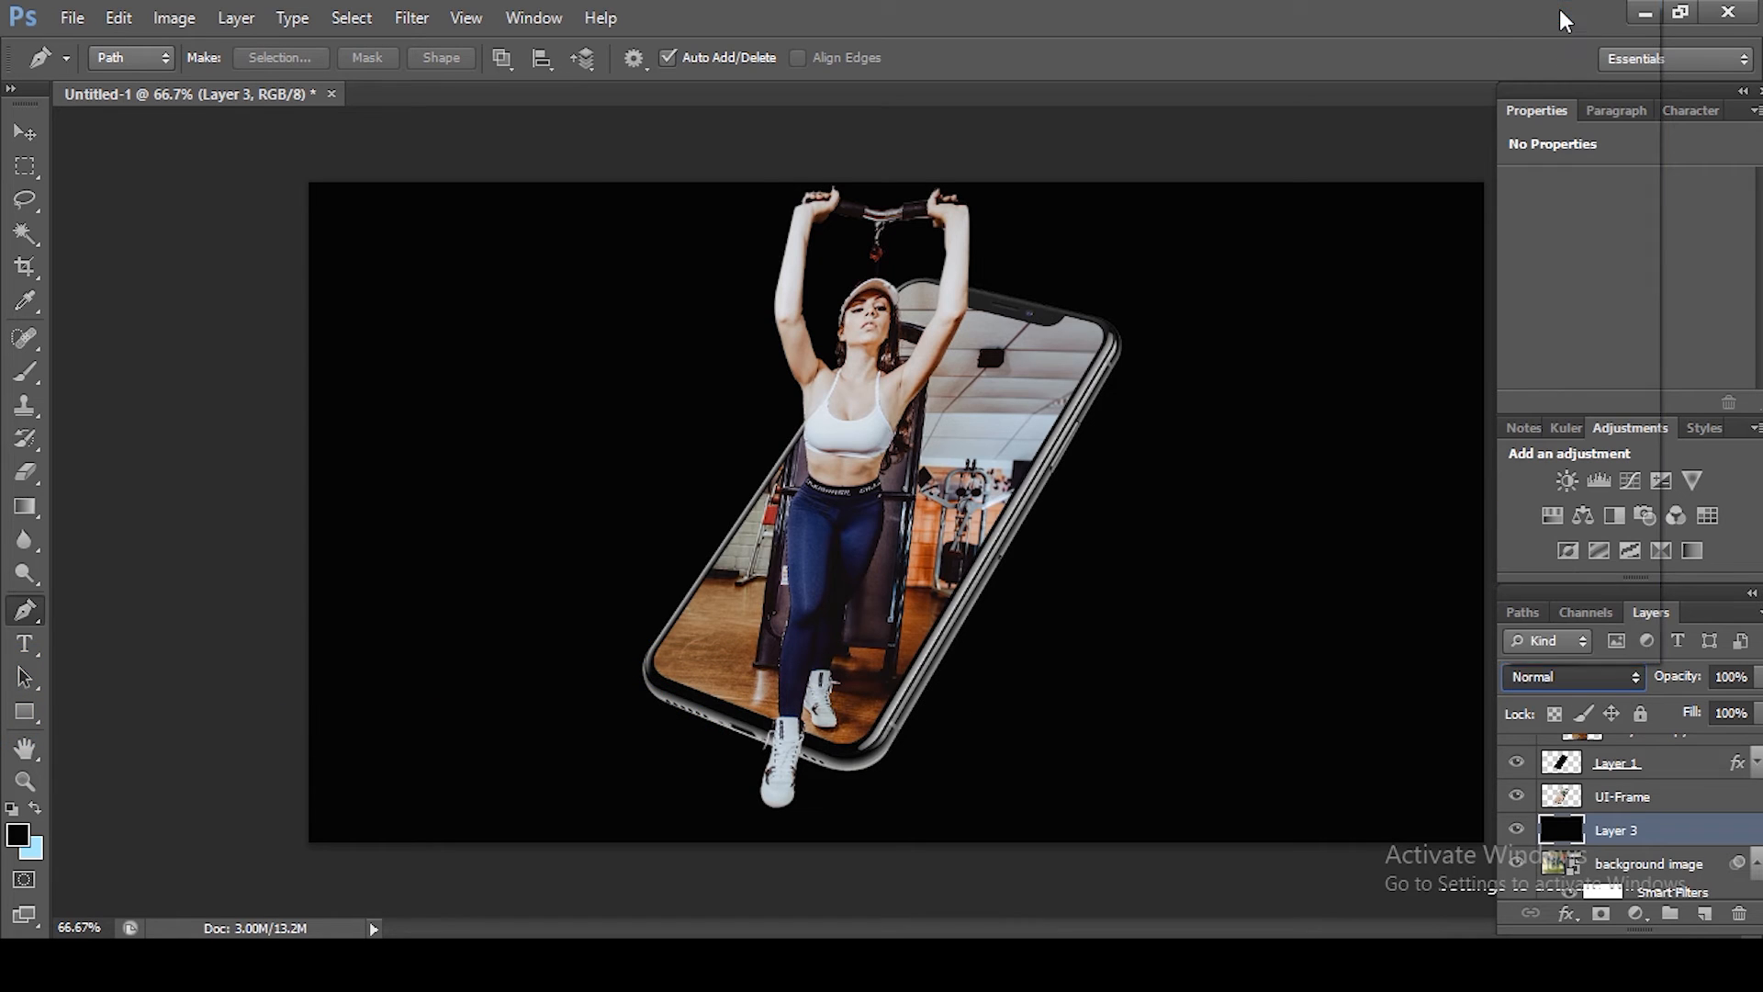
{"action": "key", "text": "Down"}
{"action": "key", "text": "Down"}
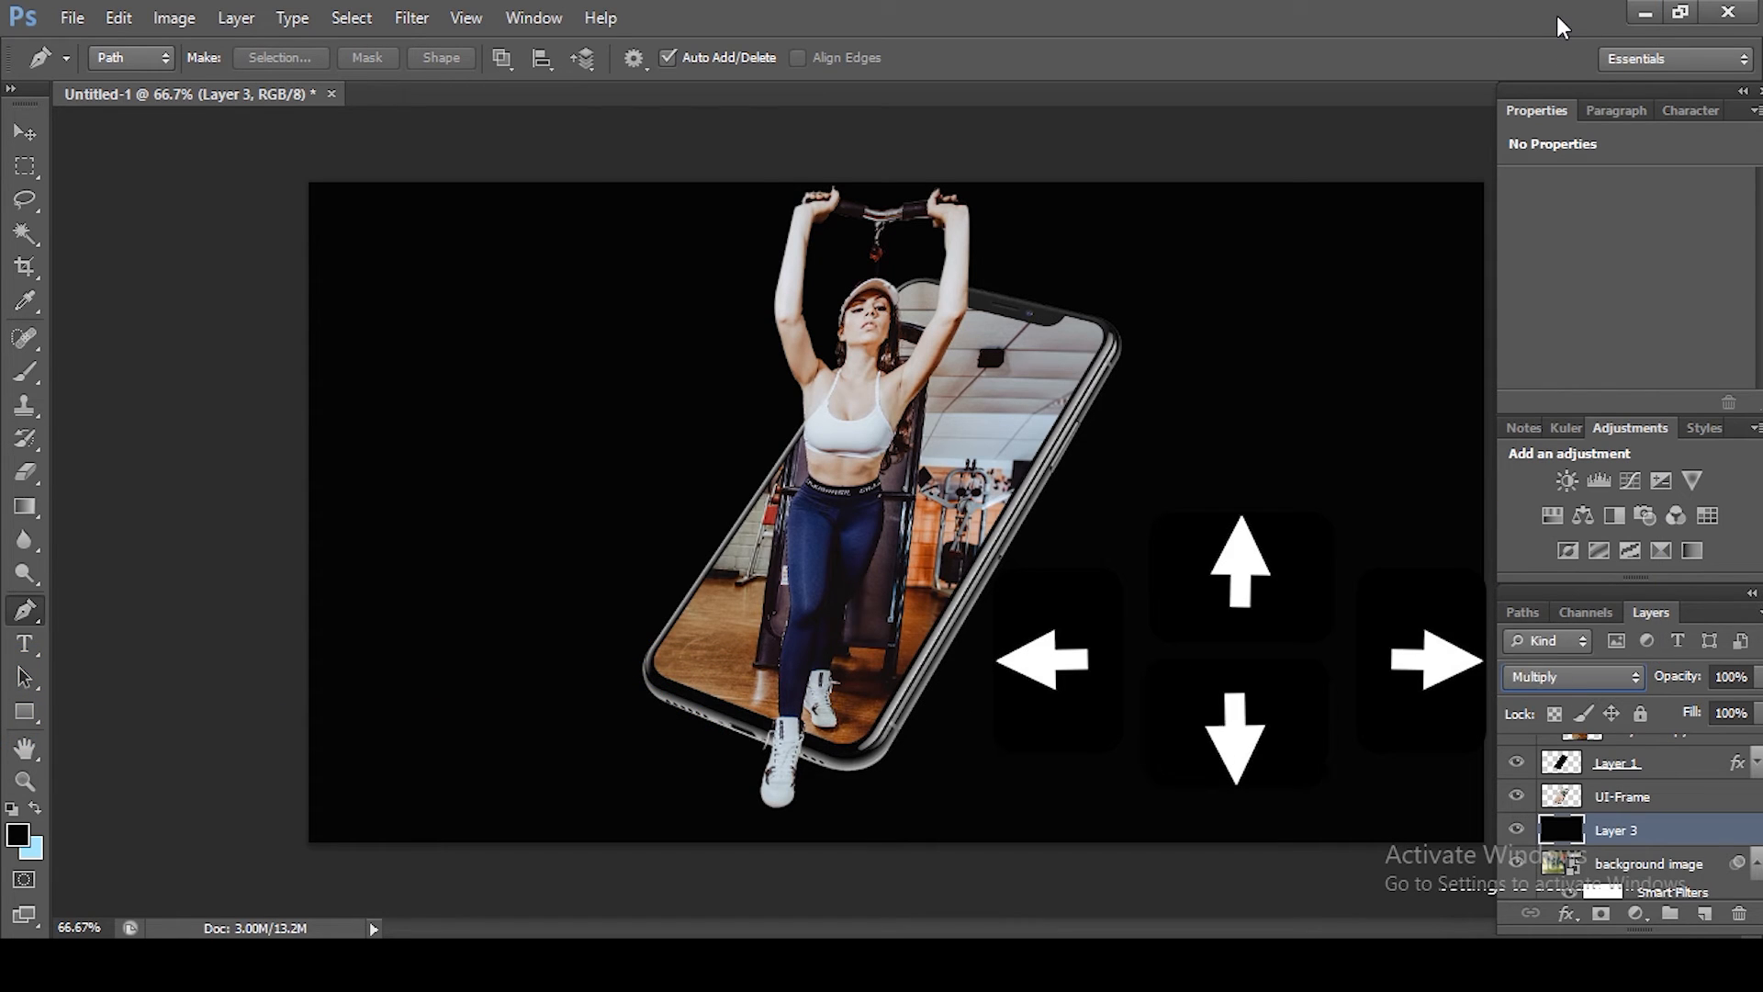
{"action": "key", "text": "Down"}
{"action": "key", "text": "Down"}
{"action": "key", "text": "Down"}
{"action": "key", "text": "Down"}
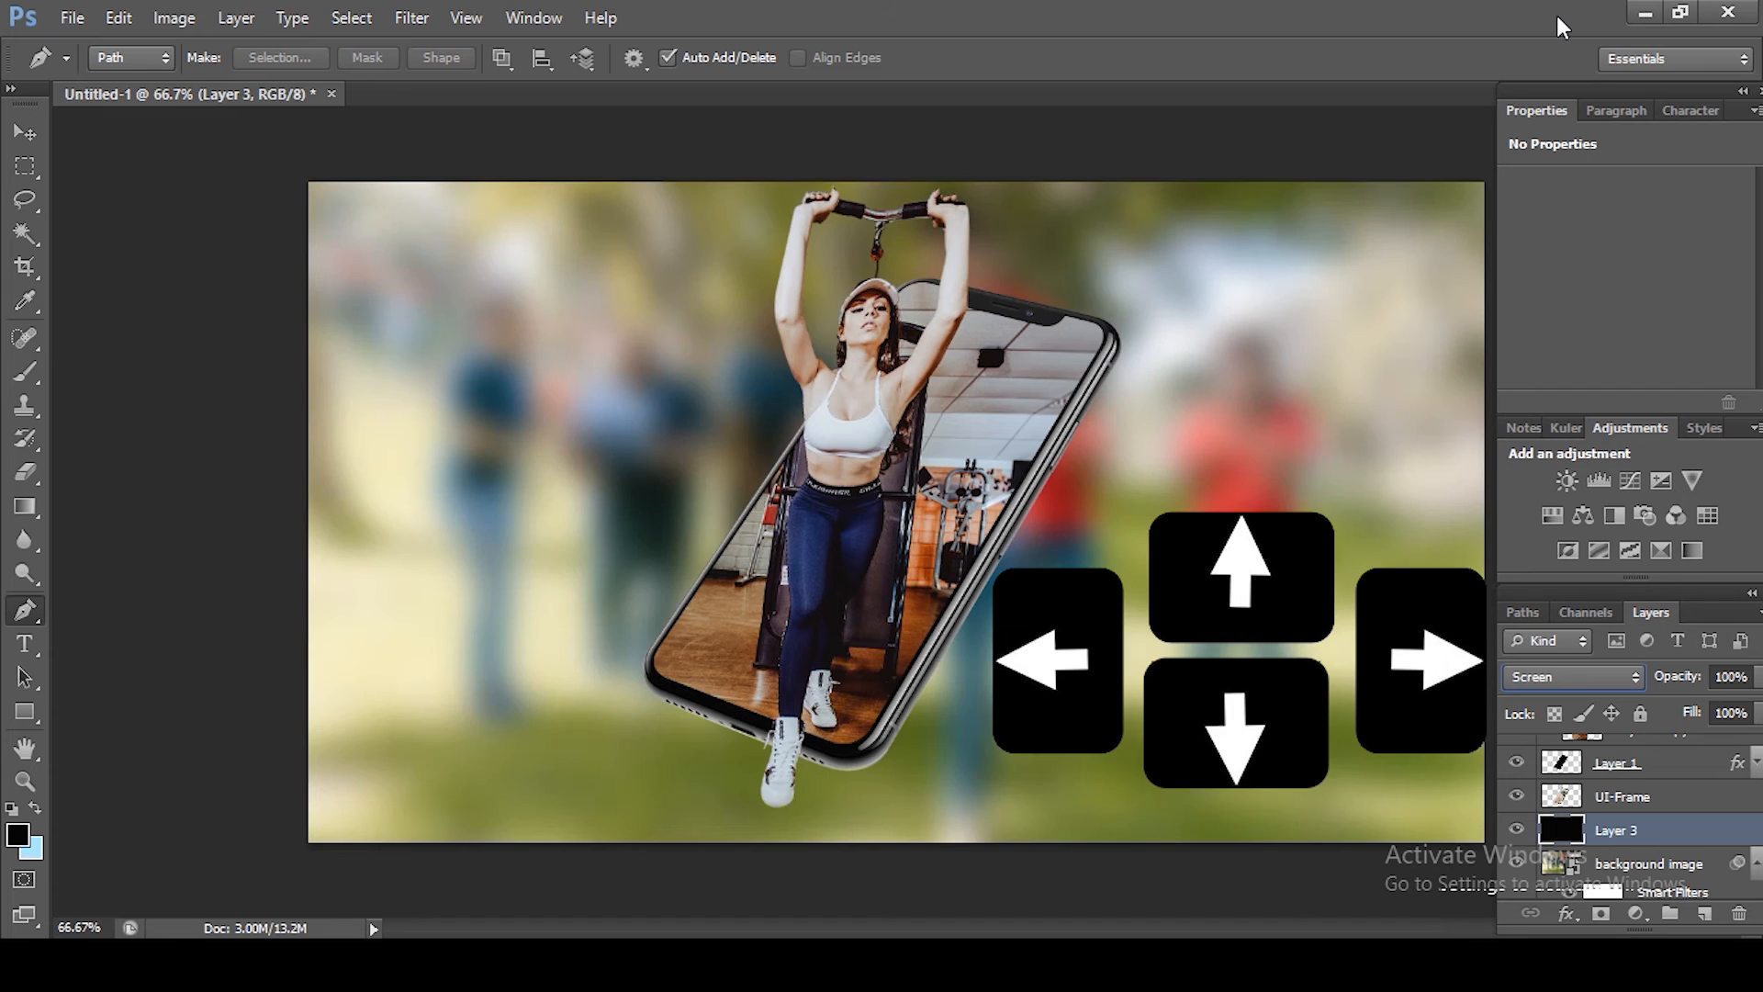
{"action": "key", "text": "Down"}
{"action": "key", "text": "Down"}
{"action": "key", "text": "Down"}
{"action": "key", "text": "Down"}
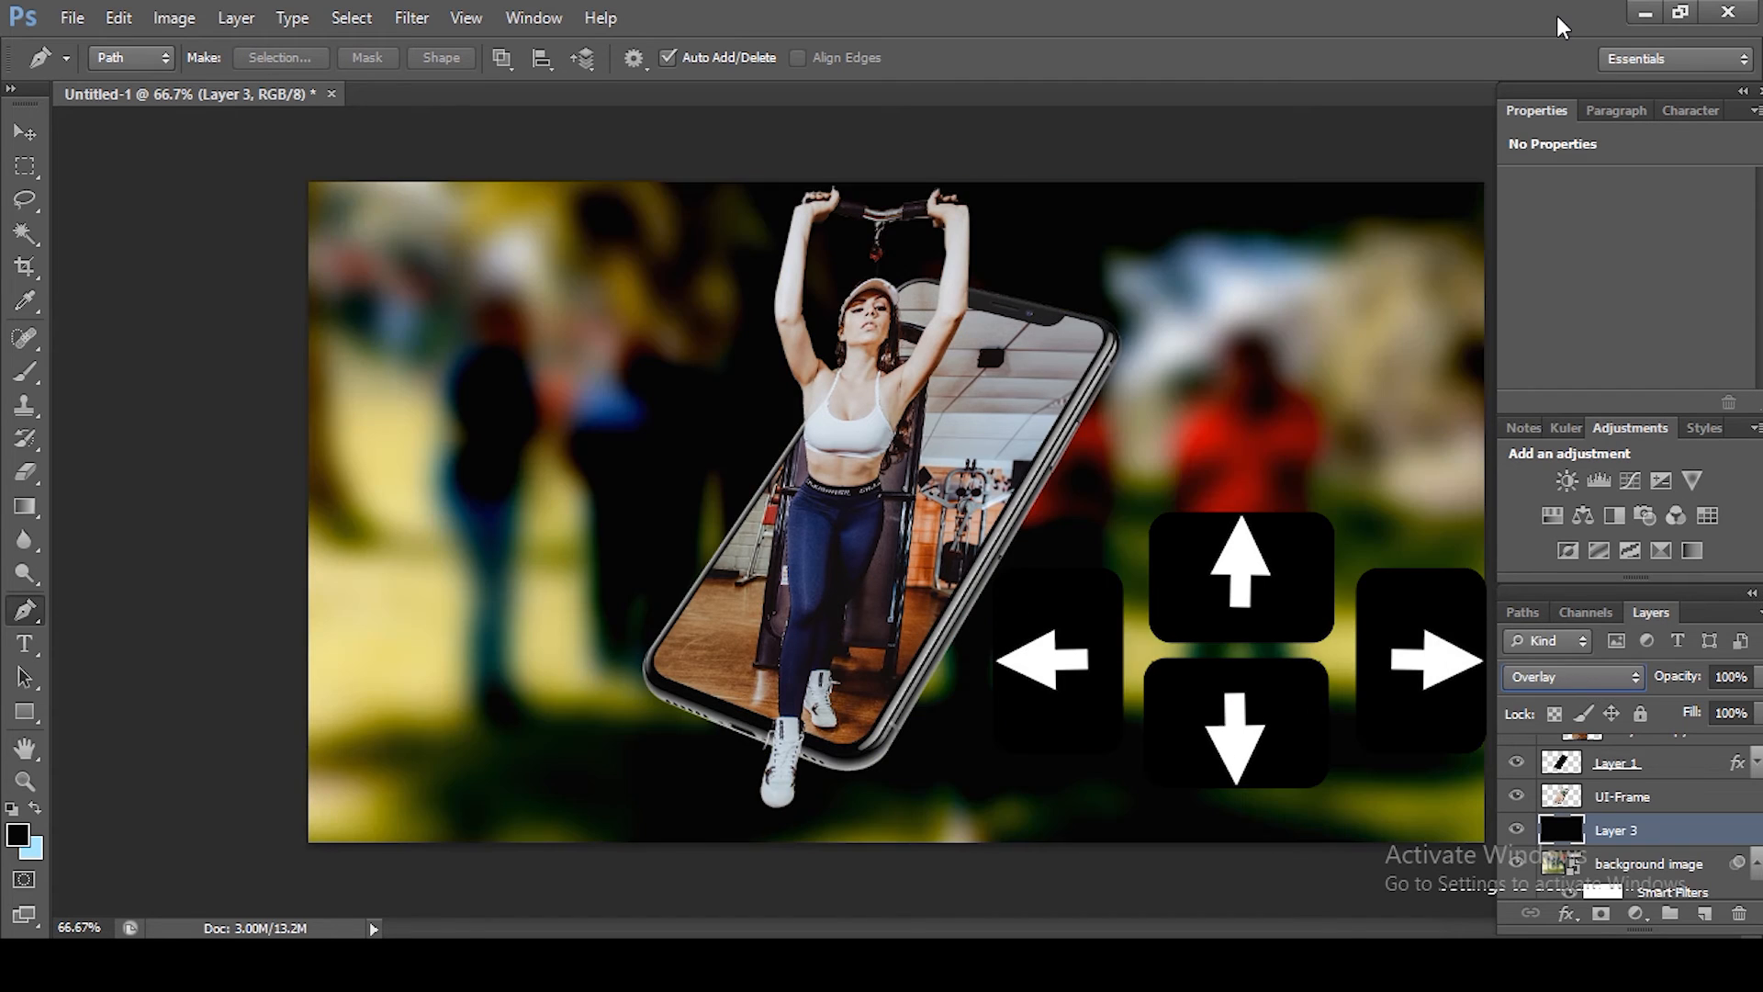
{"action": "key", "text": "Down"}
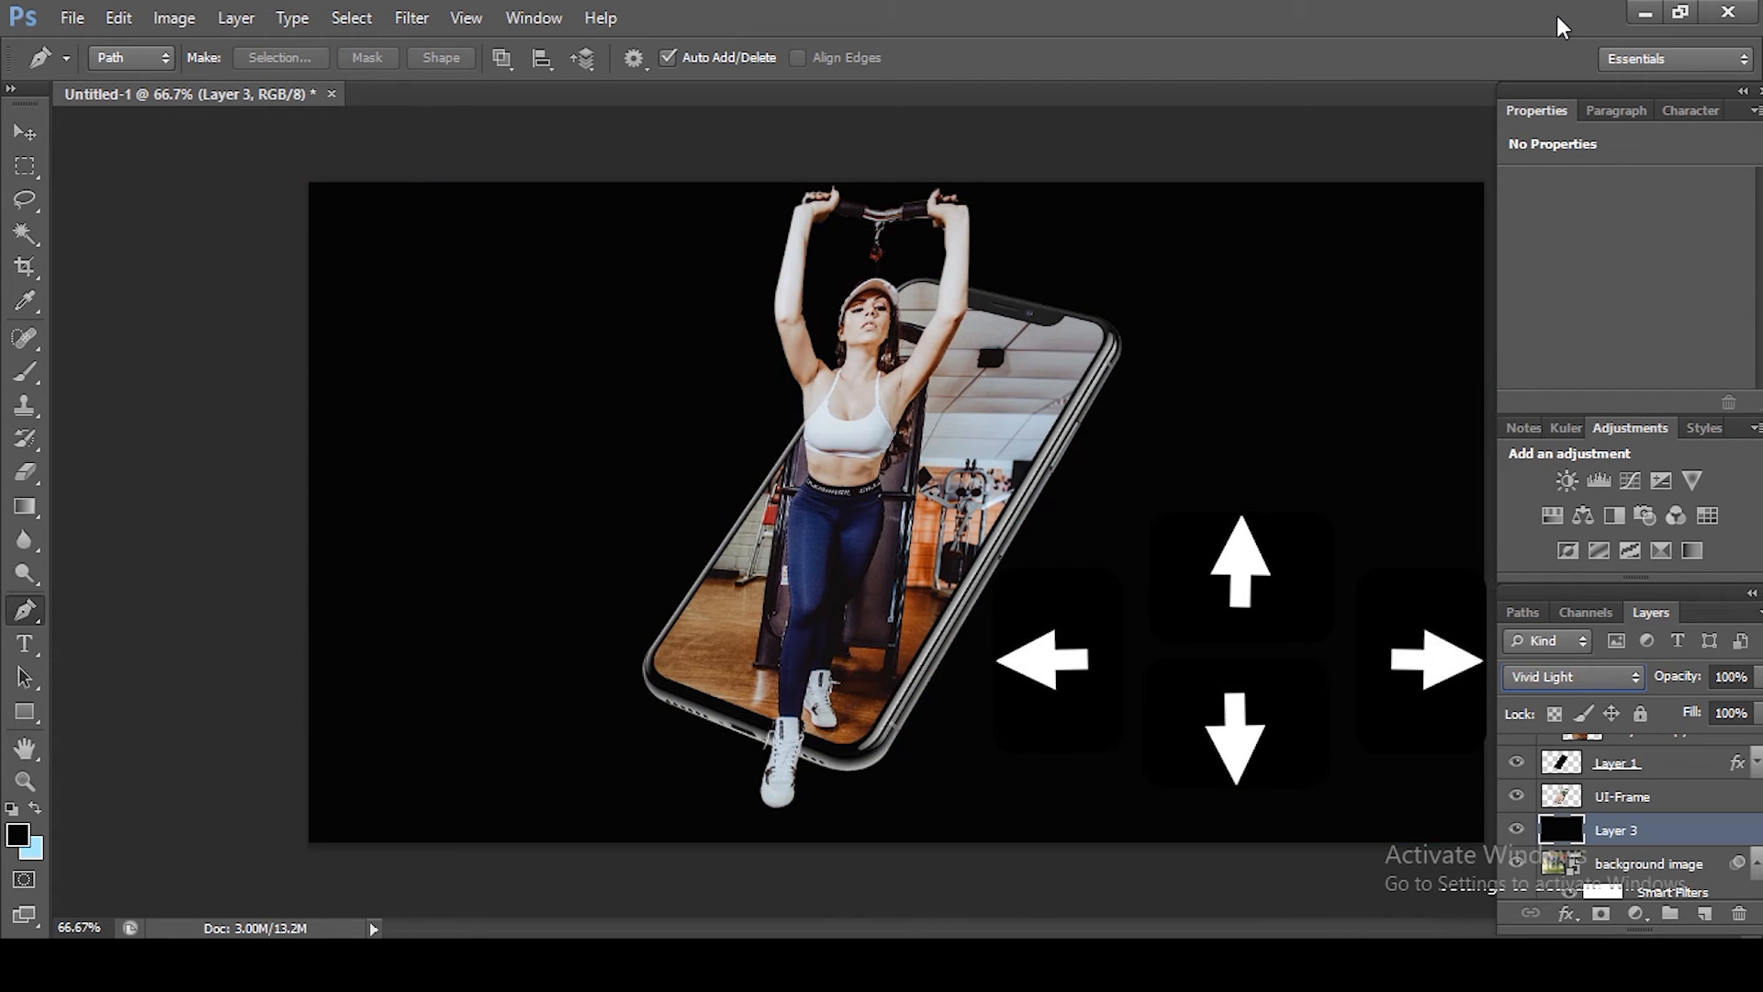
{"action": "key", "text": "Down"}
{"action": "key", "text": "Down"}
{"action": "key", "text": "Down"}
{"action": "key", "text": "Down"}
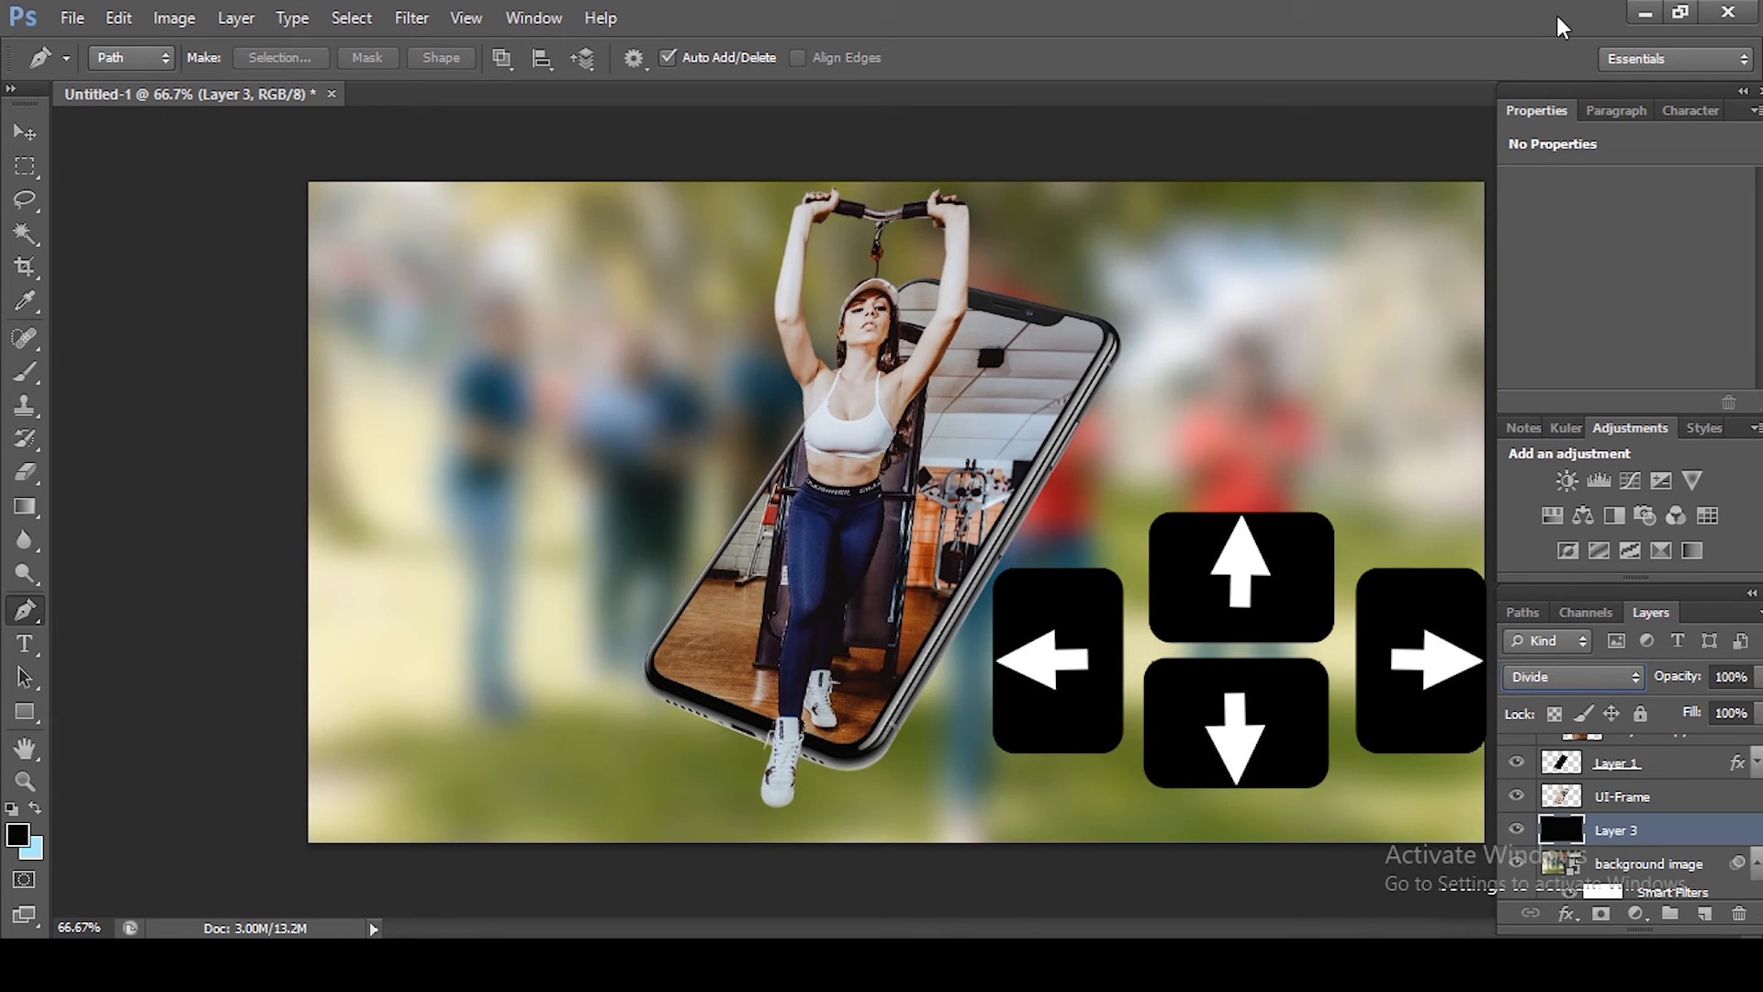
{"action": "key", "text": "Down"}
Step: Select UI-Frame, Layer 1, Layer 2 copy and Layer 2 and group them into Group 1
{"action": "scroll", "coordinate": [1570, 850], "scroll_direction": "up", "scroll_amount": 1}
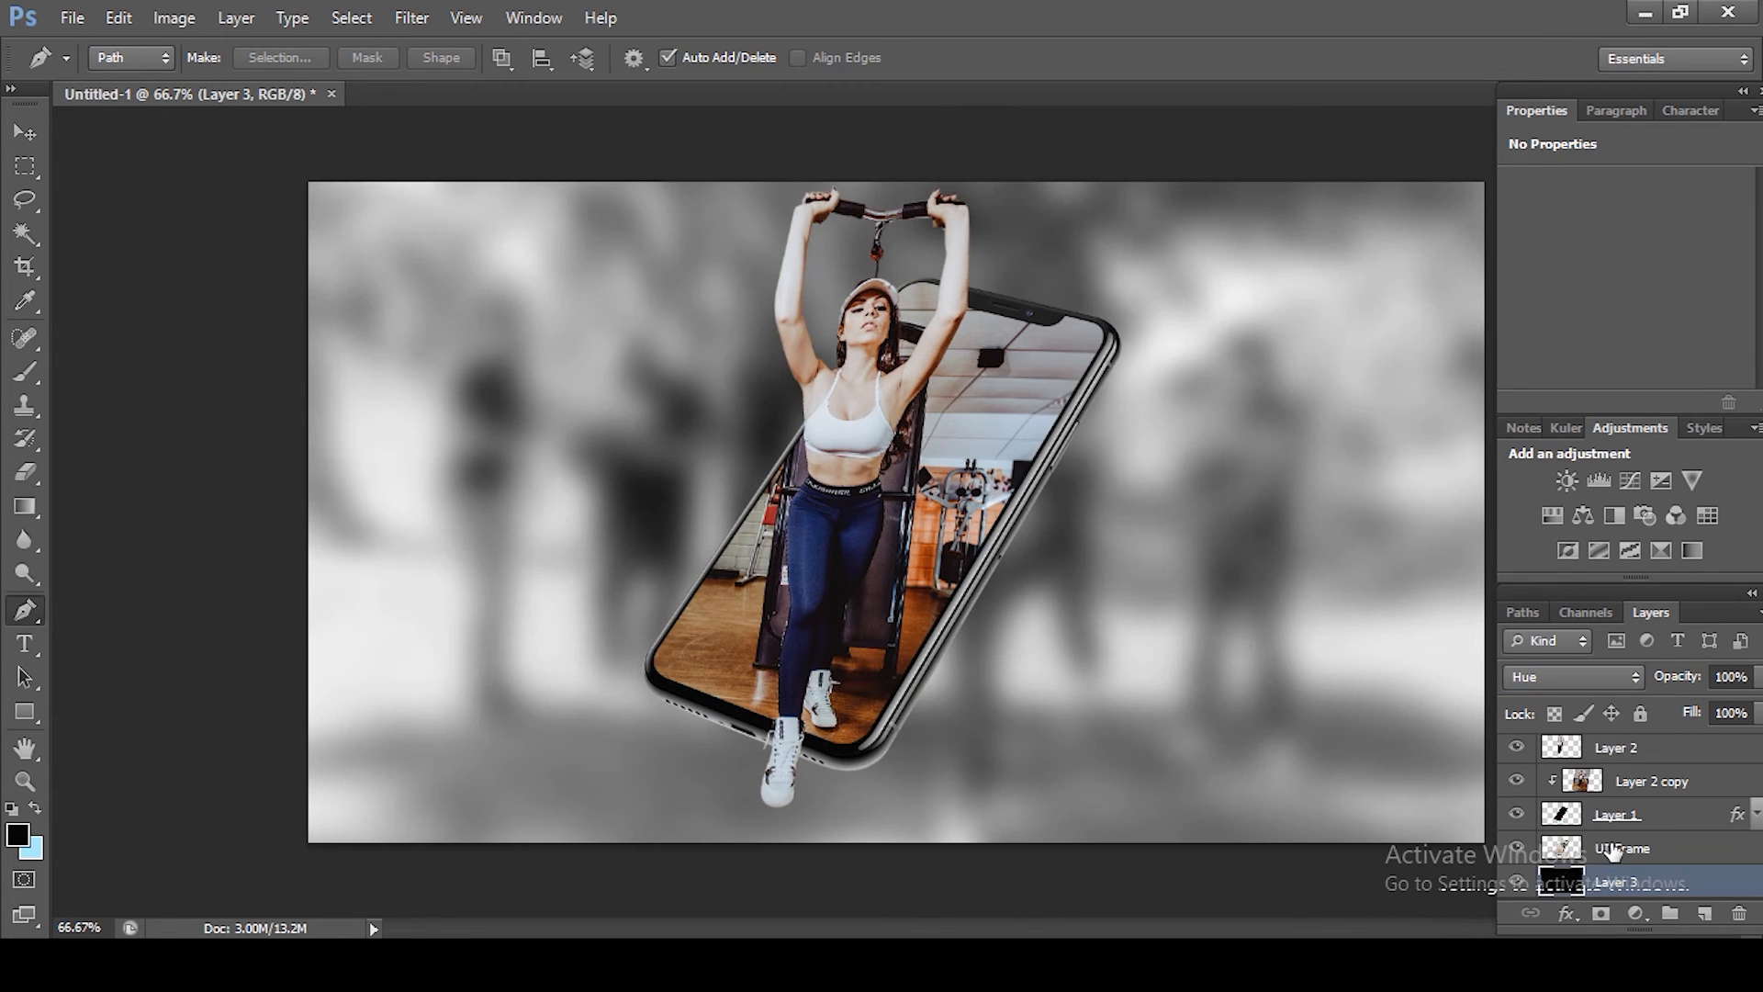
{"action": "left_click", "coordinate": [1614, 851]}
{"action": "left_click", "coordinate": [1628, 817], "text": "ctrl"}
{"action": "left_click", "coordinate": [1641, 785], "text": "ctrl"}
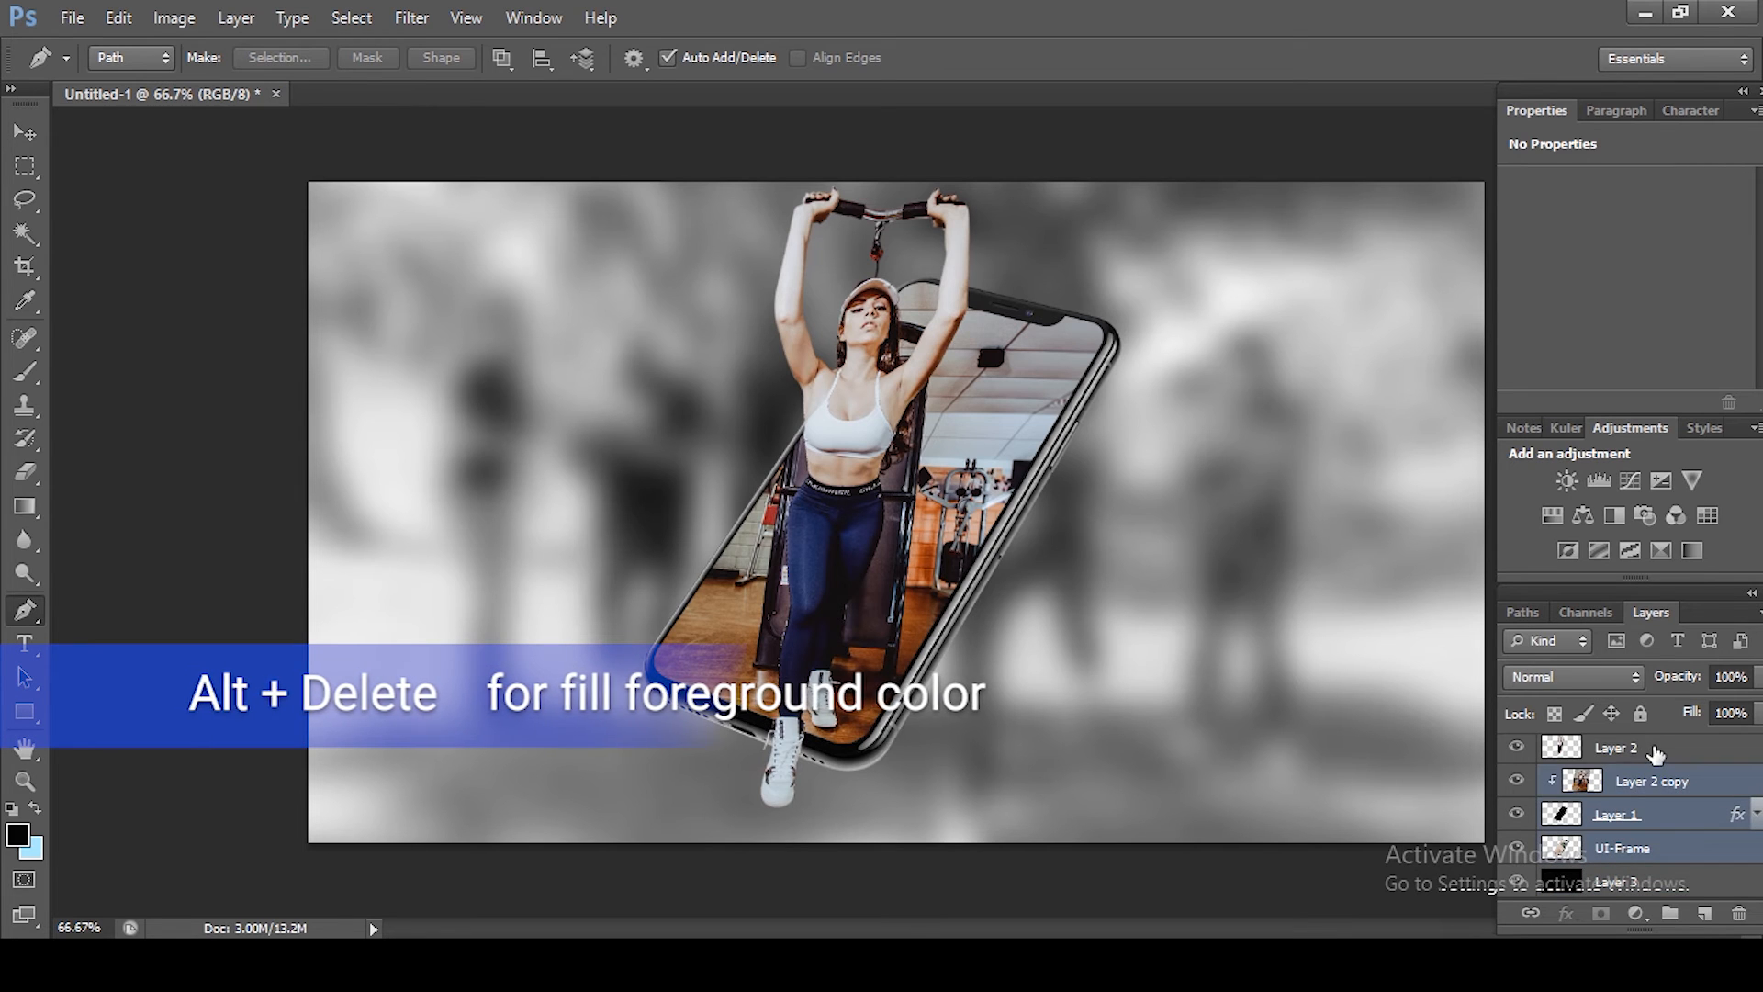
{"action": "left_click", "coordinate": [1643, 748], "text": "ctrl"}
{"action": "key", "text": "ctrl+g"}
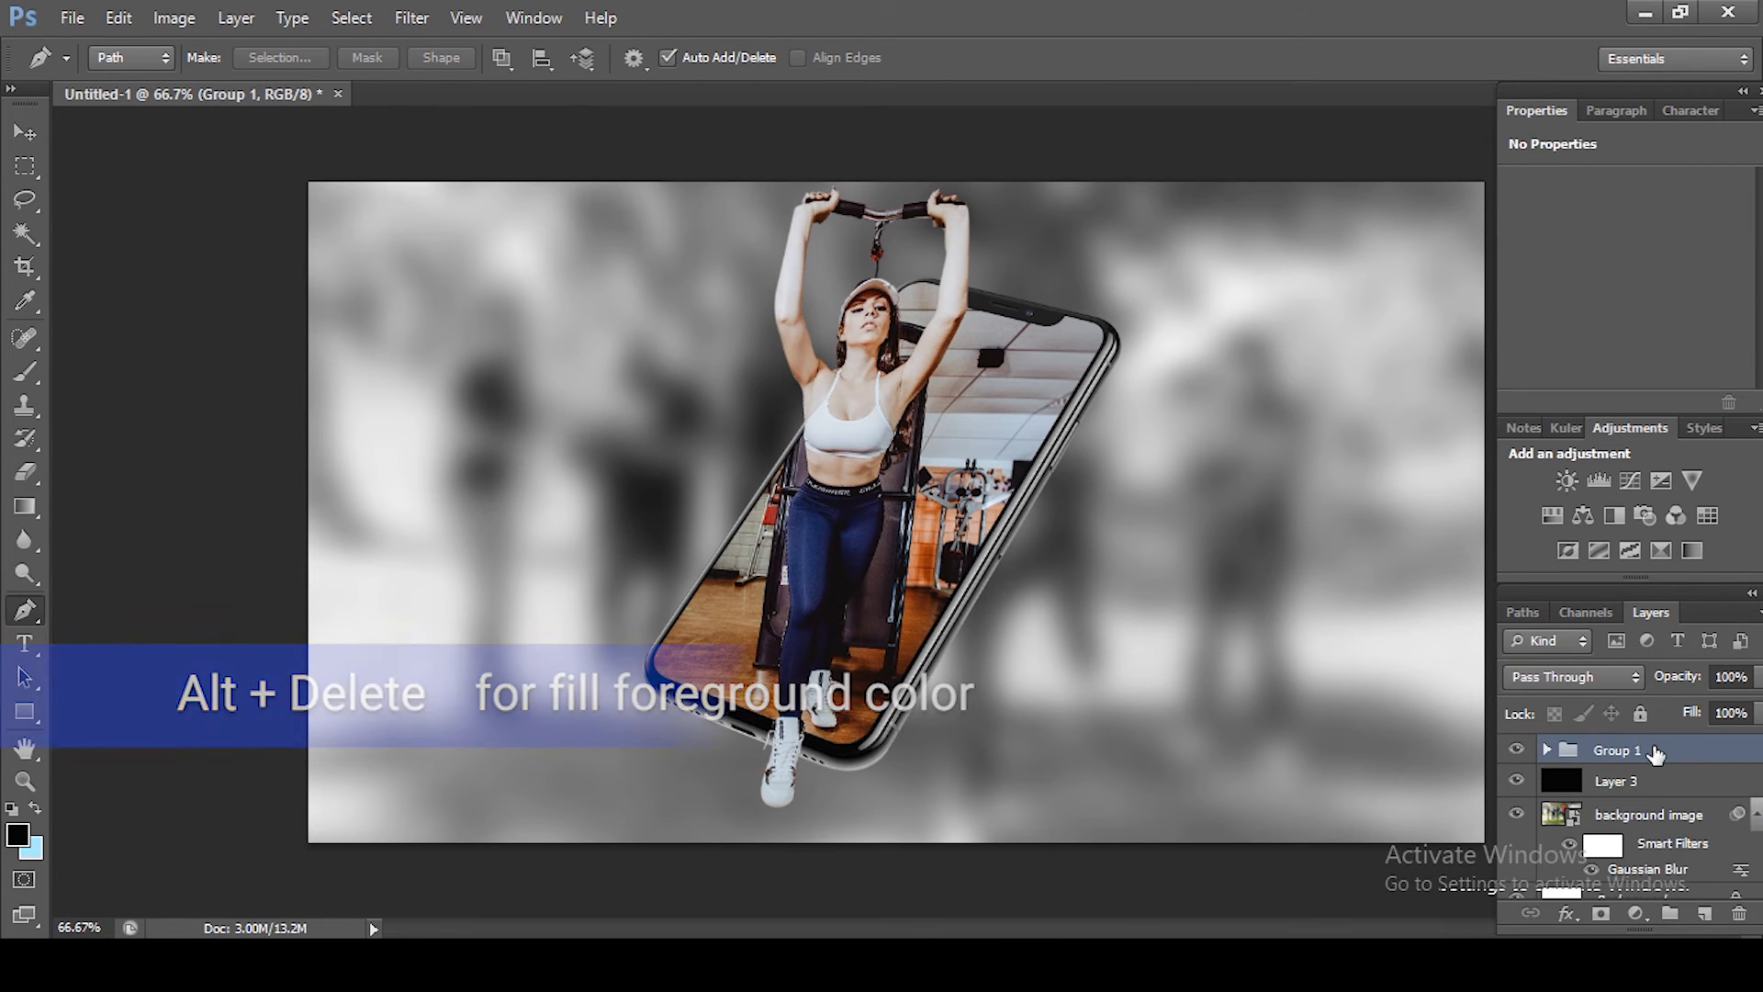
Step: Free Transform Group 1 and nudge it 30 pixels to the left
{"action": "key", "text": "ctrl+t"}
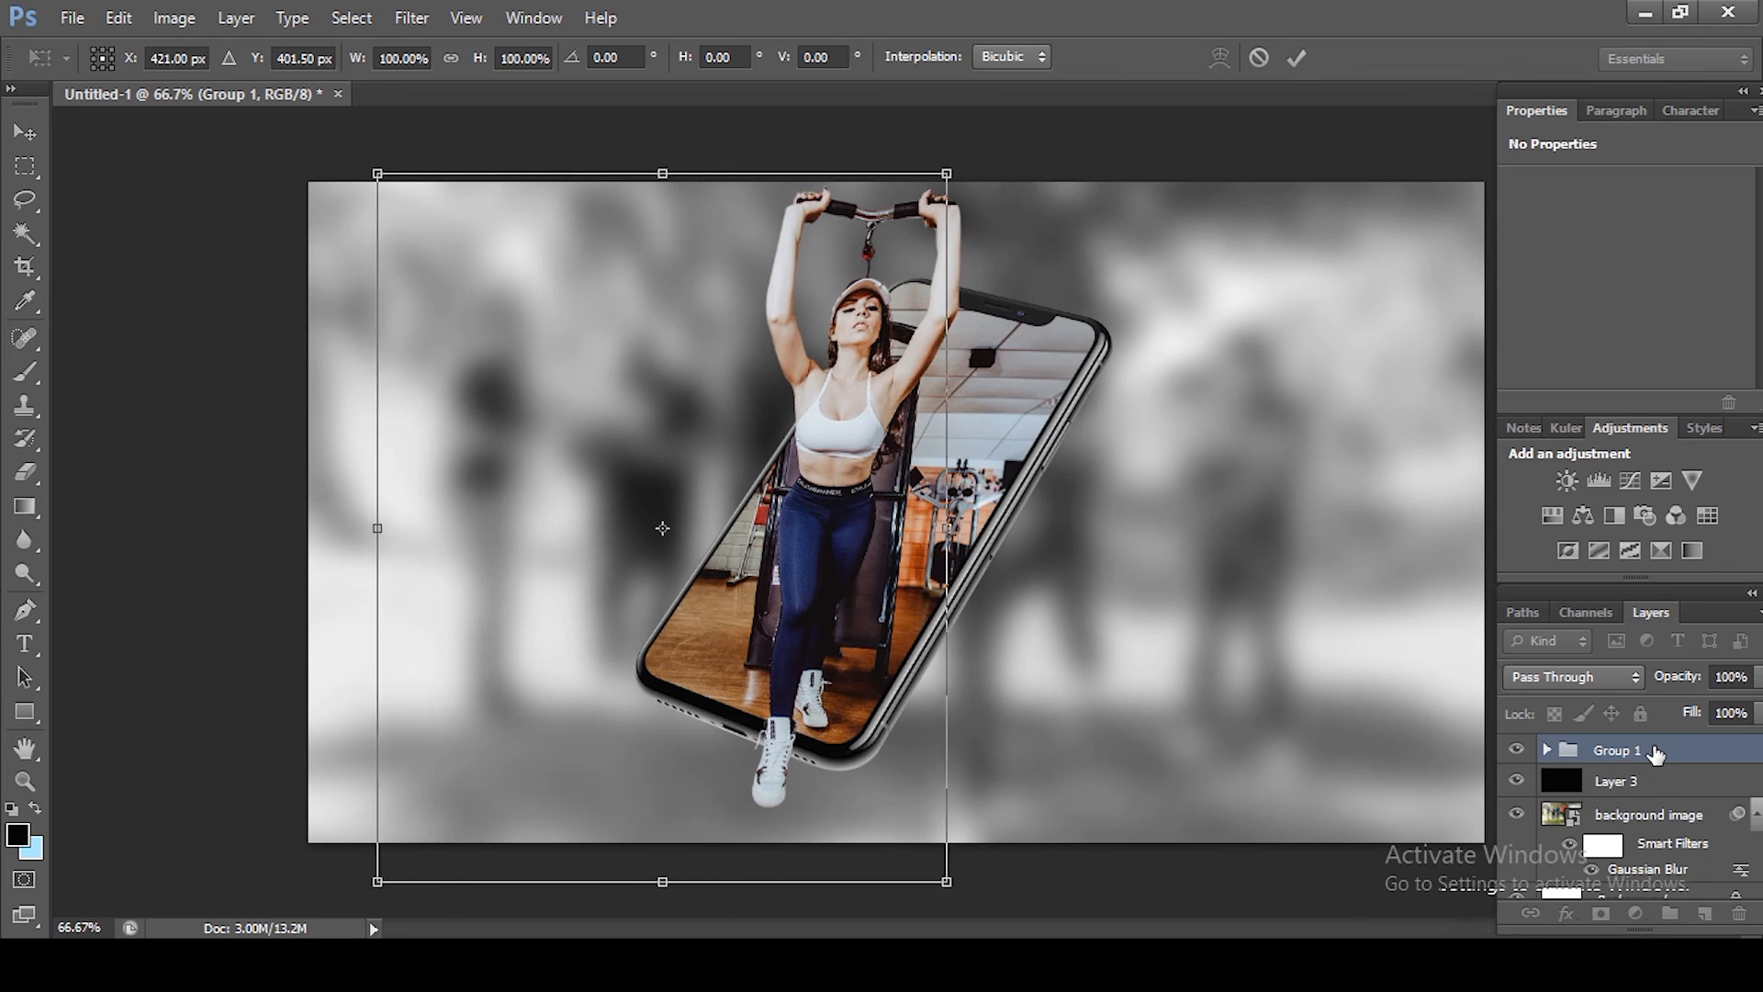
{"action": "key", "text": "shift+Left"}
{"action": "key", "text": "shift+Left"}
{"action": "key", "text": "shift+Left"}
{"action": "key", "text": "shift+Left"}
{"action": "key", "text": "shift+Left"}
{"action": "key", "text": "shift+Left"}
{"action": "key", "text": "shift+Left"}
{"action": "key", "text": "shift+Left"}
{"action": "key", "text": "shift+Left"}
{"action": "key", "text": "shift+Left"}
{"action": "key", "text": "Return"}
{"action": "key", "text": "p"}
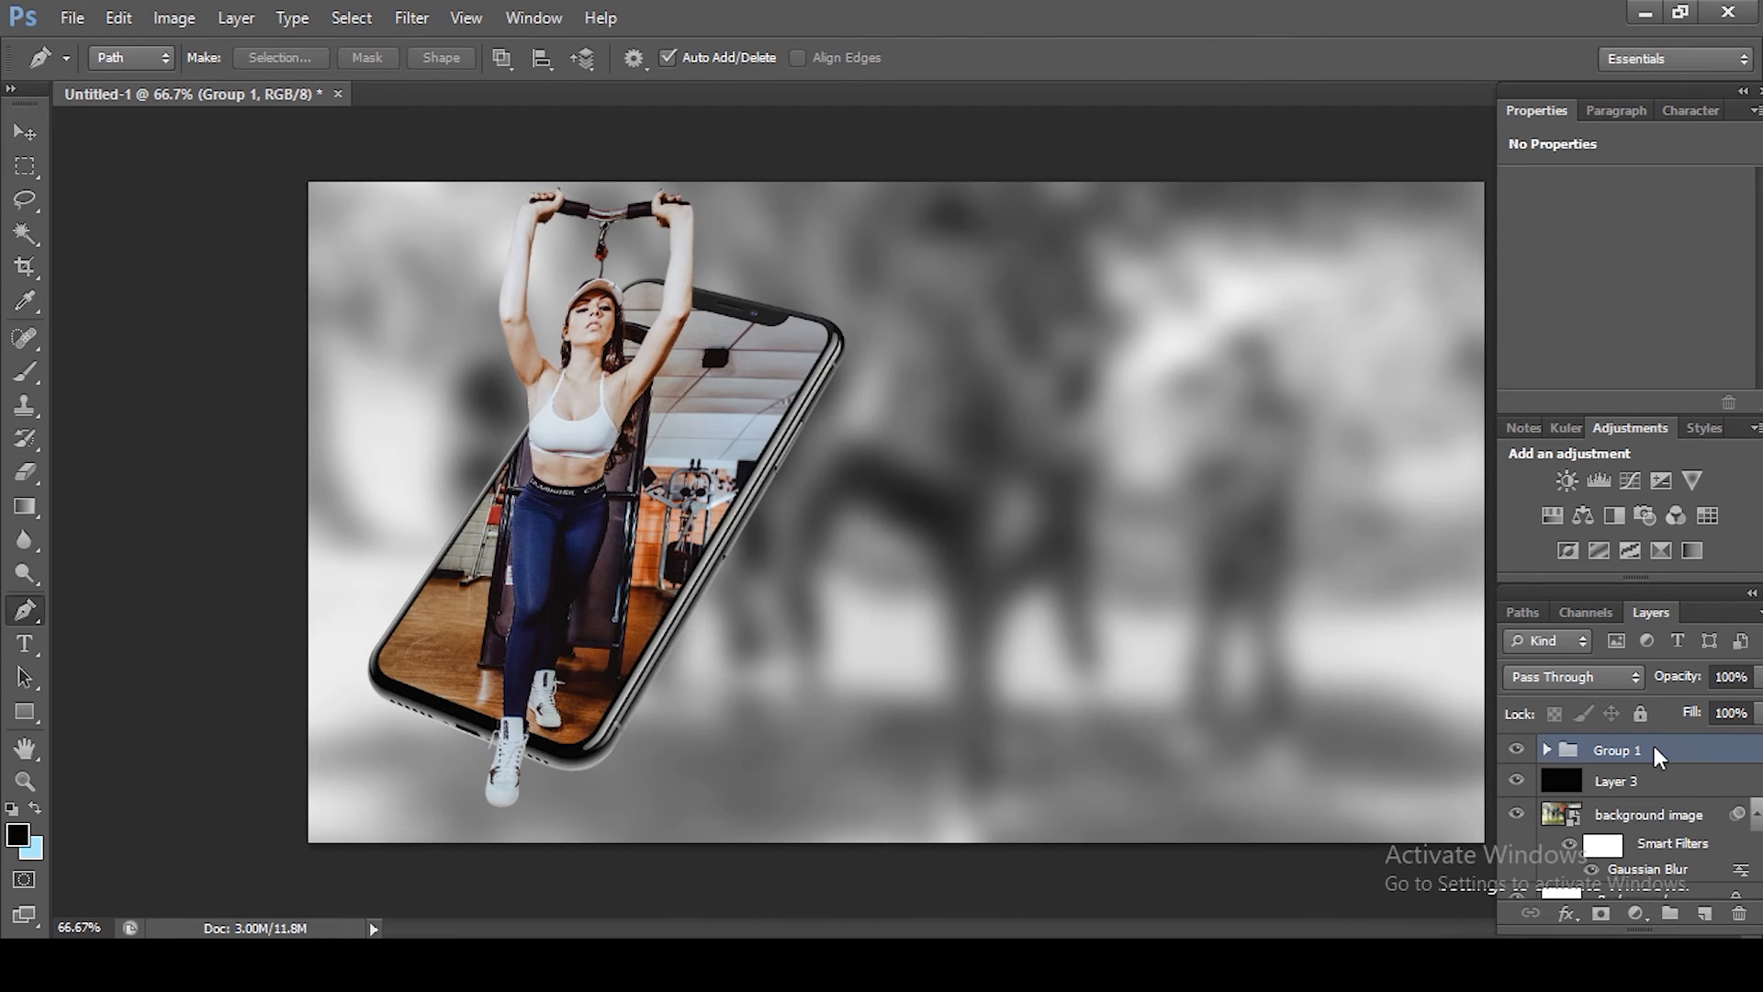
{"action": "key", "text": "w"}
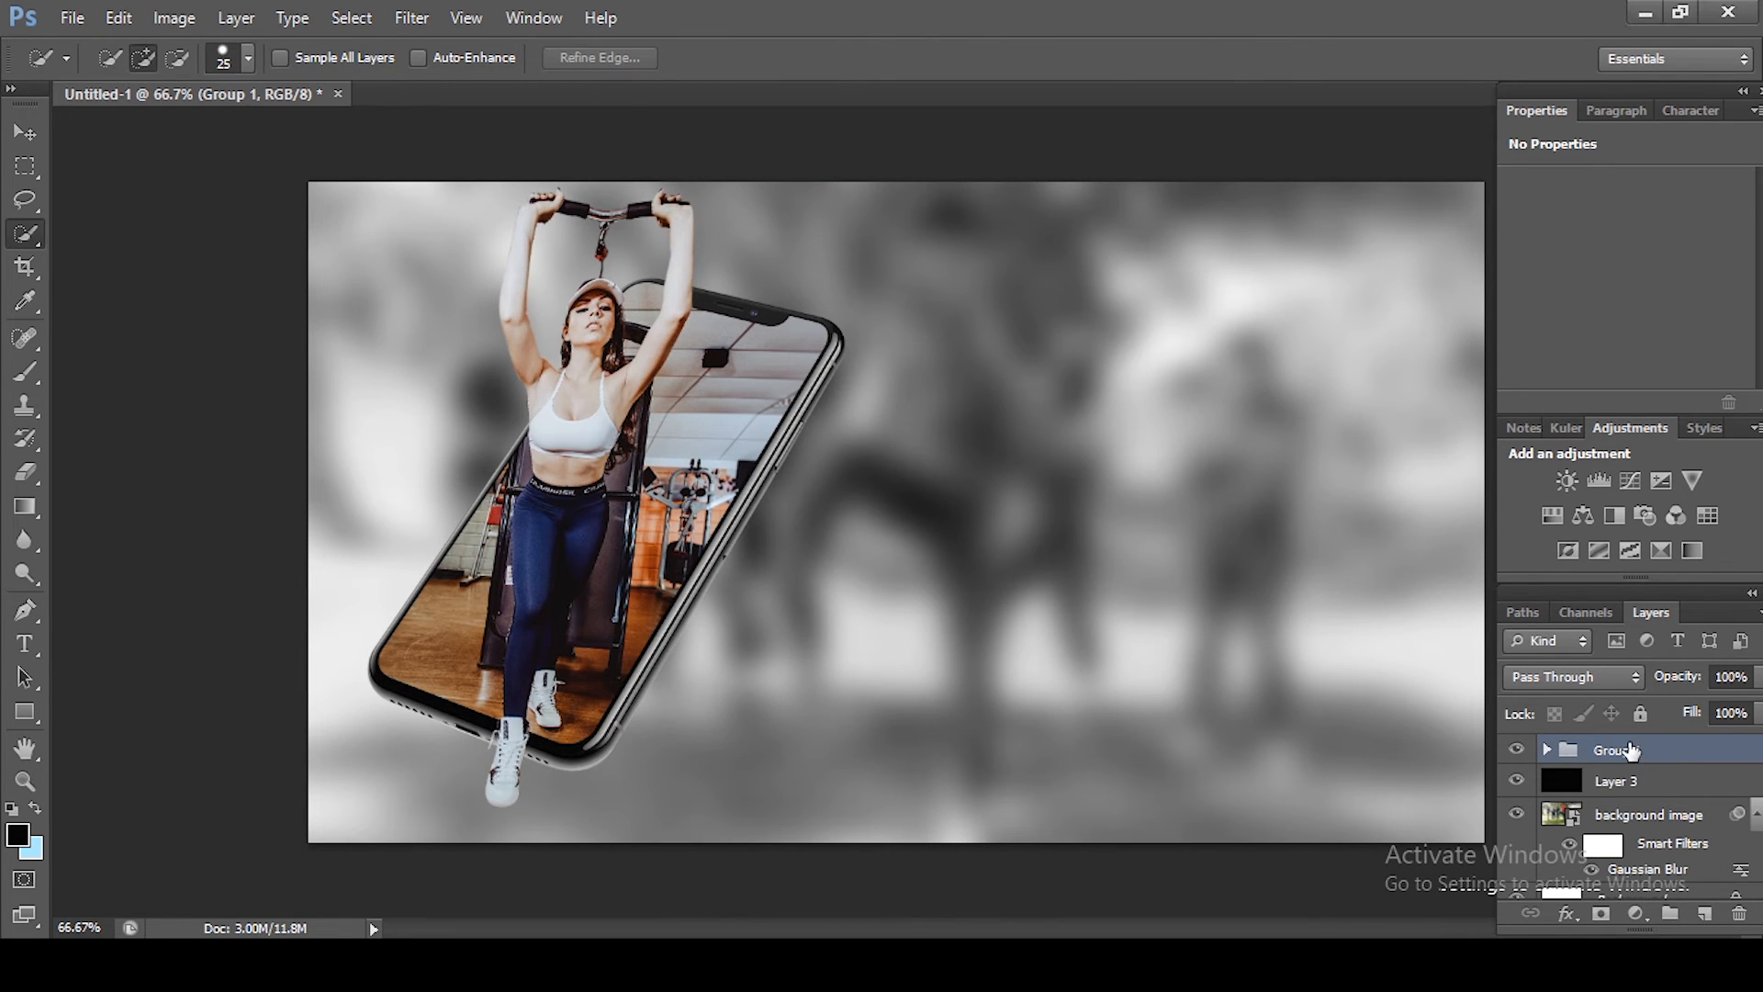
Step: Duplicate Group 1 as Group 1 copy and hide the original Group 1
{"action": "key", "text": "ctrl+j"}
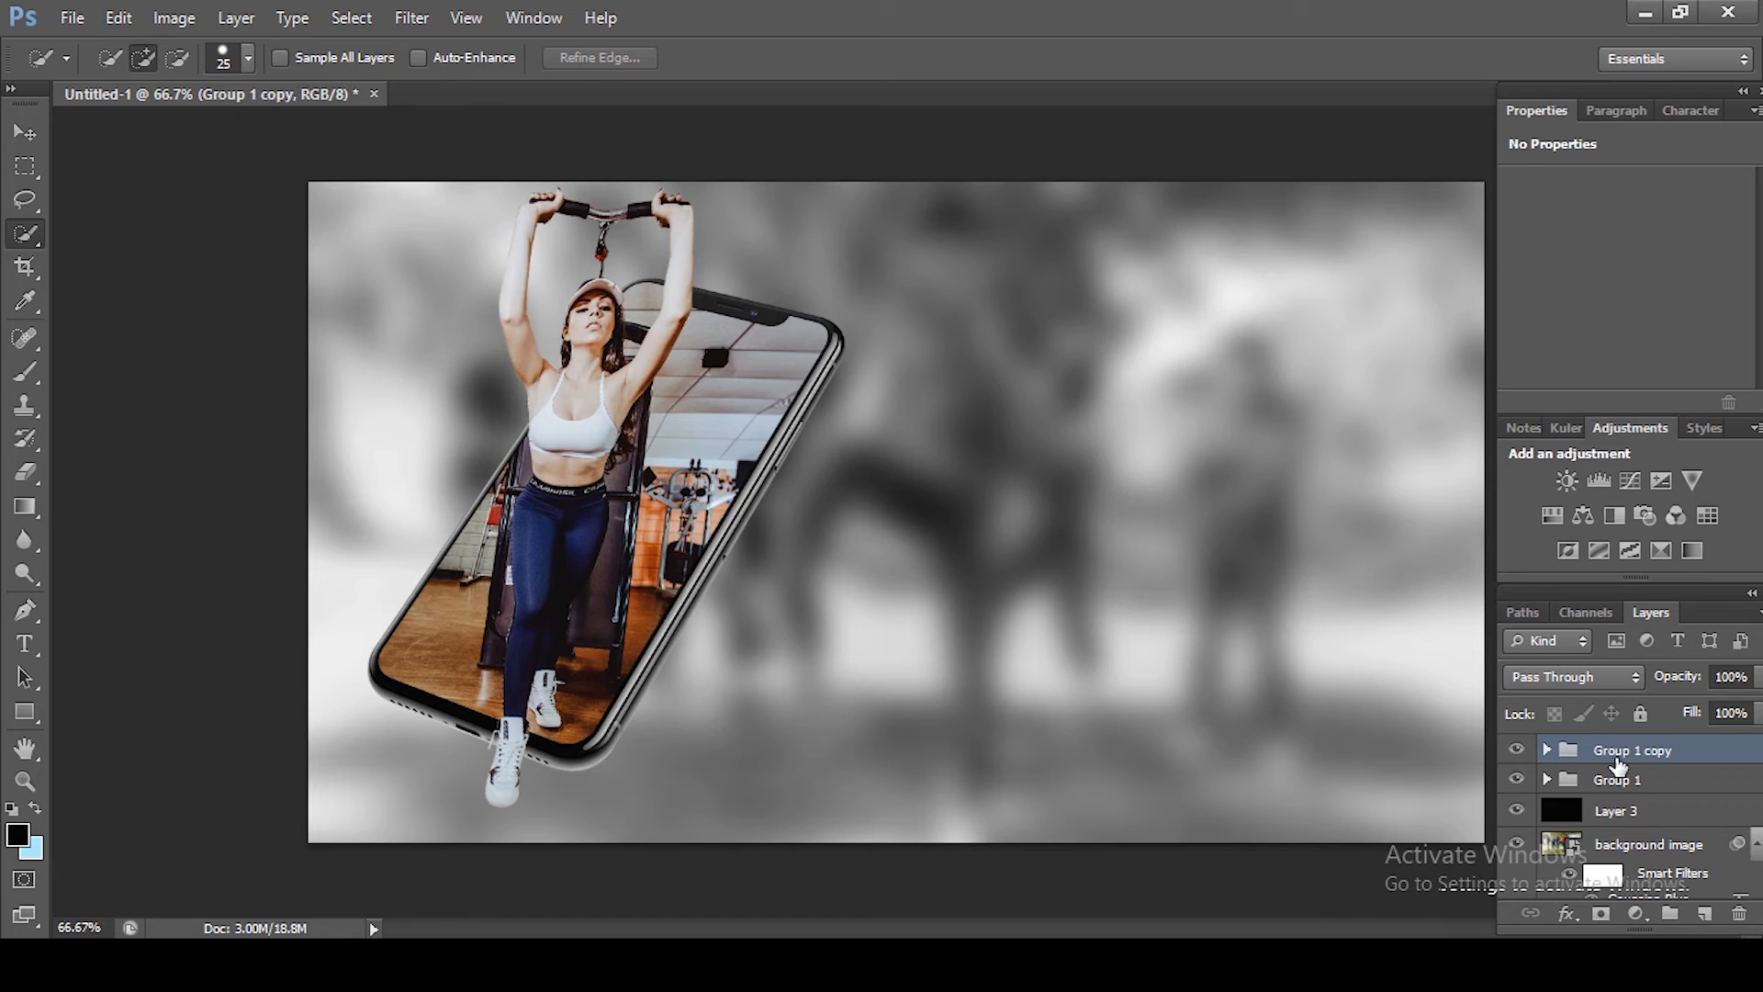
{"action": "key", "text": "ctrl+t"}
{"action": "key", "text": "Return"}
{"action": "key", "text": "w"}
{"action": "left_click", "coordinate": [1516, 750]}
{"action": "left_click", "coordinate": [1516, 780]}
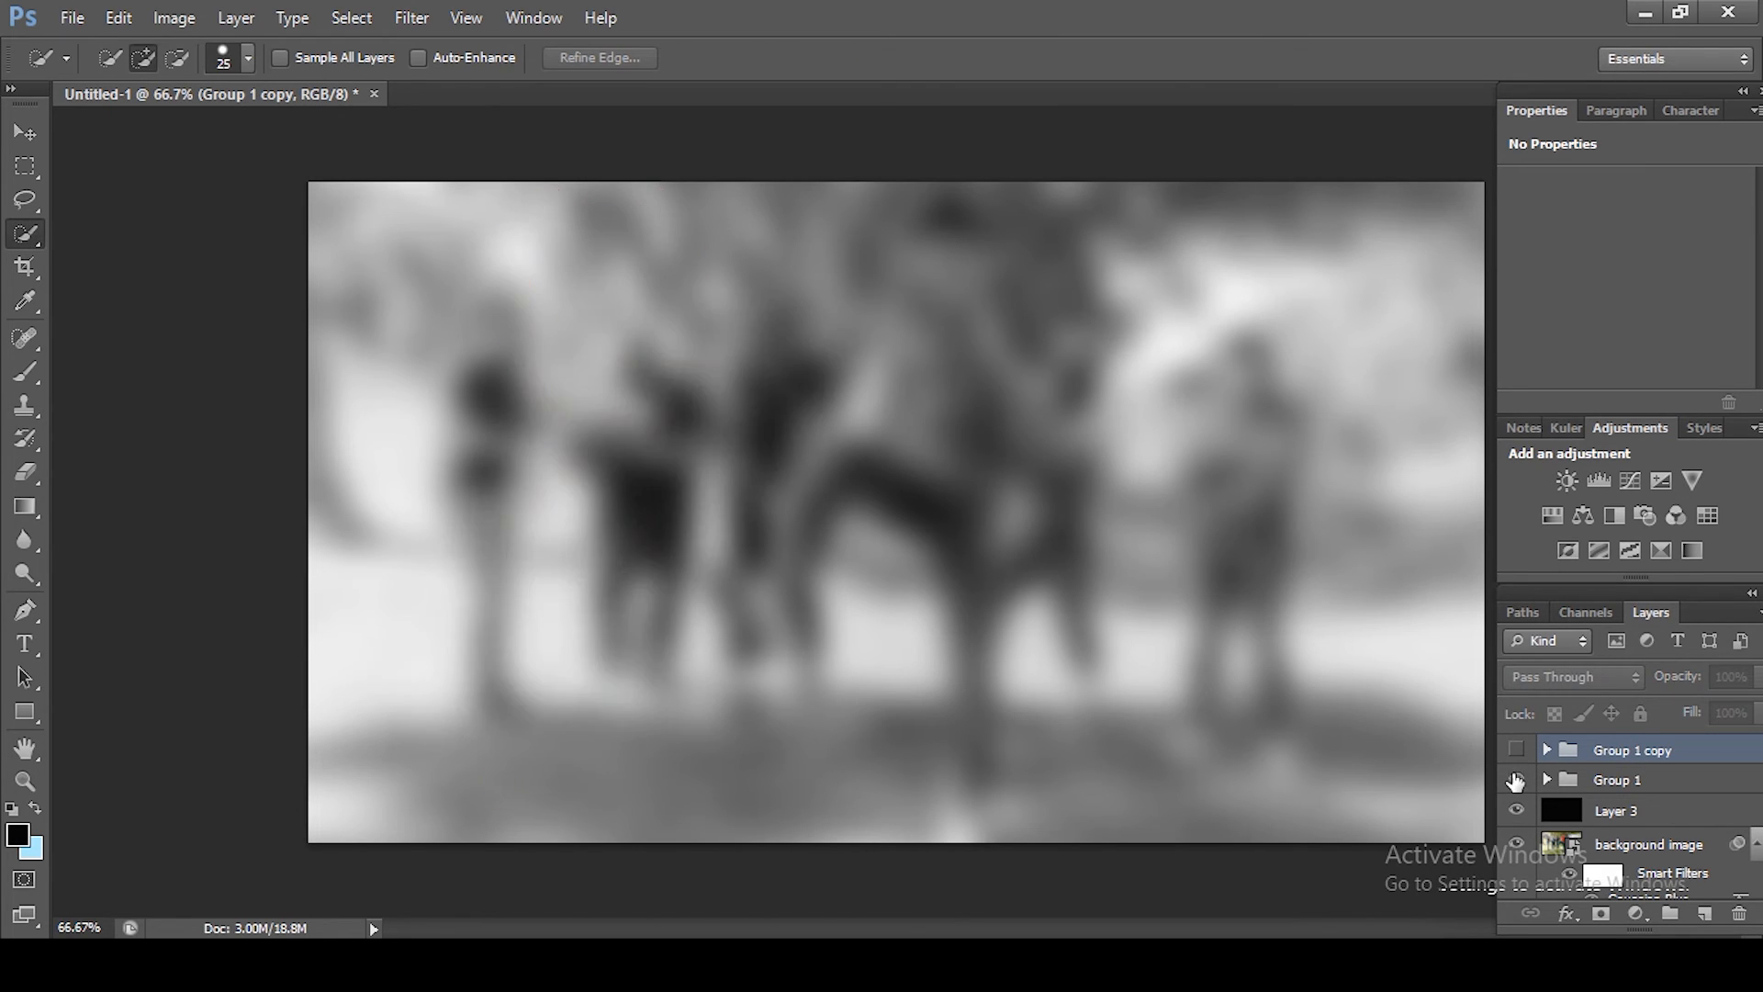
{"action": "left_click", "coordinate": [1516, 779]}
{"action": "left_click", "coordinate": [1516, 750]}
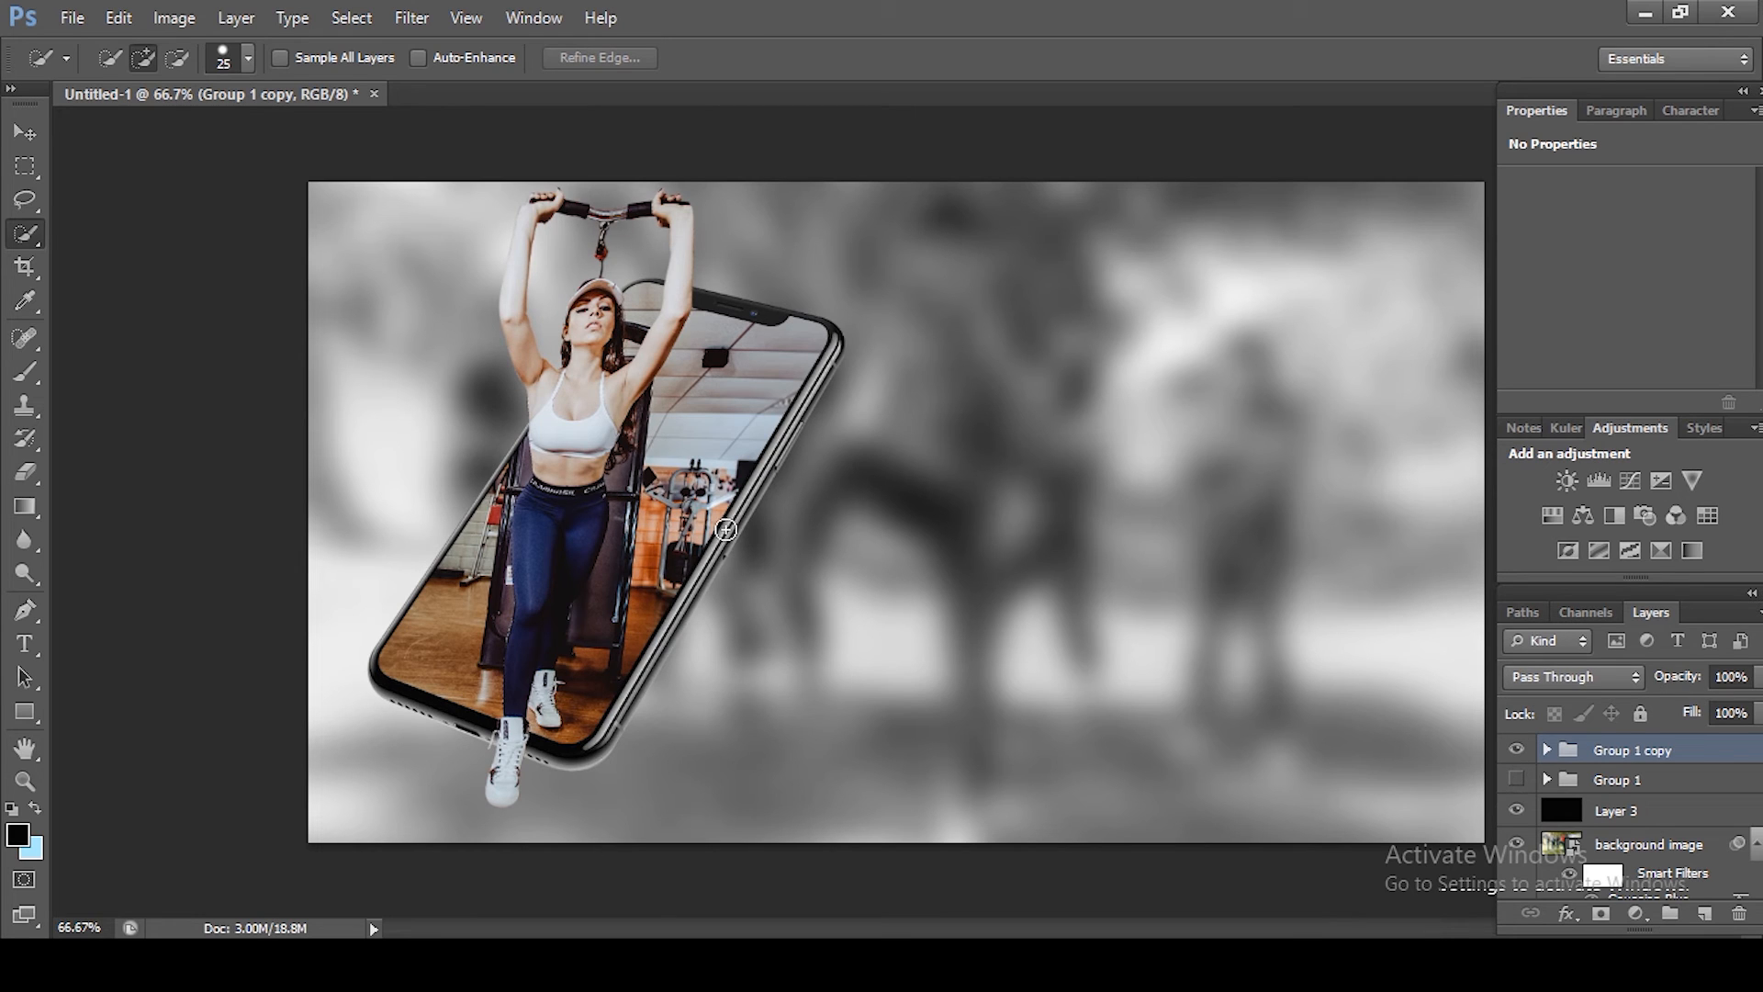
Step: Expand Group 1 copy and delete its Layer 2 and Layer 2 copy
{"action": "left_click", "coordinate": [1546, 751]}
{"action": "left_click", "coordinate": [1636, 782]}
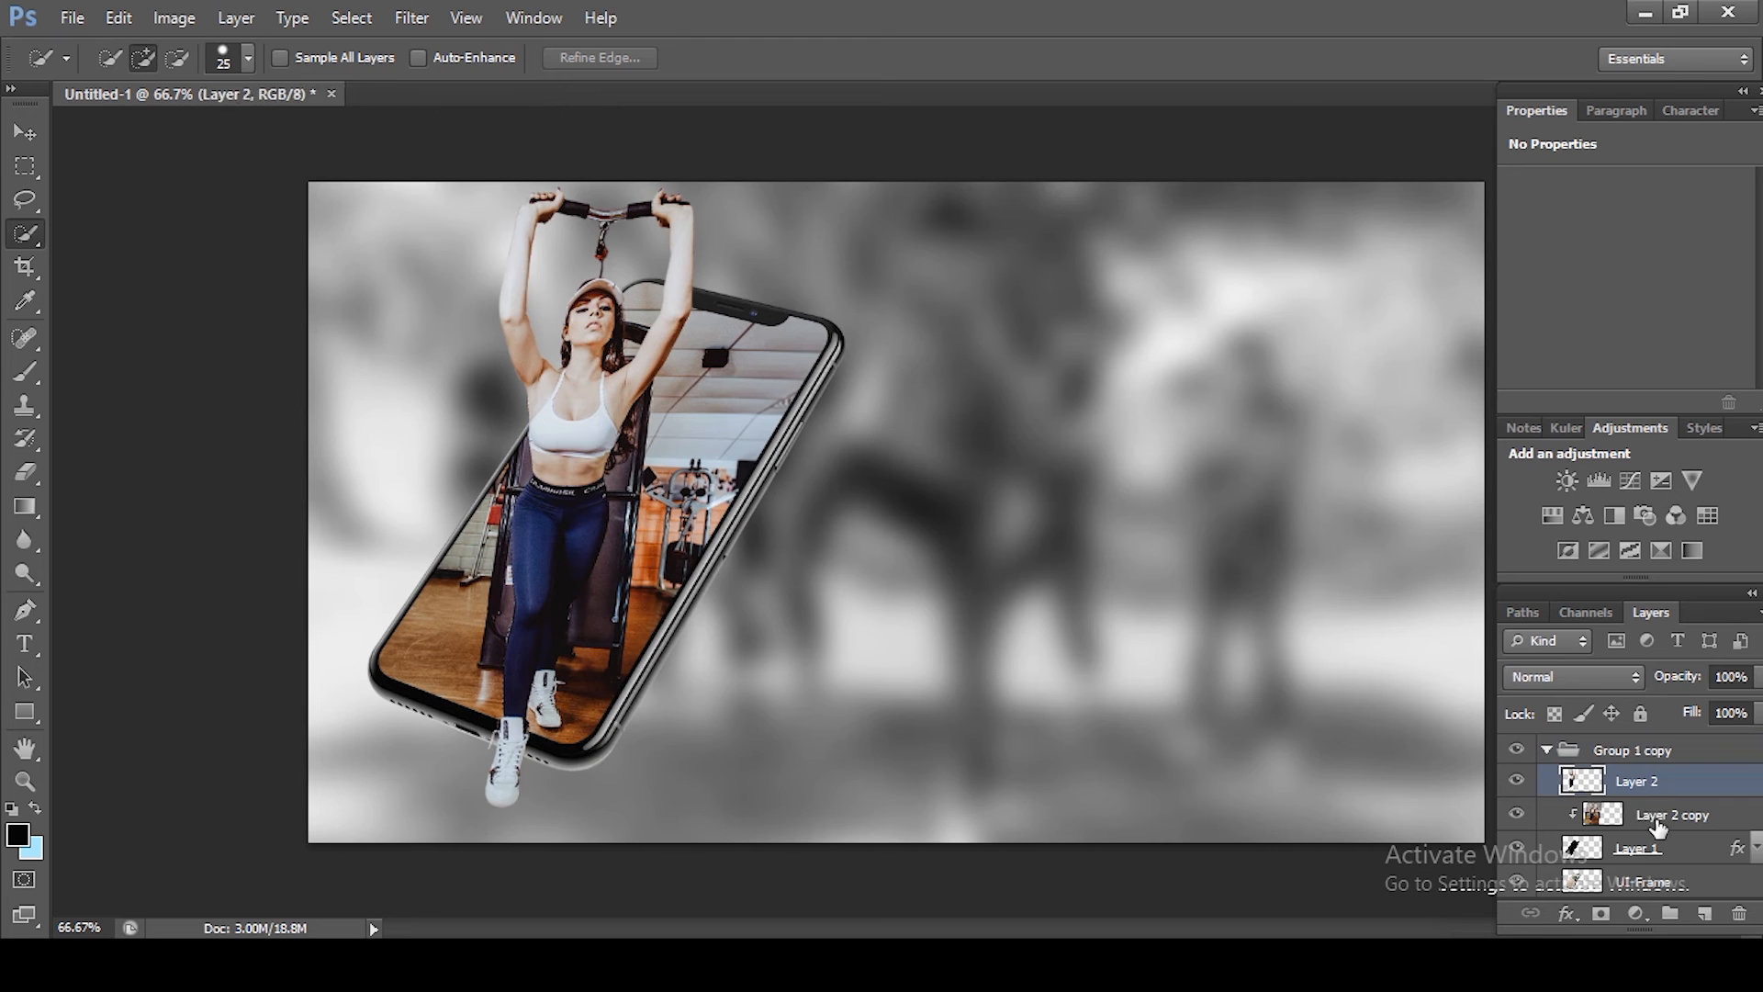
{"action": "left_click", "coordinate": [1657, 824], "text": "shift"}
{"action": "key", "text": "Delete"}
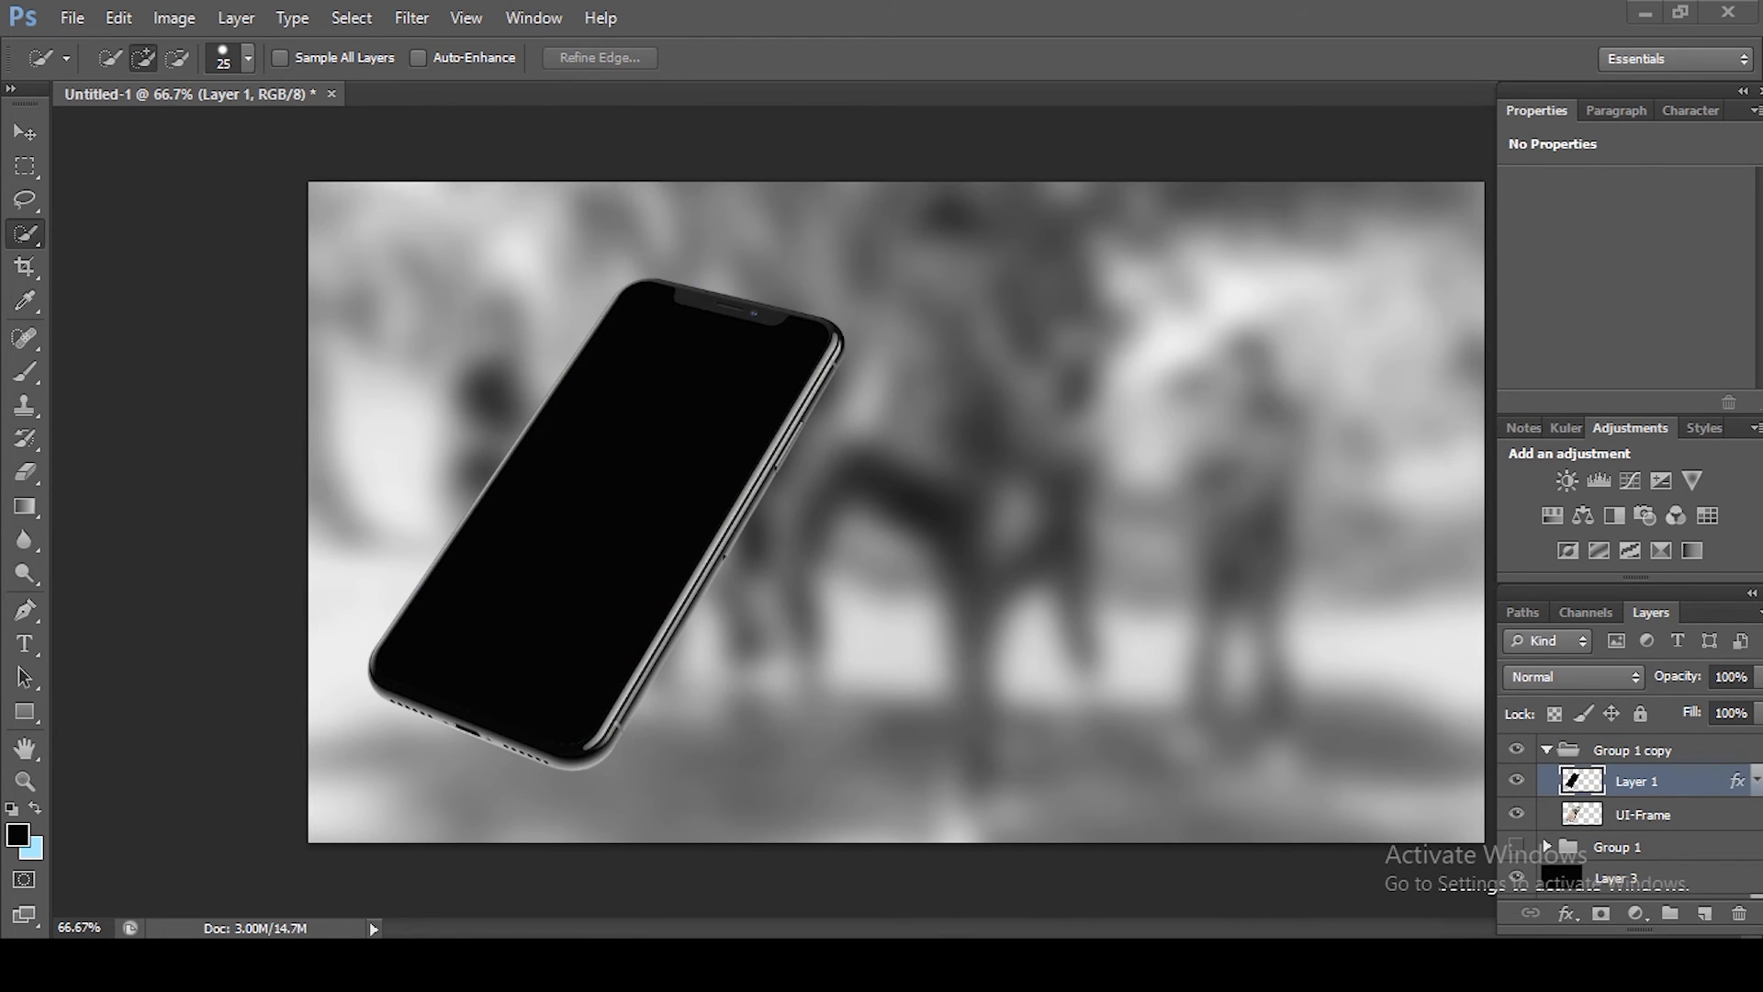
Step: Import the "use" photo from the import folder into Group 1 copy and place it shifted left
{"action": "mouse_move", "coordinate": [669, 964]}
{"action": "left_click", "coordinate": [808, 845]}
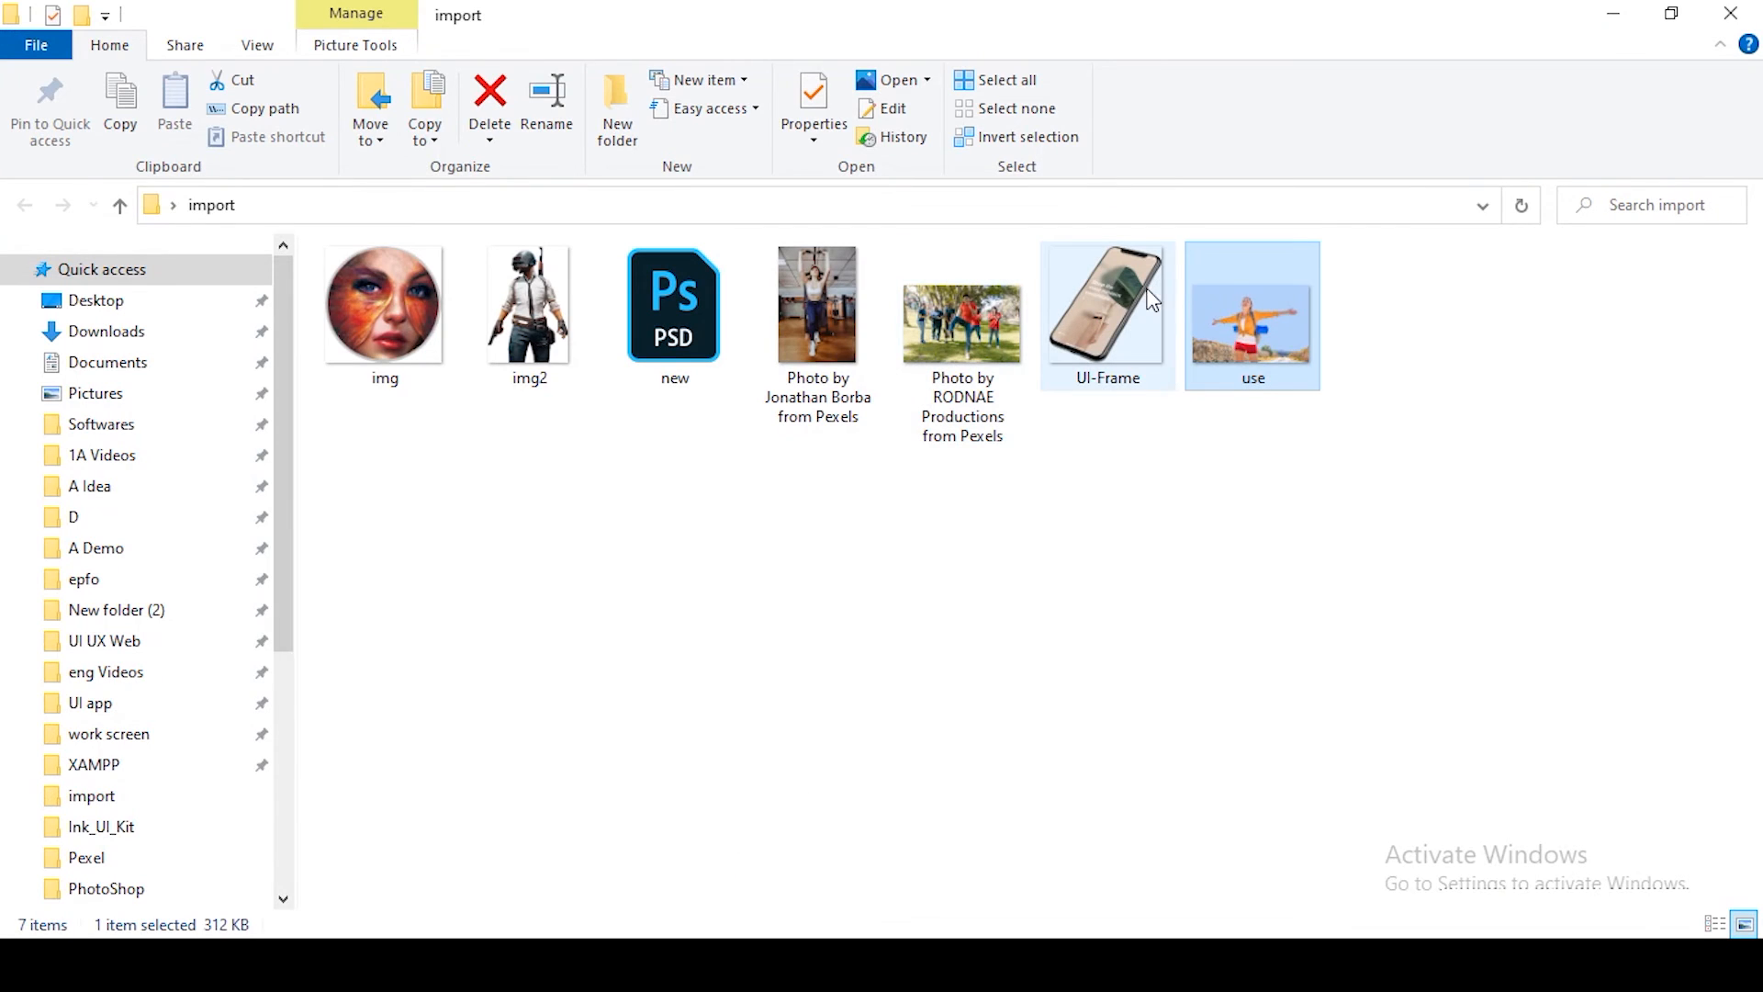
{"action": "left_click_drag", "start_coordinate": [1250, 330], "coordinate": [641, 559]}
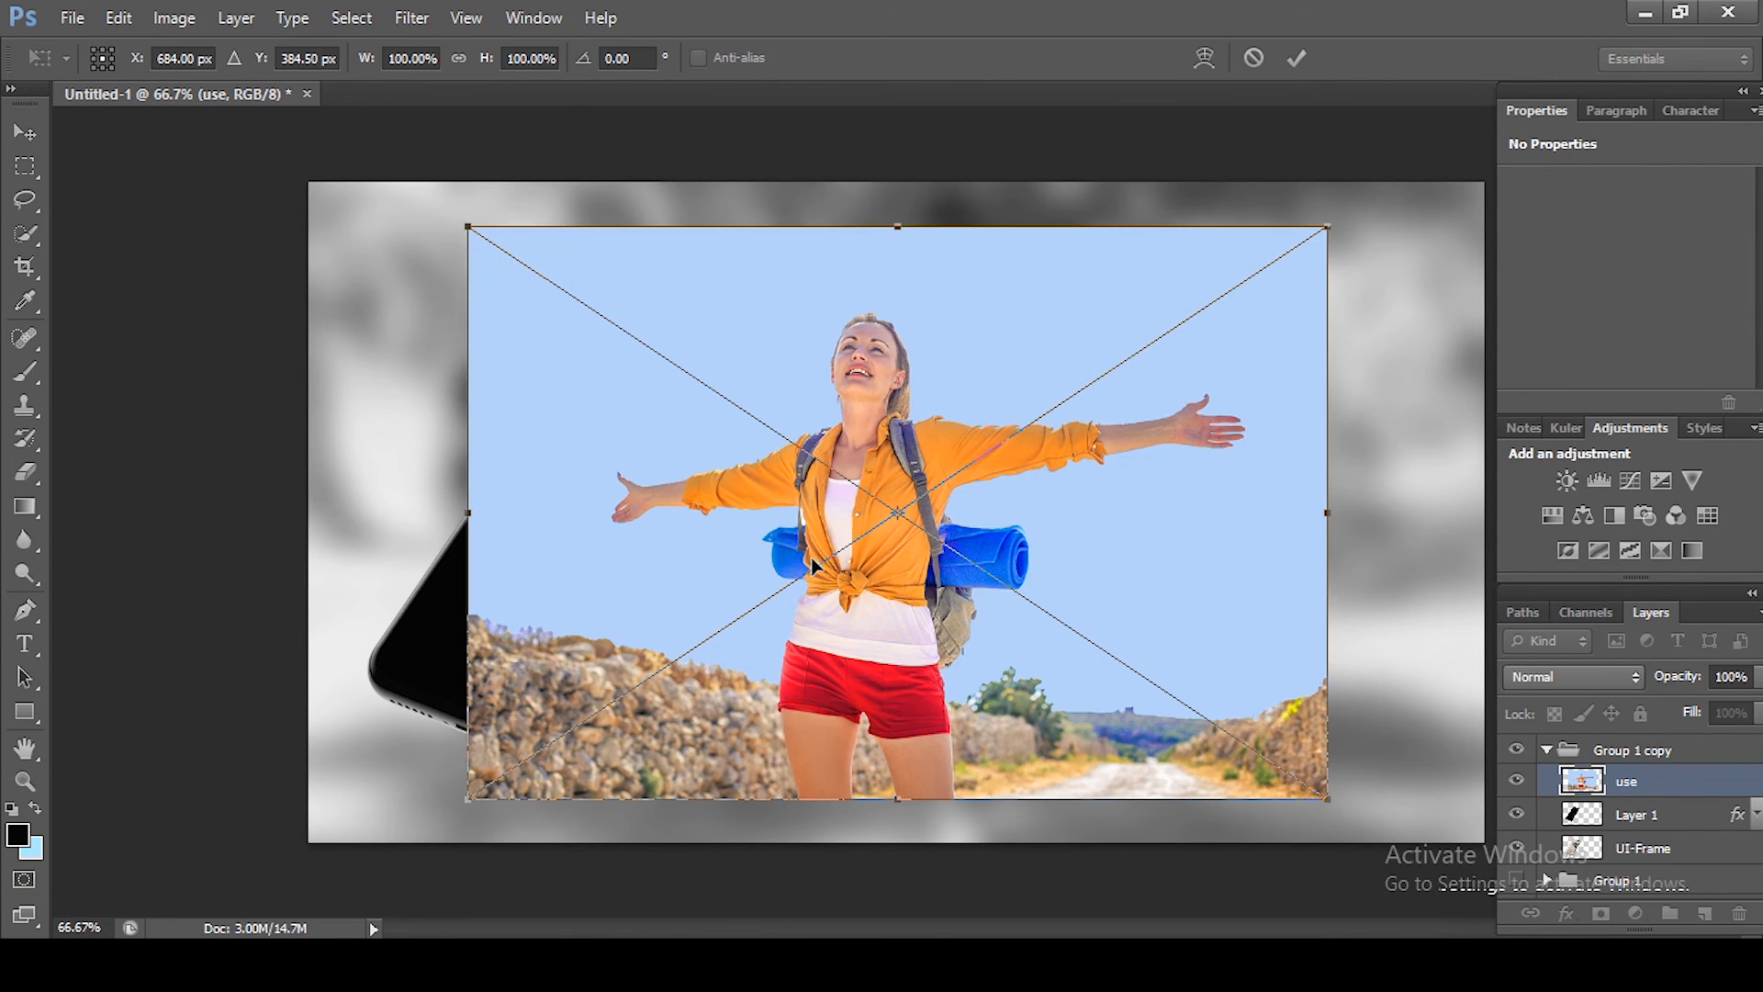
{"action": "mouse_move", "coordinate": [870, 614]}
{"action": "left_mouse_down"}
{"action": "mouse_move", "coordinate": [707, 573]}
{"action": "mouse_move", "coordinate": [704, 602]}
{"action": "left_mouse_up"}
{"action": "key", "text": "Return"}
{"action": "key", "text": "w"}
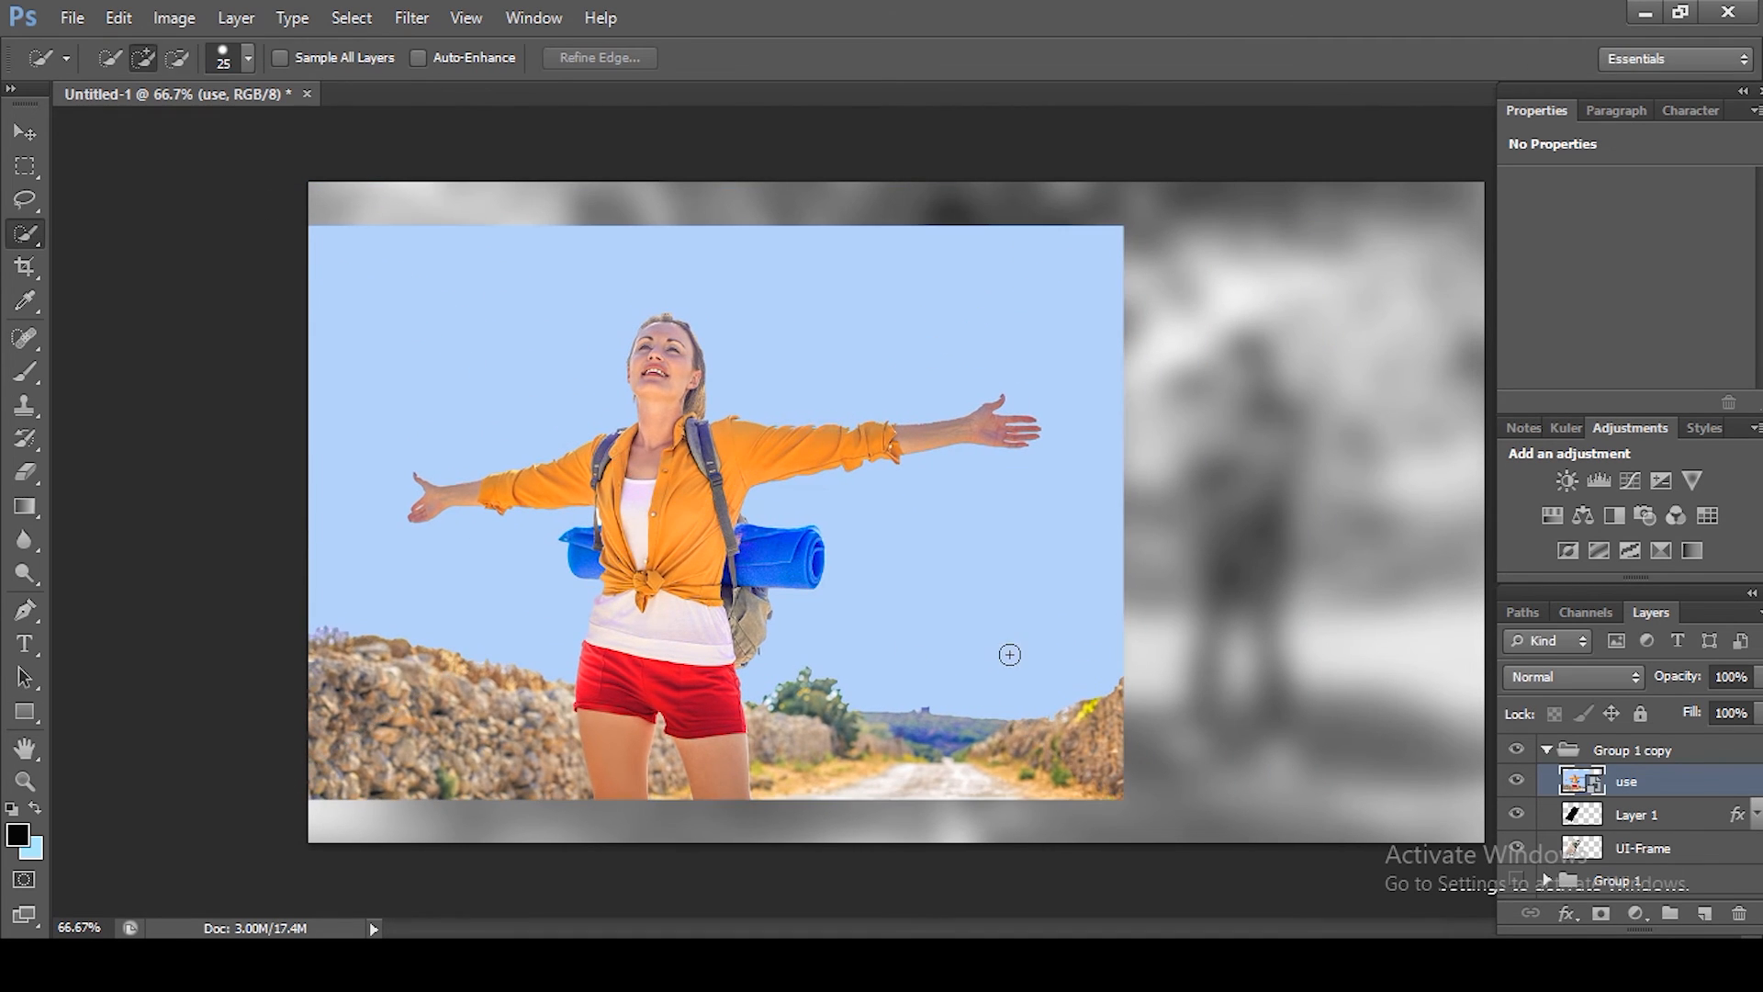
Step: Free Transform Group 1 copy and move it to the right
{"action": "left_click", "coordinate": [1608, 750], "text": "ctrl"}
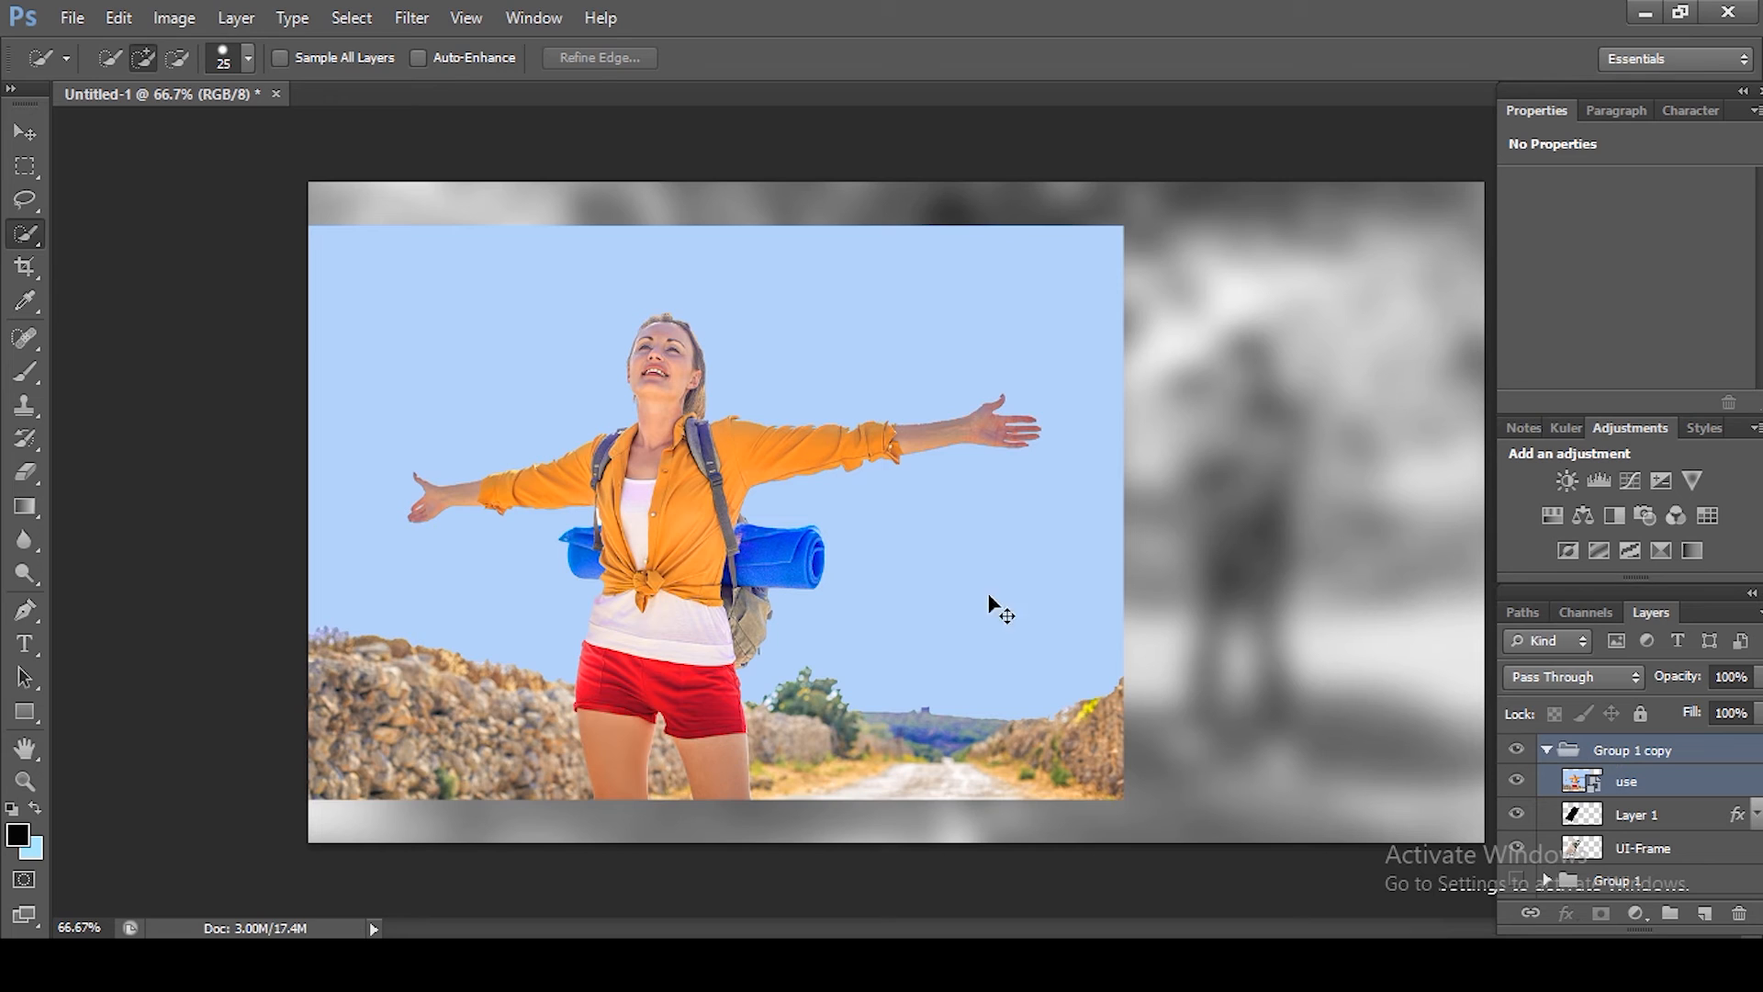
{"action": "key", "text": "ctrl+t"}
{"action": "left_click_drag", "start_coordinate": [845, 542], "coordinate": [1014, 542]}
{"action": "key", "text": "Return"}
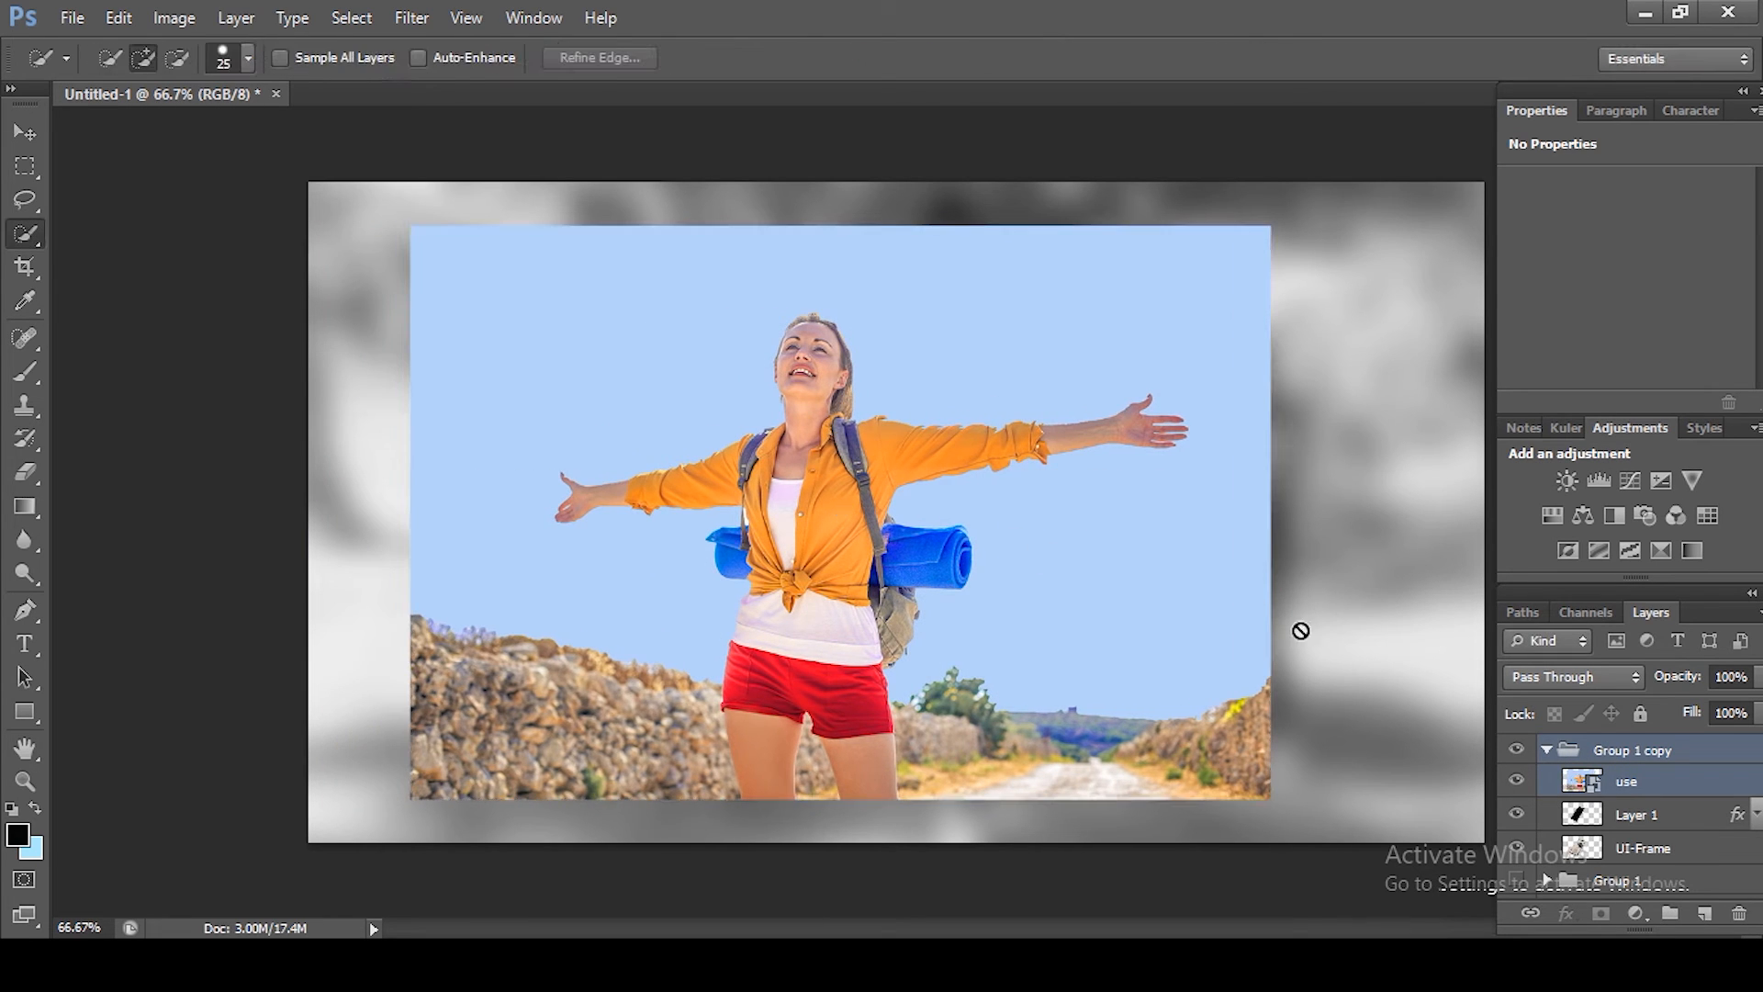
{"action": "left_click", "coordinate": [1642, 788]}
{"action": "left_click", "coordinate": [1547, 750]}
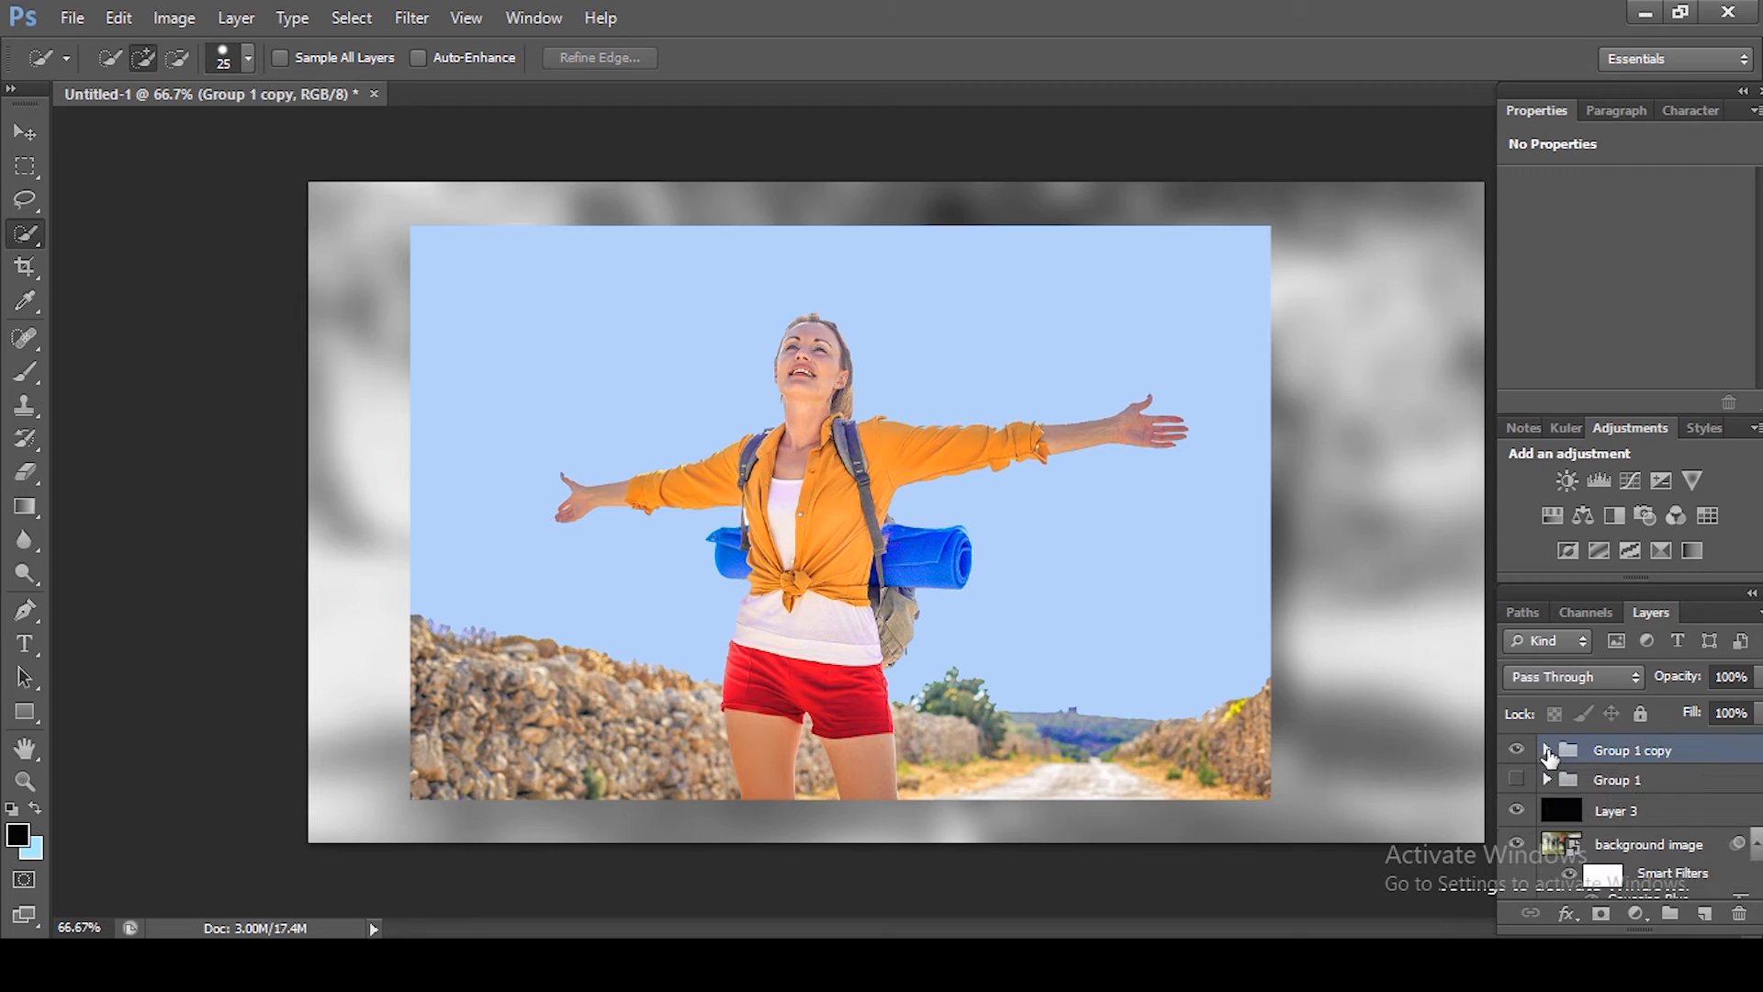
{"action": "left_click", "coordinate": [1547, 750]}
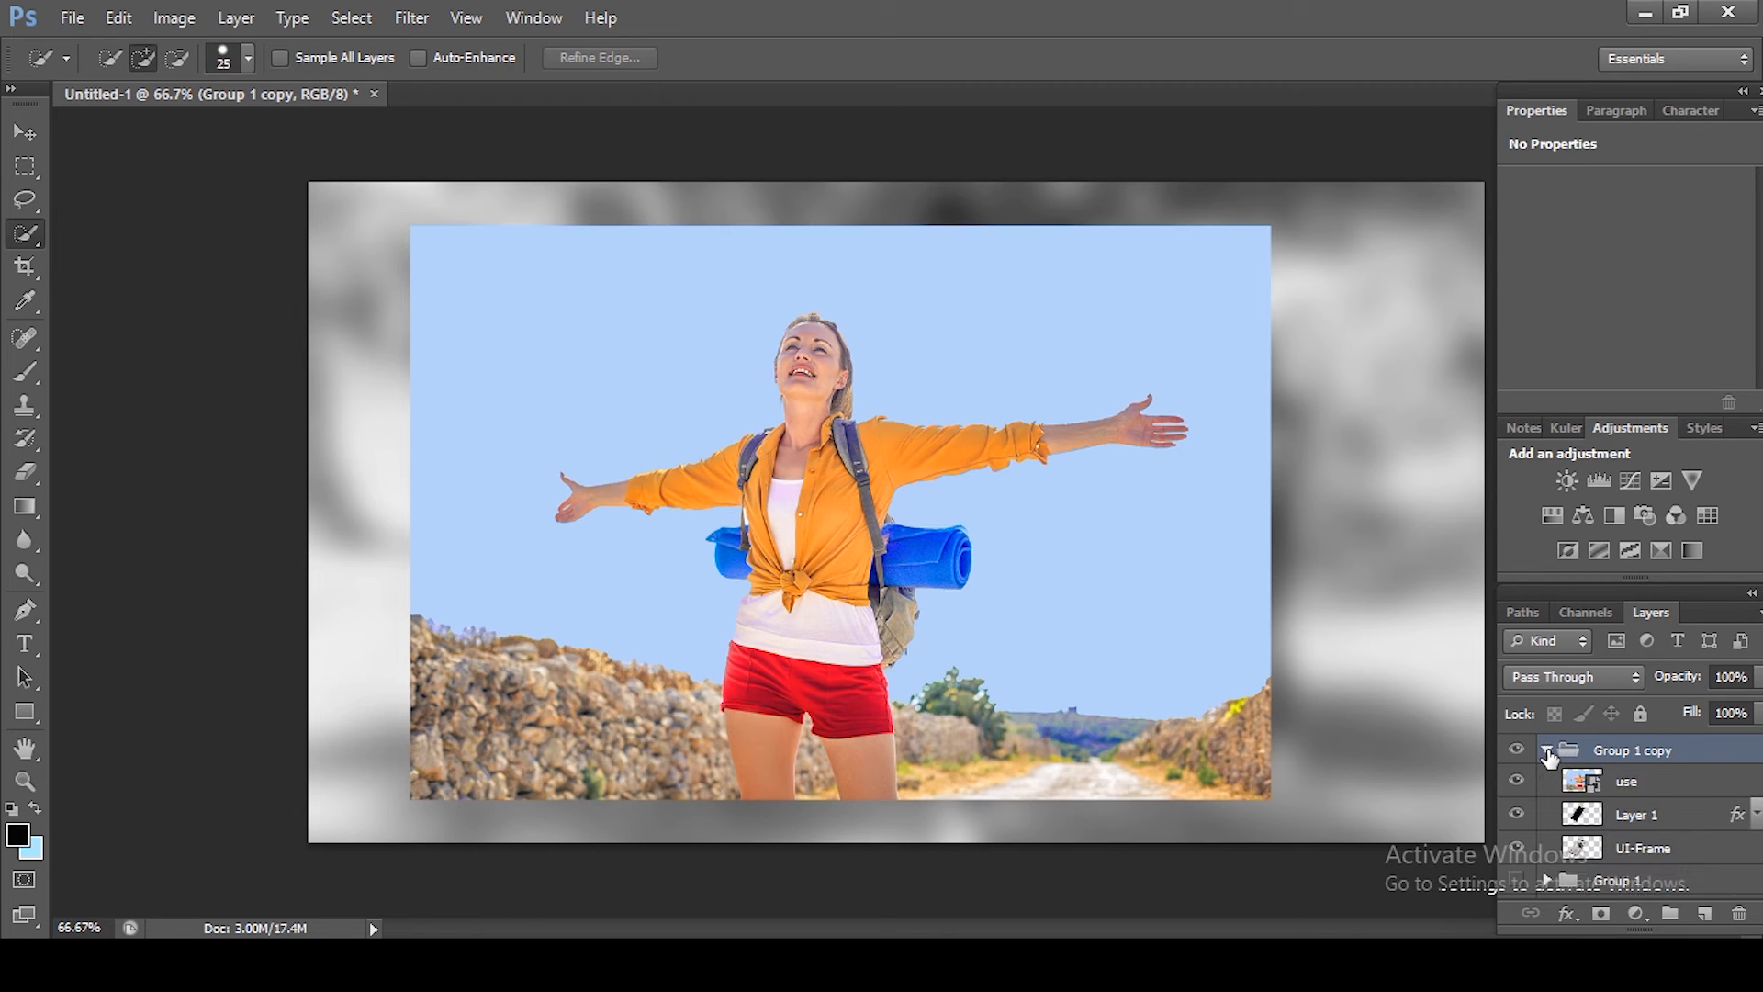
Step: Duplicate the use photo layer inside Group 1 copy
{"action": "left_click", "coordinate": [1630, 783]}
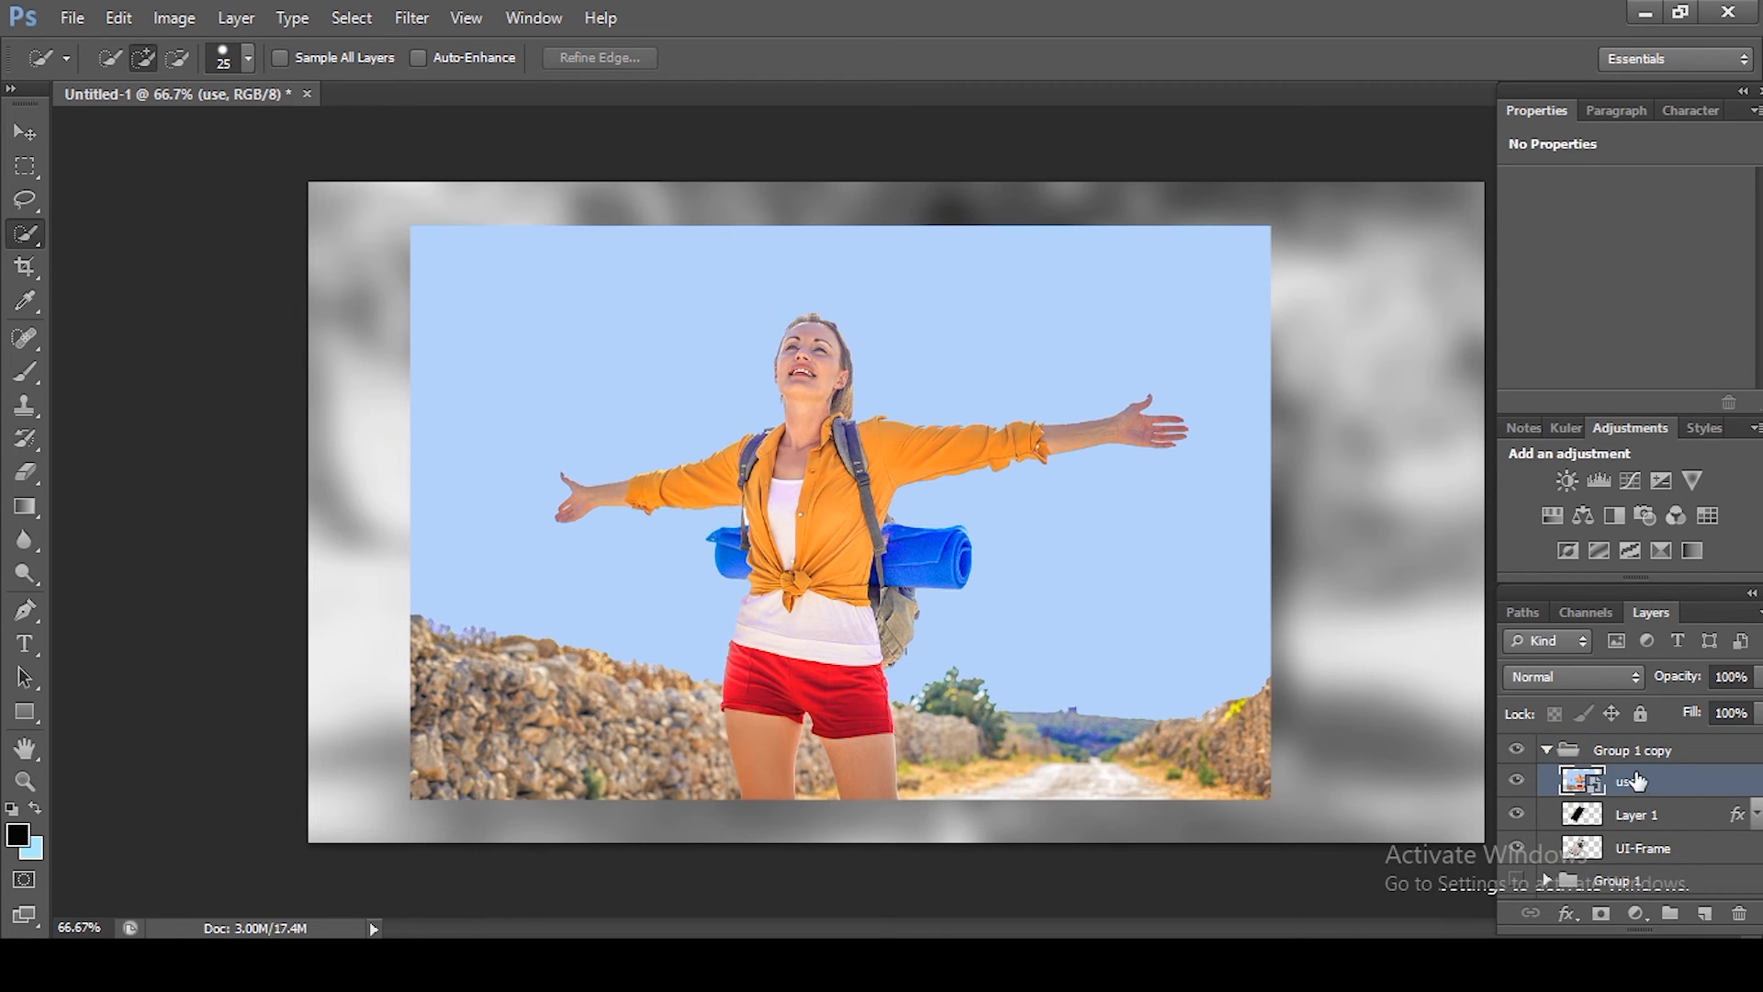
{"action": "key", "text": "ctrl+j"}
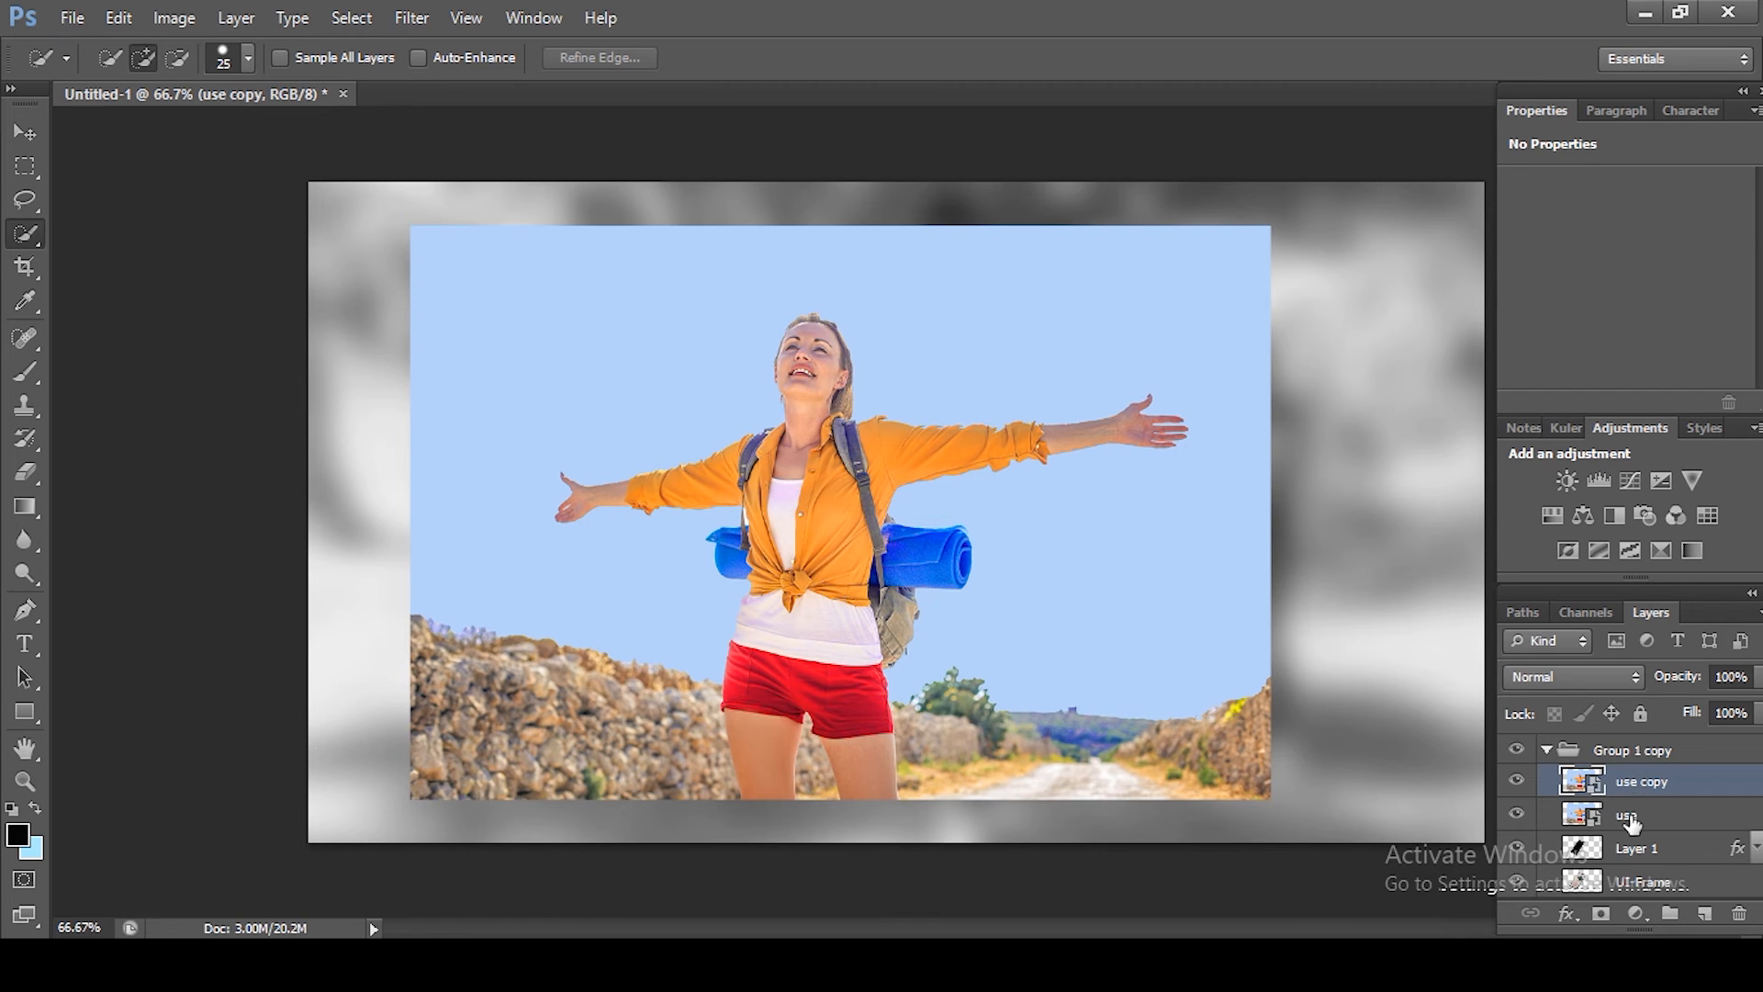
Step: Move both use photo layers up and left over the phone, temporarily lowering their opacity to 40% and restoring 100%
{"action": "left_click", "coordinate": [1634, 815], "text": "shift"}
{"action": "left_click_drag", "start_coordinate": [1693, 684], "coordinate": [1614, 703]}
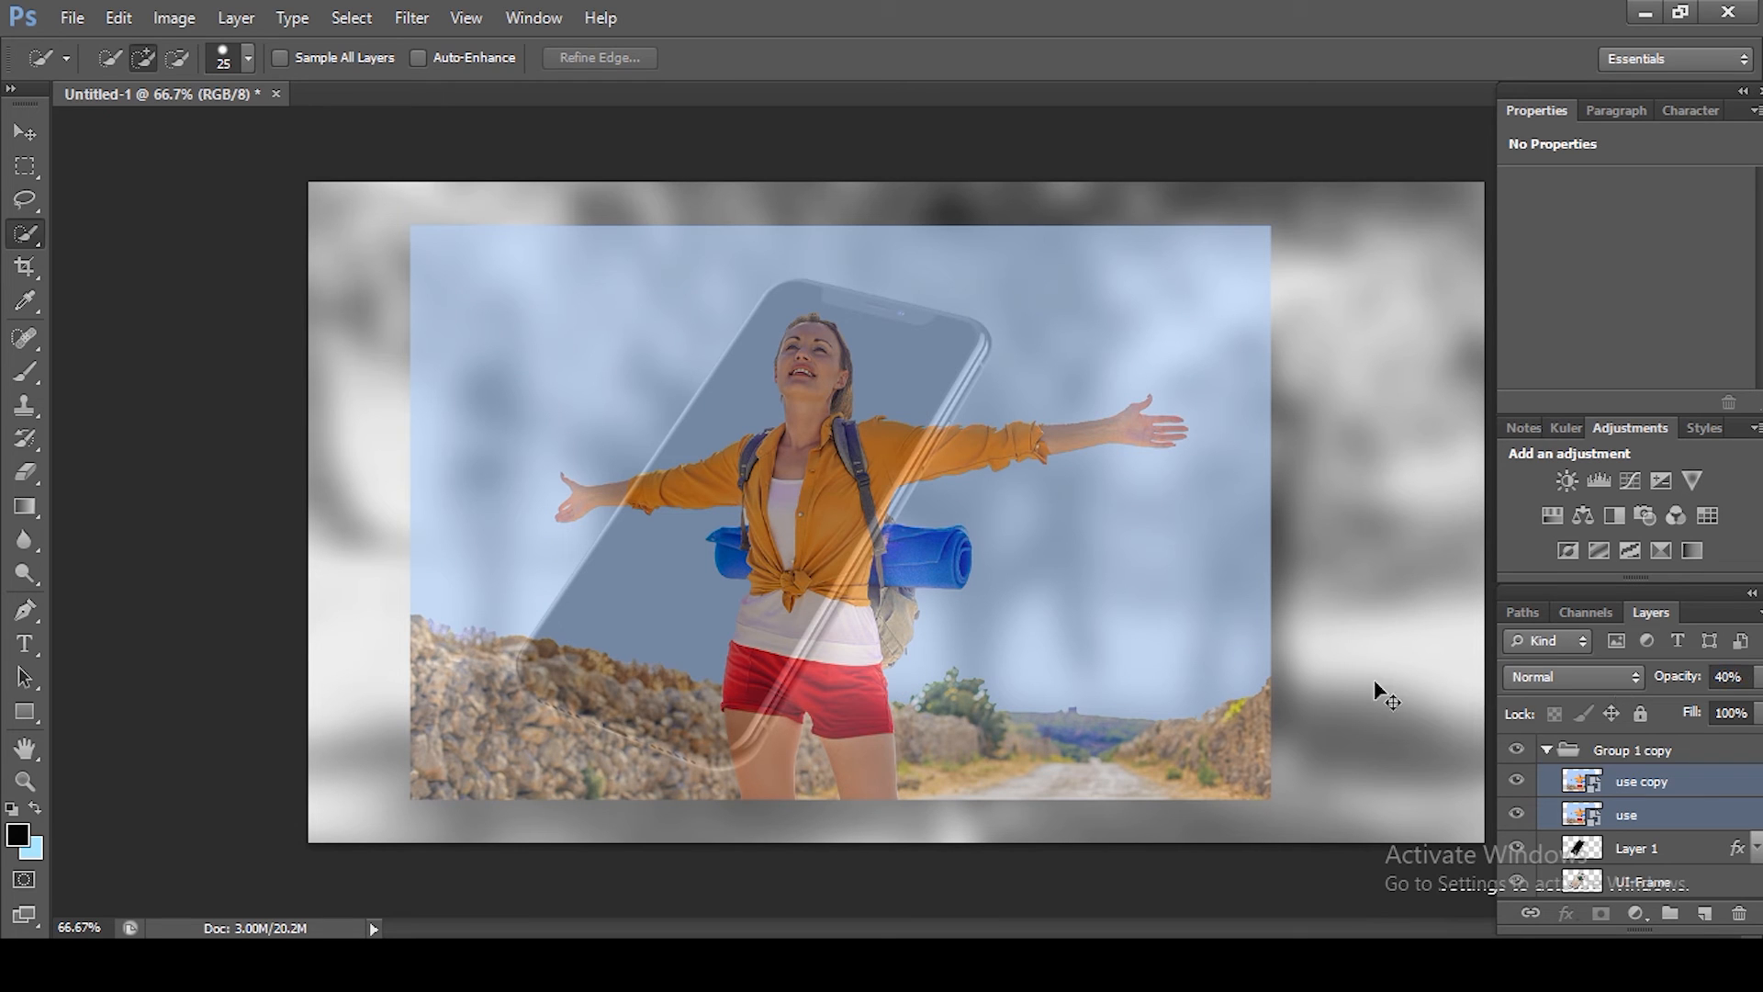
{"action": "key", "text": "ctrl+t"}
{"action": "left_click_drag", "start_coordinate": [1109, 678], "coordinate": [1034, 663]}
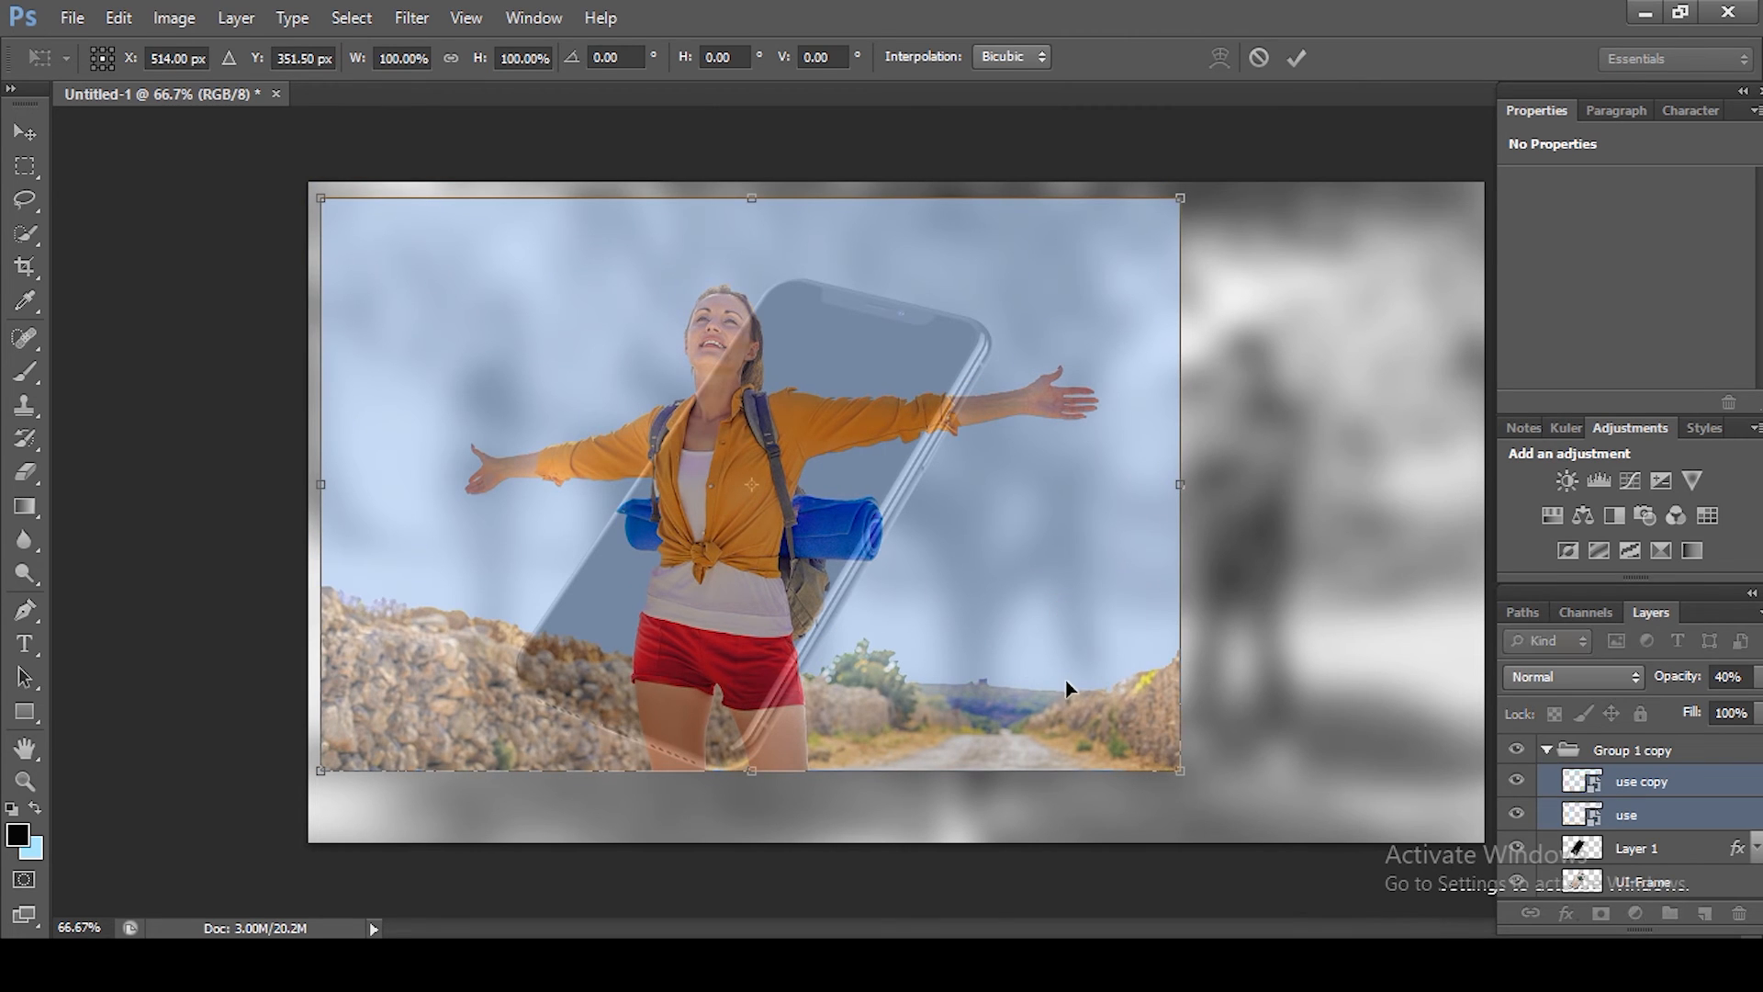
{"action": "key", "text": "Return"}
{"action": "key", "text": "w"}
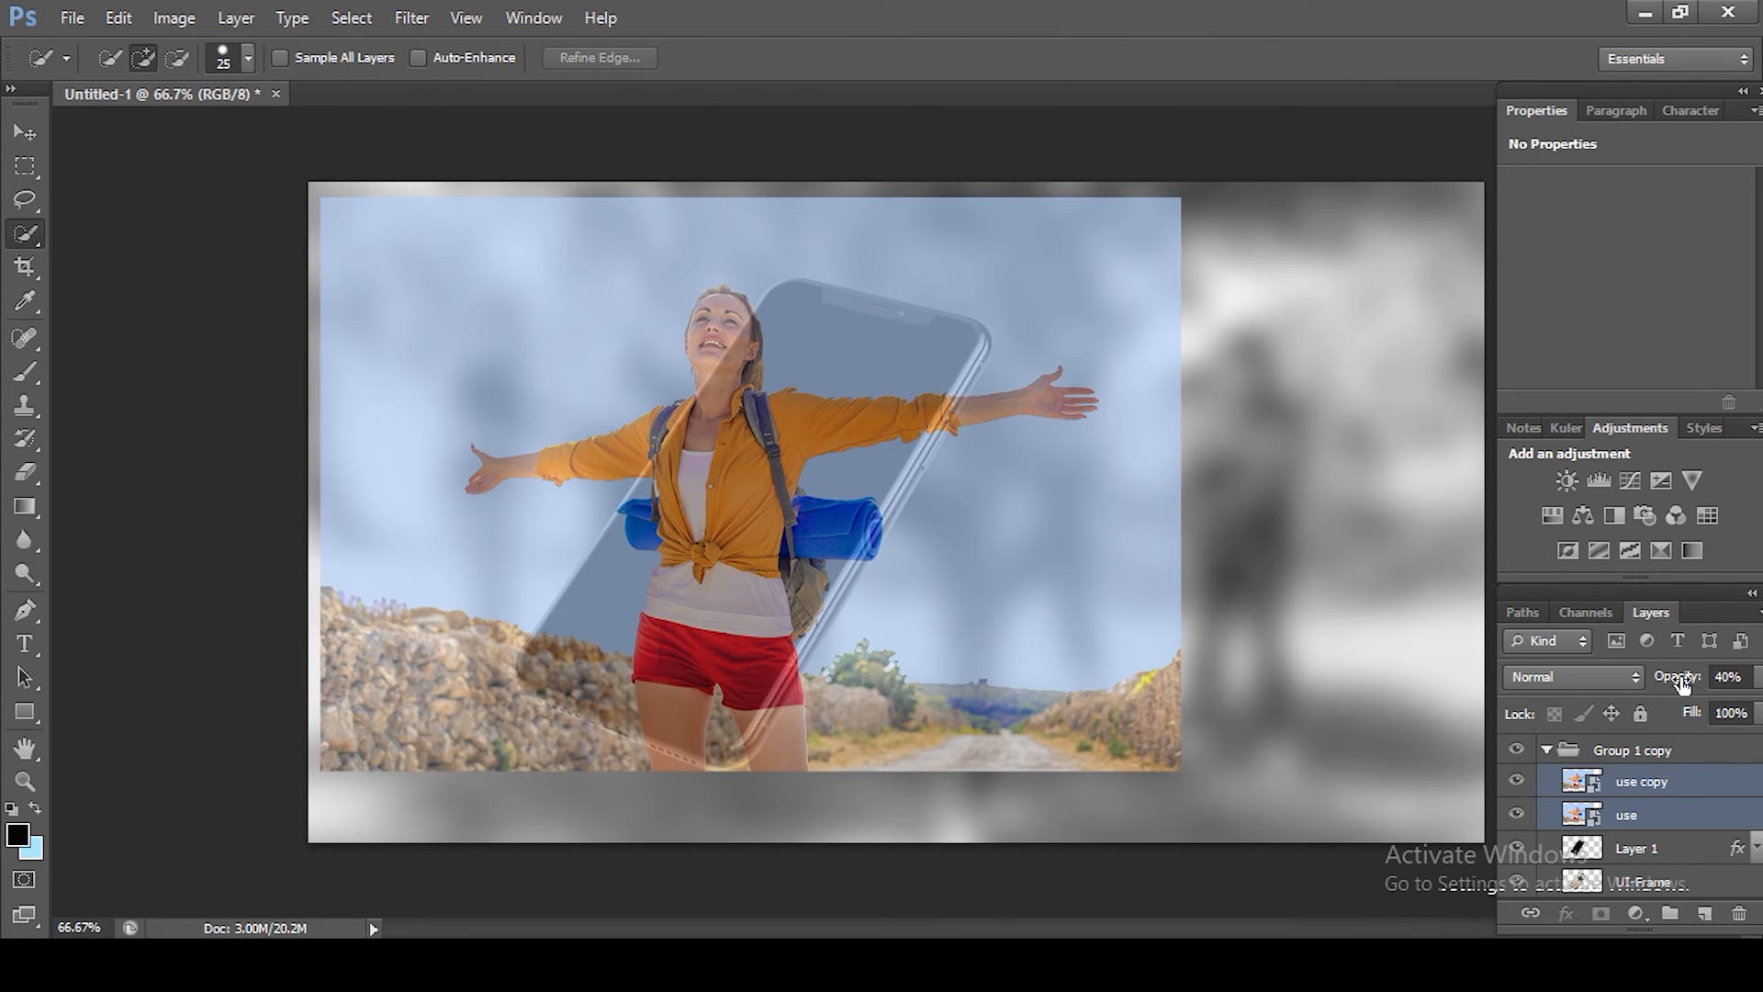
{"action": "left_click_drag", "start_coordinate": [1669, 683], "coordinate": [1757, 681]}
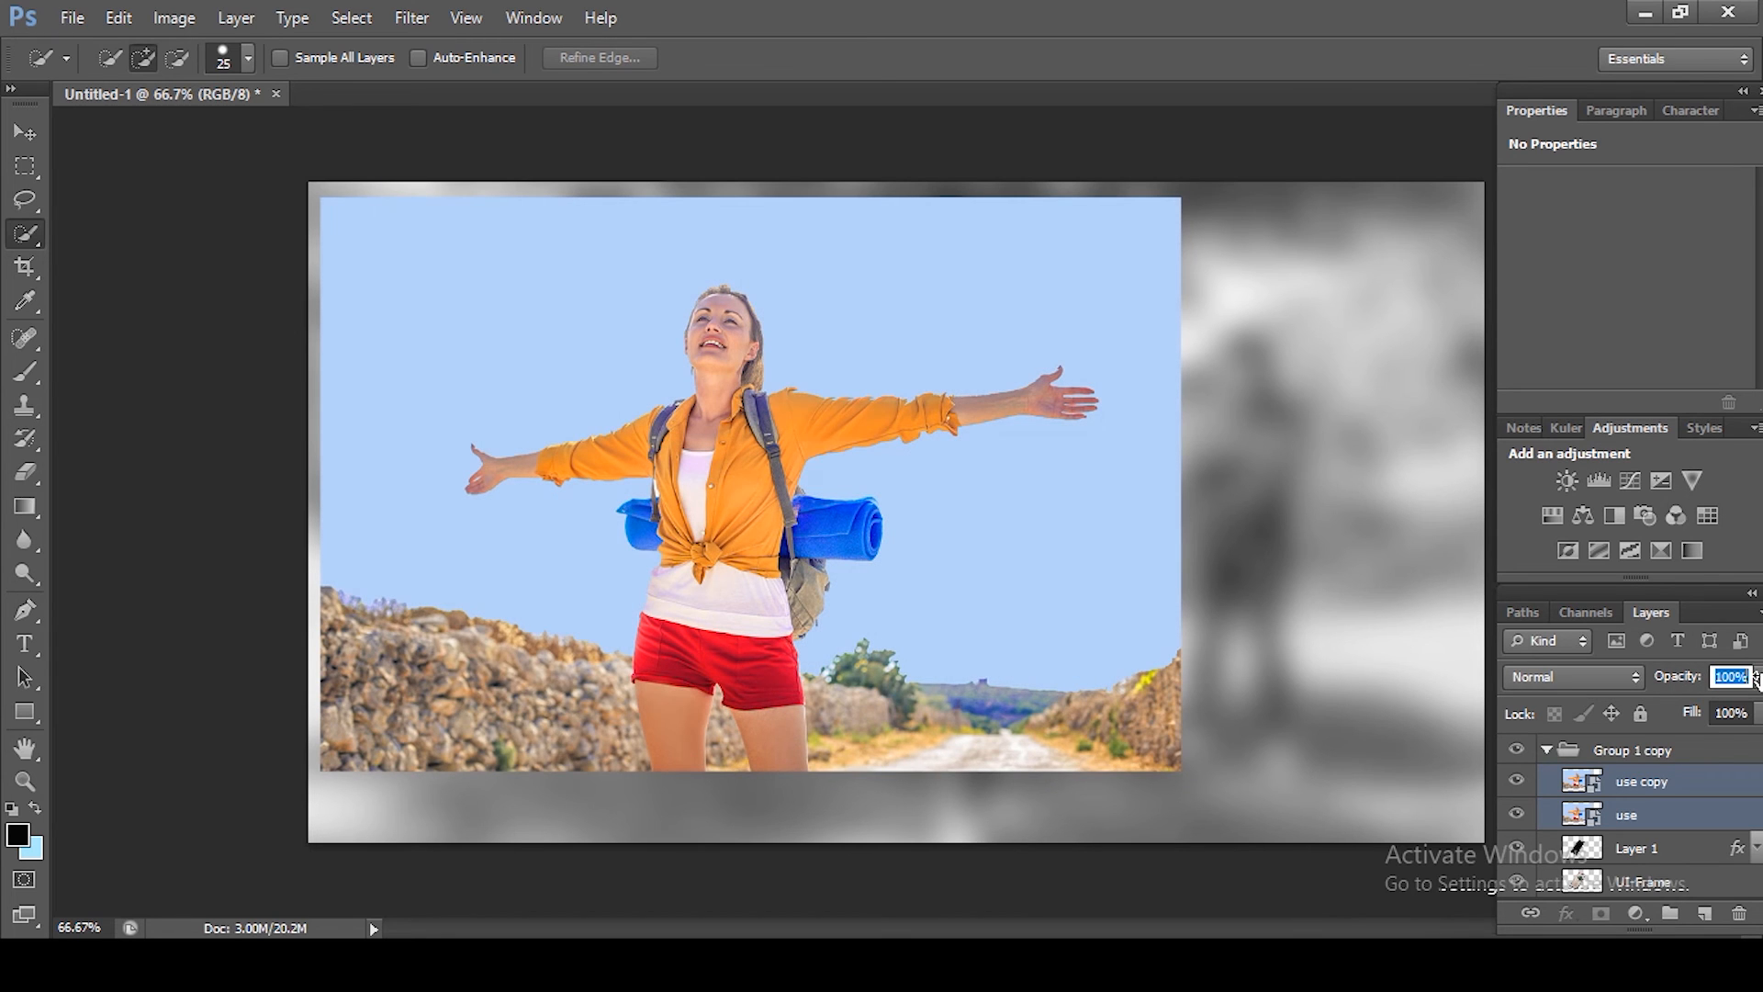
Step: Hide use copy, clip the use layer to the phone frame layer beneath it, and show use copy again
{"action": "left_click", "coordinate": [1518, 782]}
{"action": "left_click", "coordinate": [1648, 826]}
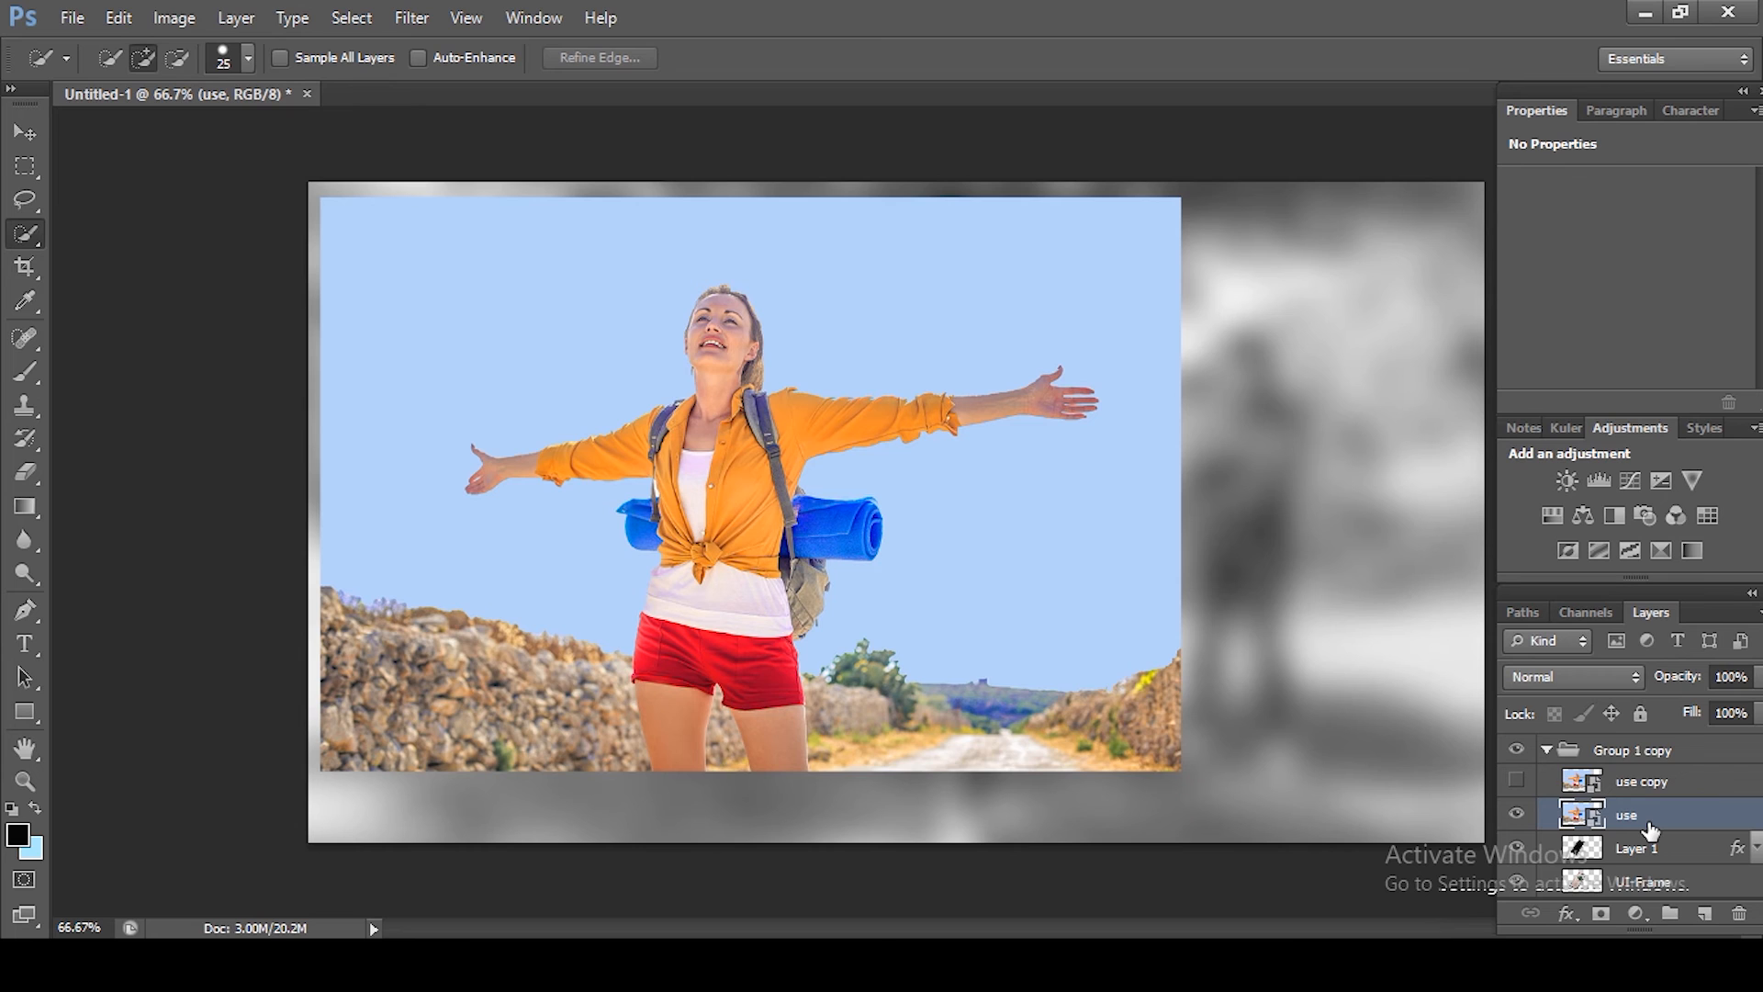
{"action": "left_click", "coordinate": [1650, 829], "text": "alt"}
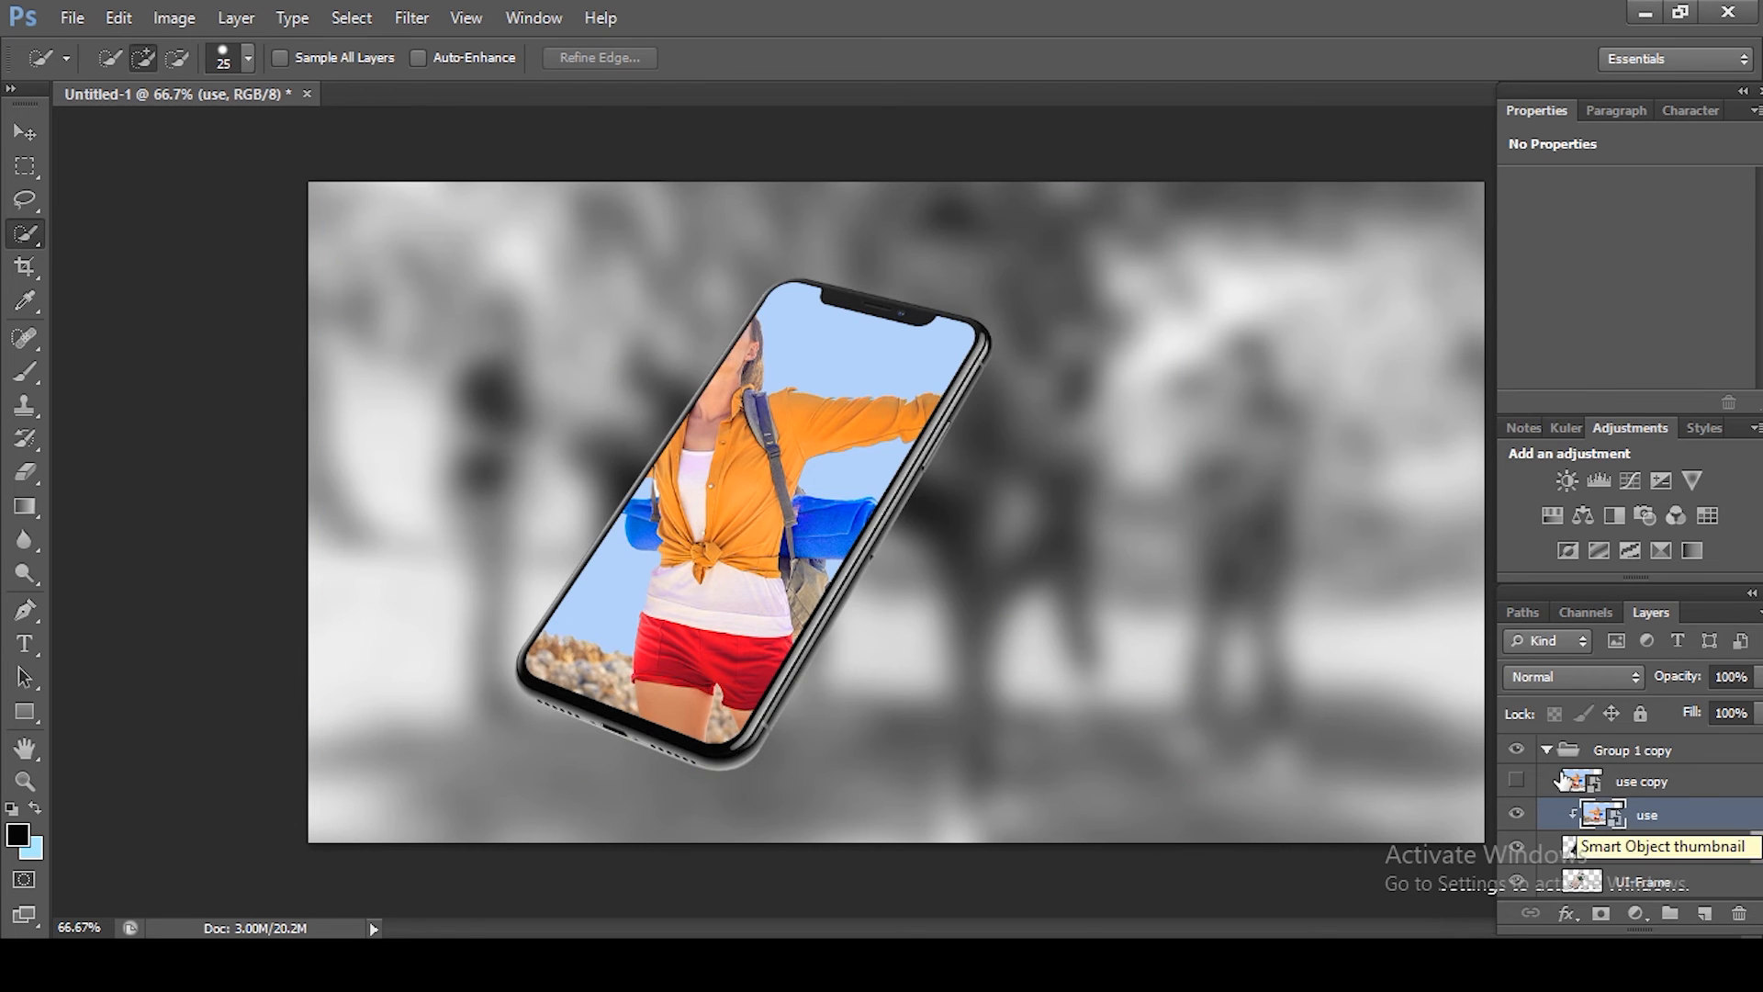
{"action": "left_click", "coordinate": [1515, 779]}
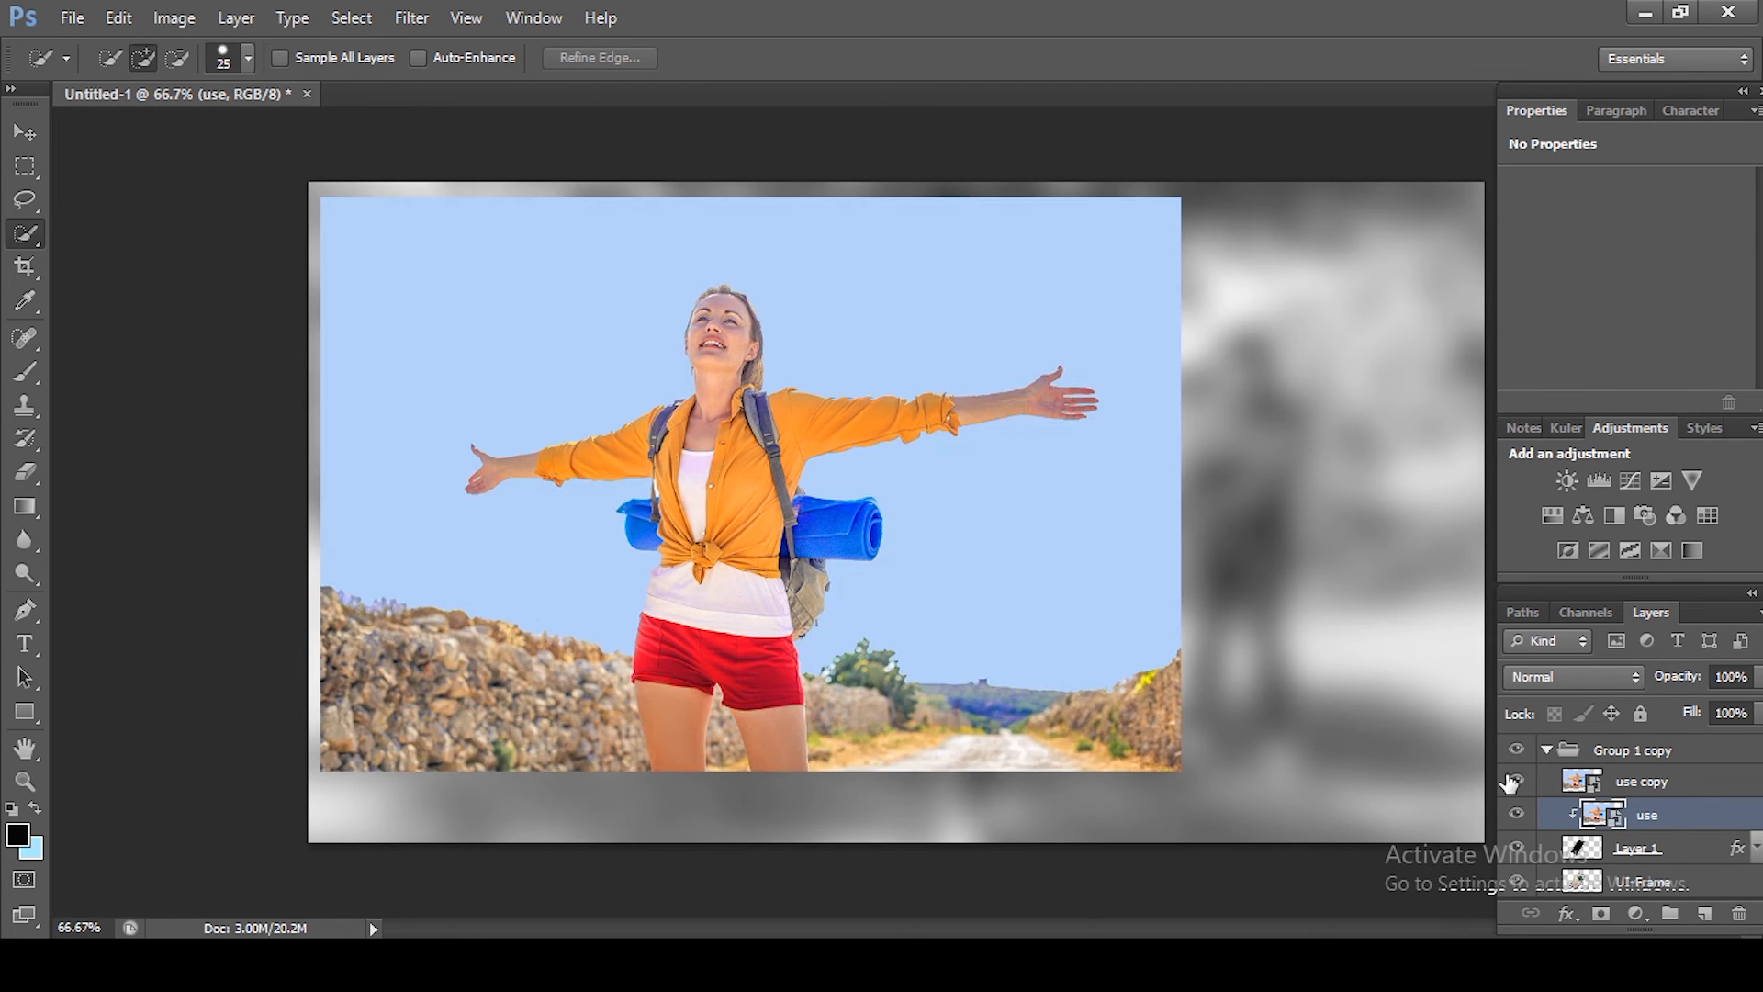
Step: Rasterize the use copy layer
{"action": "key", "text": "v"}
{"action": "right_click", "coordinate": [1649, 780]}
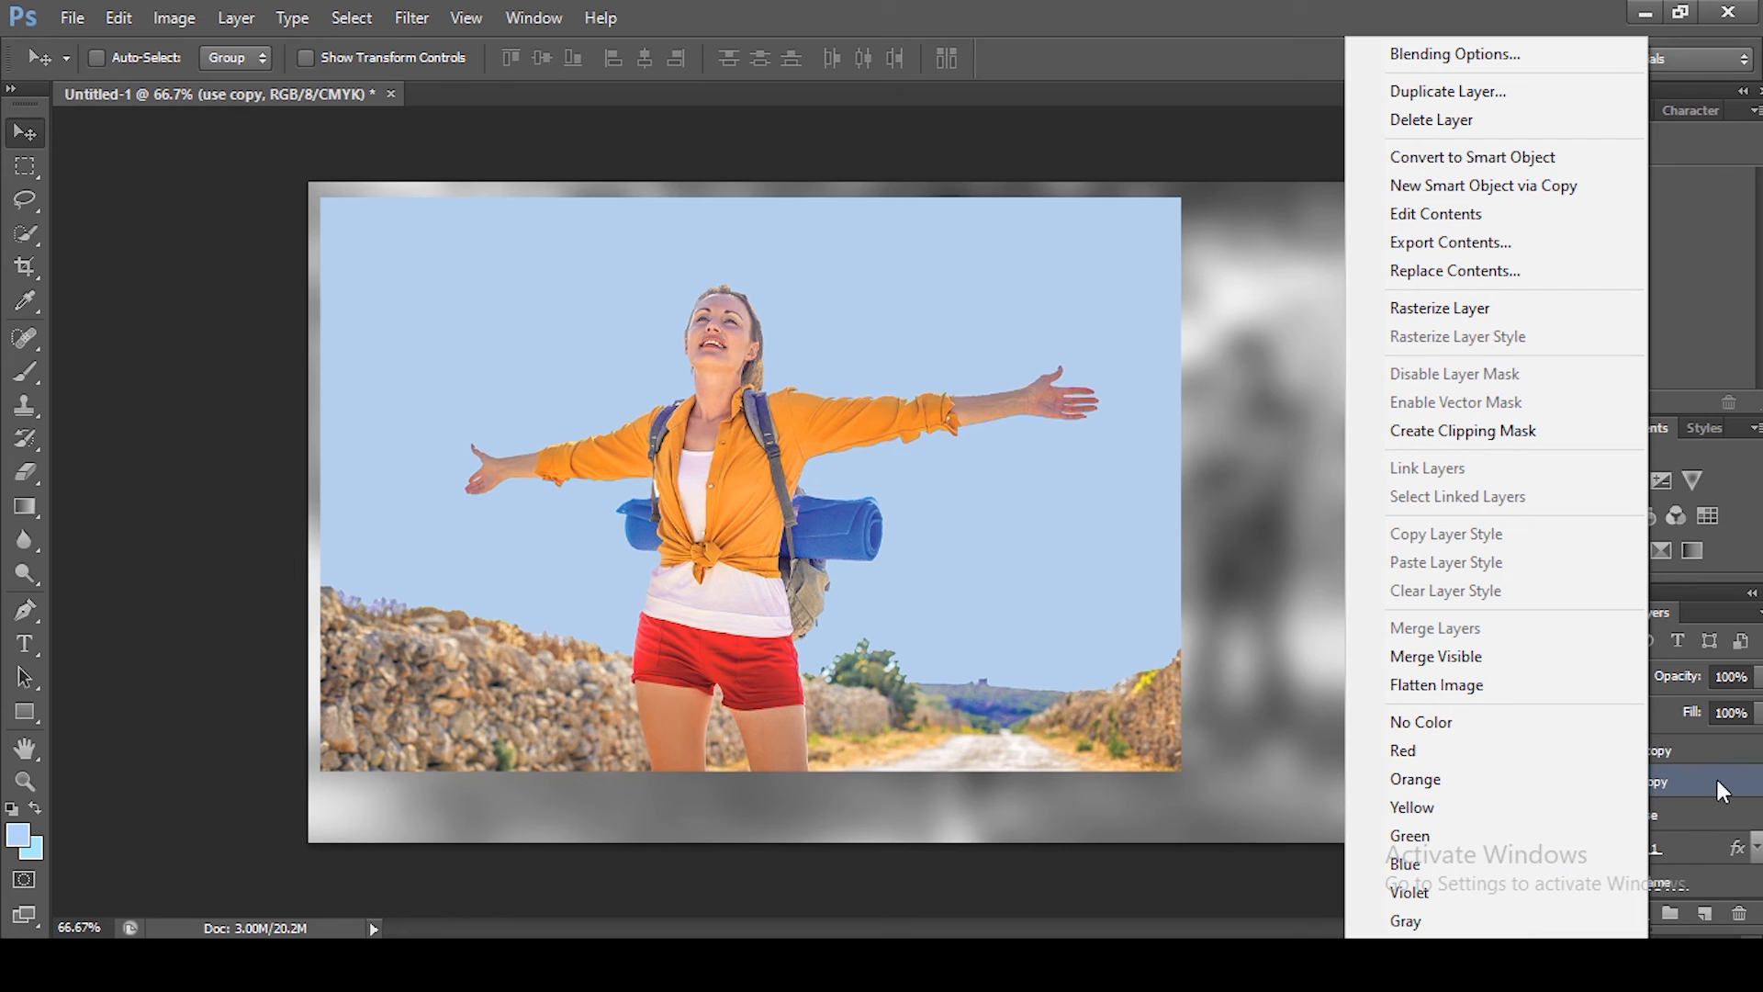
{"action": "left_click", "coordinate": [1468, 307]}
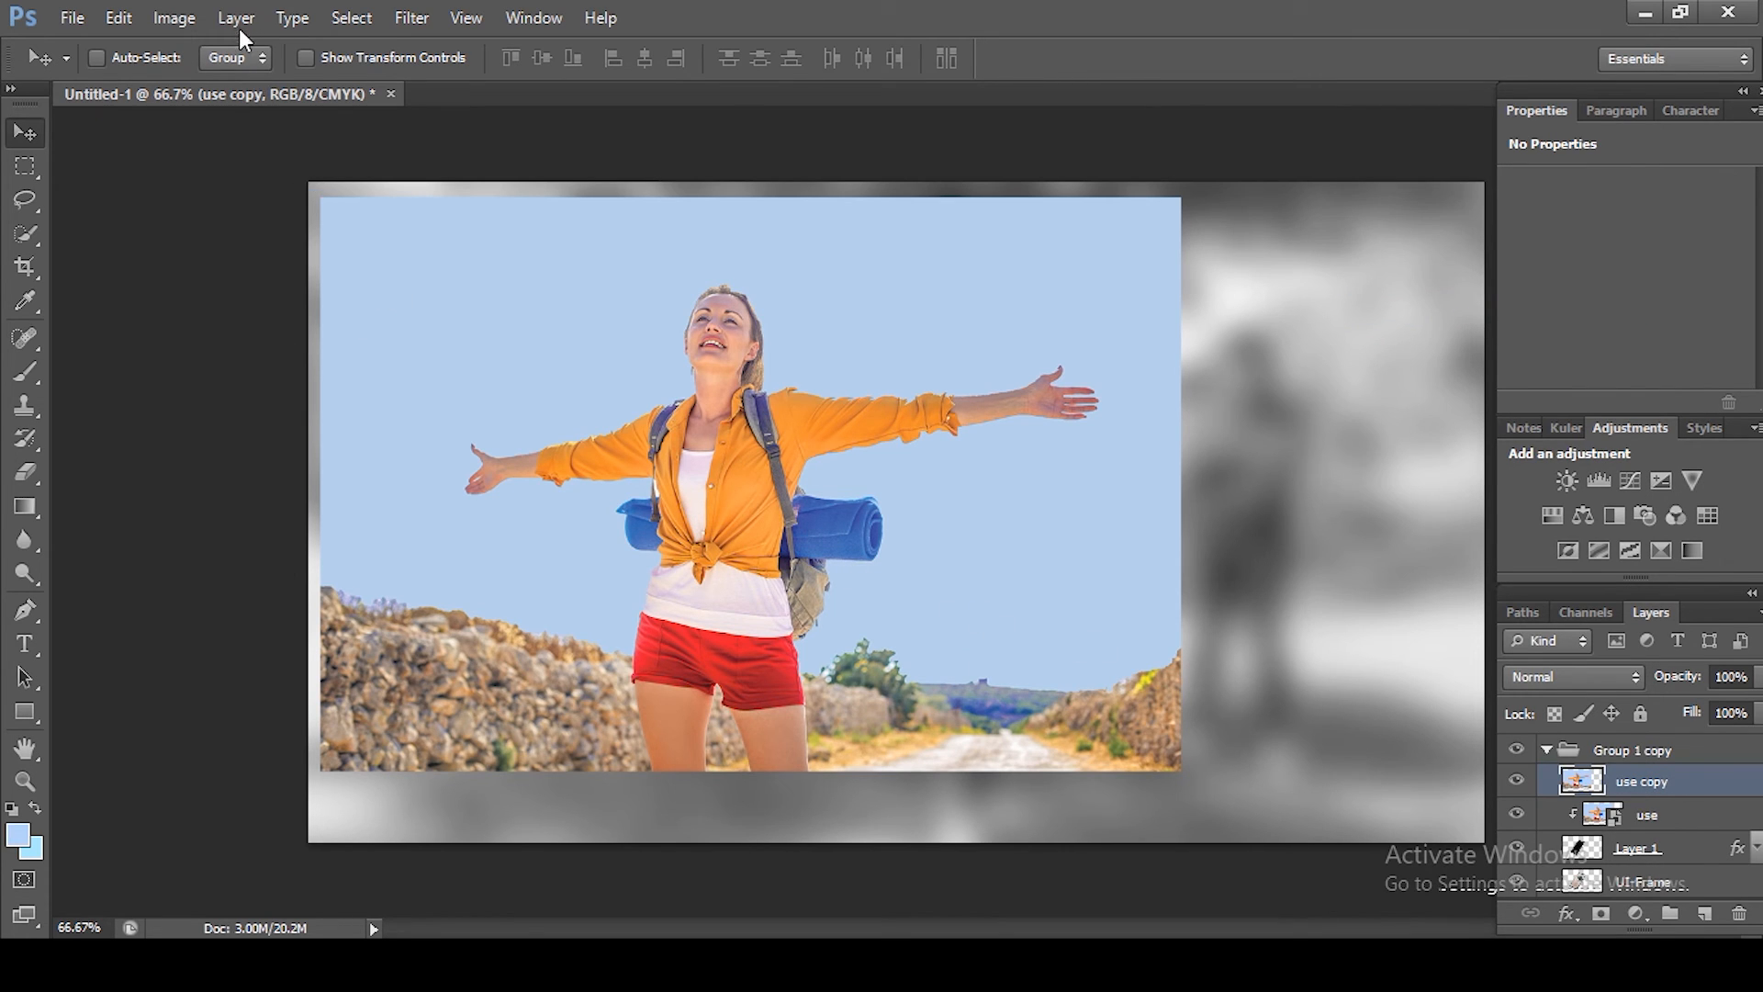
Step: Select the blue sky of use copy with Color Range using sampled colors at fuzziness 38
{"action": "left_click", "coordinate": [355, 19]}
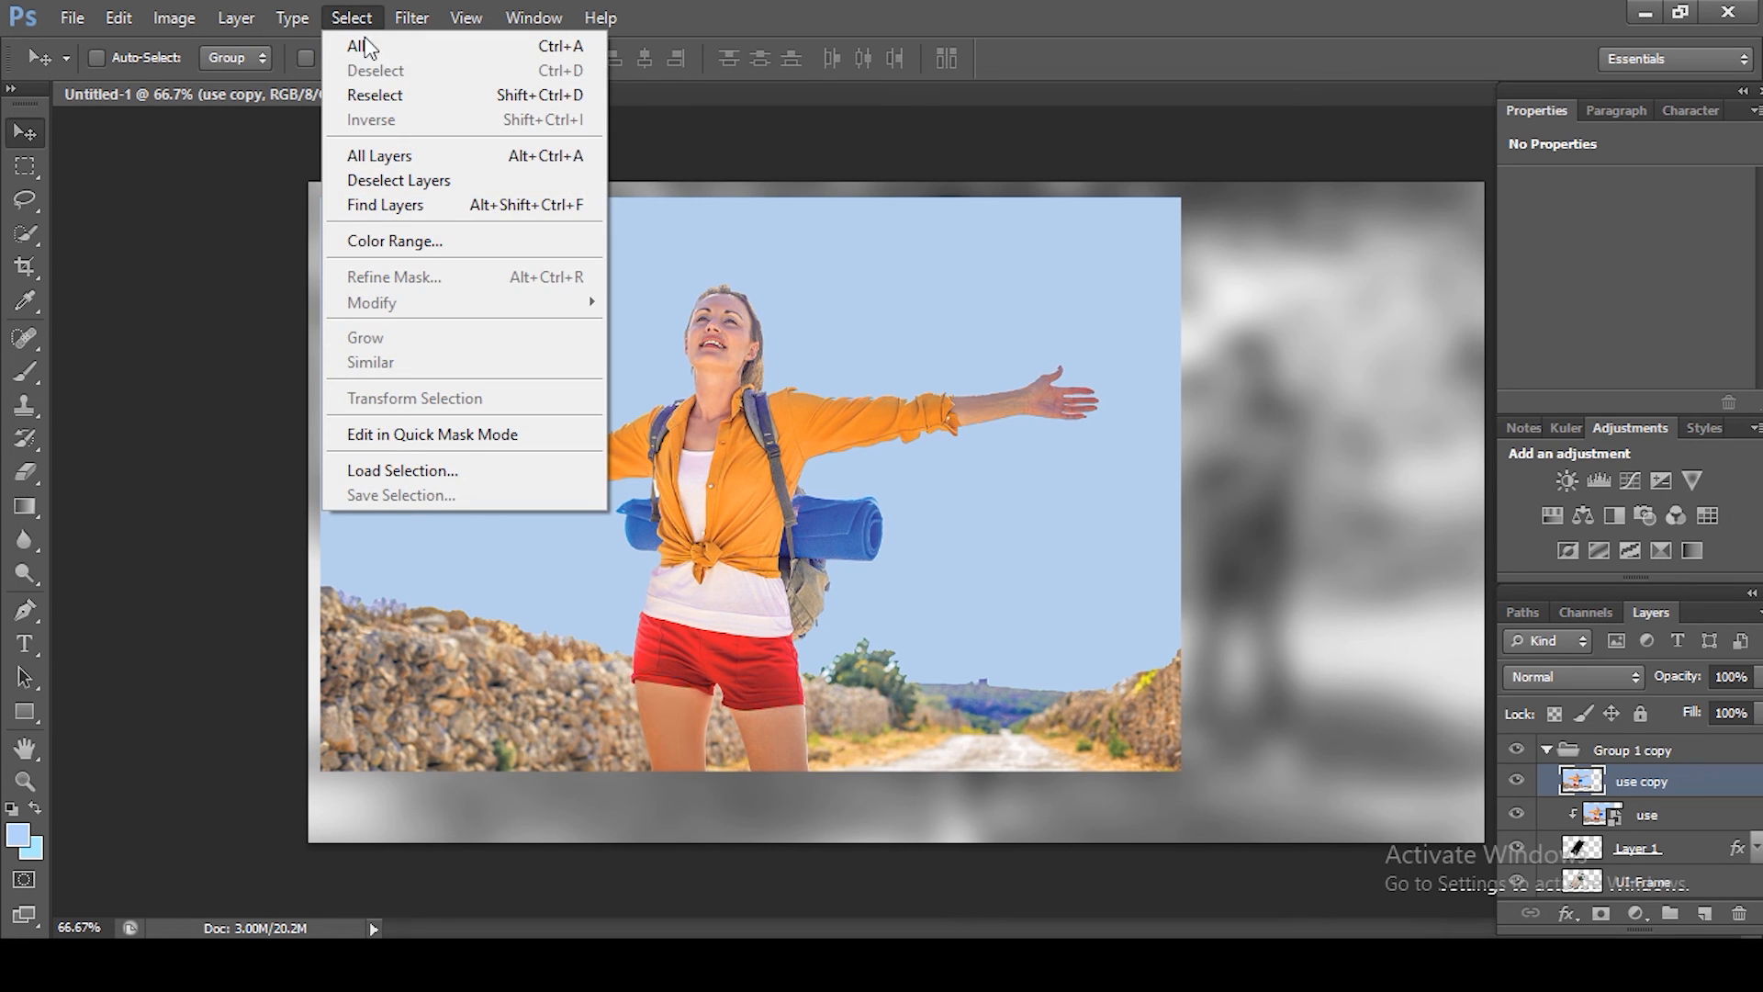
{"action": "left_click", "coordinate": [404, 240]}
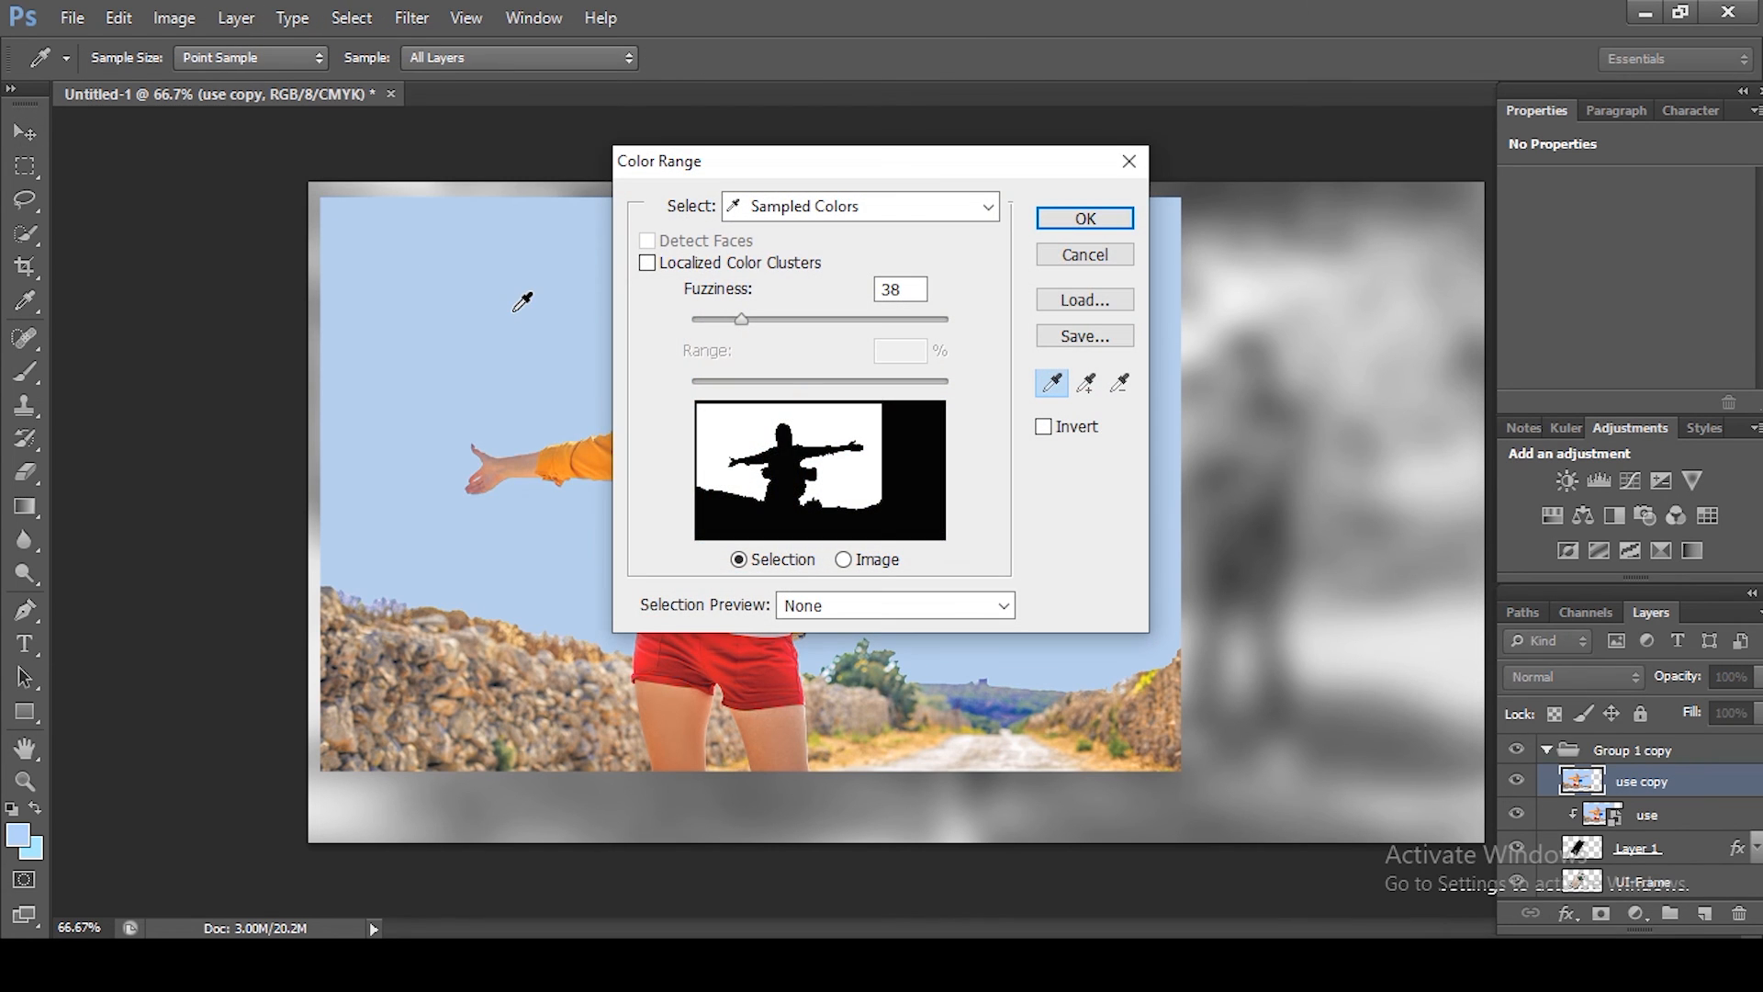
{"action": "left_click", "coordinate": [1107, 223]}
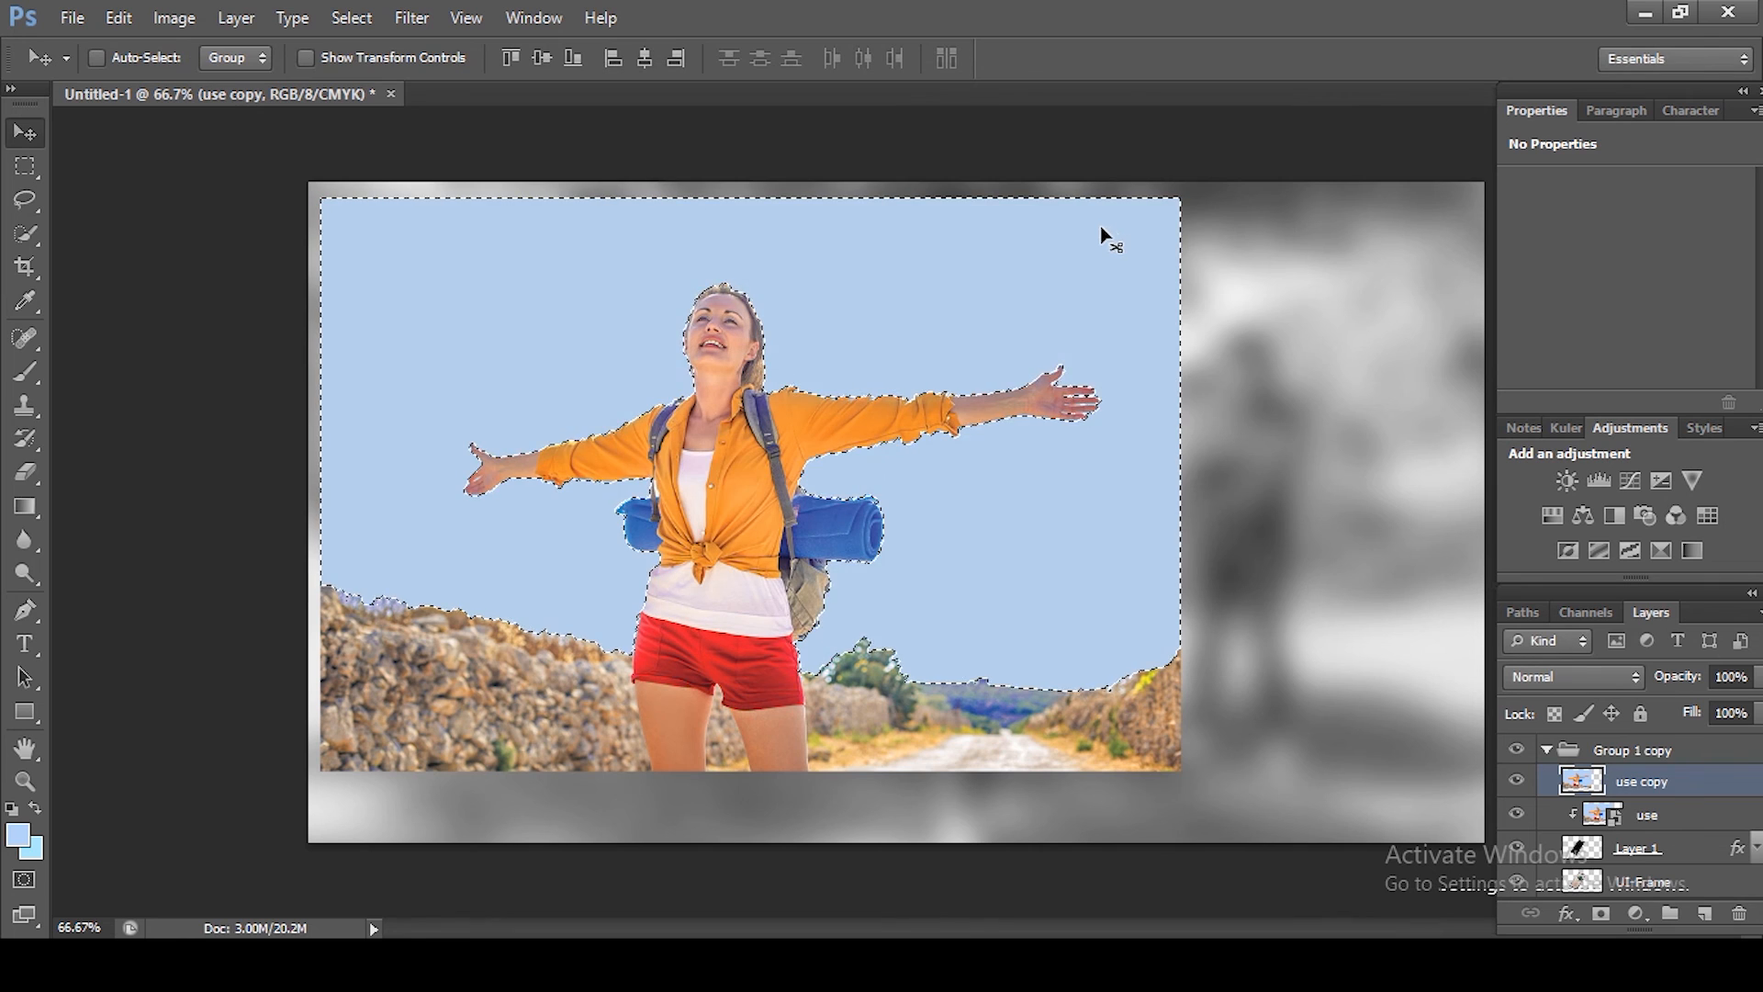
Step: Feather the selection by 1 pixel, delete the sky from use copy, and deselect
{"action": "key", "text": "w"}
{"action": "key", "text": "shift+F6"}
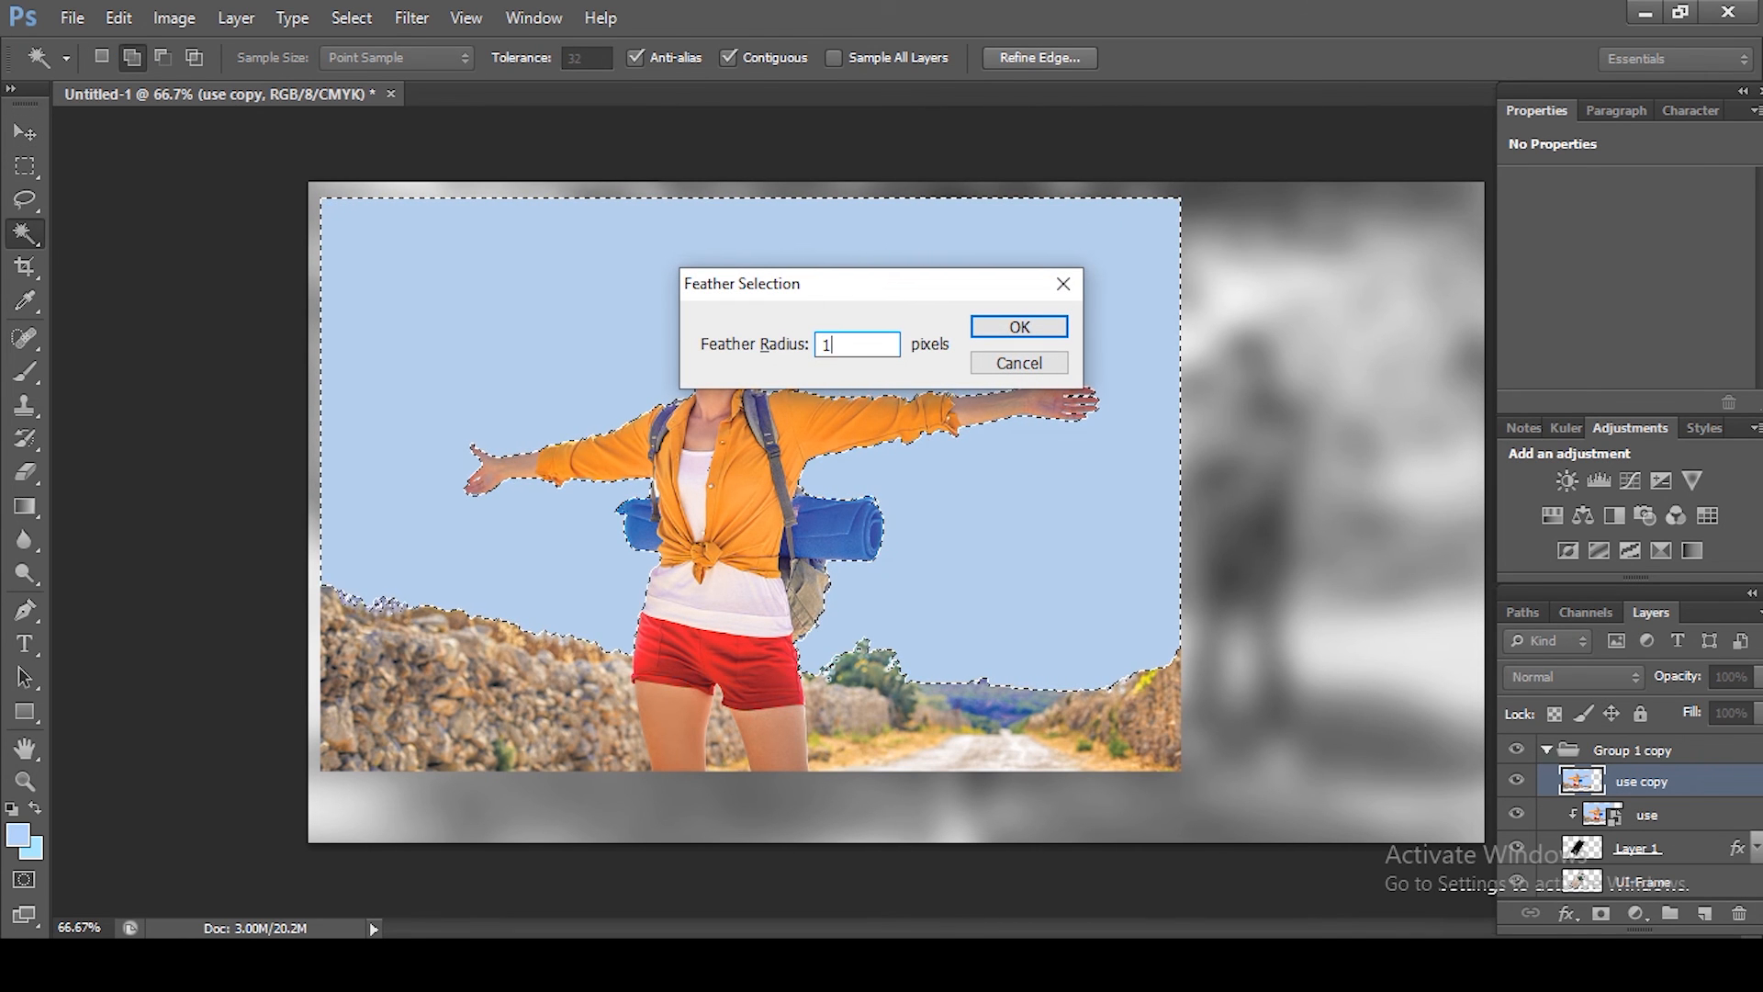
{"action": "key", "text": "Return"}
{"action": "key", "text": "Delete"}
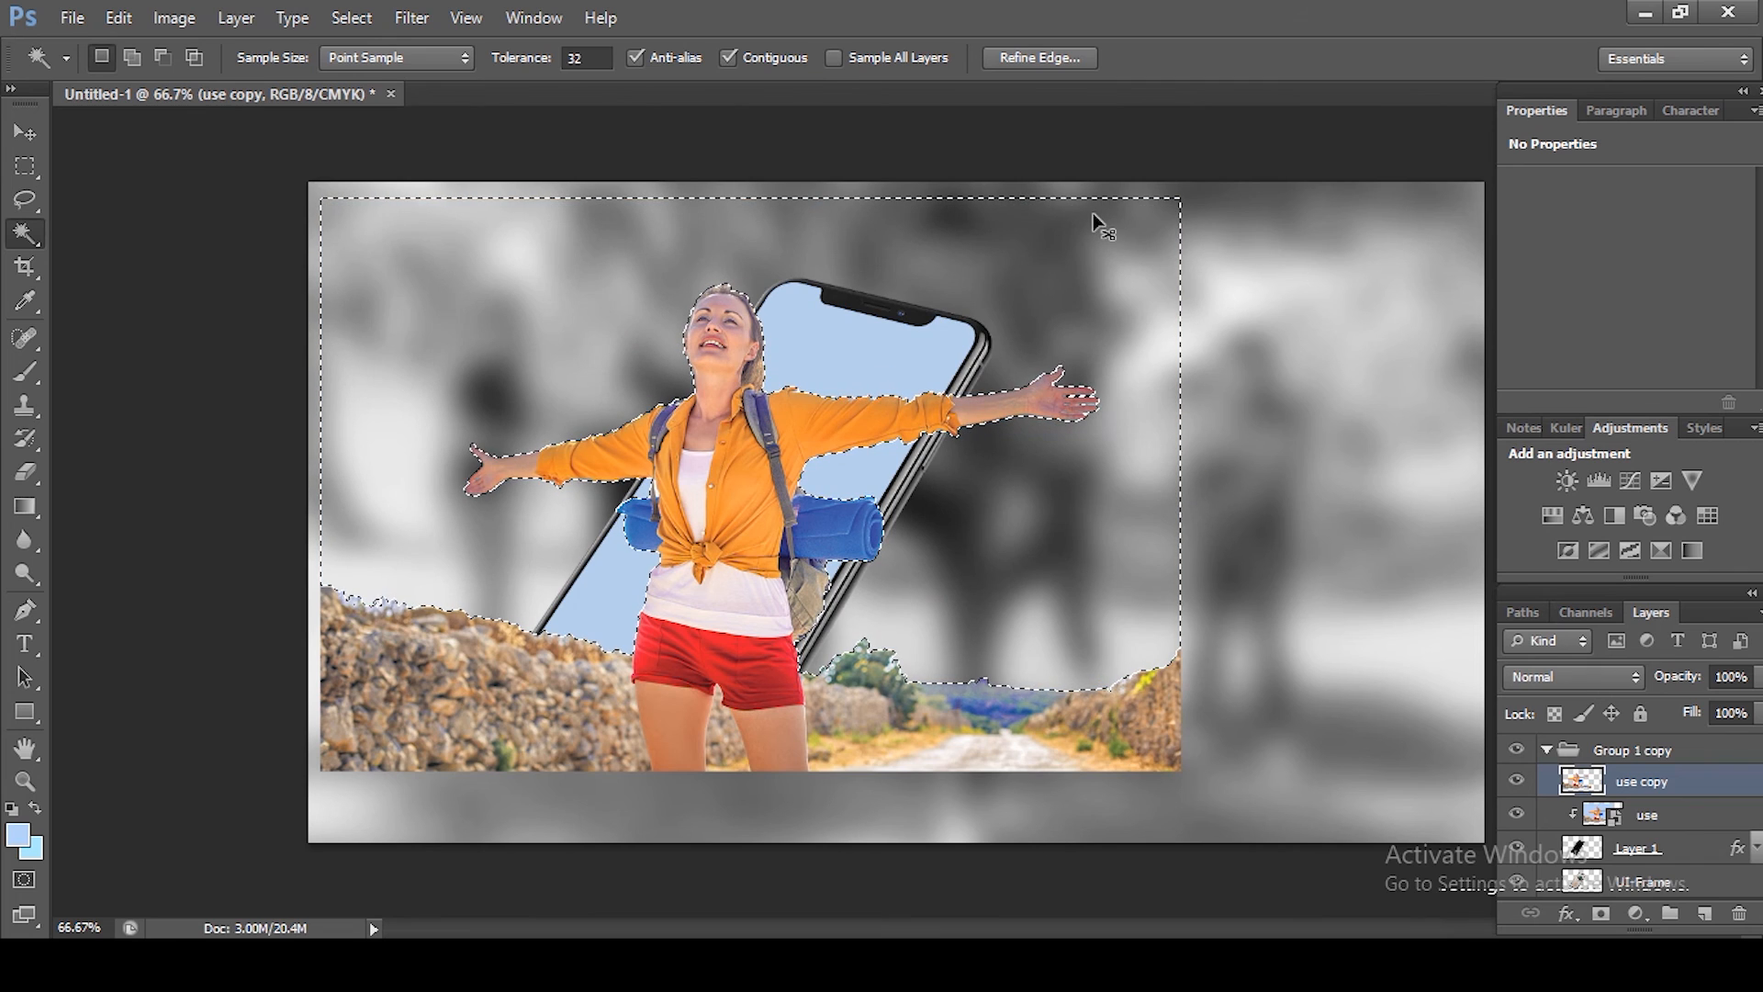
{"action": "key", "text": "ctrl+d"}
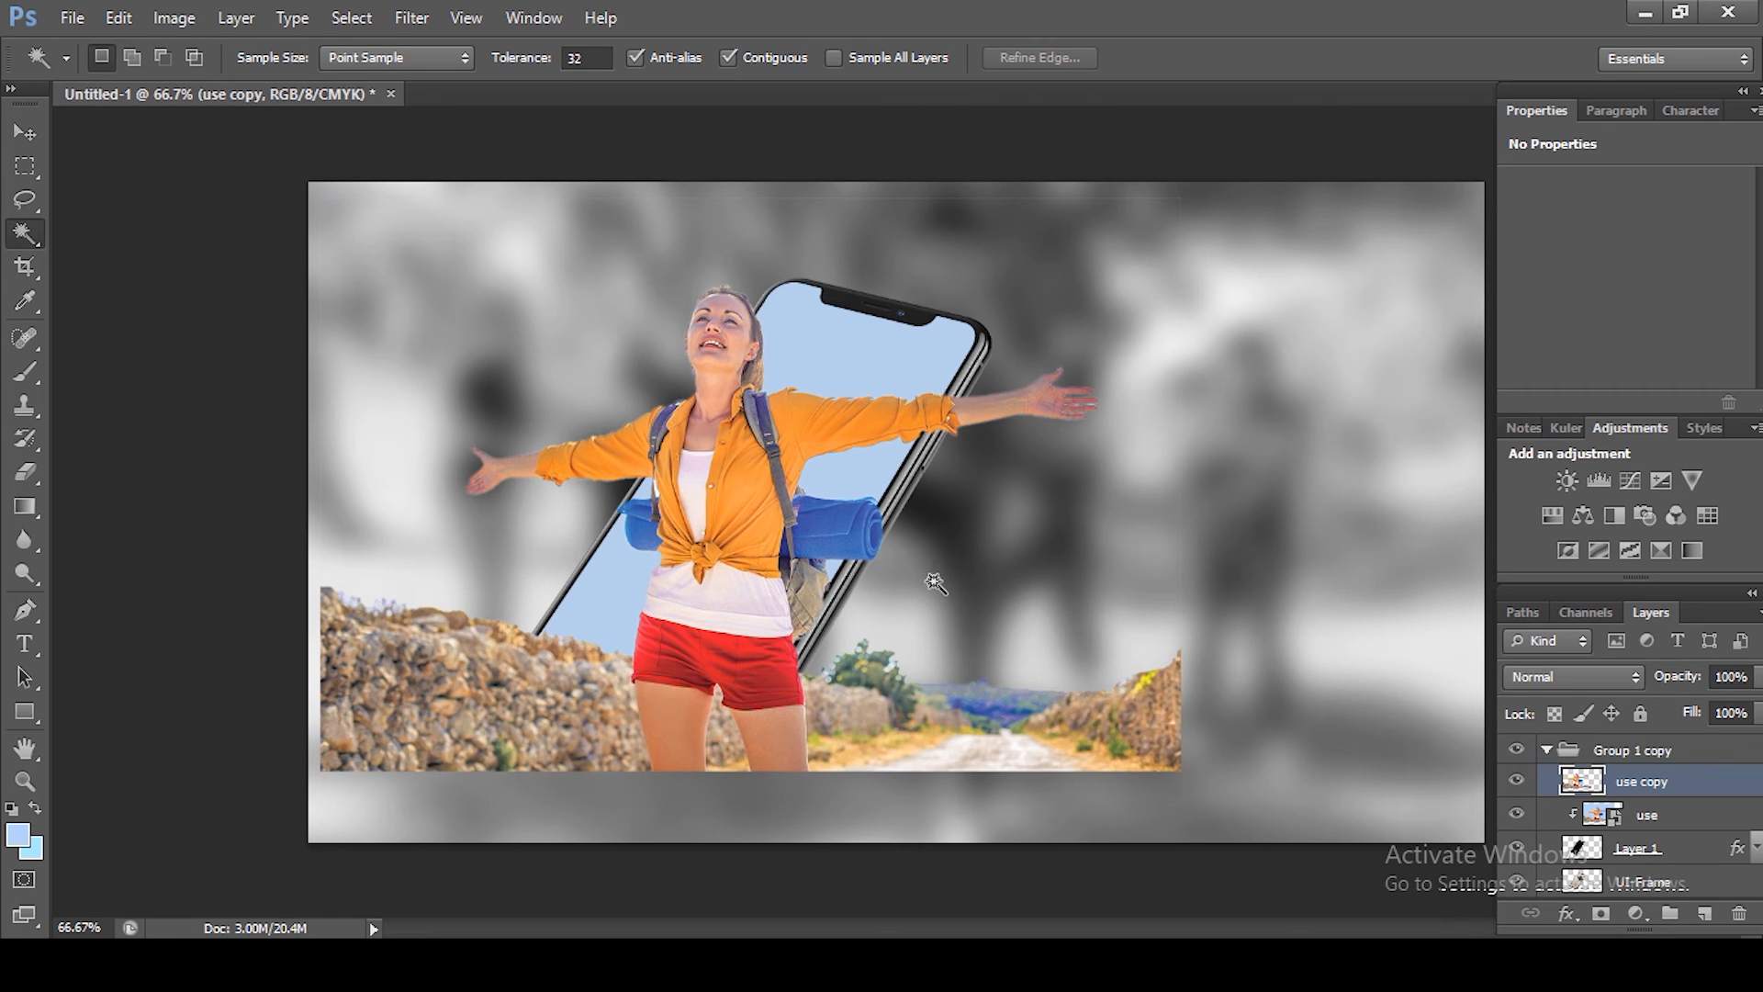
Step: Try clipping use copy to the layer below and release the clipping again
{"action": "key", "text": "ctrl+alt+g"}
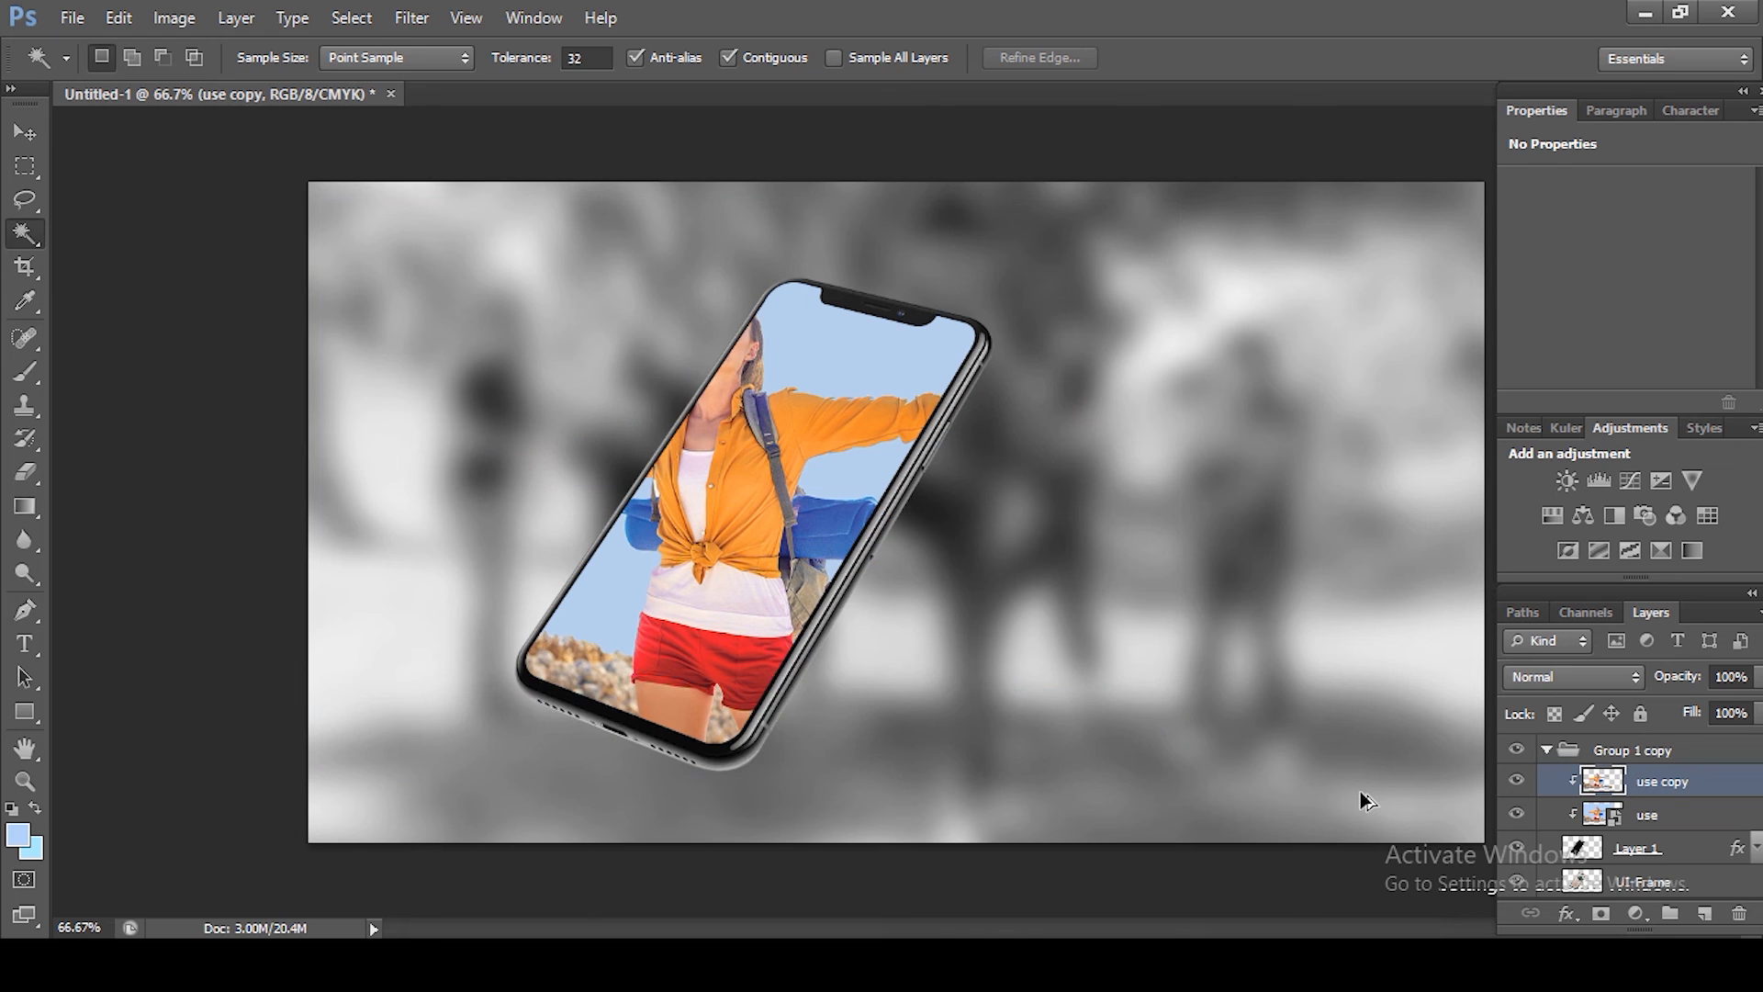
{"action": "key", "text": "ctrl+alt+g"}
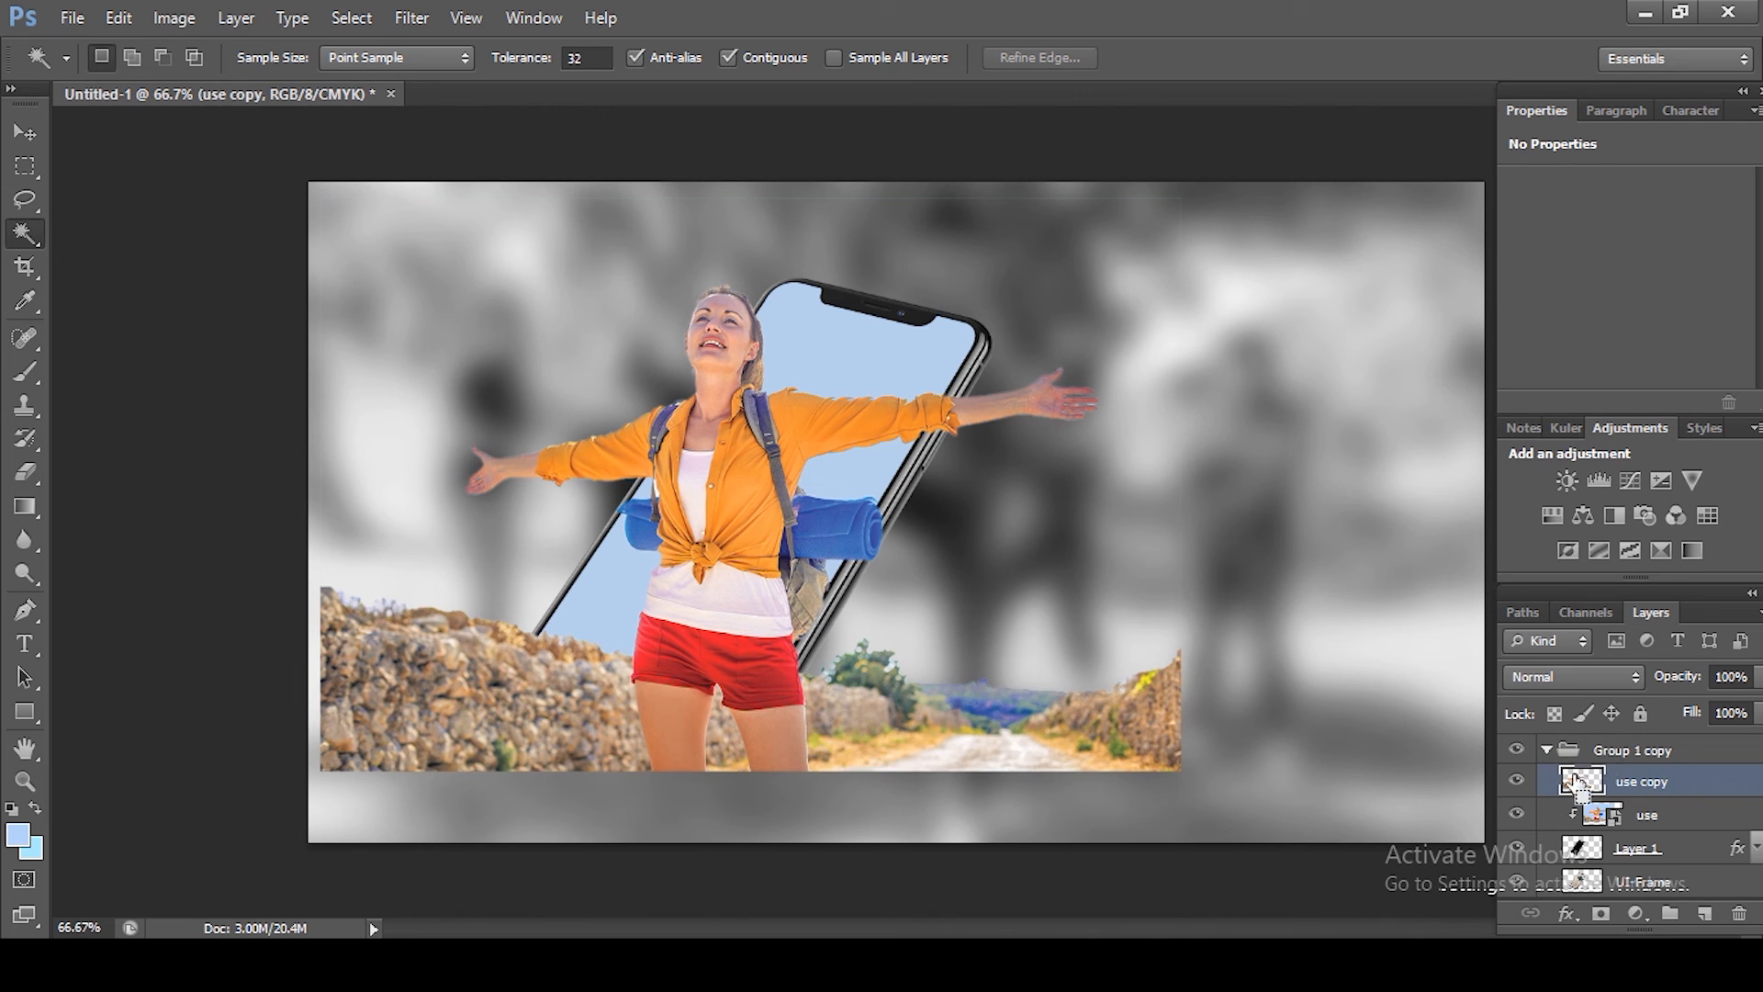
Step: Load the phone screen as a selection, invert it, and erase the use copy ground outside the screen with a 125 px eraser
{"action": "left_click", "coordinate": [1581, 852], "text": "ctrl"}
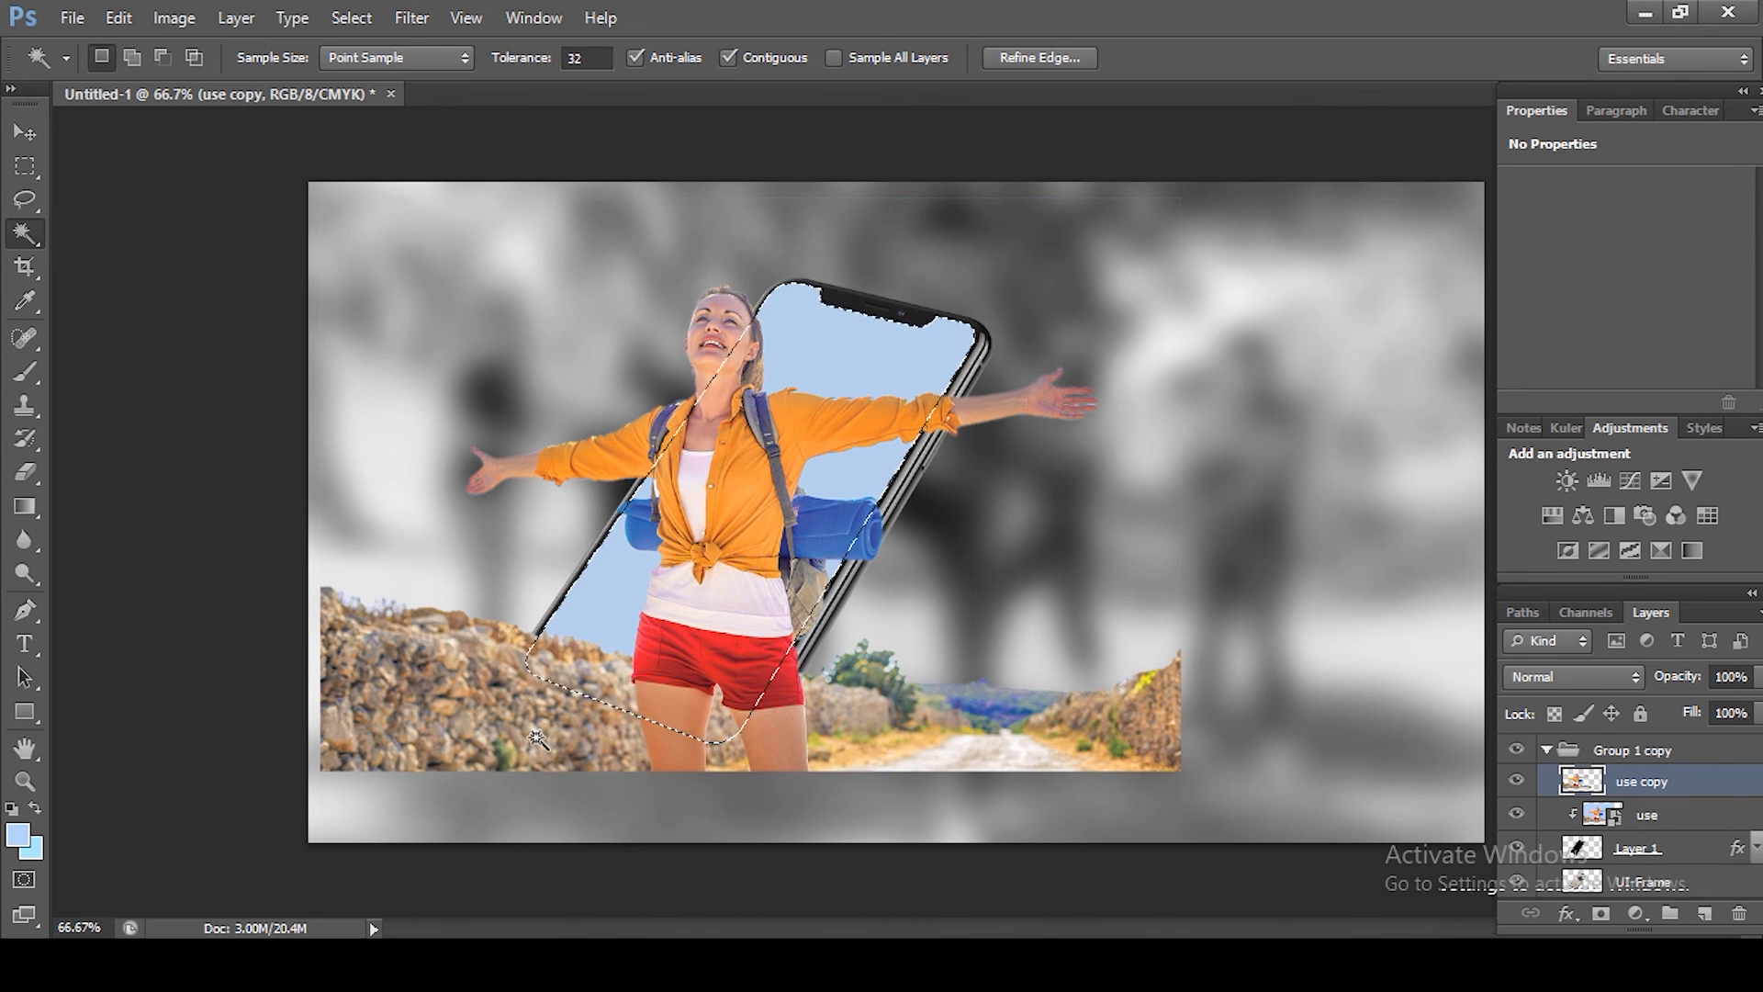
{"action": "key", "text": "e"}
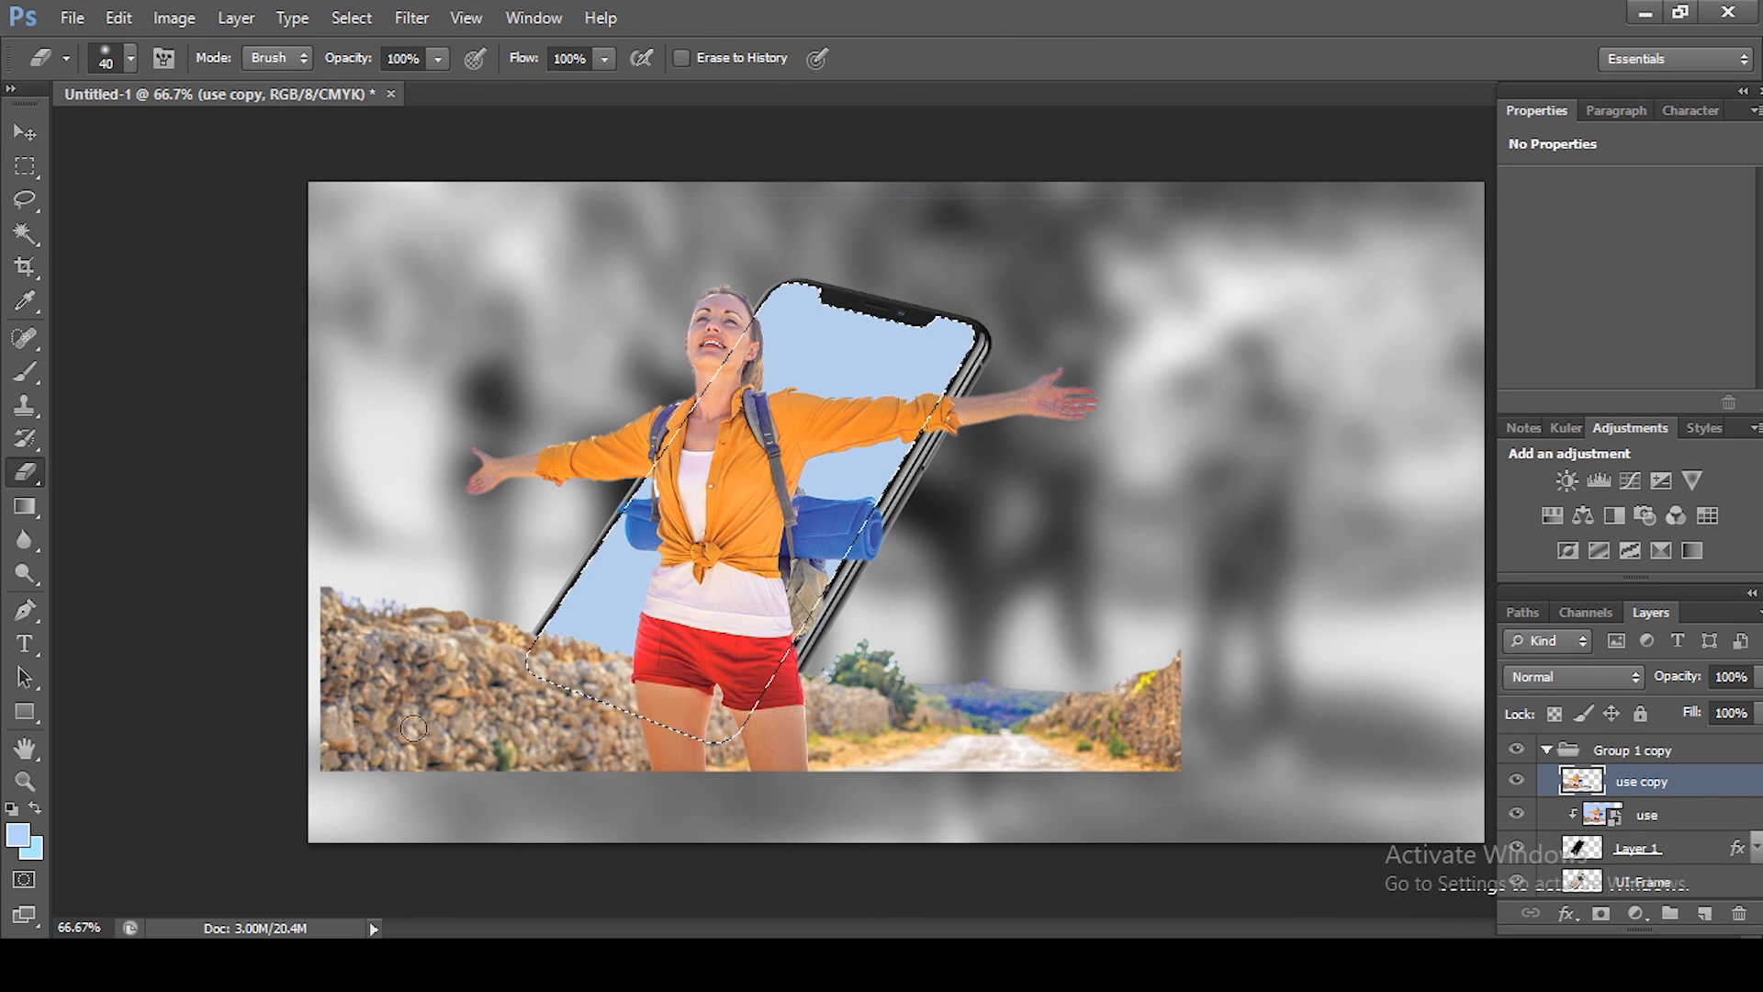
{"action": "key", "text": "bracketright"}
{"action": "key", "text": "bracketright"}
{"action": "key", "text": "bracketright"}
{"action": "key", "text": "bracketright"}
{"action": "key", "text": "bracketright"}
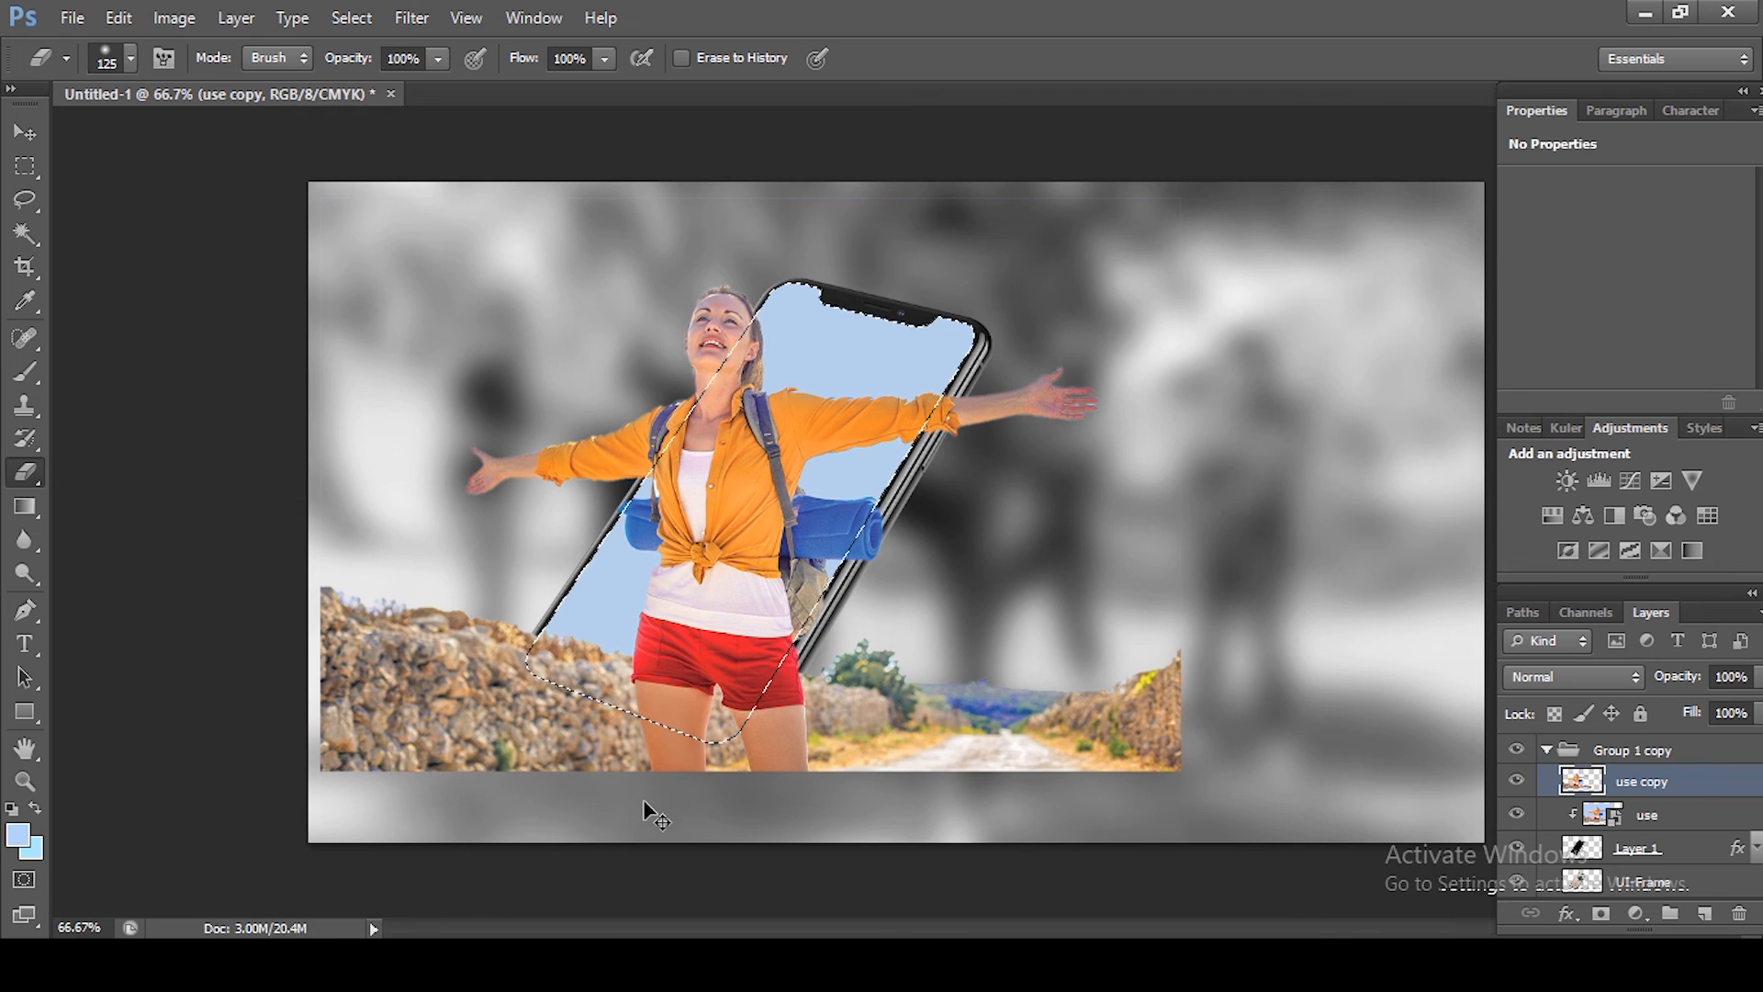
{"action": "key", "text": "ctrl+shift+i"}
{"action": "mouse_move", "coordinate": [349, 596]}
{"action": "left_mouse_down"}
{"action": "mouse_move", "coordinate": [648, 712]}
{"action": "mouse_move", "coordinate": [336, 680]}
{"action": "mouse_move", "coordinate": [528, 689]}
{"action": "left_mouse_up"}
{"action": "mouse_move", "coordinate": [534, 611]}
{"action": "left_mouse_down"}
{"action": "mouse_move", "coordinate": [496, 668]}
{"action": "mouse_move", "coordinate": [316, 754]}
{"action": "mouse_move", "coordinate": [327, 777]}
{"action": "mouse_move", "coordinate": [413, 802]}
{"action": "mouse_move", "coordinate": [531, 754]}
{"action": "mouse_move", "coordinate": [808, 762]}
{"action": "left_mouse_up"}
{"action": "left_click_drag", "start_coordinate": [826, 660], "coordinate": [739, 774]}
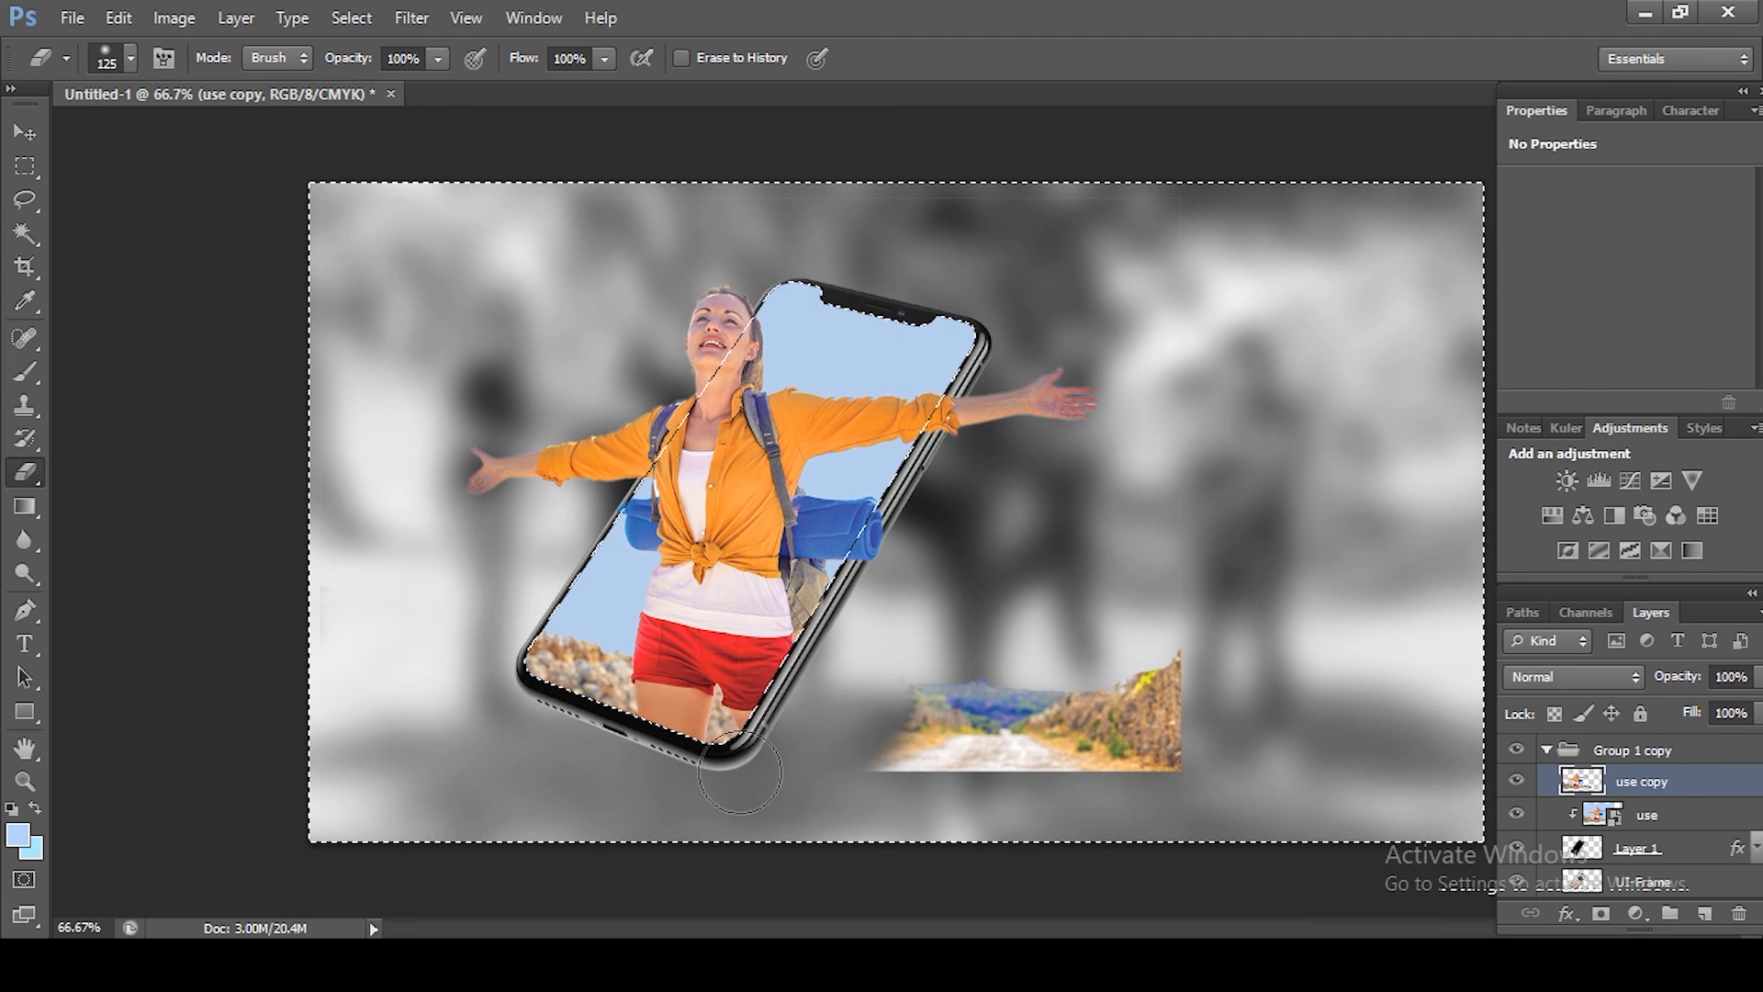
{"action": "mouse_move", "coordinate": [865, 808]}
{"action": "left_mouse_down"}
{"action": "mouse_move", "coordinate": [908, 819]}
{"action": "mouse_move", "coordinate": [981, 671]}
{"action": "mouse_move", "coordinate": [1031, 805]}
{"action": "mouse_move", "coordinate": [990, 805]}
{"action": "left_mouse_up"}
{"action": "left_click_drag", "start_coordinate": [1103, 688], "coordinate": [1385, 604]}
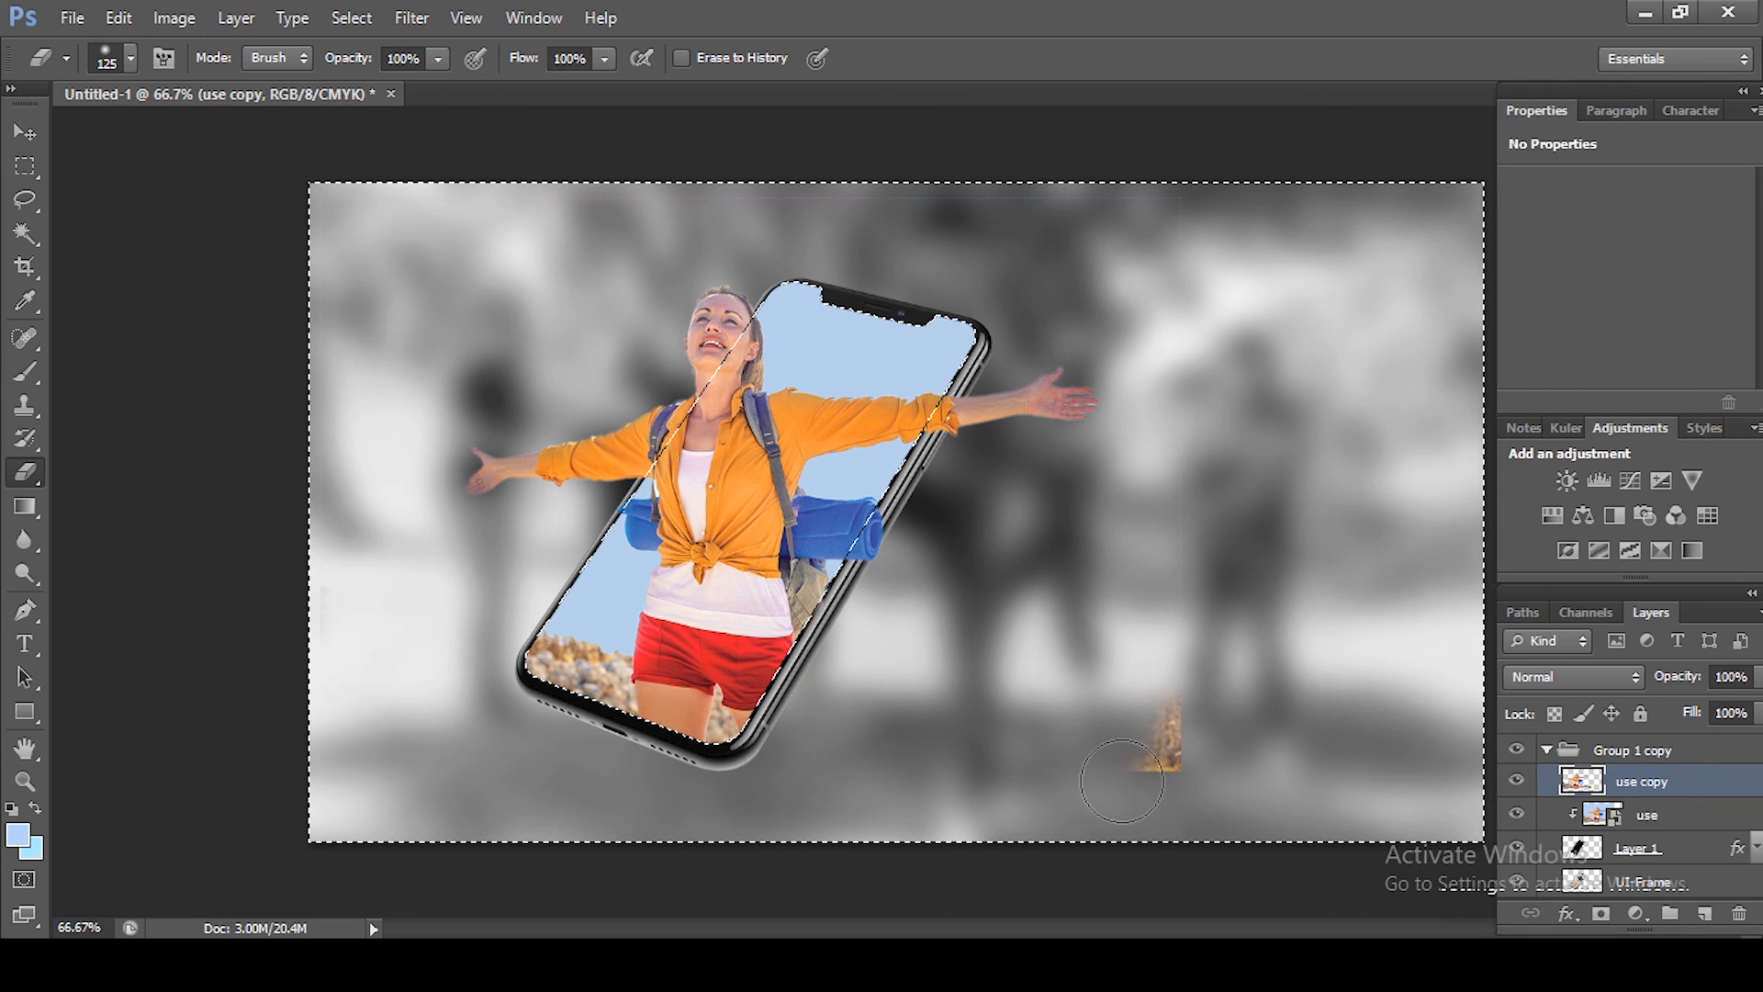
{"action": "left_click_drag", "start_coordinate": [1121, 780], "coordinate": [1219, 742]}
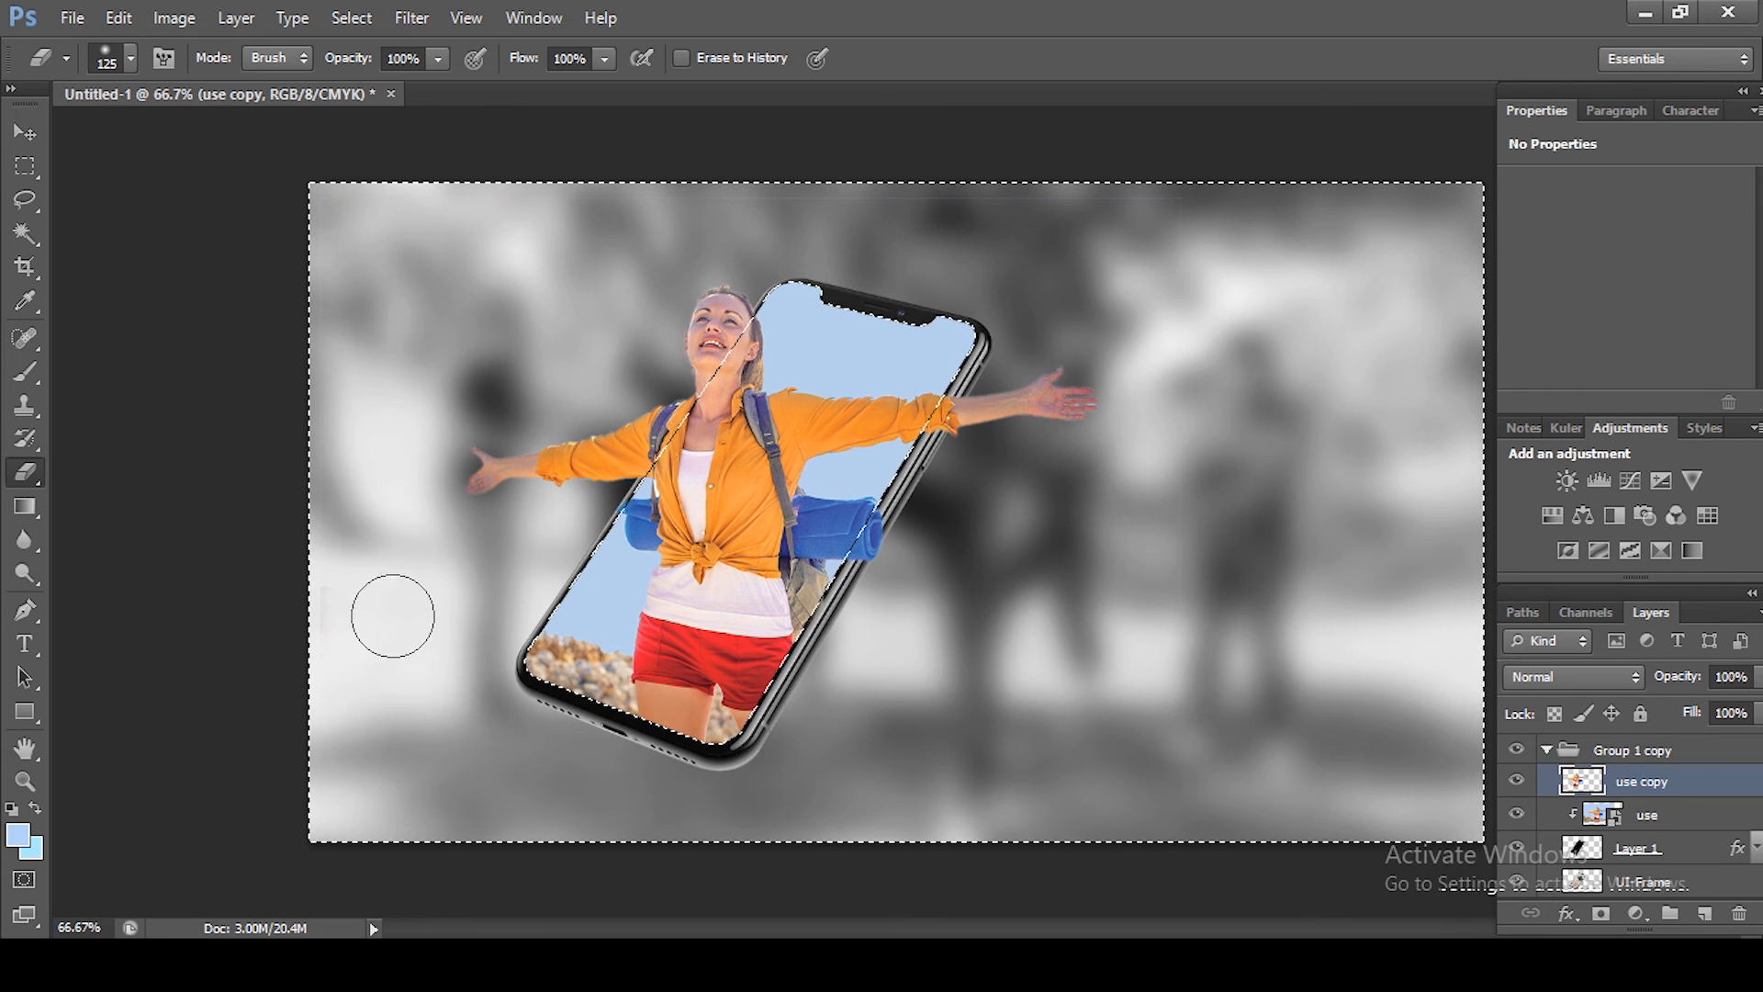
{"action": "key", "text": "ctrl+d"}
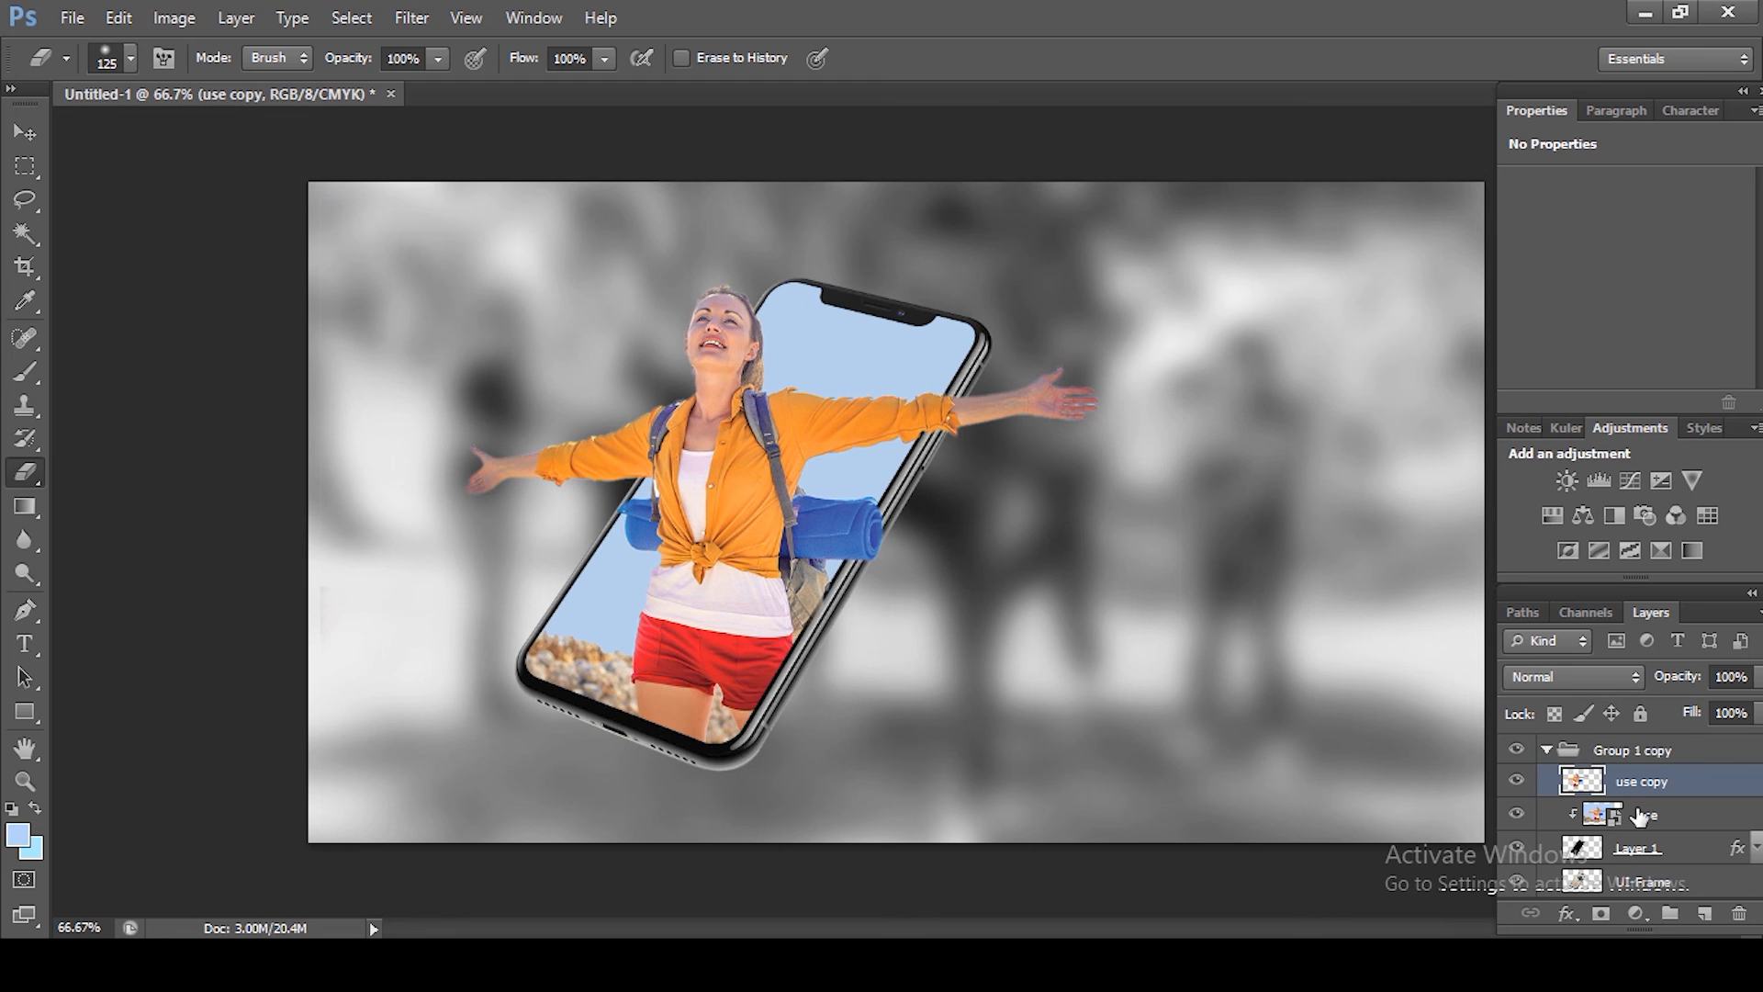
Step: Collapse Group 1 copy and nudge it right with Free Transform, placing it beside the first mockup
{"action": "left_click", "coordinate": [1548, 750]}
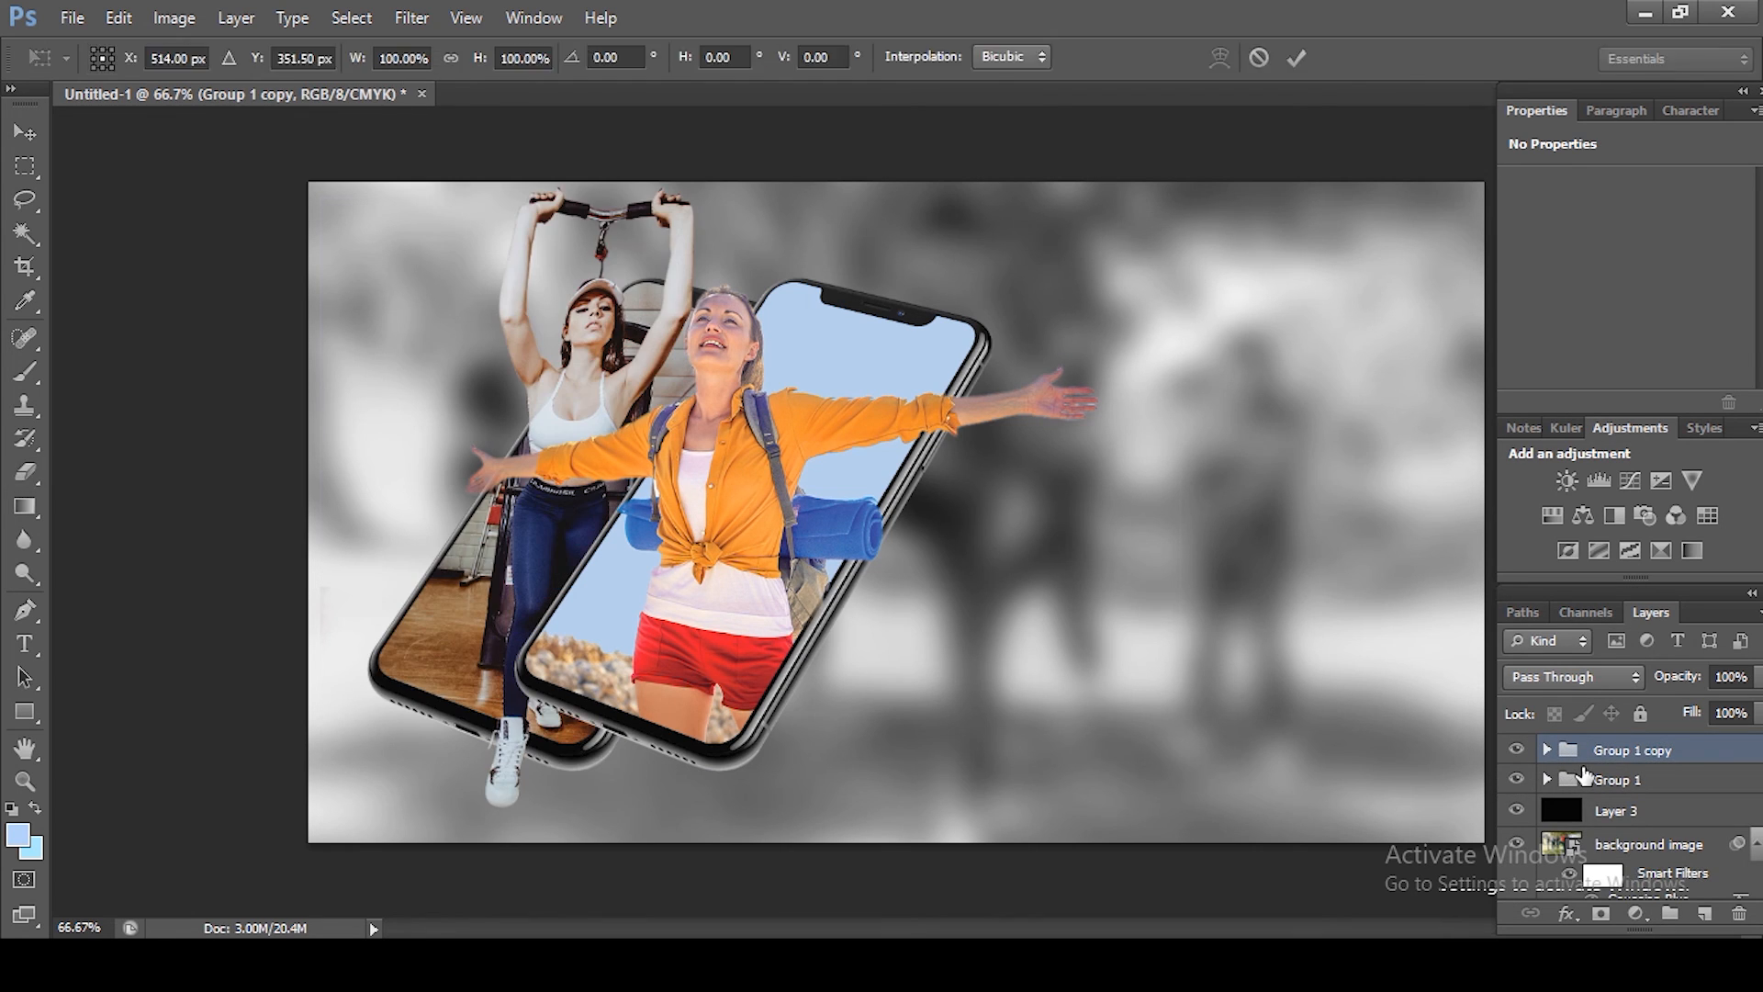
{"action": "key", "text": "ctrl+t"}
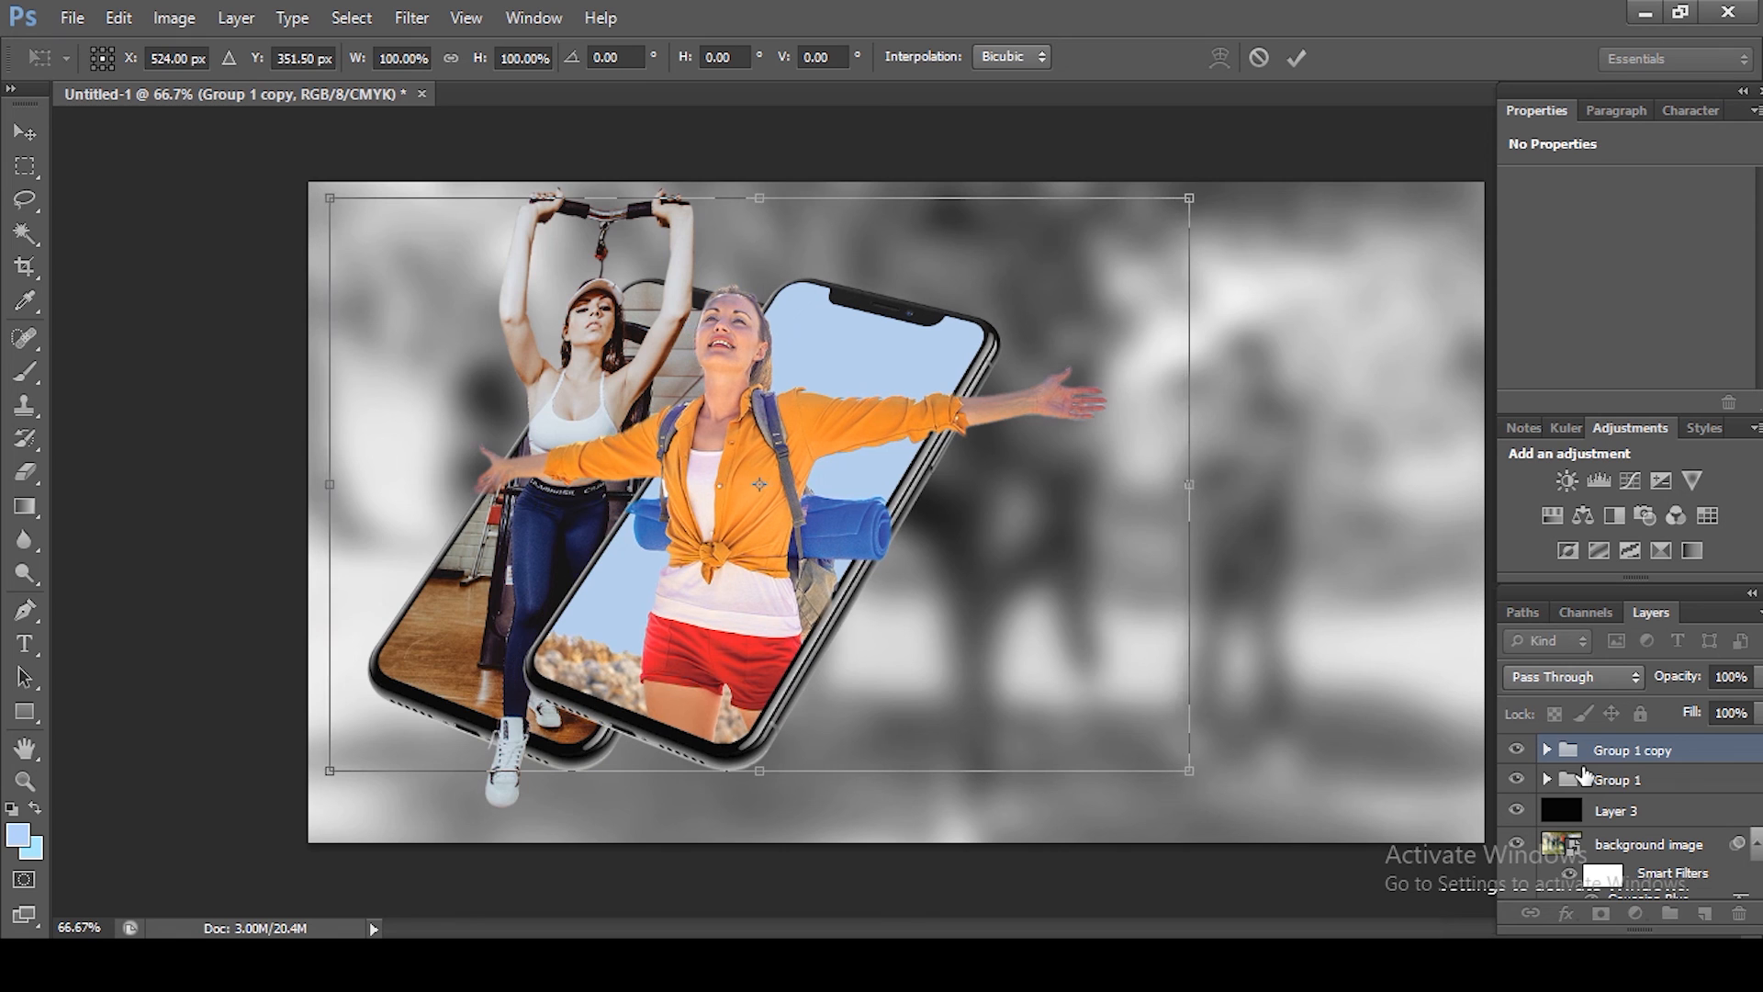
{"action": "key", "text": "shift+Right"}
{"action": "key", "text": "shift+Right"}
{"action": "key", "text": "shift+Right"}
{"action": "key", "text": "shift+Right"}
{"action": "key", "text": "shift+Right"}
{"action": "key", "text": "shift+Right"}
{"action": "key", "text": "shift+Right"}
{"action": "key", "text": "shift+Right"}
{"action": "key", "text": "shift+Right"}
{"action": "key", "text": "shift+Right"}
{"action": "key", "text": "shift+Right"}
{"action": "key", "text": "shift+Right"}
{"action": "key", "text": "shift+Right"}
{"action": "key", "text": "shift+Right"}
{"action": "key", "text": "shift+Right"}
{"action": "key", "text": "shift+Right"}
{"action": "key", "text": "shift+Right"}
{"action": "key", "text": "shift+Right"}
{"action": "key", "text": "shift+Right"}
{"action": "key", "text": "shift+Right"}
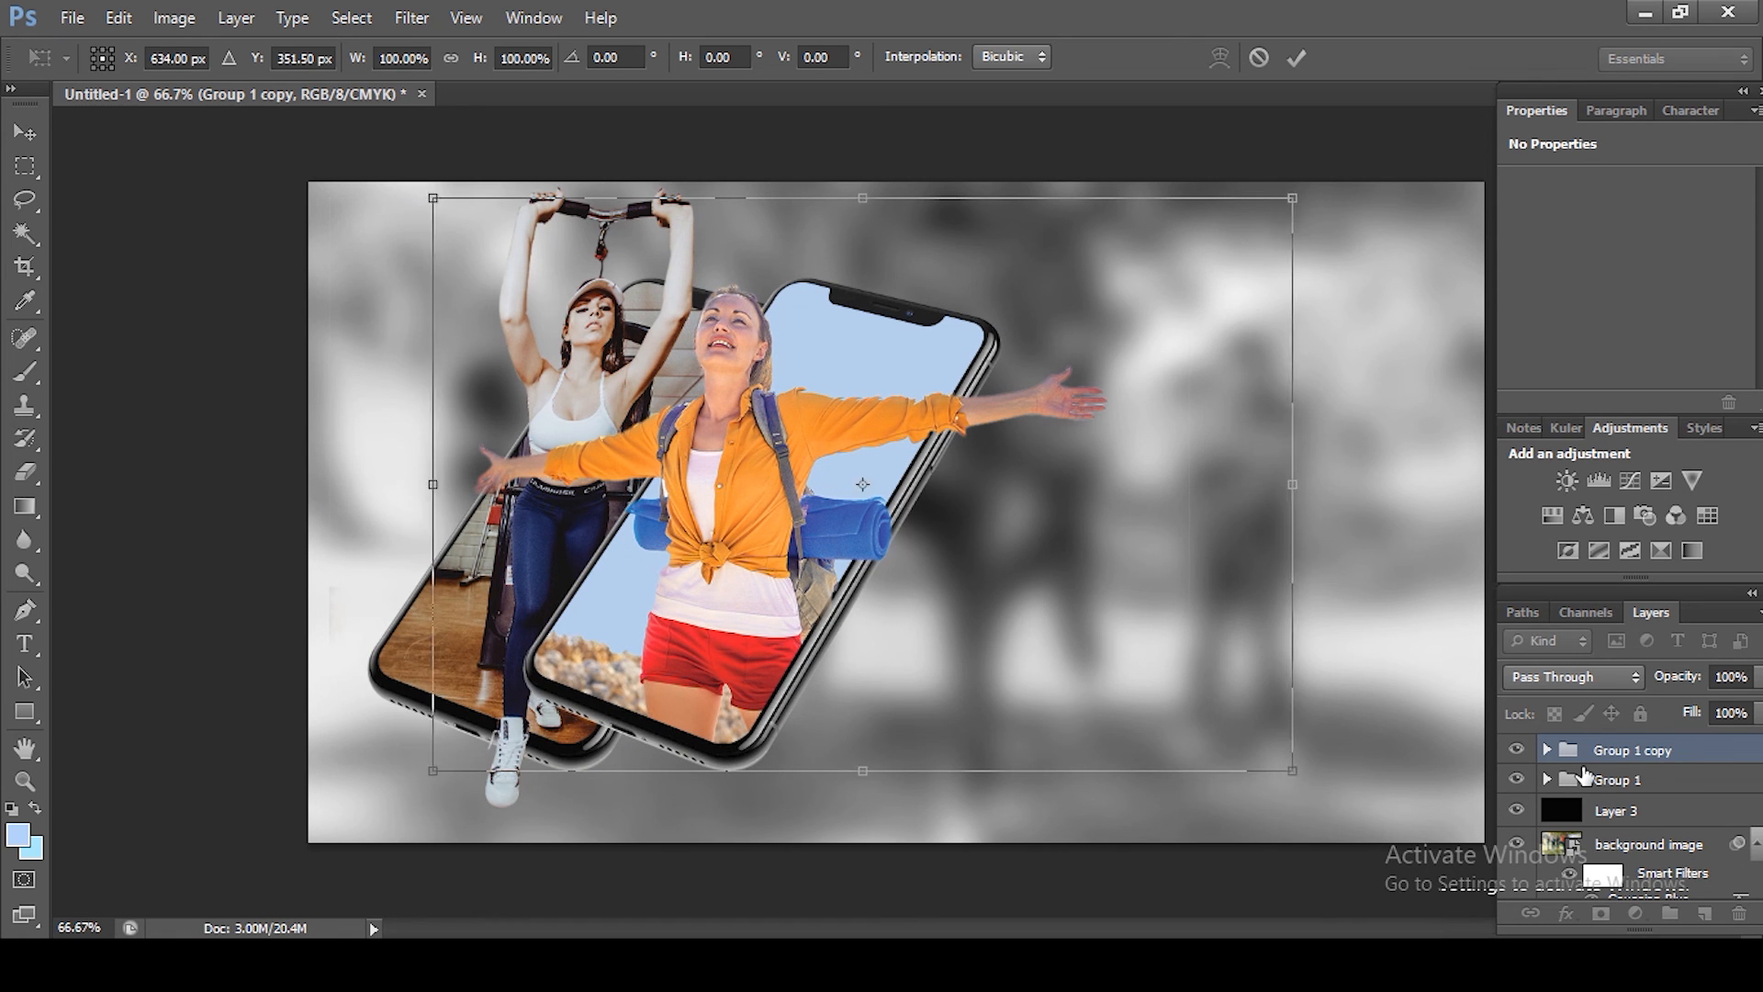
{"action": "key", "text": "shift+Right"}
{"action": "key", "text": "shift+Right"}
{"action": "key", "text": "shift+Right"}
{"action": "key", "text": "shift+Right"}
{"action": "key", "text": "shift+Right"}
{"action": "key", "text": "shift+Right"}
{"action": "key", "text": "shift+Right"}
{"action": "key", "text": "shift+Right"}
{"action": "key", "text": "shift+Right"}
{"action": "key", "text": "shift+Right"}
{"action": "key", "text": "shift+Right"}
{"action": "key", "text": "shift+Right"}
{"action": "key", "text": "shift+Right"}
{"action": "key", "text": "shift+Right"}
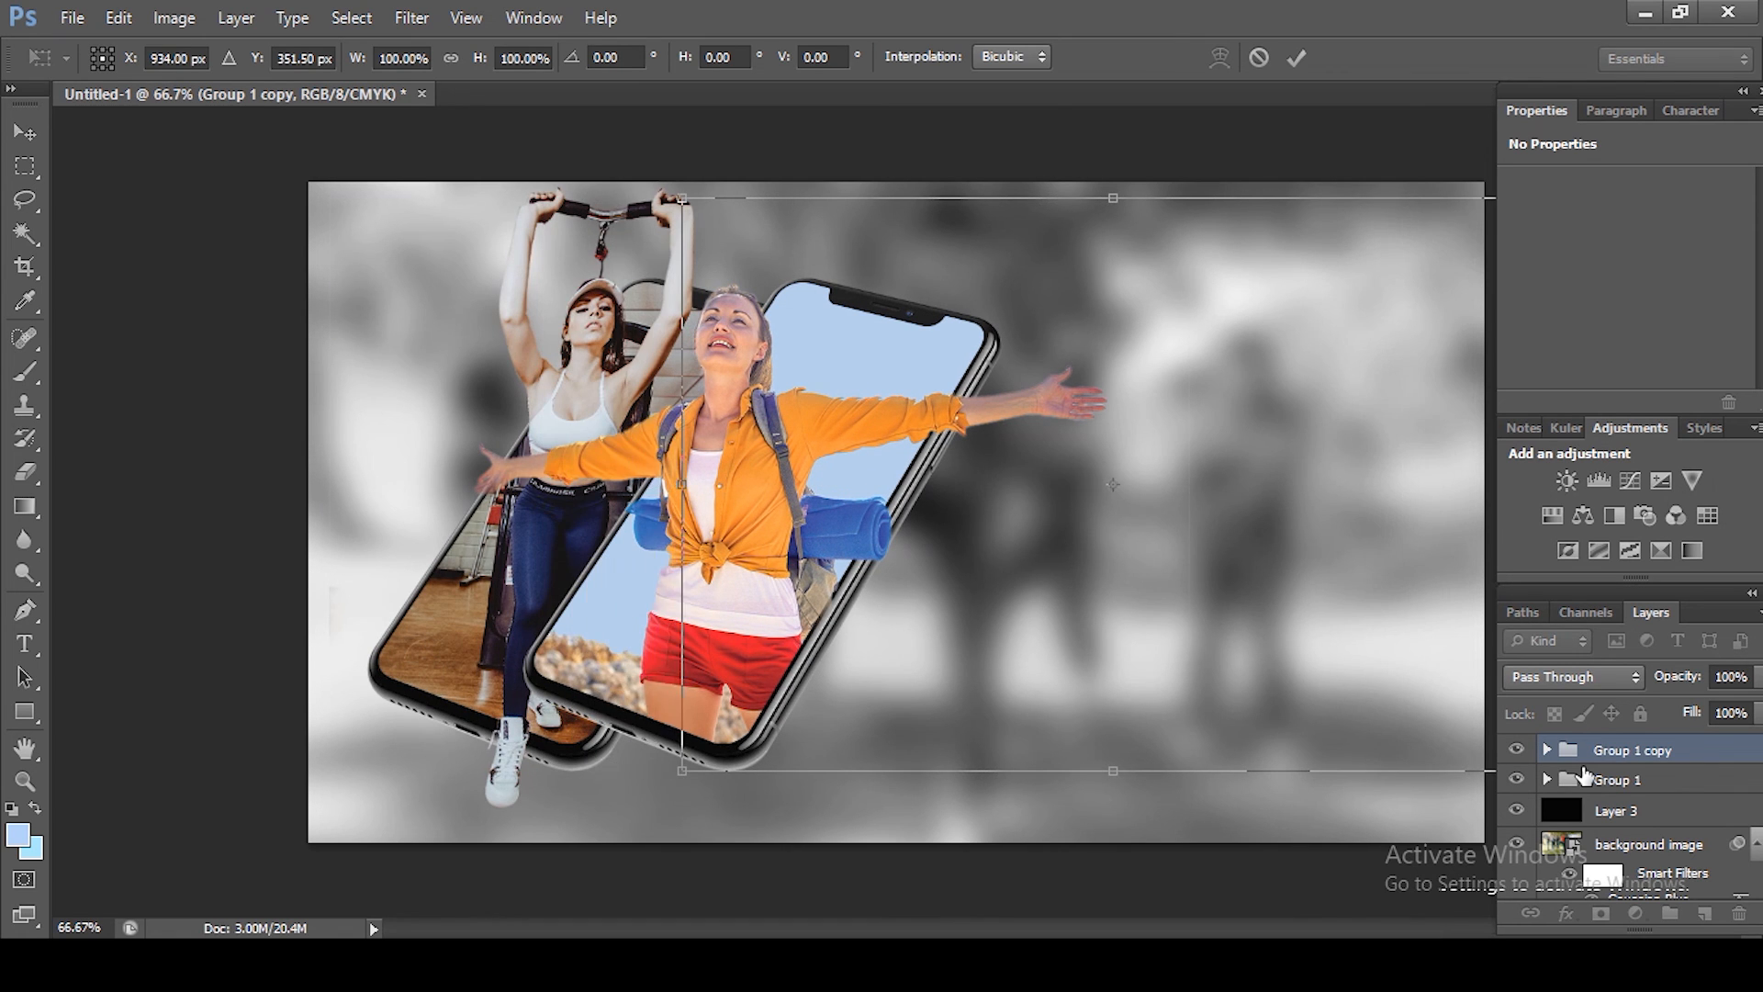
{"action": "key", "text": "Return"}
{"action": "key", "text": "e"}
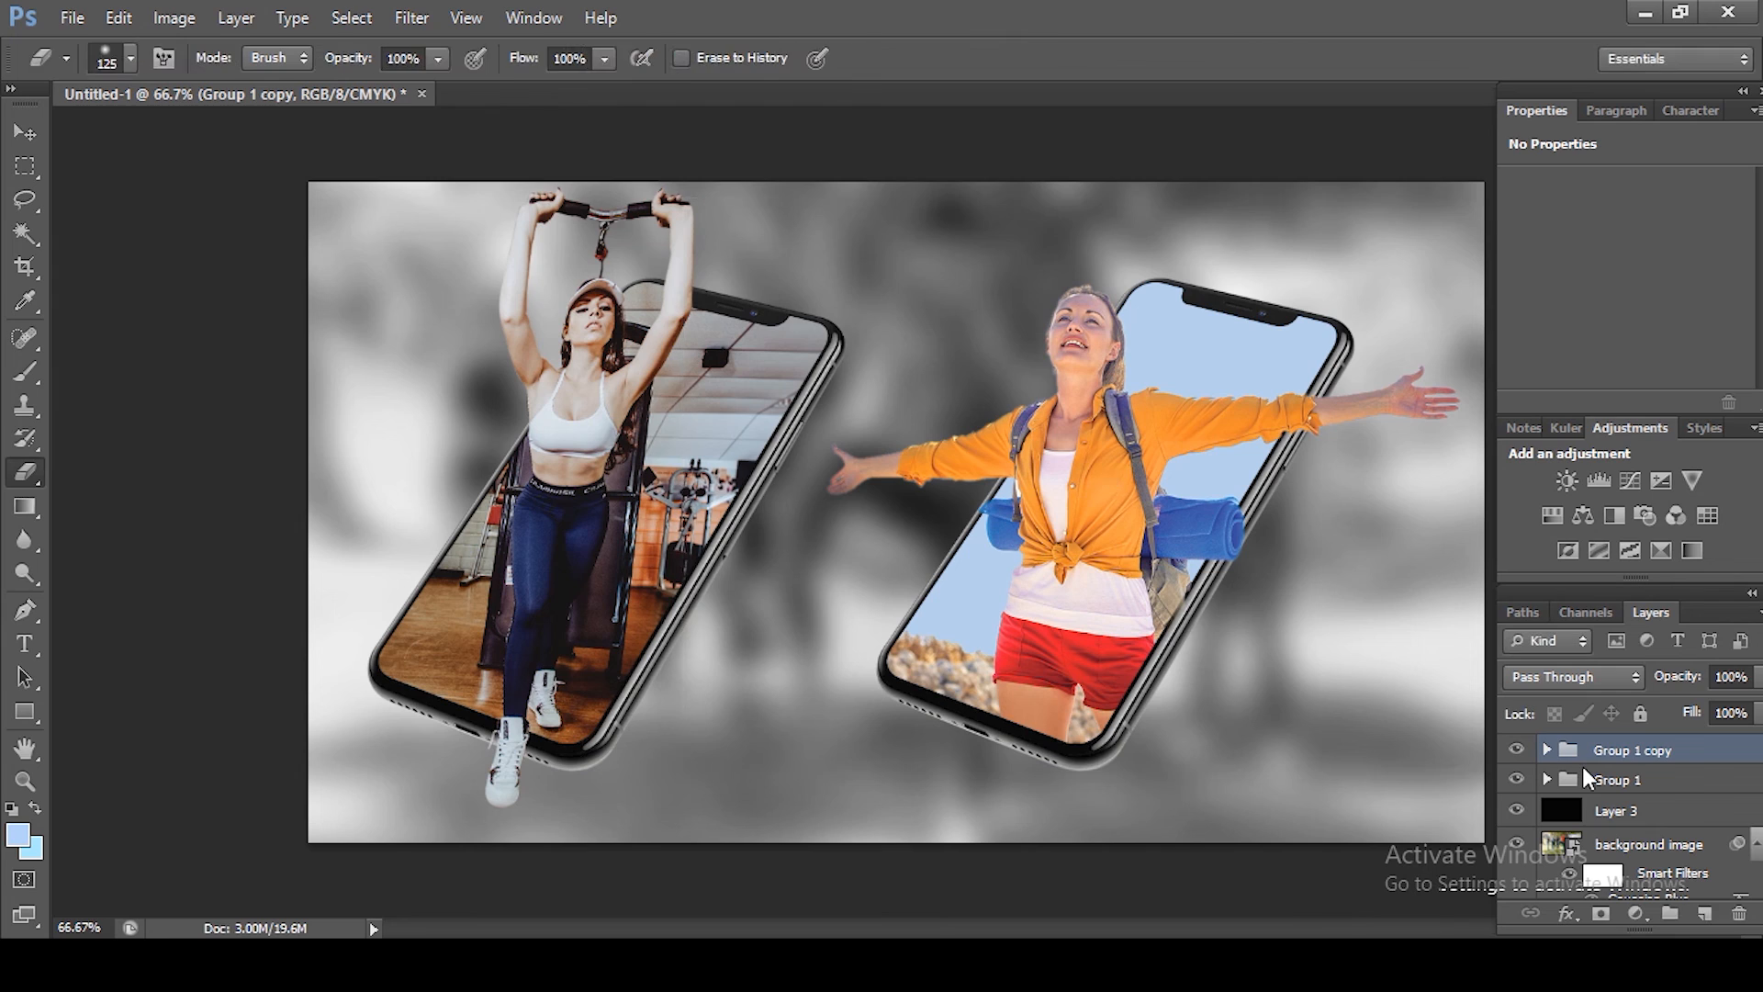